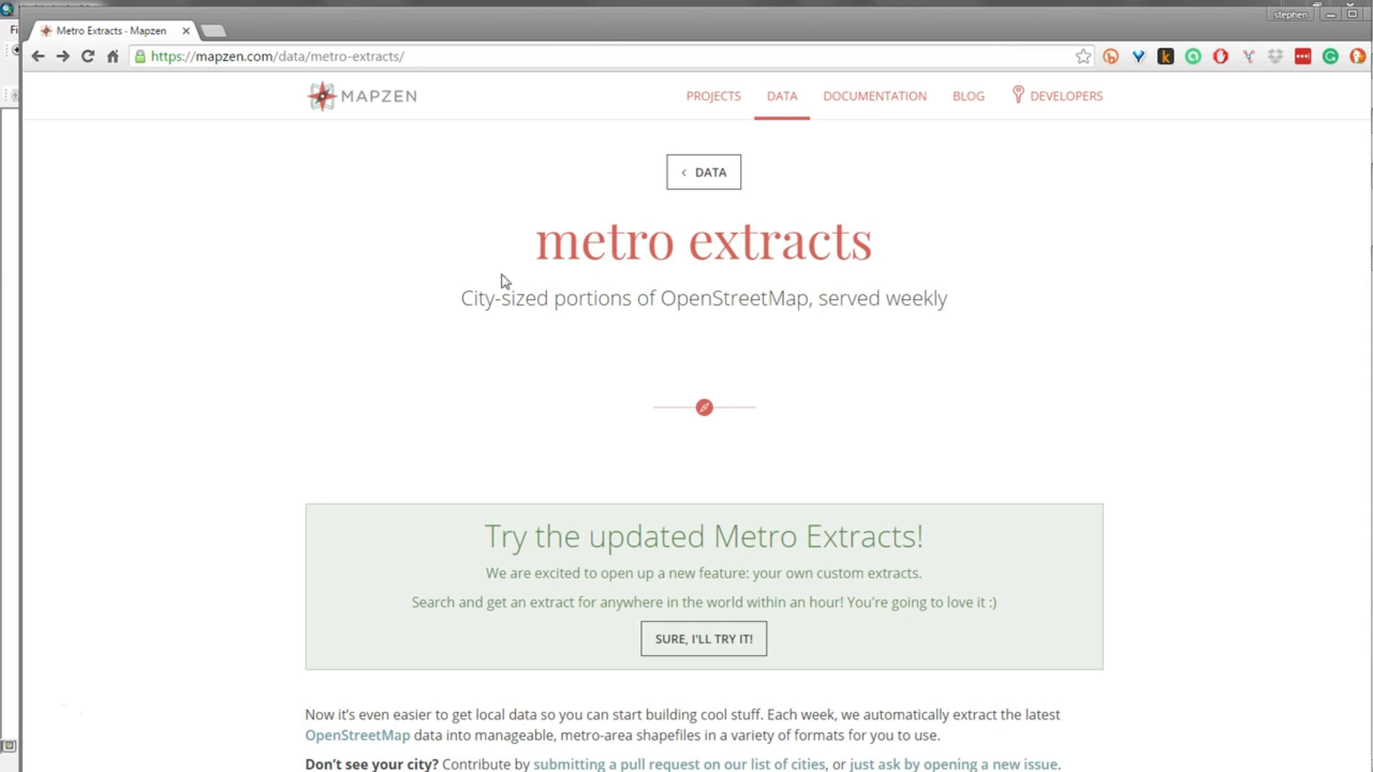
Open the Class-4-Assignment-Steps notes and review the lab data link, World Feature File, Graticules folder and UTM Zone feature
{"action": "mouse_move", "coordinate": [1365, 379]}
{"action": "mouse_move", "coordinate": [1359, 183]}
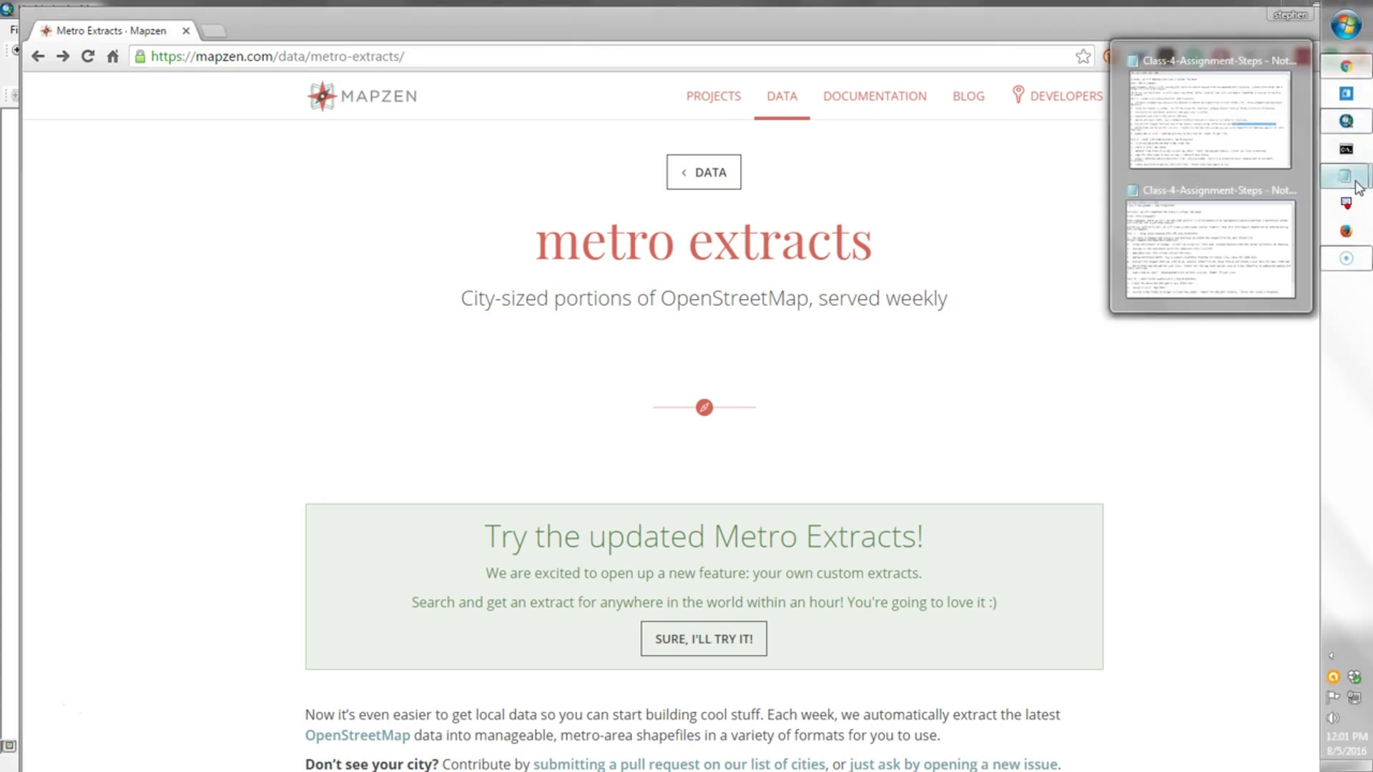
{"action": "left_click", "coordinate": [1228, 110]}
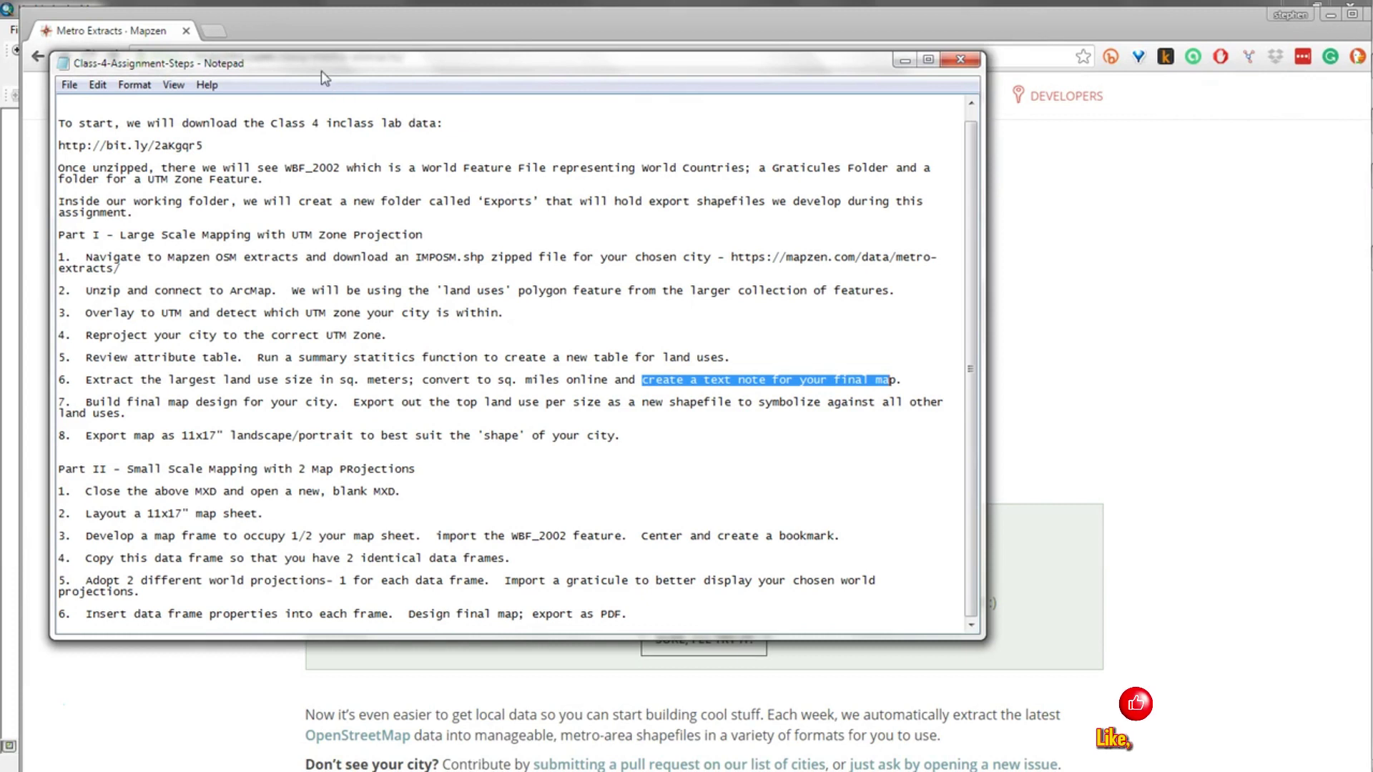
{"action": "left_click_drag", "start_coordinate": [322, 63], "coordinate": [330, 59]}
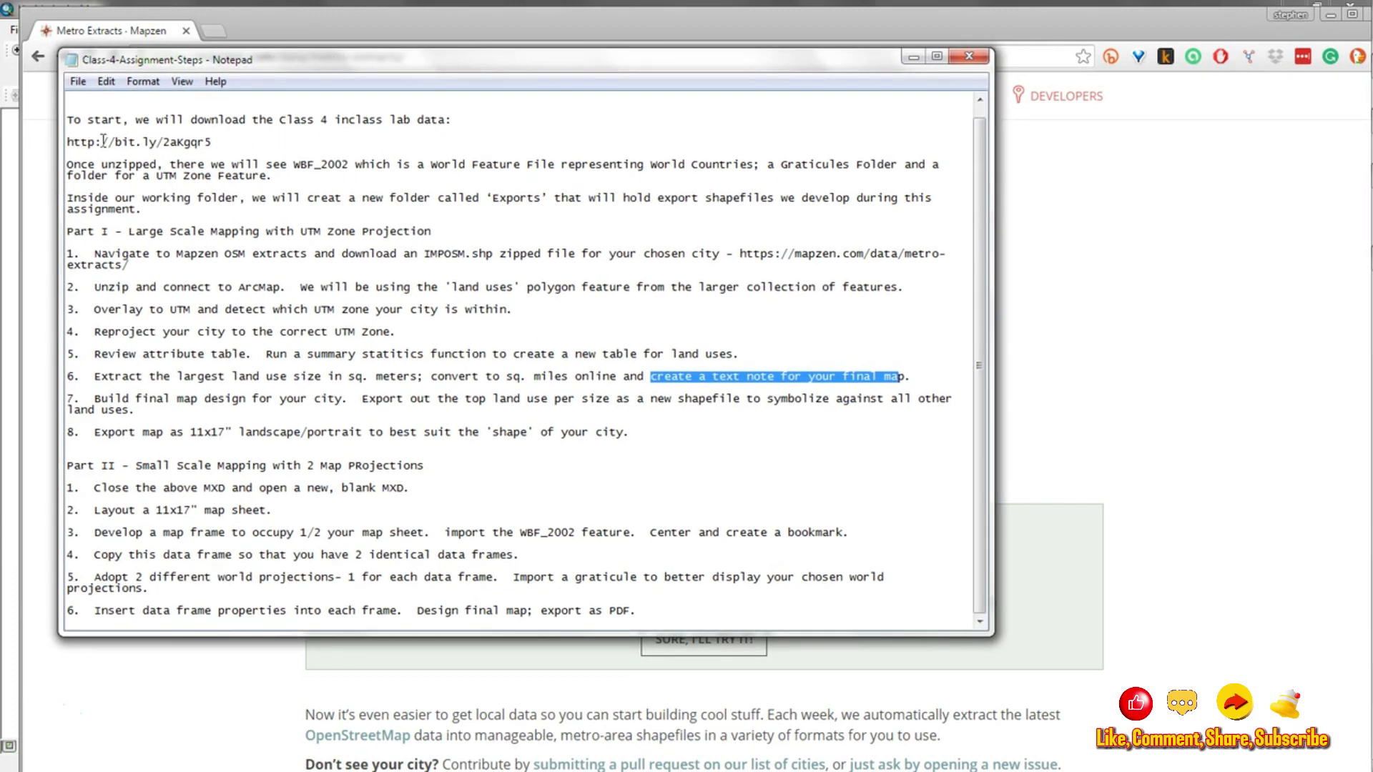
{"action": "left_click_drag", "start_coordinate": [241, 145], "coordinate": [58, 147]}
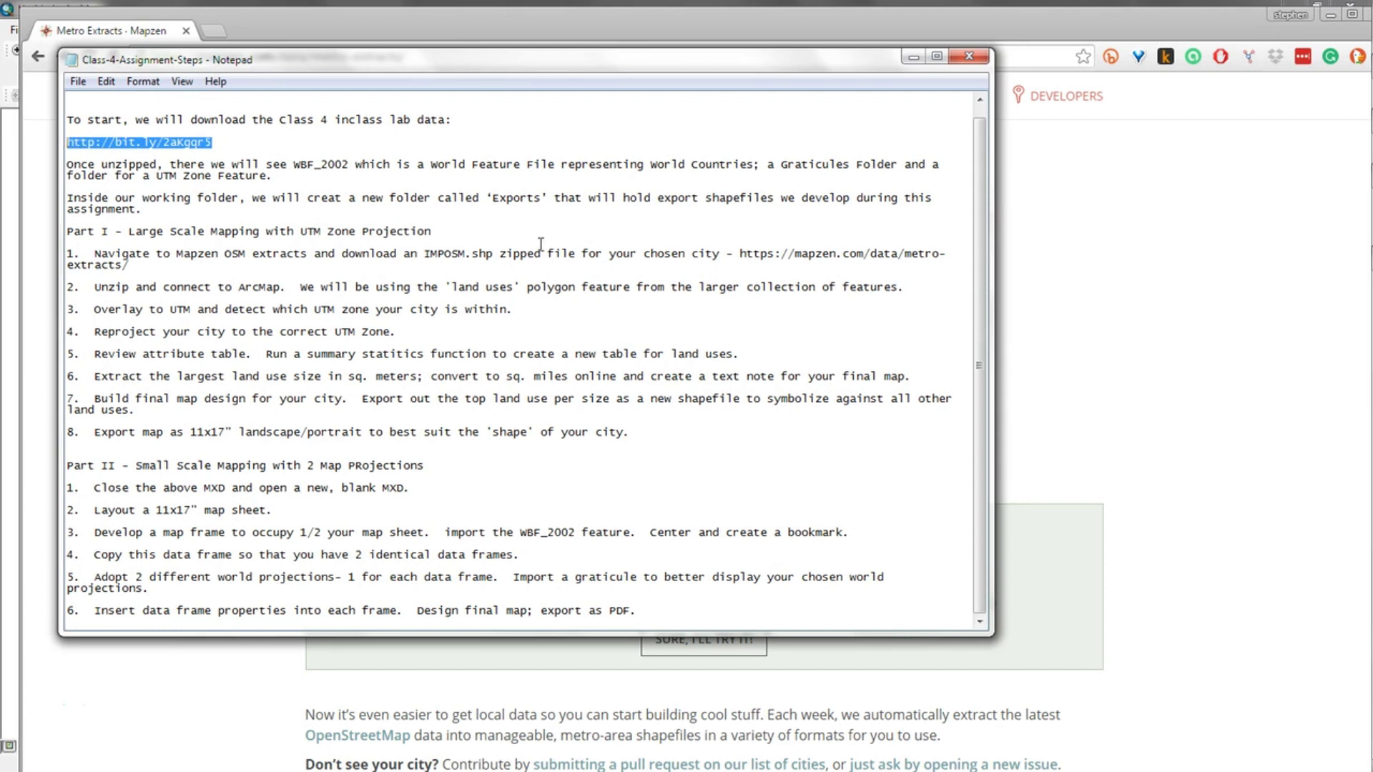
{"action": "left_click_drag", "start_coordinate": [431, 164], "coordinate": [553, 160]}
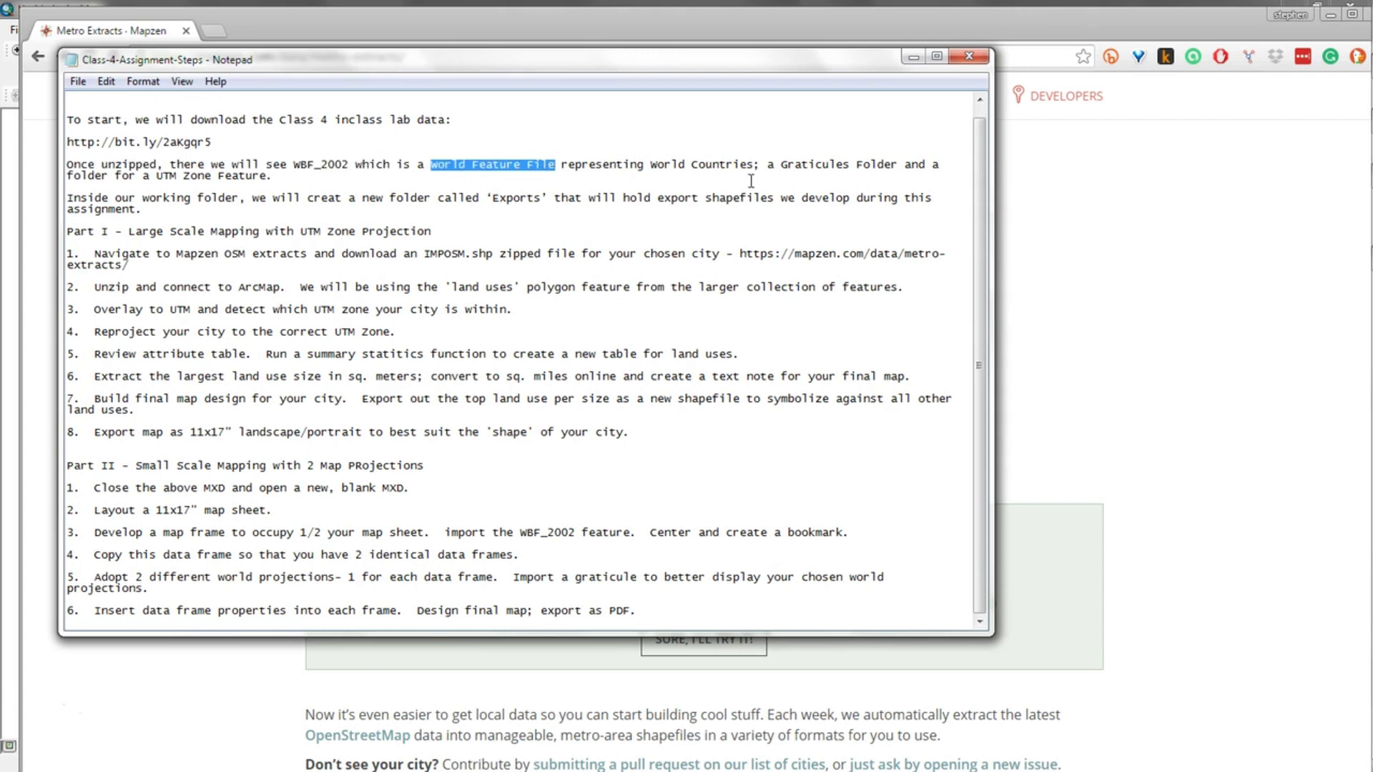
{"action": "left_click_drag", "start_coordinate": [781, 164], "coordinate": [894, 163]}
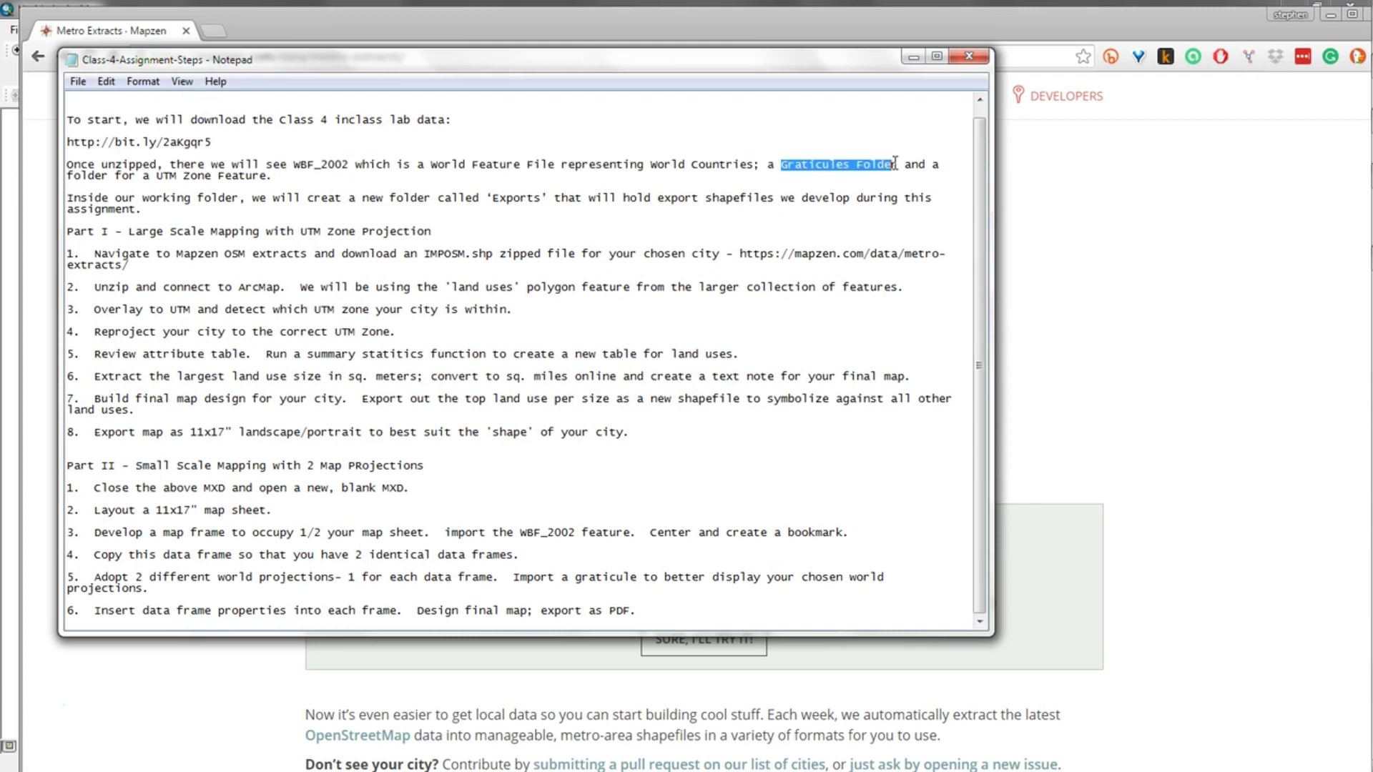
{"action": "left_click", "coordinate": [158, 175]}
{"action": "left_click_drag", "start_coordinate": [159, 175], "coordinate": [266, 176]}
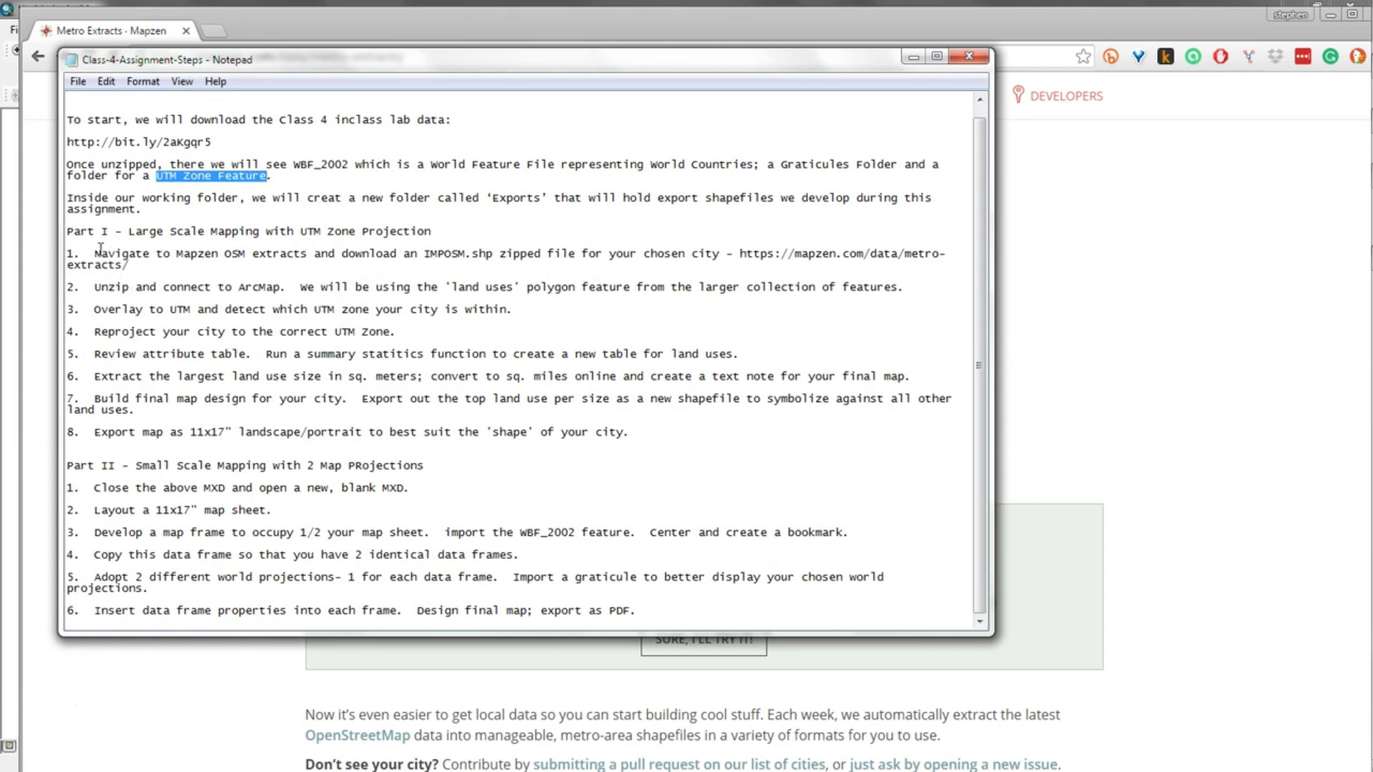
Review the Part I large scale mapping instructions, from the Mapzen download to the final map design, and close the notes
{"action": "left_click_drag", "start_coordinate": [177, 254], "coordinate": [308, 254]}
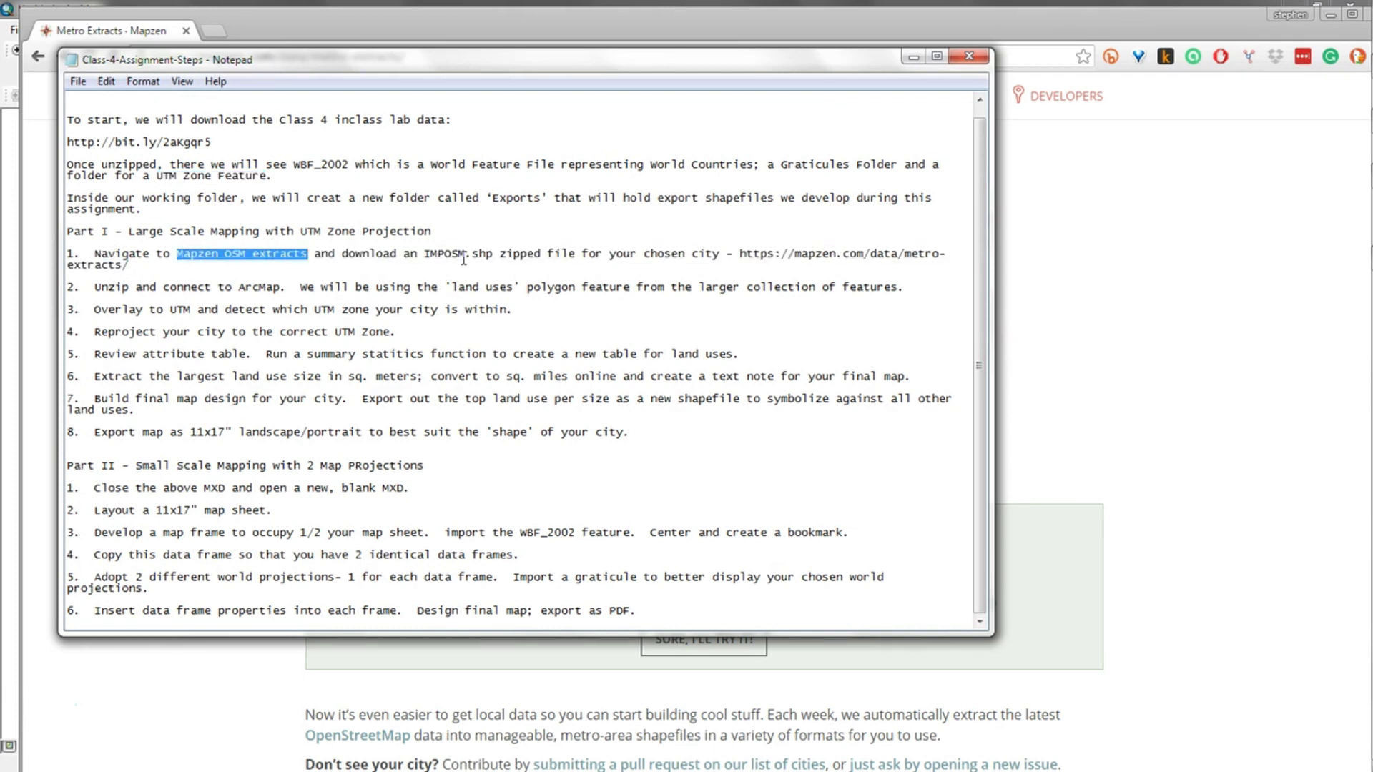
{"action": "left_click_drag", "start_coordinate": [424, 253], "coordinate": [493, 255]}
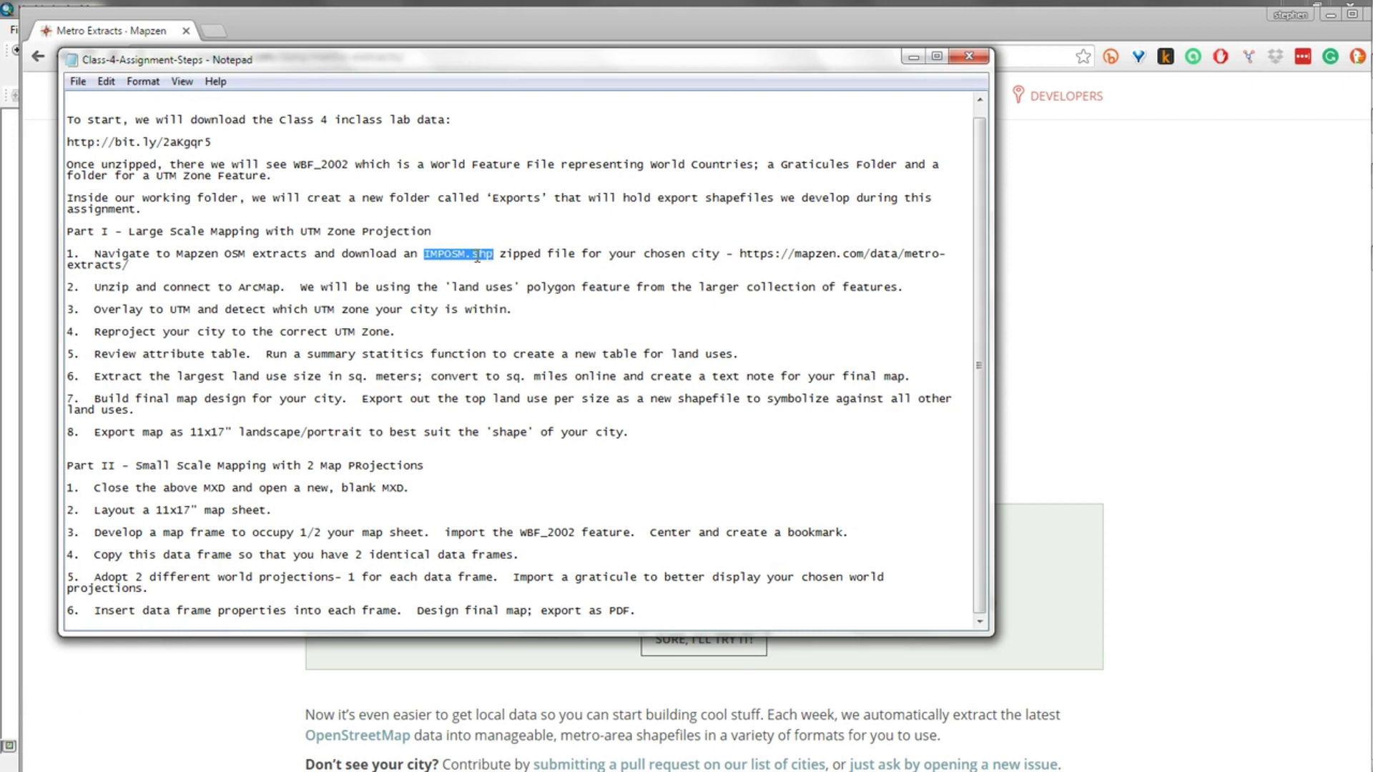
{"action": "left_click_drag", "start_coordinate": [129, 266], "coordinate": [741, 254]}
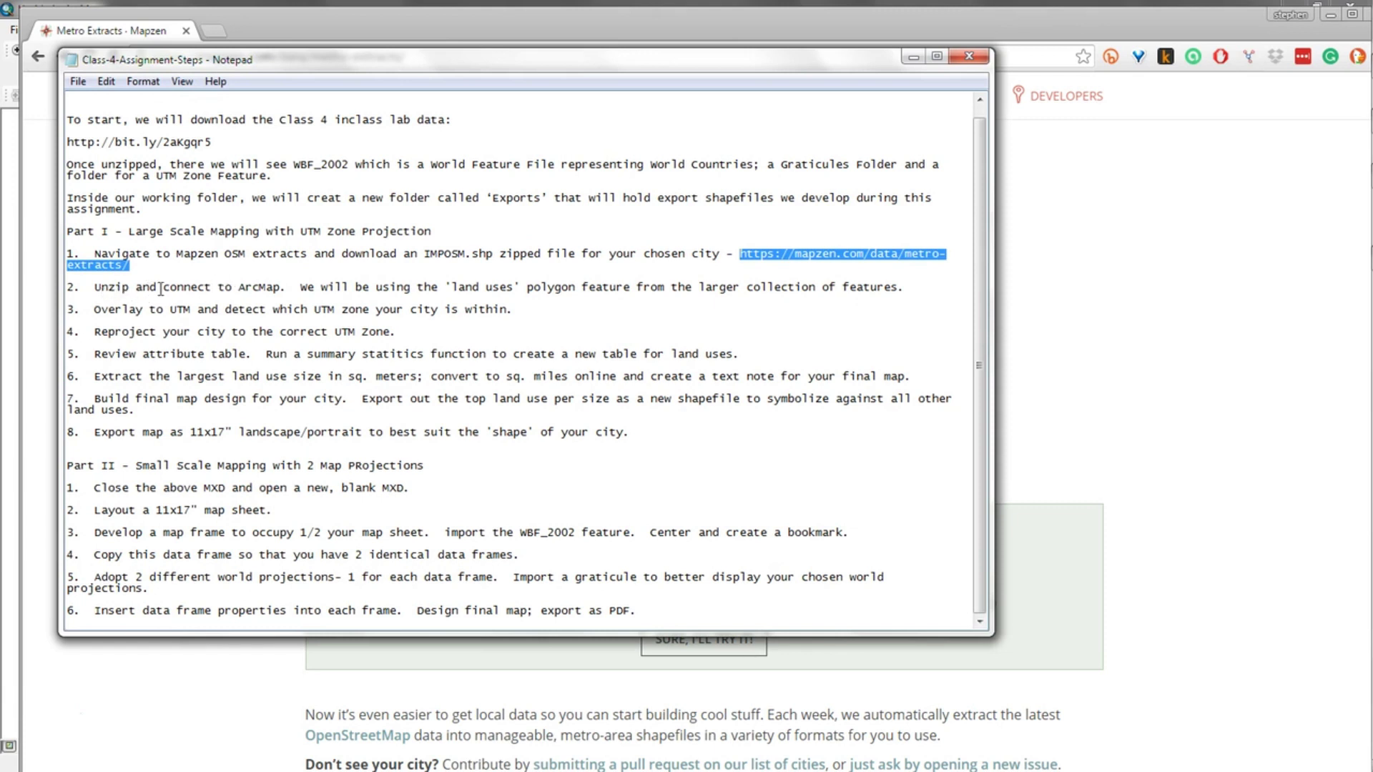
{"action": "left_click_drag", "start_coordinate": [444, 288], "coordinate": [637, 286]}
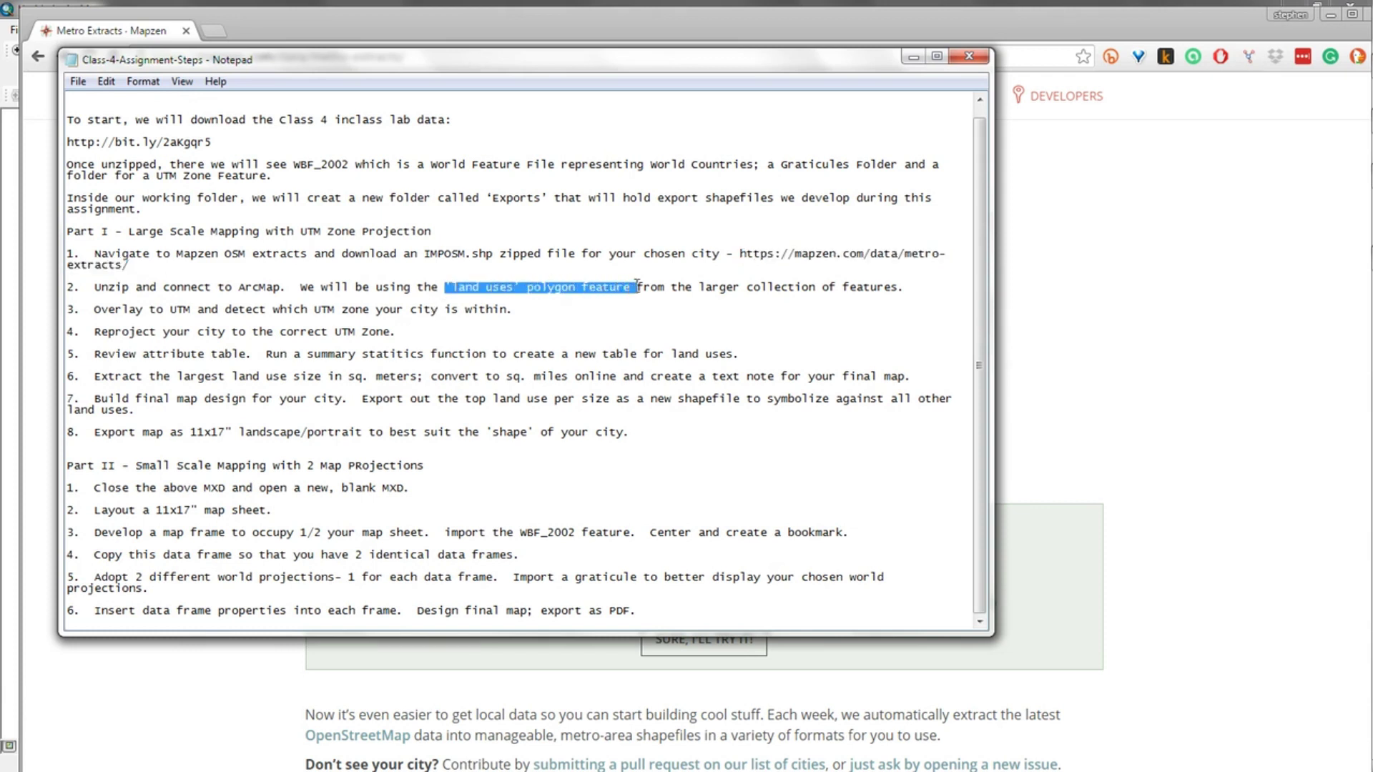
{"action": "left_click_drag", "start_coordinate": [170, 310], "coordinate": [191, 309]}
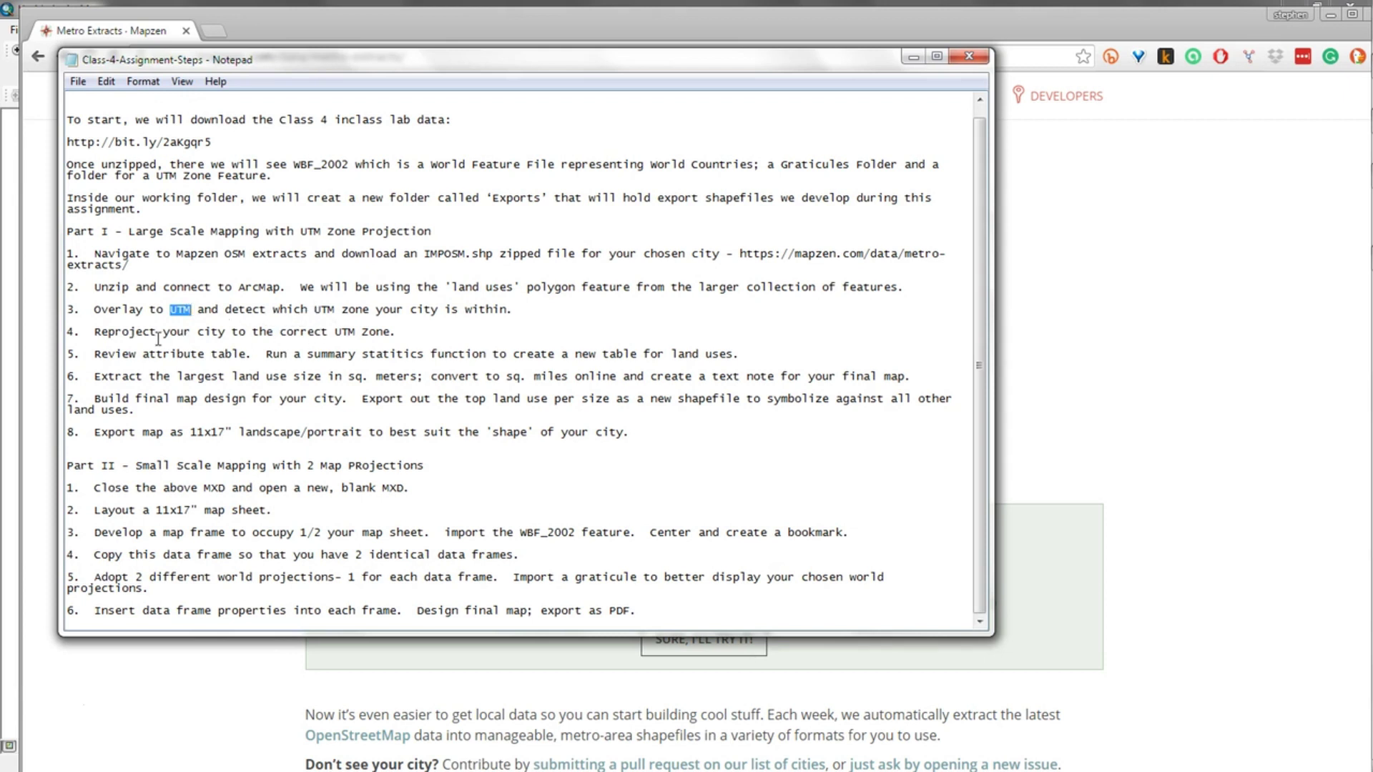
{"action": "left_click_drag", "start_coordinate": [157, 332], "coordinate": [97, 328]}
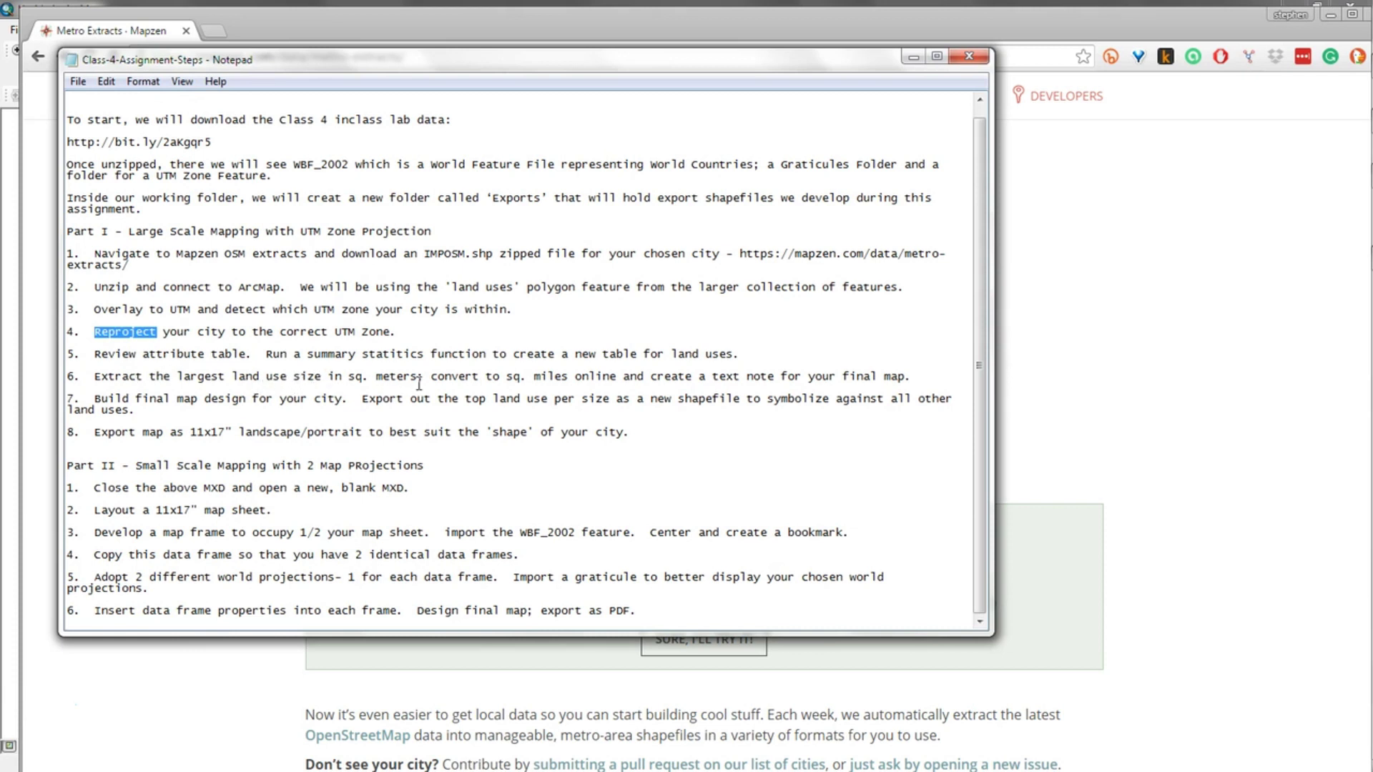
{"action": "left_click_drag", "start_coordinate": [507, 377], "coordinate": [569, 378]}
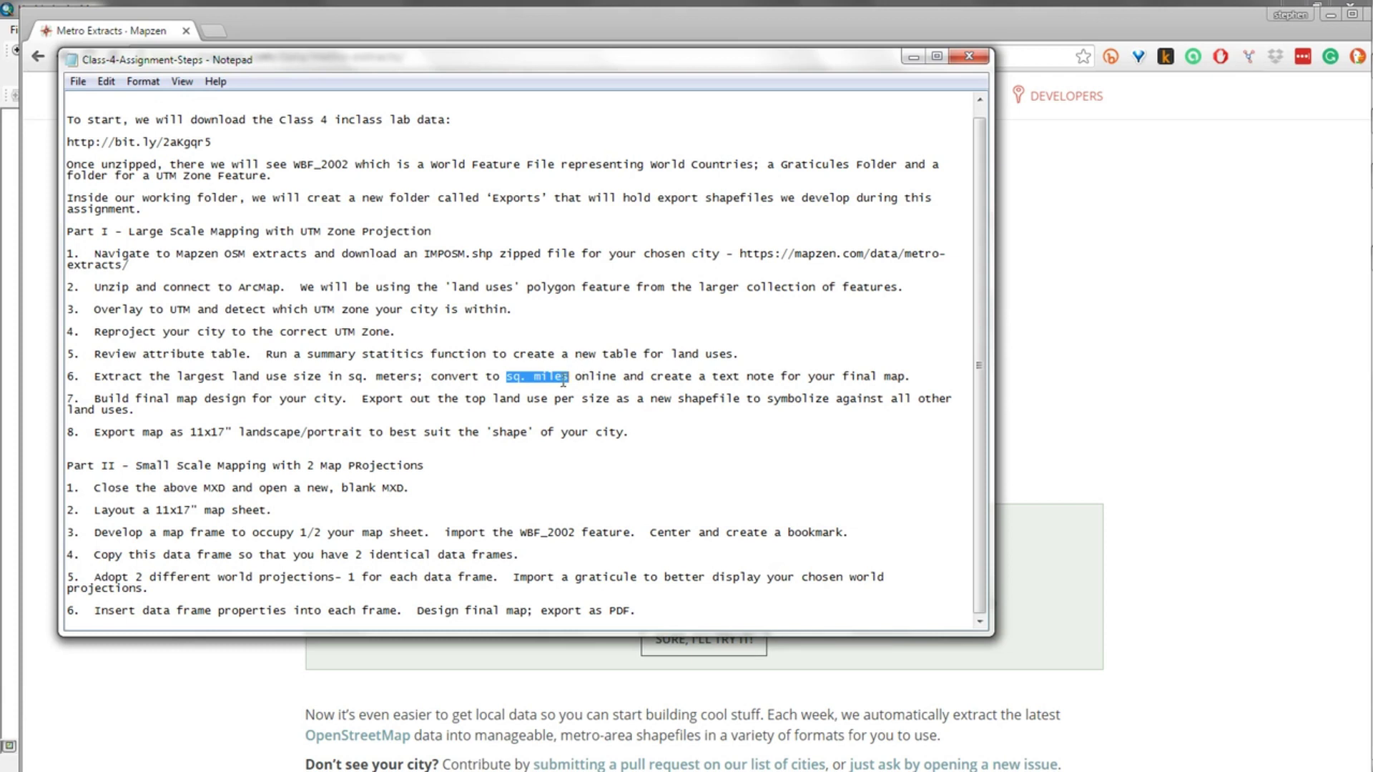
{"action": "left_click_drag", "start_coordinate": [247, 401], "coordinate": [135, 401]}
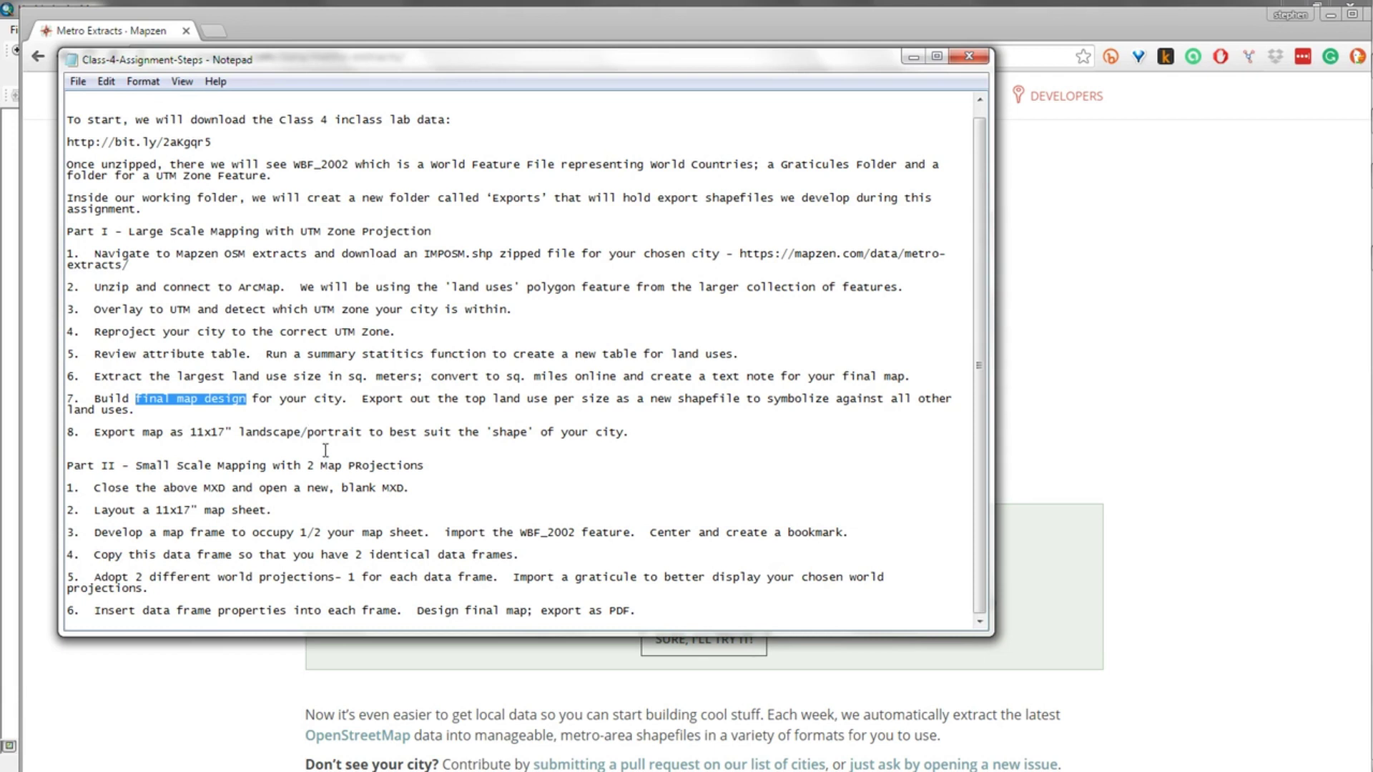
{"action": "left_click", "coordinate": [967, 58]}
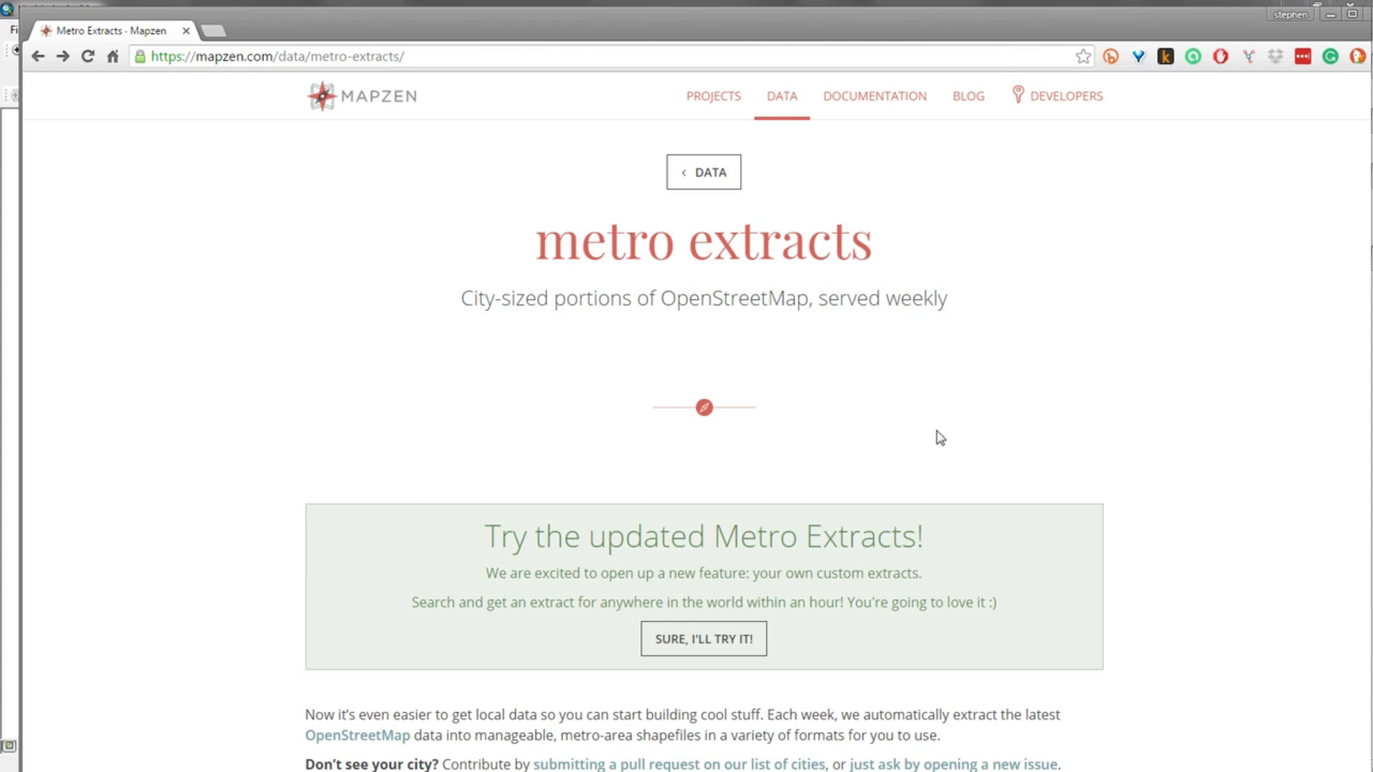
Look through the metro extracts page to examine the coverage map, city filters and the download formats listed per city
{"action": "scroll", "coordinate": [939, 436], "scroll_direction": "down", "scroll_amount": 3}
{"action": "scroll", "coordinate": [938, 437], "scroll_direction": "down", "scroll_amount": 12}
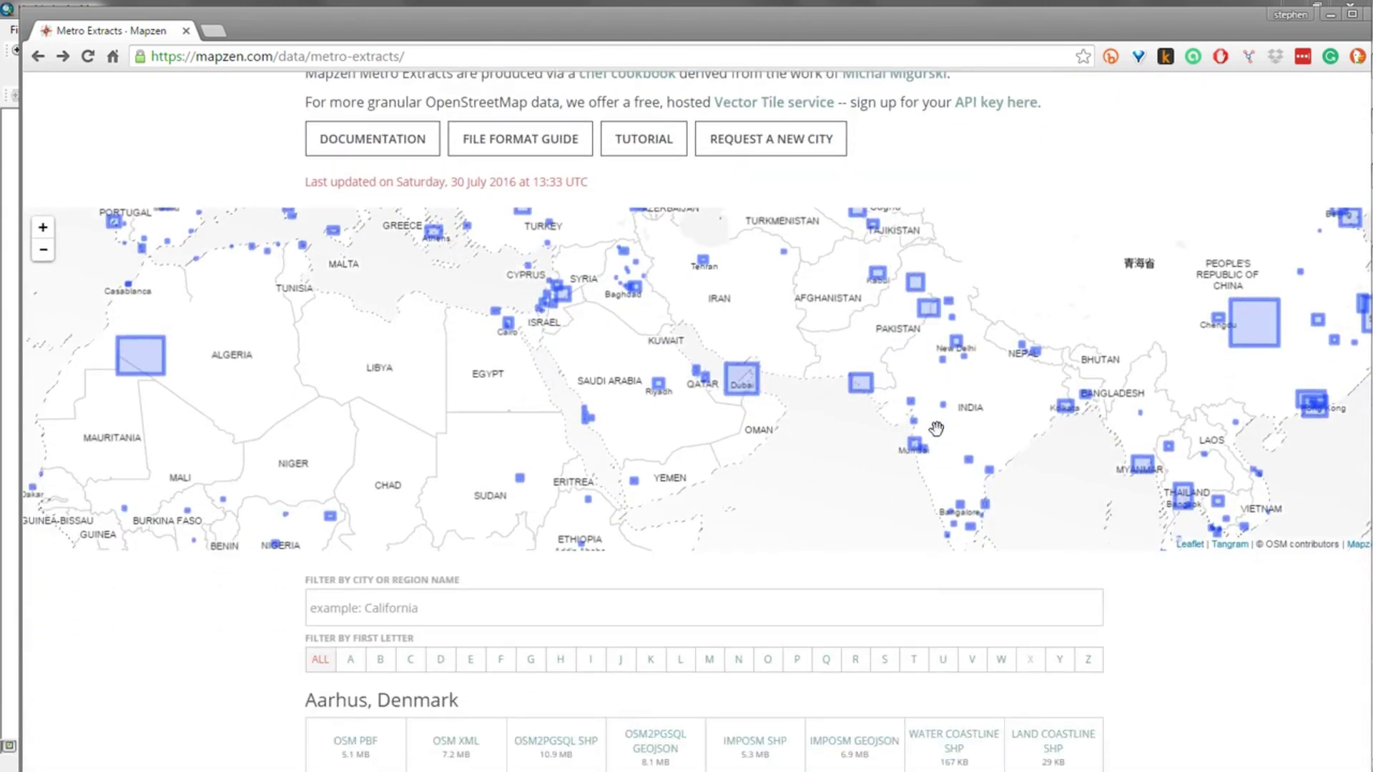
{"action": "scroll", "coordinate": [916, 443], "scroll_direction": "down", "scroll_amount": 3}
{"action": "scroll", "coordinate": [569, 537], "scroll_direction": "down", "scroll_amount": 3}
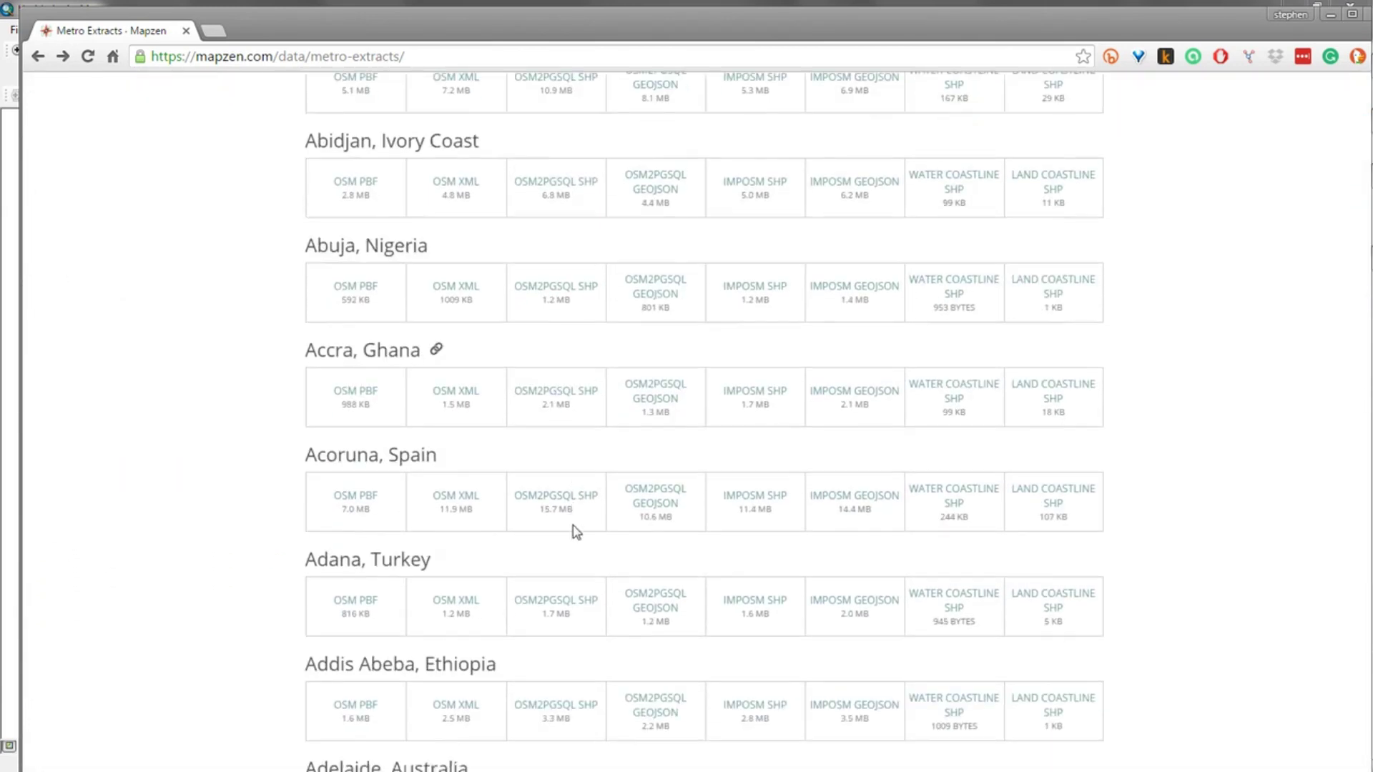
{"action": "scroll", "coordinate": [643, 436], "scroll_direction": "up", "scroll_amount": 5}
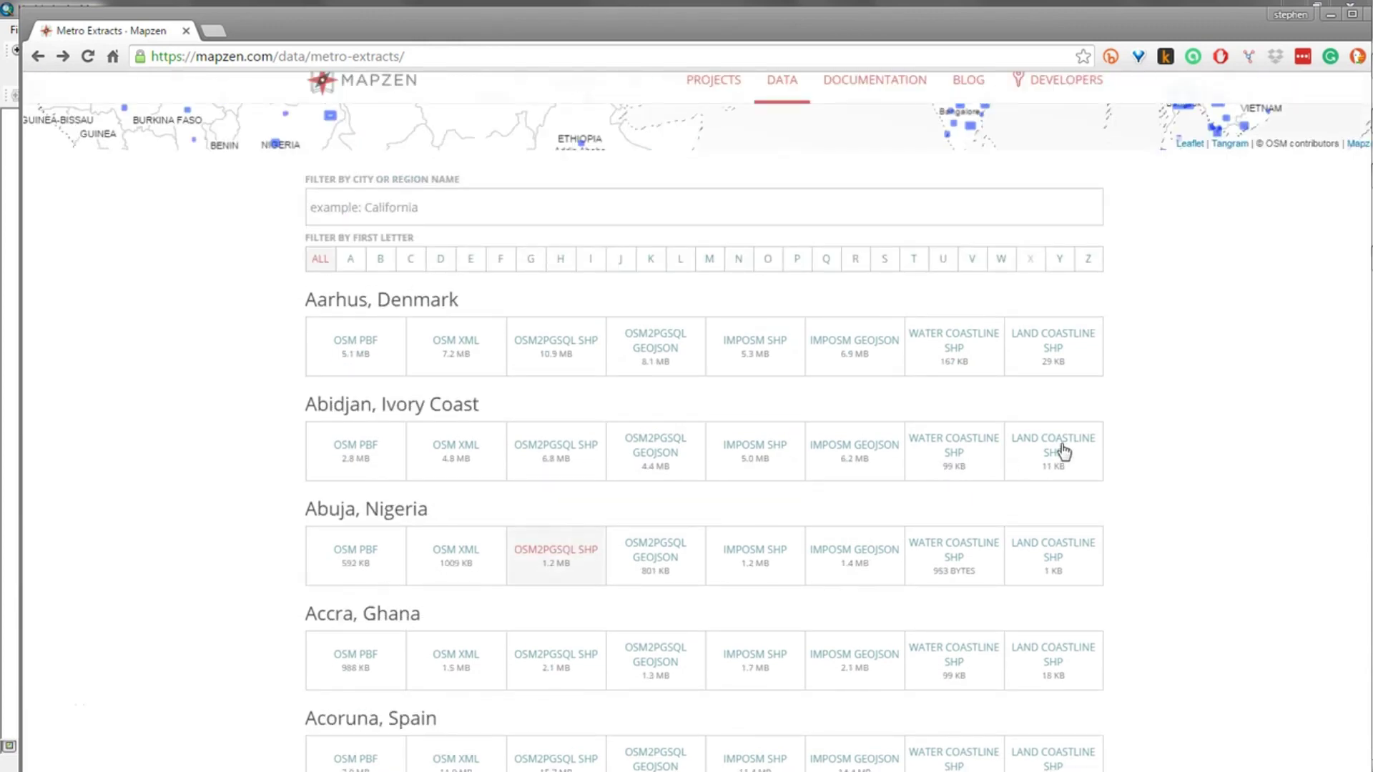
{"action": "scroll", "coordinate": [1137, 443], "scroll_direction": "up", "scroll_amount": 1}
{"action": "scroll", "coordinate": [1139, 450], "scroll_direction": "up", "scroll_amount": 2}
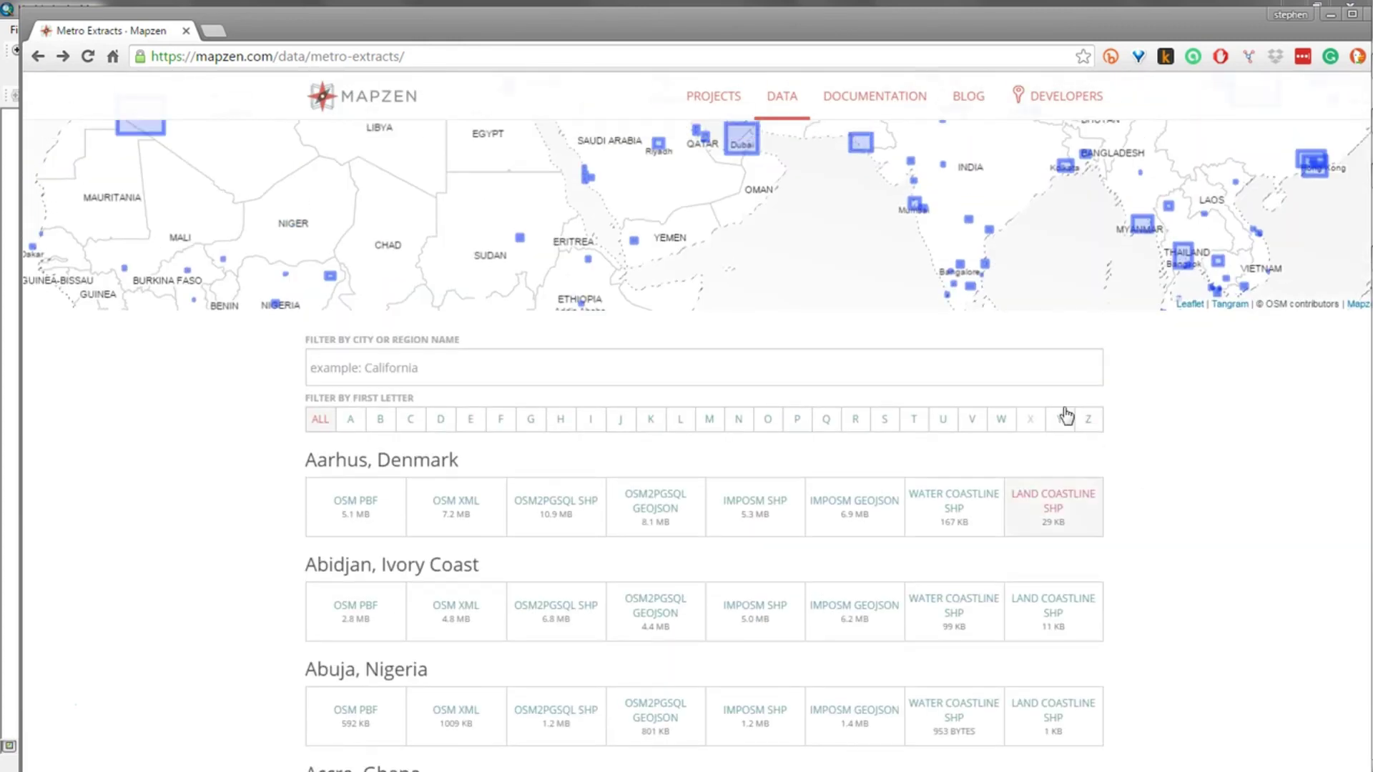
{"action": "scroll", "coordinate": [1067, 413], "scroll_direction": "up", "scroll_amount": 2}
{"action": "scroll", "coordinate": [1132, 511], "scroll_direction": "up", "scroll_amount": 4}
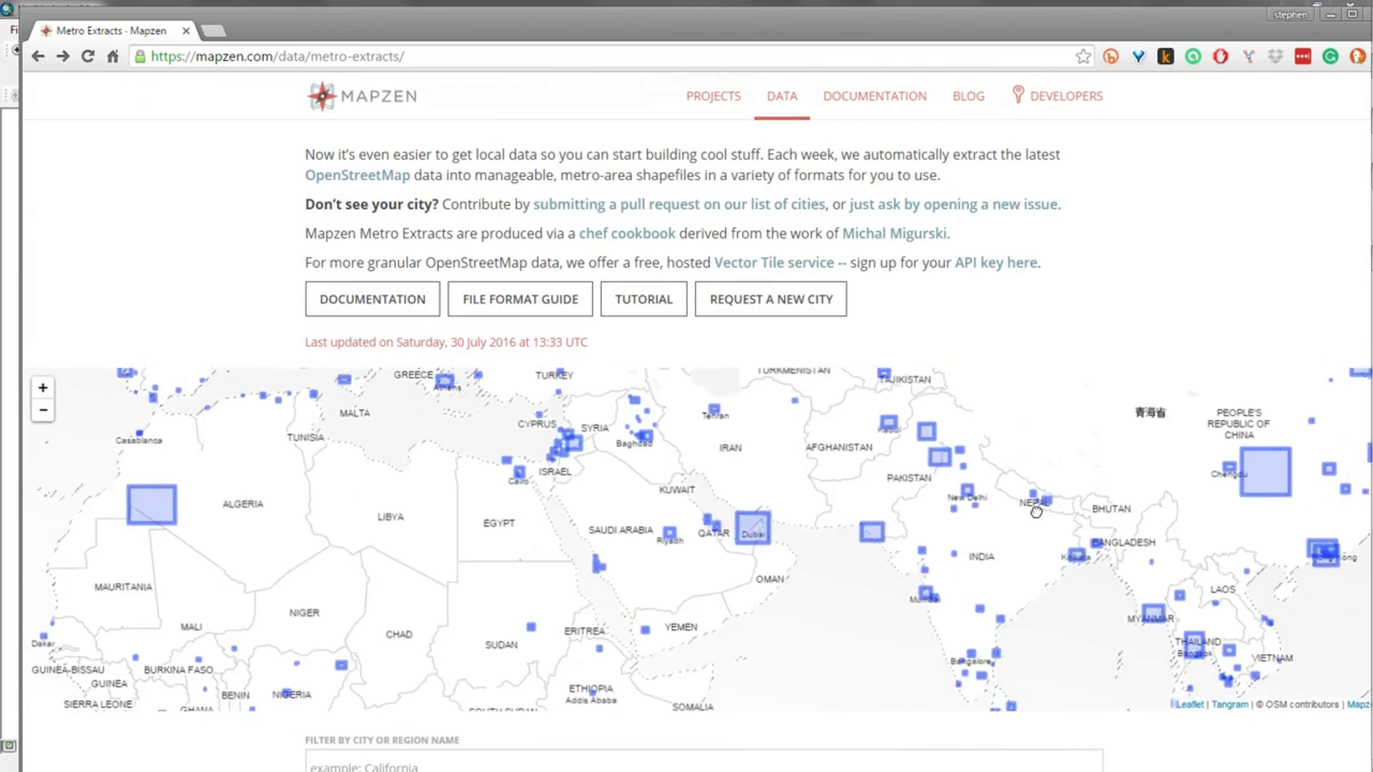
Select Bursa, Turkey on the extracts map and download its IMPOSM SHP file
{"action": "left_click_drag", "start_coordinate": [984, 510], "coordinate": [987, 588]}
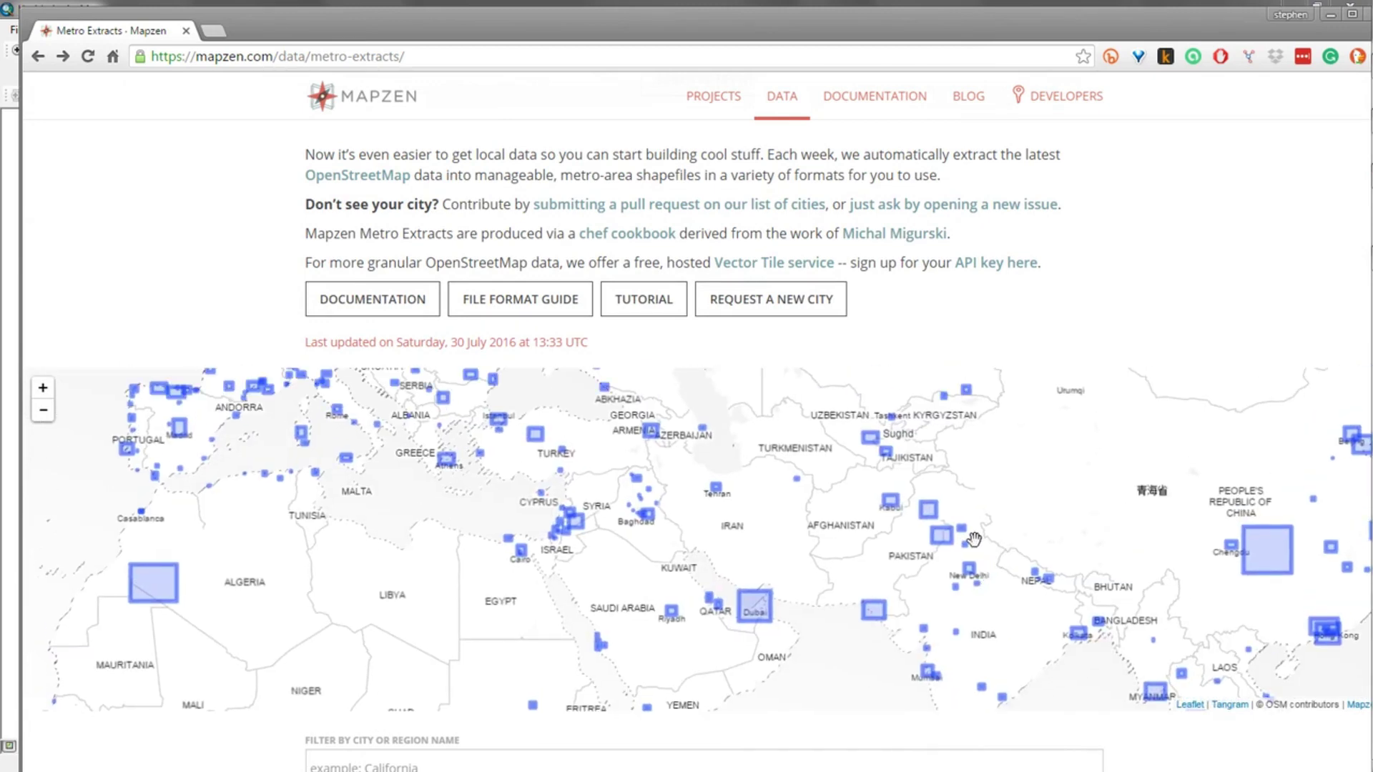
{"action": "left_click_drag", "start_coordinate": [981, 529], "coordinate": [933, 440]}
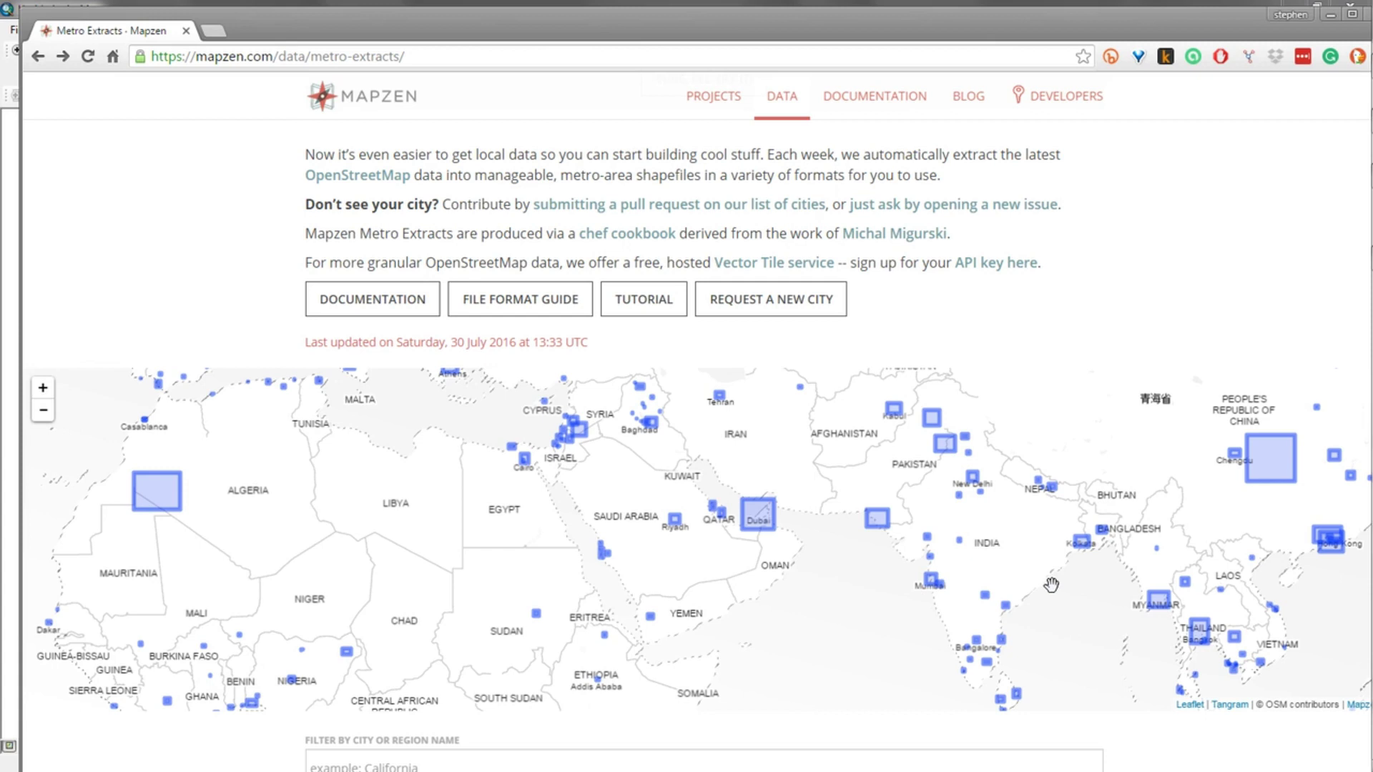
{"action": "left_click_drag", "start_coordinate": [914, 521], "coordinate": [827, 594]}
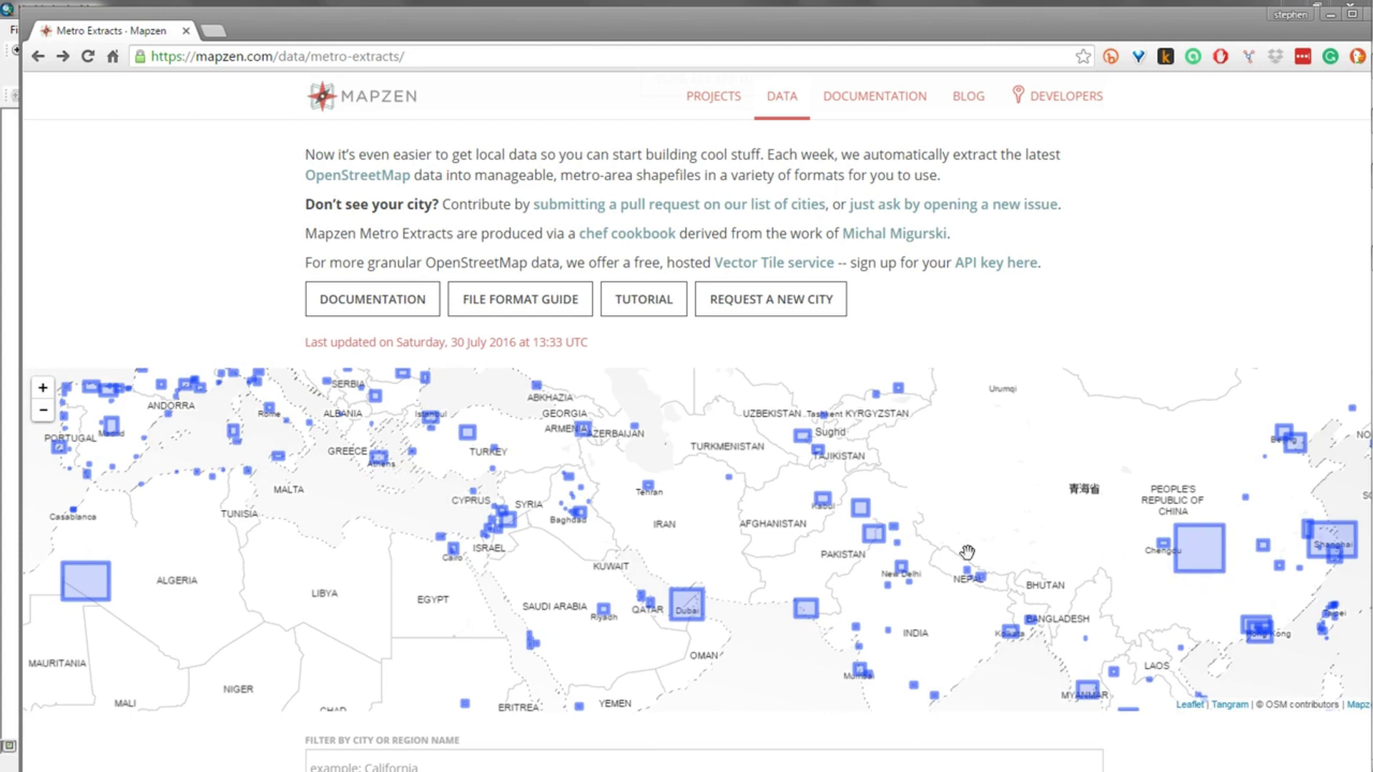
{"action": "left_click_drag", "start_coordinate": [722, 493], "coordinate": [878, 560]}
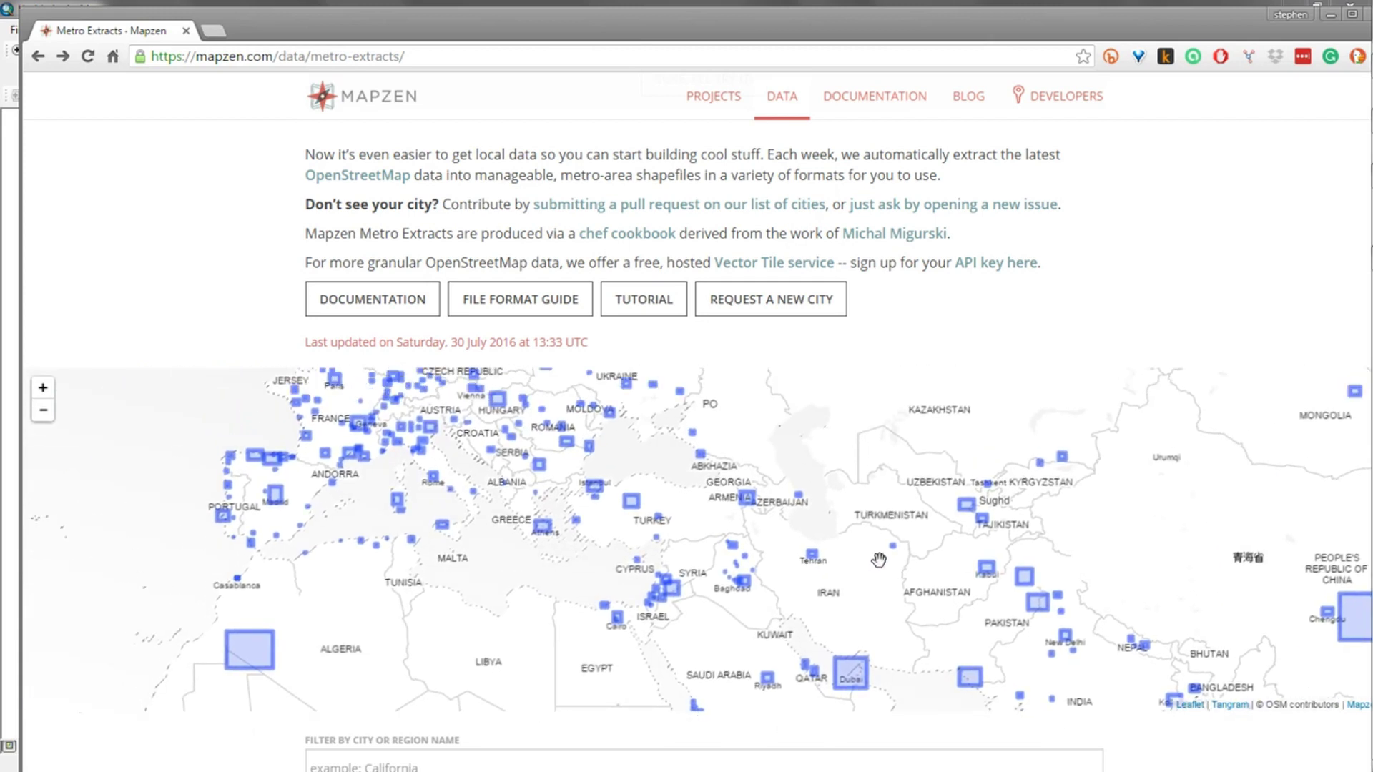
{"action": "left_click_drag", "start_coordinate": [689, 489], "coordinate": [756, 547]}
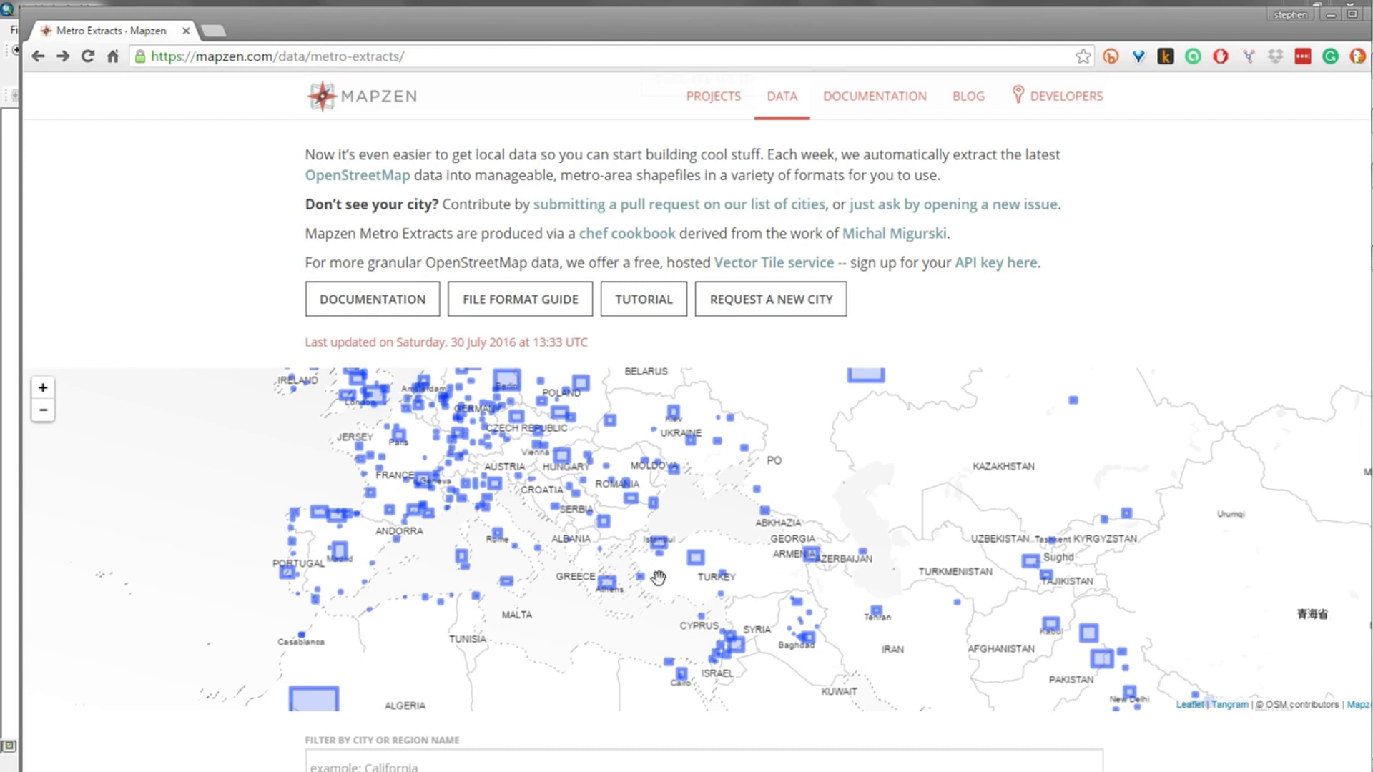
{"action": "scroll", "coordinate": [658, 578], "scroll_direction": "down", "scroll_amount": 1}
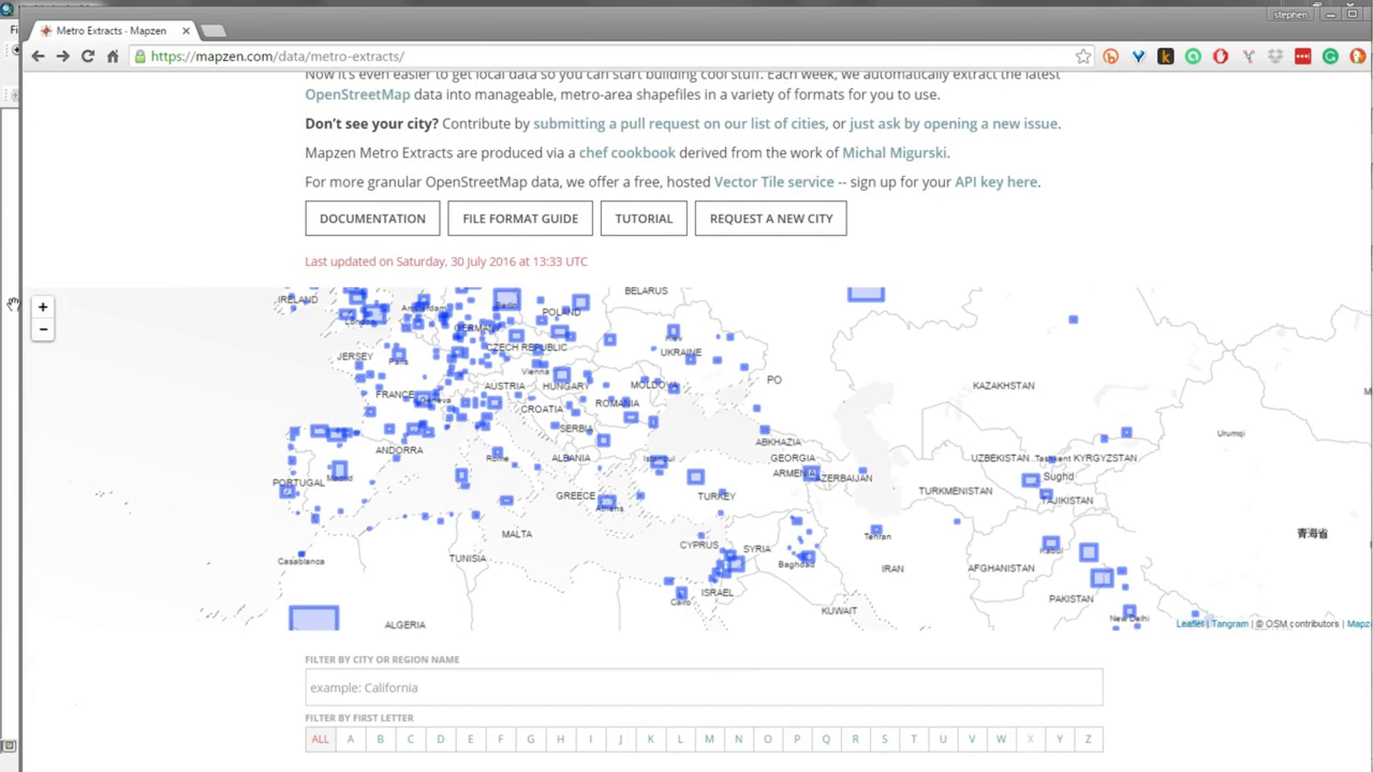
{"action": "left_click", "coordinate": [43, 309]}
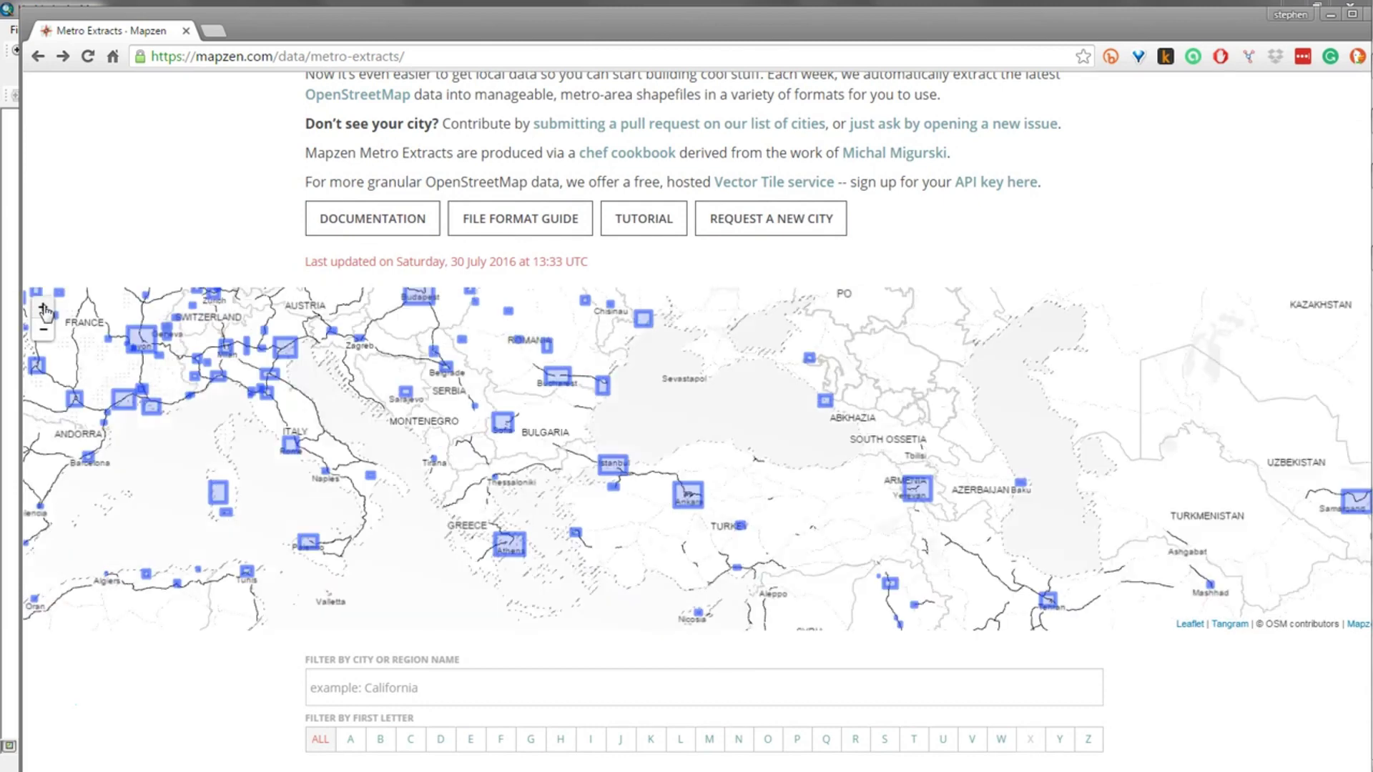
{"action": "left_click", "coordinate": [44, 309]}
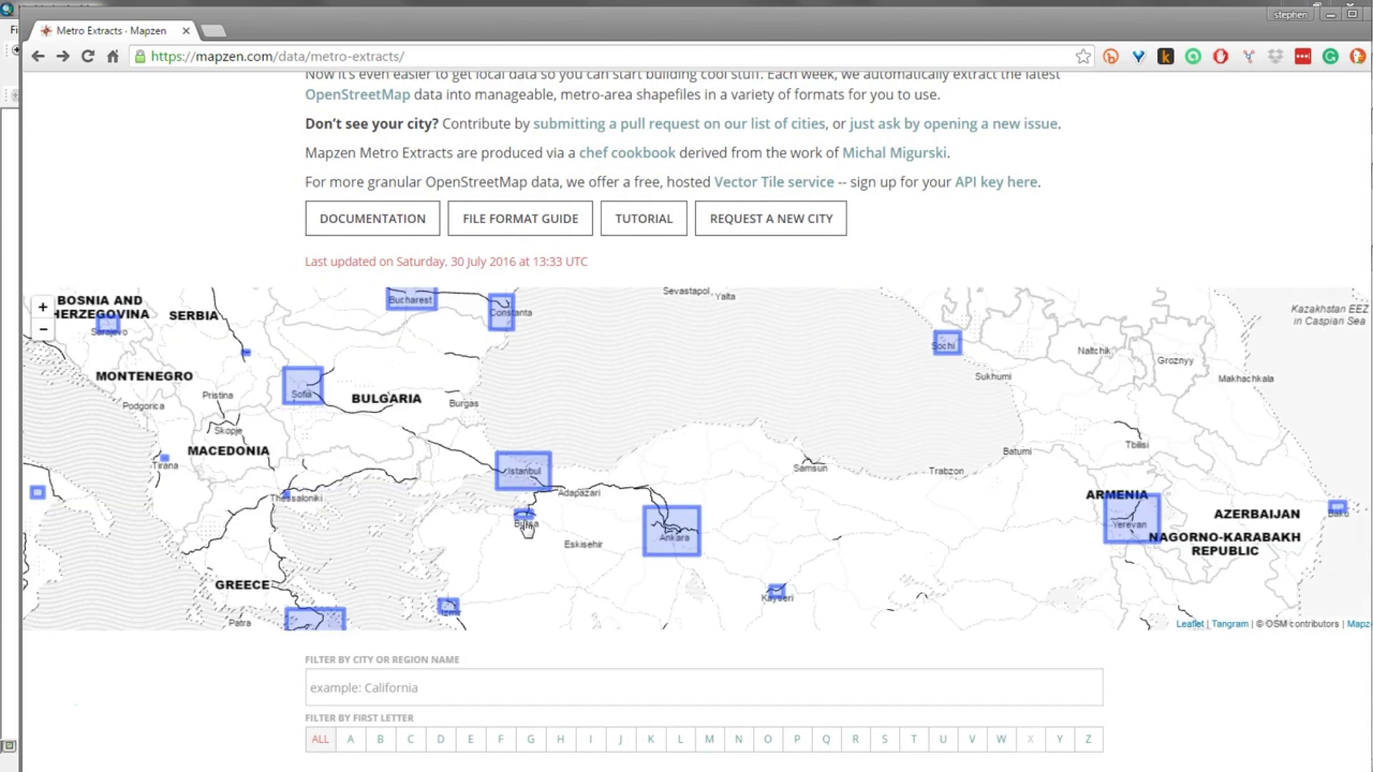
{"action": "left_click", "coordinate": [526, 518]}
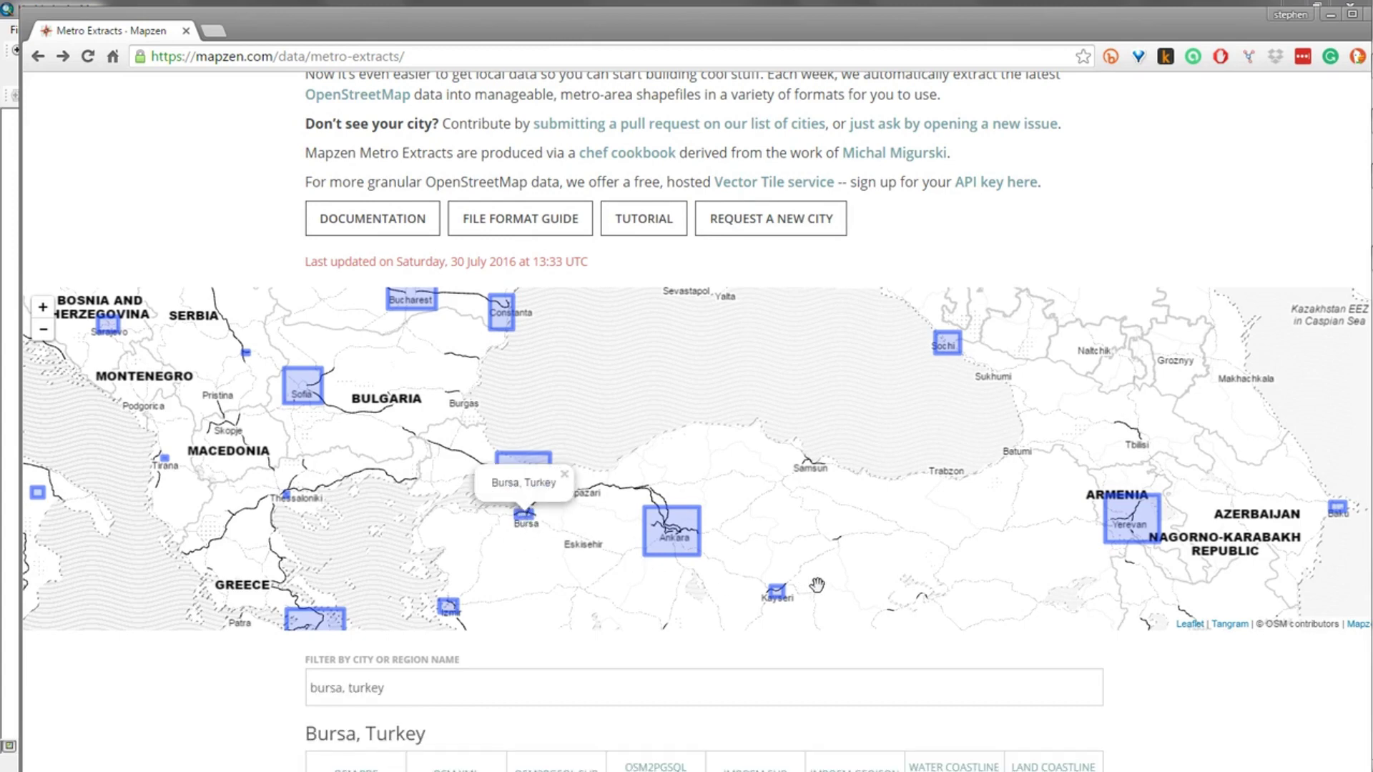
{"action": "scroll", "coordinate": [818, 584], "scroll_direction": "down", "scroll_amount": 5}
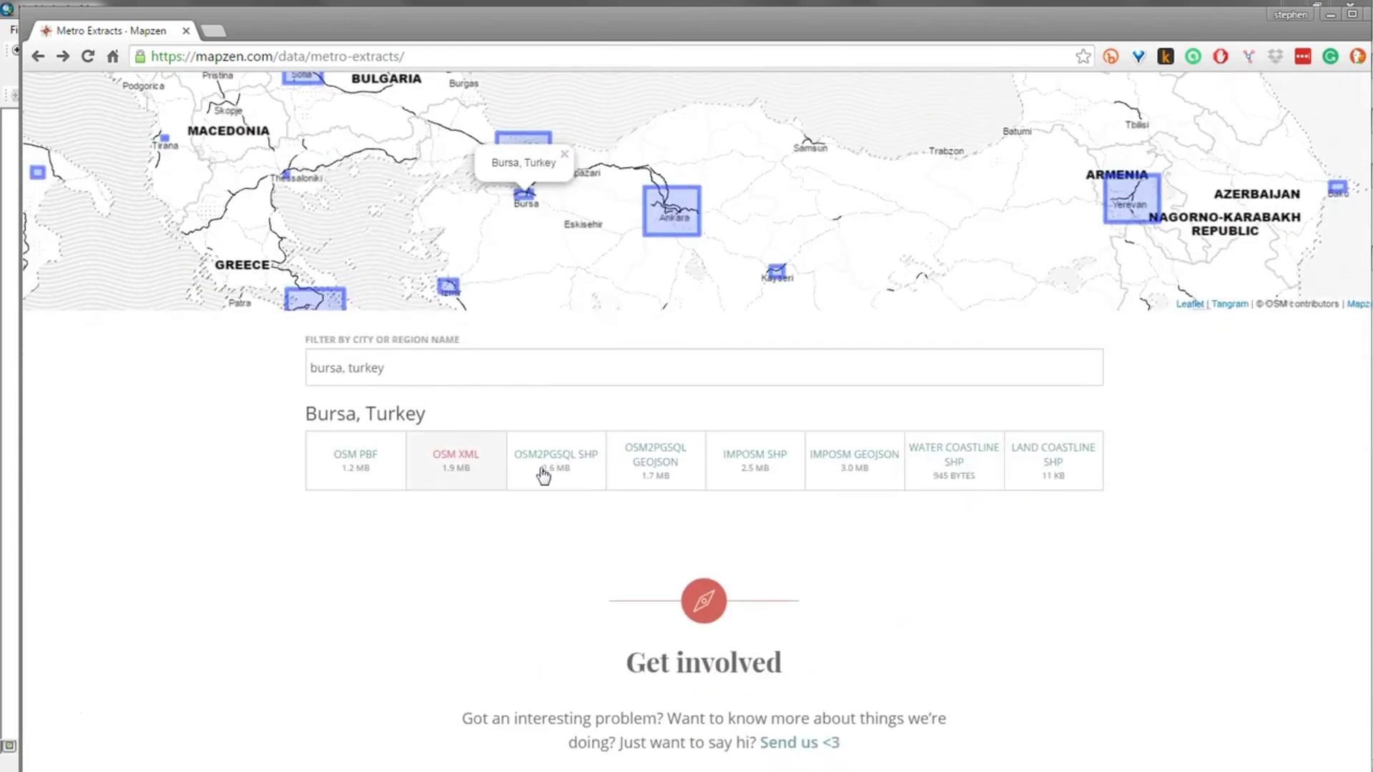
{"action": "left_click", "coordinate": [767, 468]}
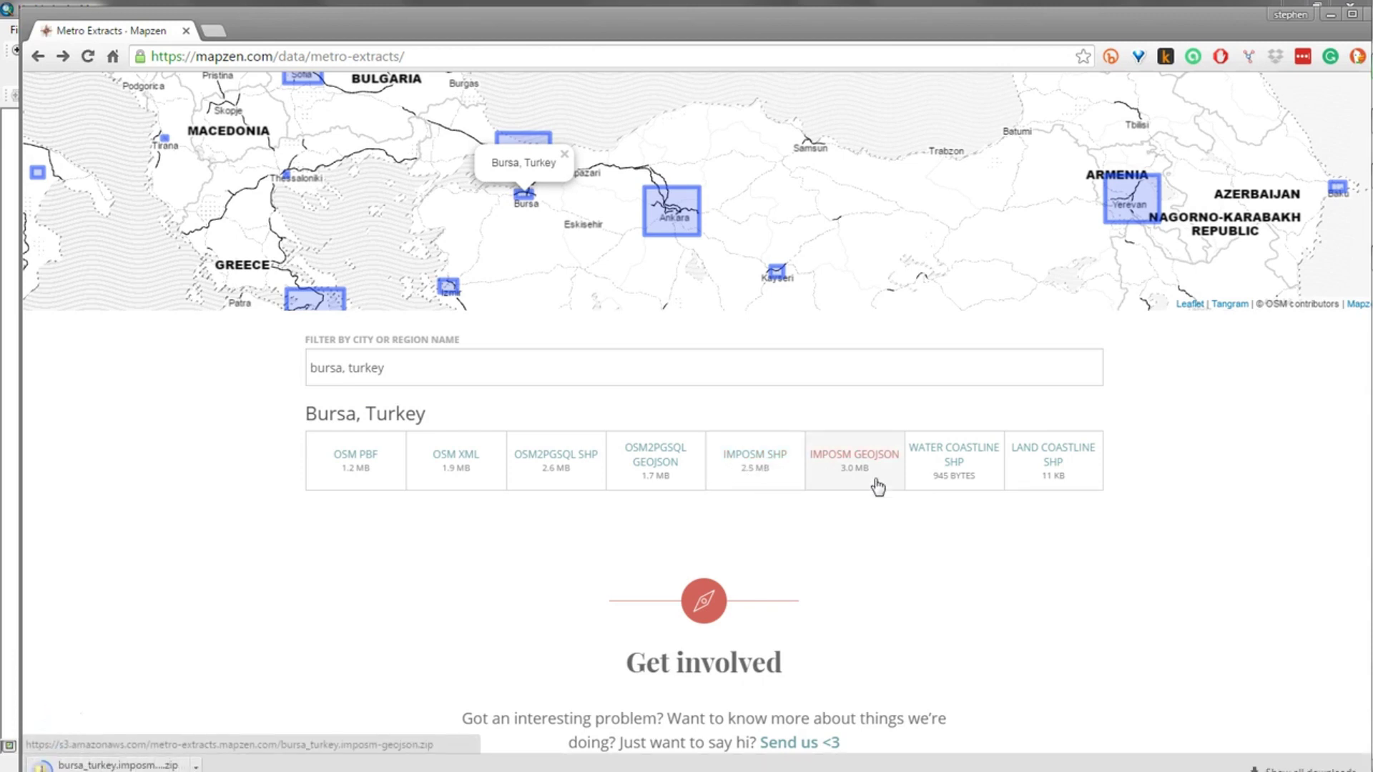
Move the downloaded bursa_turkey.imposm-shapefiles zip from the Downloads folder to the desktop, minimizing the open windows
{"action": "left_click", "coordinate": [195, 765]}
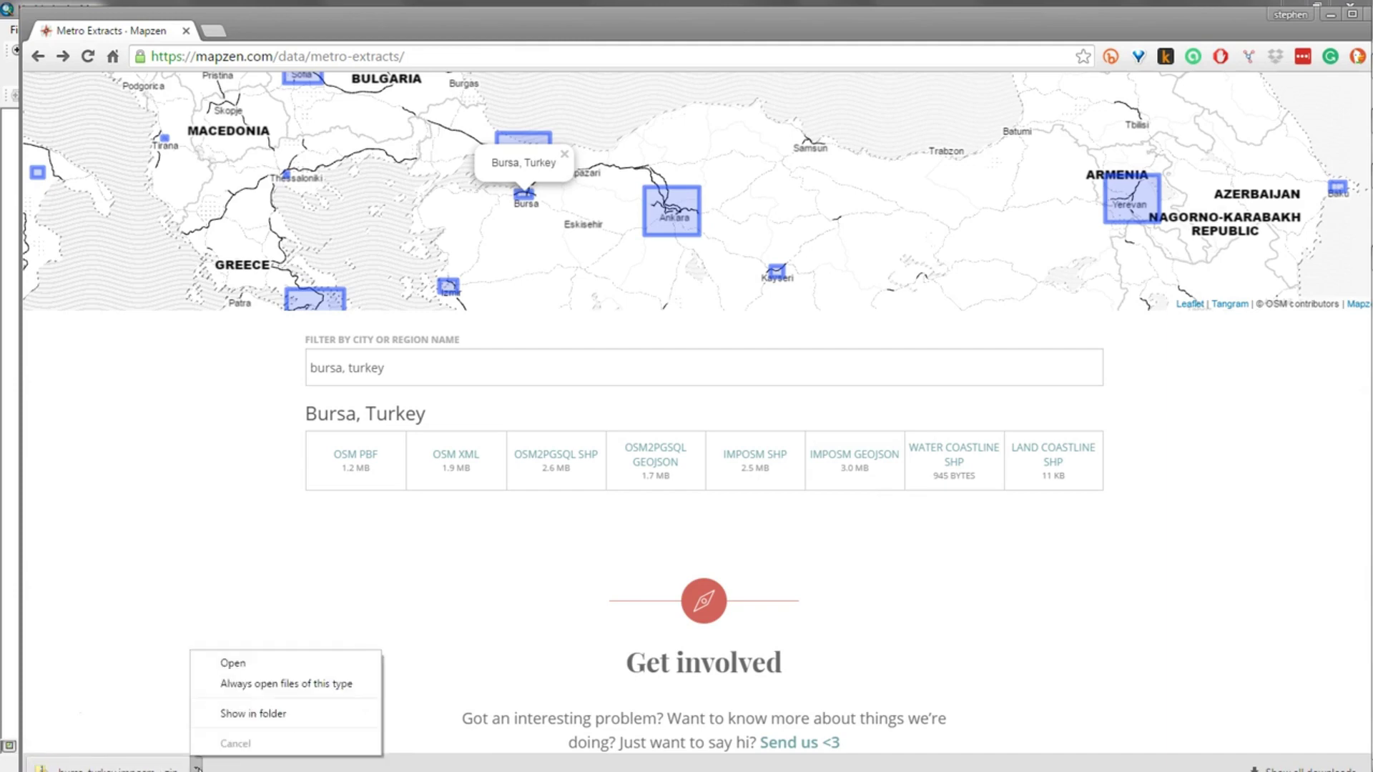
{"action": "left_click", "coordinate": [267, 713]}
{"action": "right_click", "coordinate": [299, 275]}
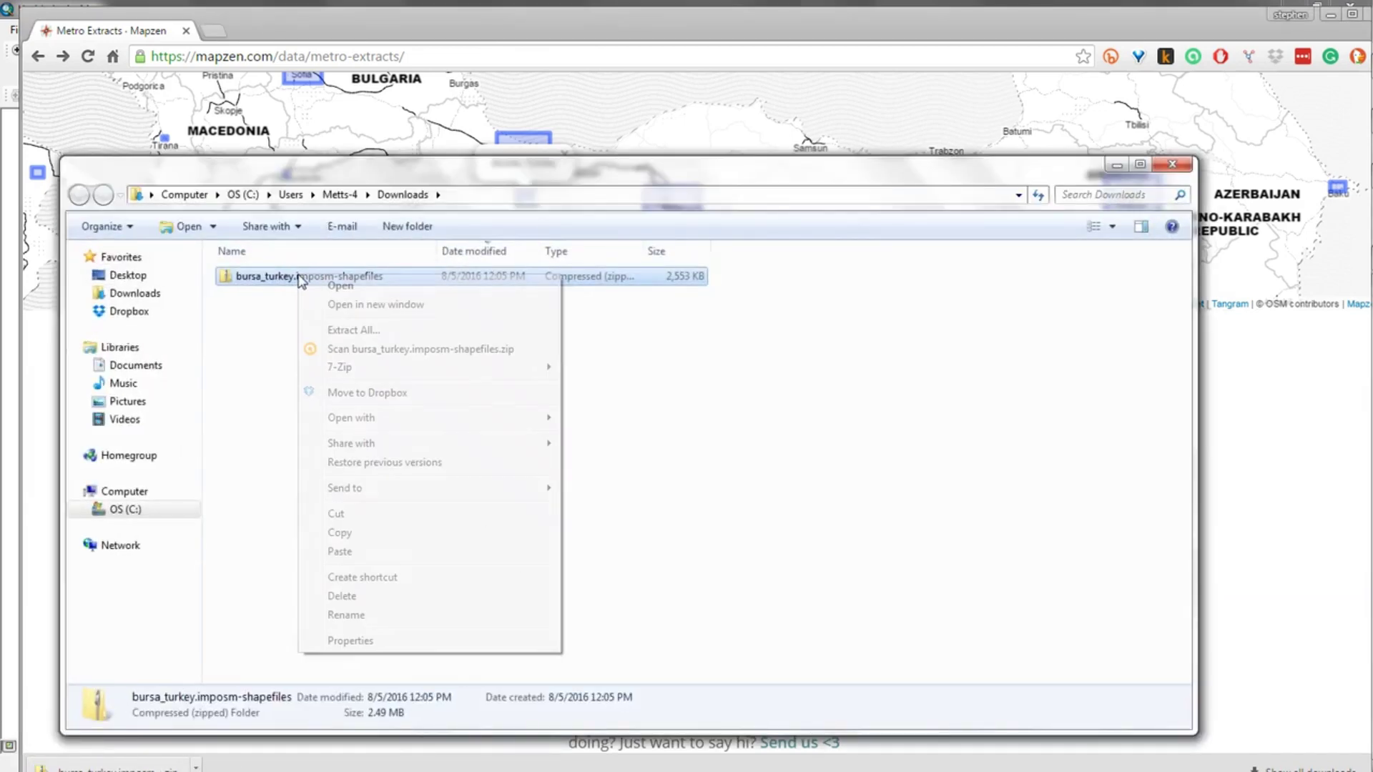
{"action": "left_click", "coordinate": [359, 513]}
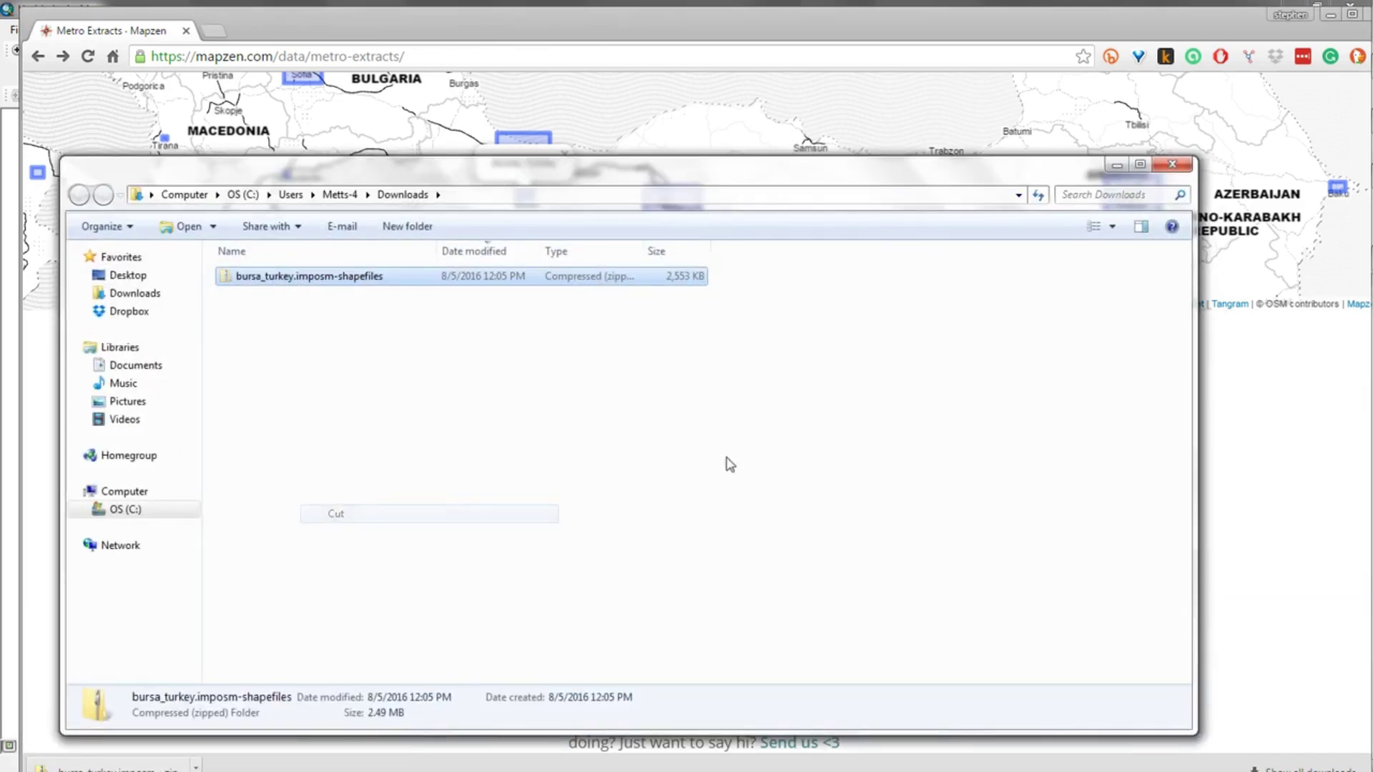
{"action": "left_click", "coordinate": [1186, 169]}
{"action": "left_click", "coordinate": [1331, 16]}
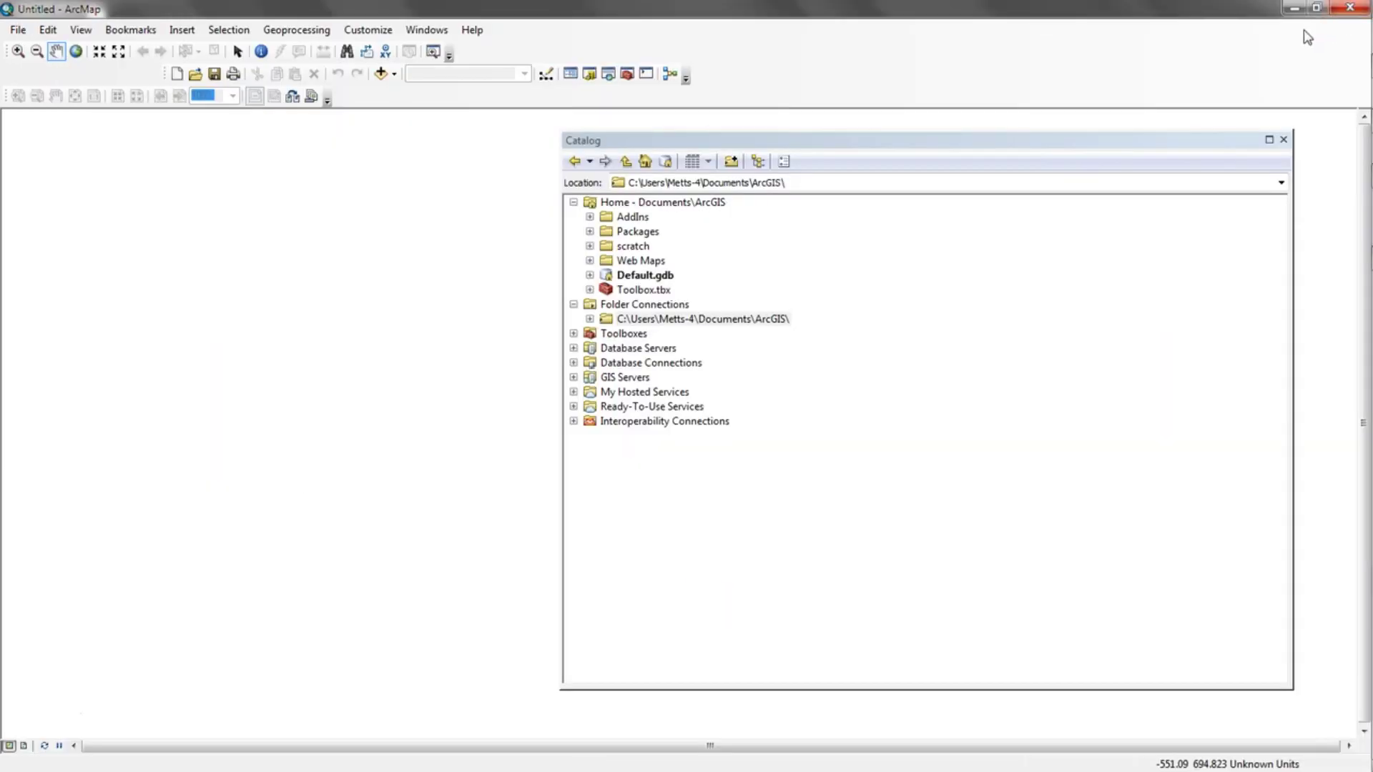
{"action": "left_click", "coordinate": [1294, 6]}
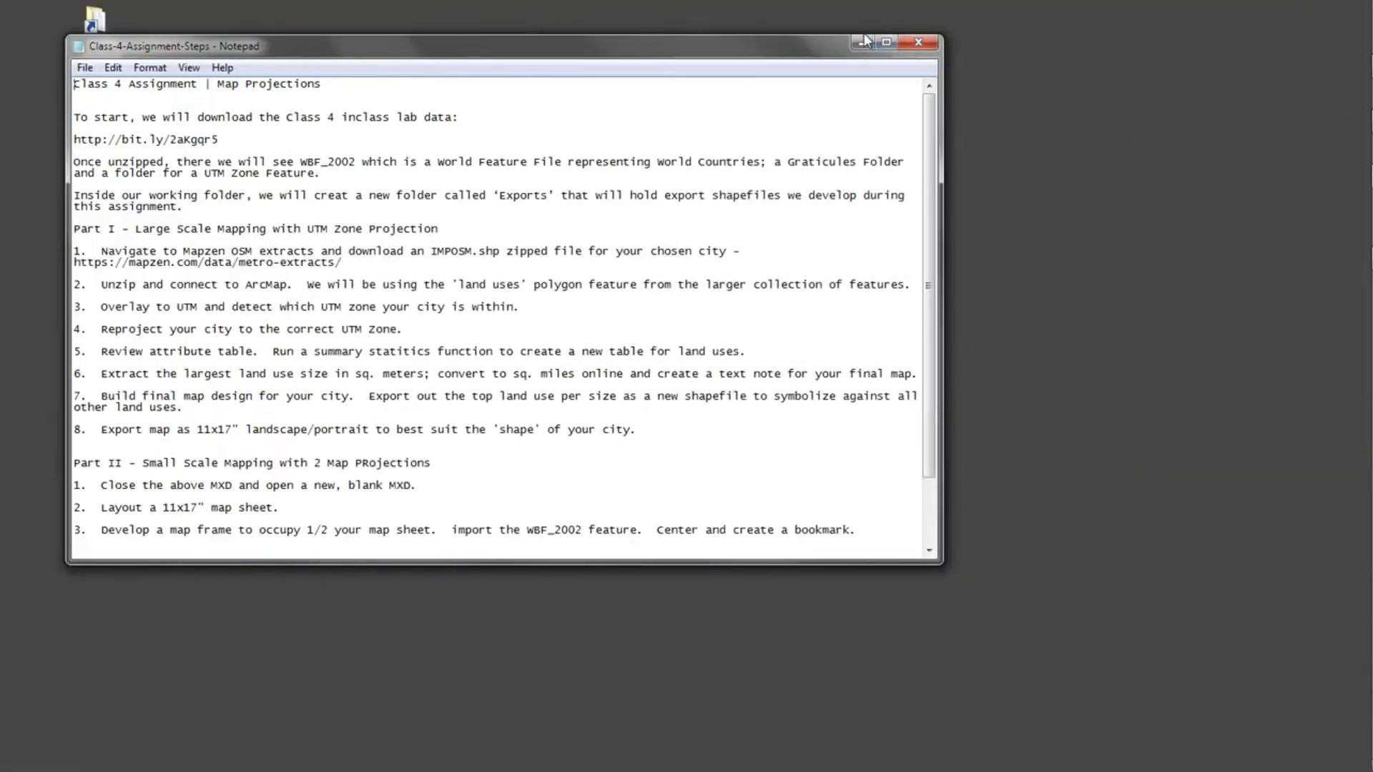
{"action": "left_click", "coordinate": [863, 43]}
{"action": "right_click", "coordinate": [646, 272]}
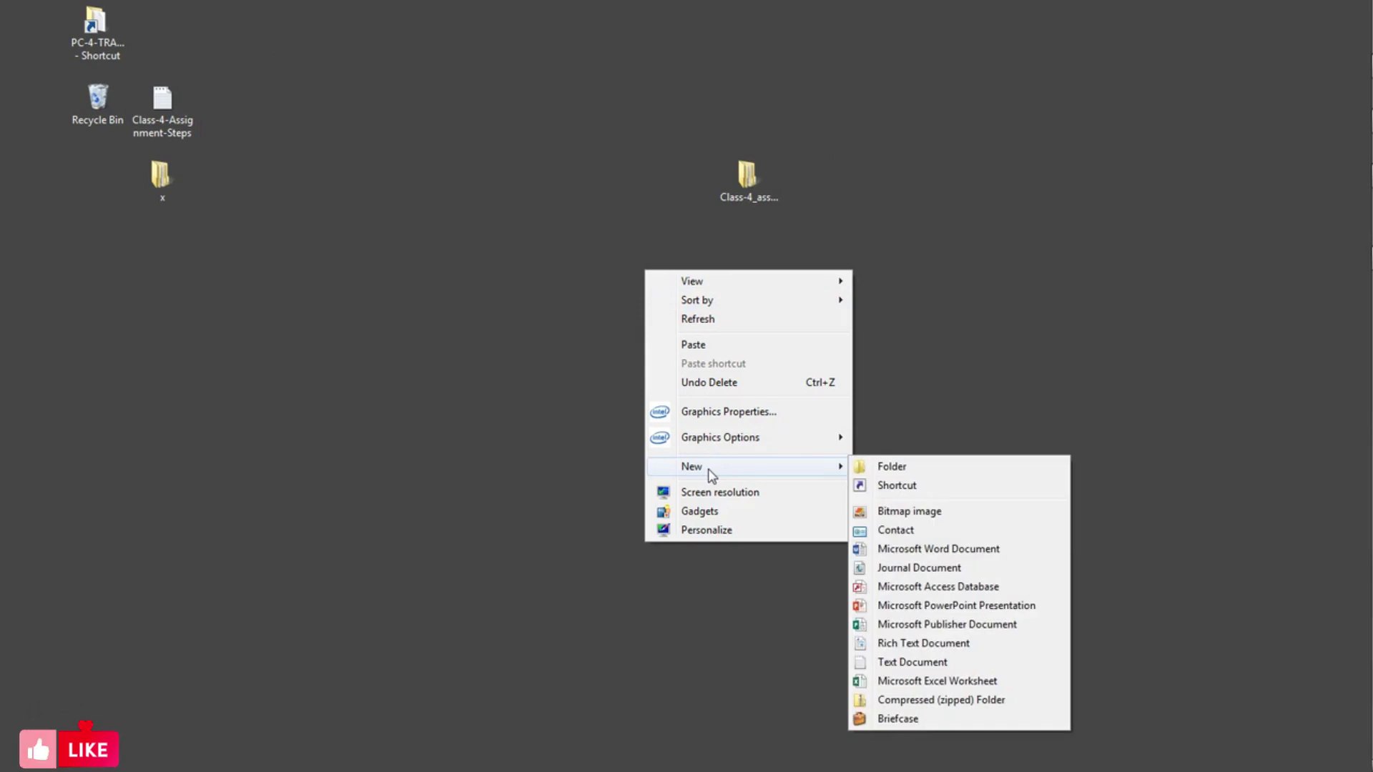
{"action": "left_click", "coordinate": [701, 346]}
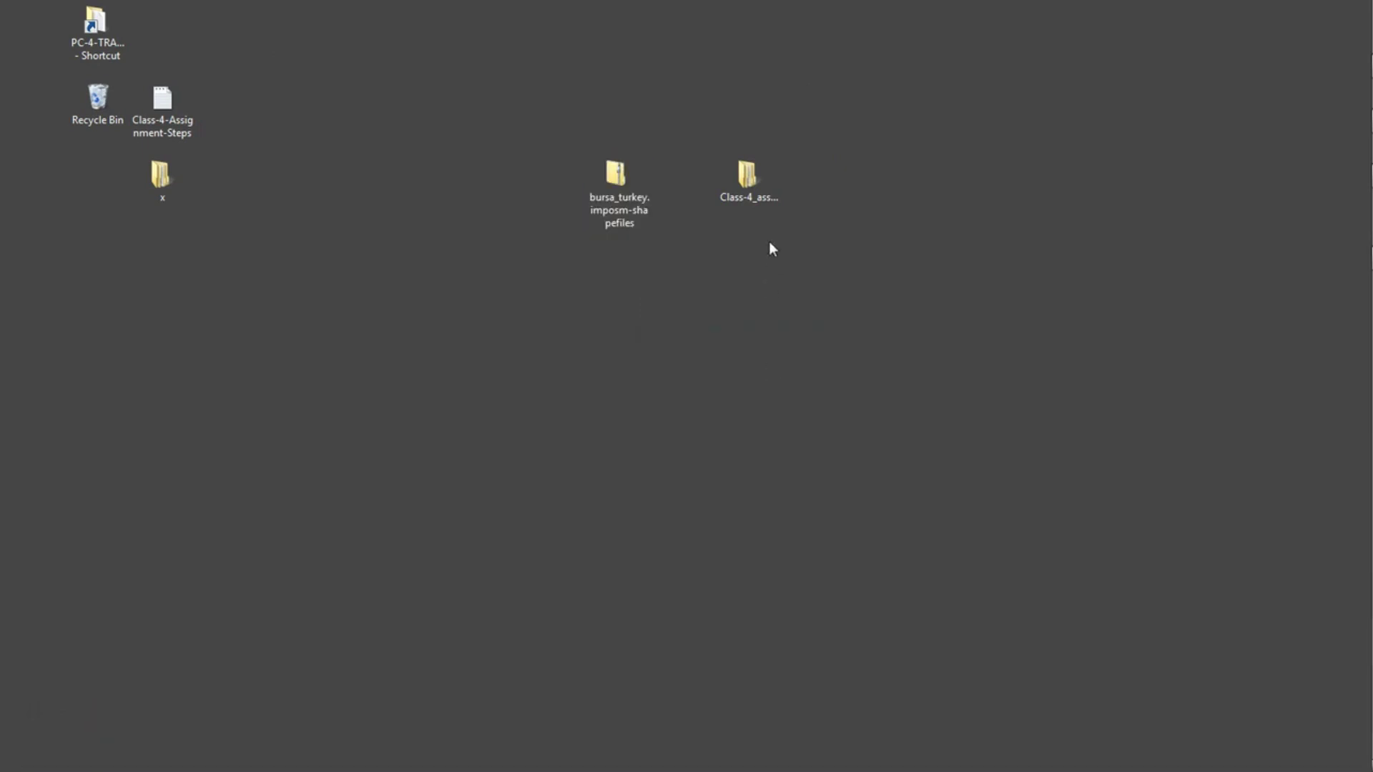
Look inside the nested Class-4_assignment_data folder on the desktop to review its subfolders, and close it
{"action": "double_click", "coordinate": [748, 173]}
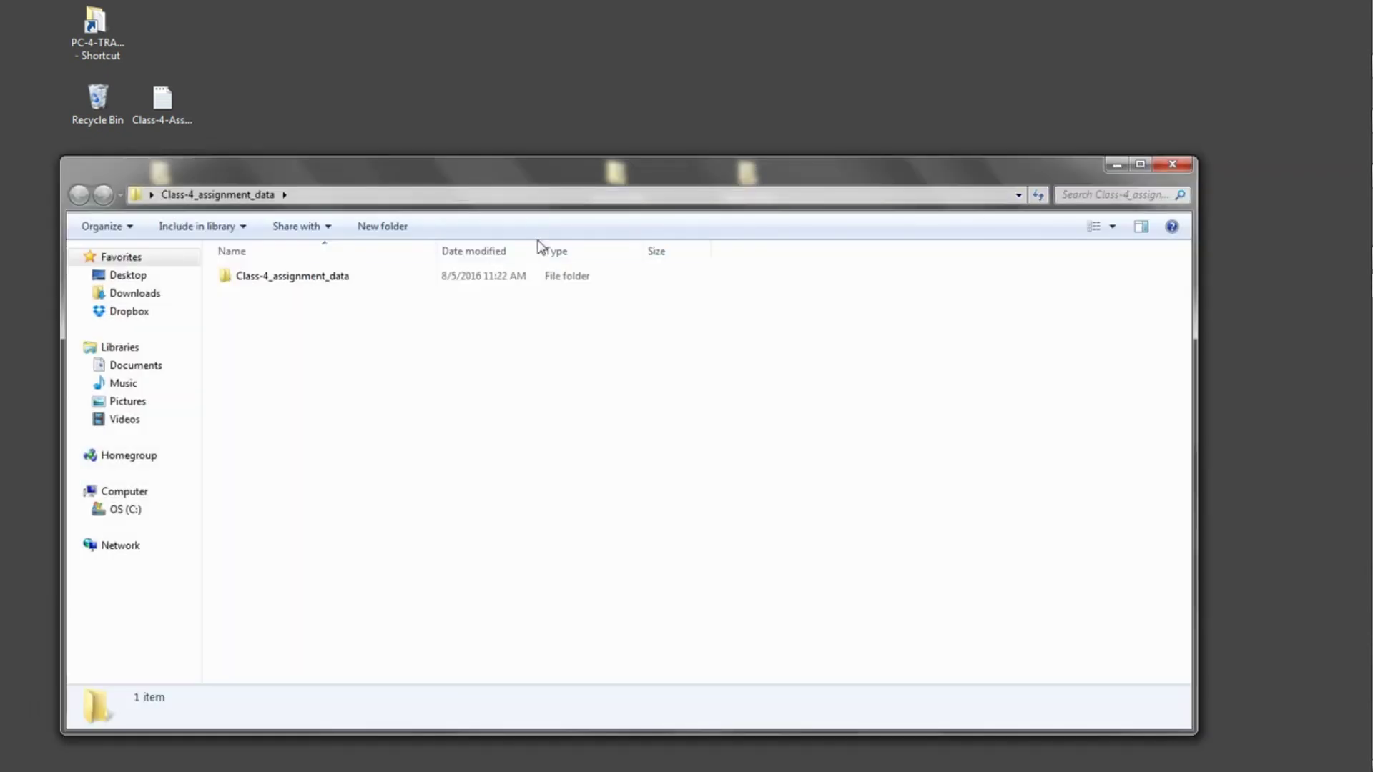
{"action": "double_click", "coordinate": [344, 277]}
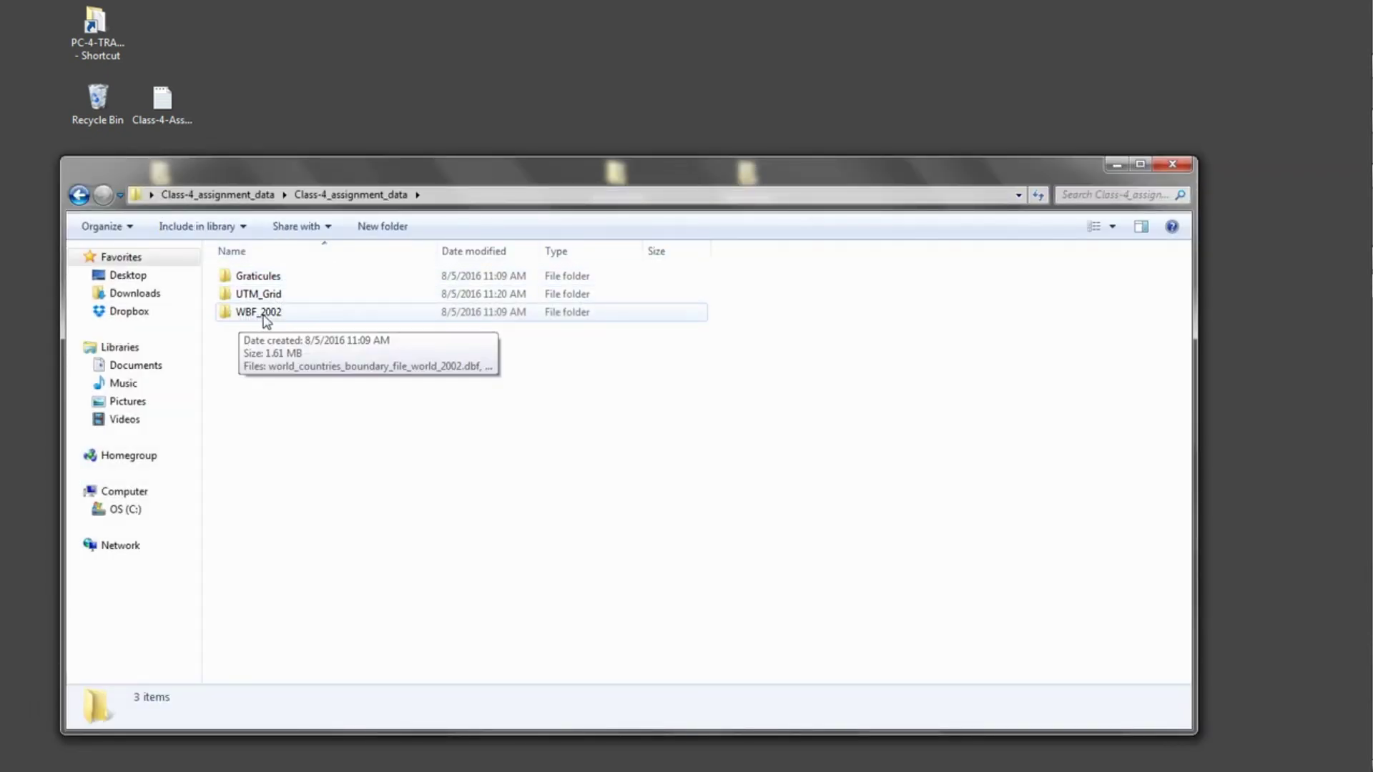
{"action": "left_click", "coordinate": [1173, 163]}
Extract the bursa_turkey.imposm-shapefiles zip, place the extracted folder beside the assignment data, and move the zip to the Recycle Bin
{"action": "left_click", "coordinate": [619, 179]}
{"action": "right_click", "coordinate": [620, 180]}
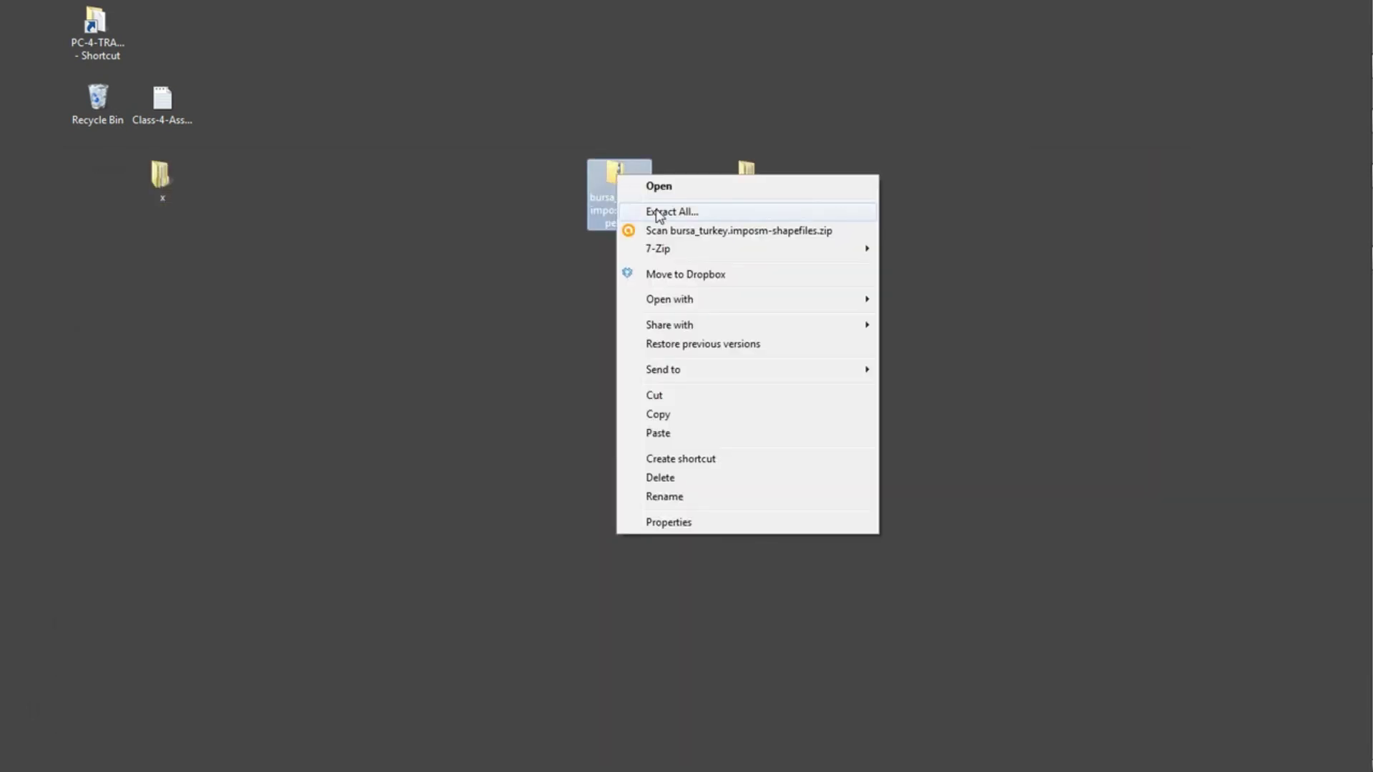
{"action": "left_click", "coordinate": [658, 213]}
{"action": "left_click", "coordinate": [867, 558]}
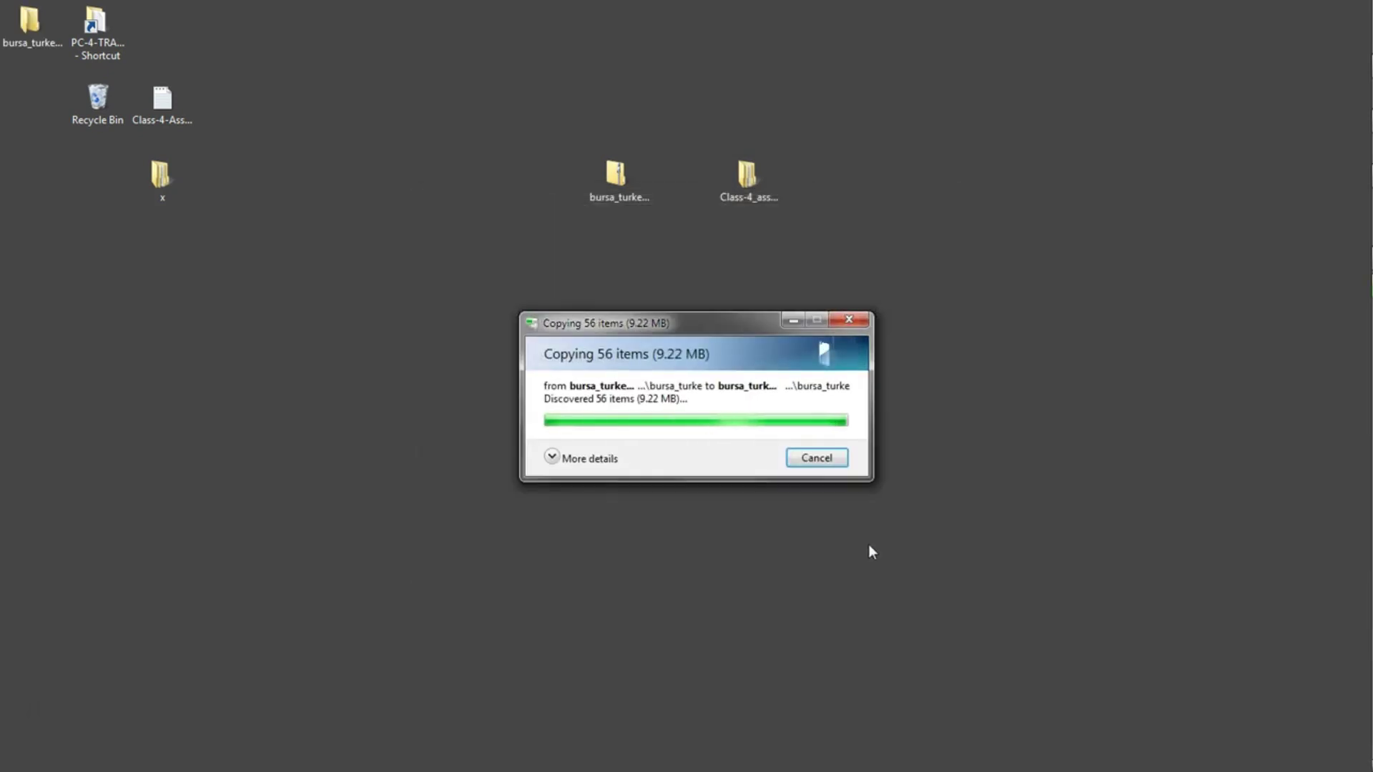
{"action": "left_click_drag", "start_coordinate": [41, 25], "coordinate": [629, 272]}
{"action": "left_click_drag", "start_coordinate": [617, 179], "coordinate": [98, 102]}
Look through the files in the extracted bursa_turkey.imposm-shapefiles folder and close it
{"action": "double_click", "coordinate": [617, 254]}
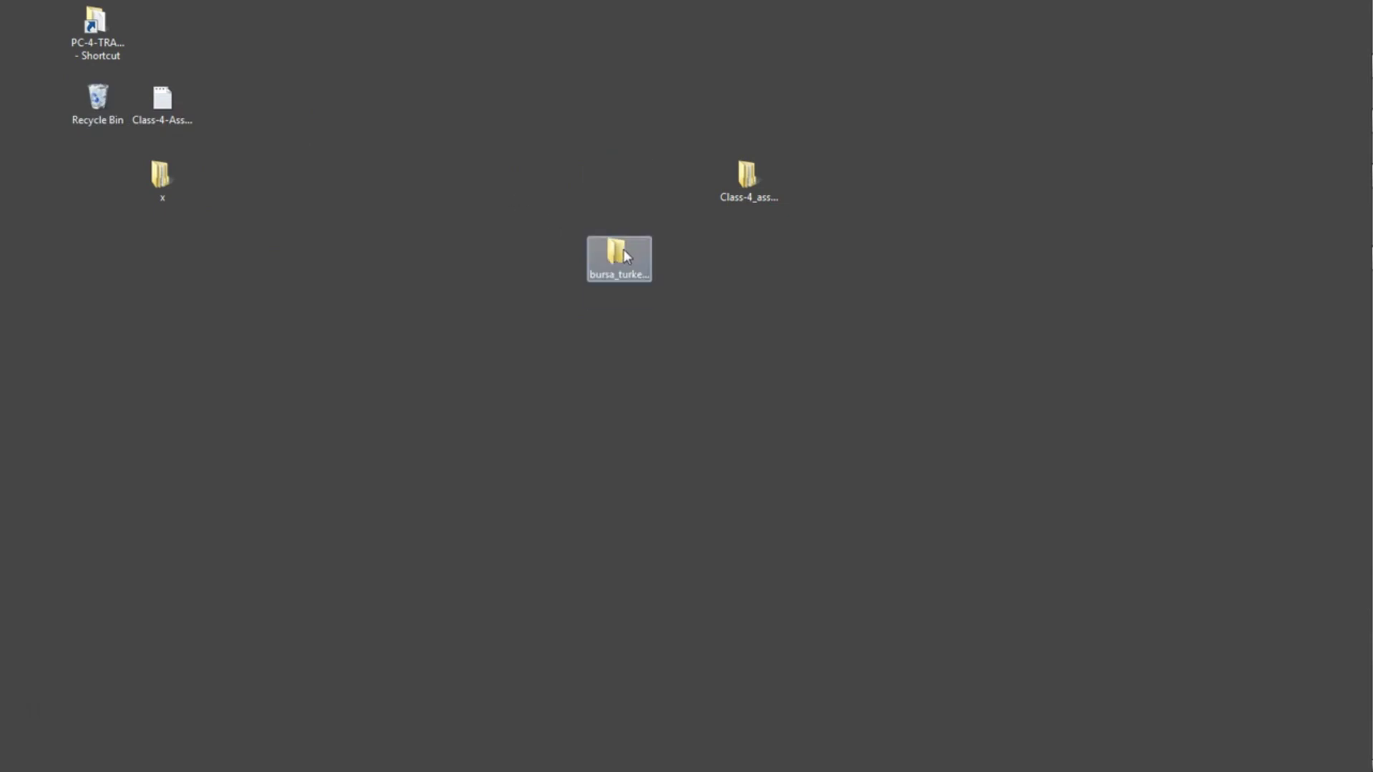
{"action": "scroll", "coordinate": [622, 461], "scroll_direction": "down", "scroll_amount": 11}
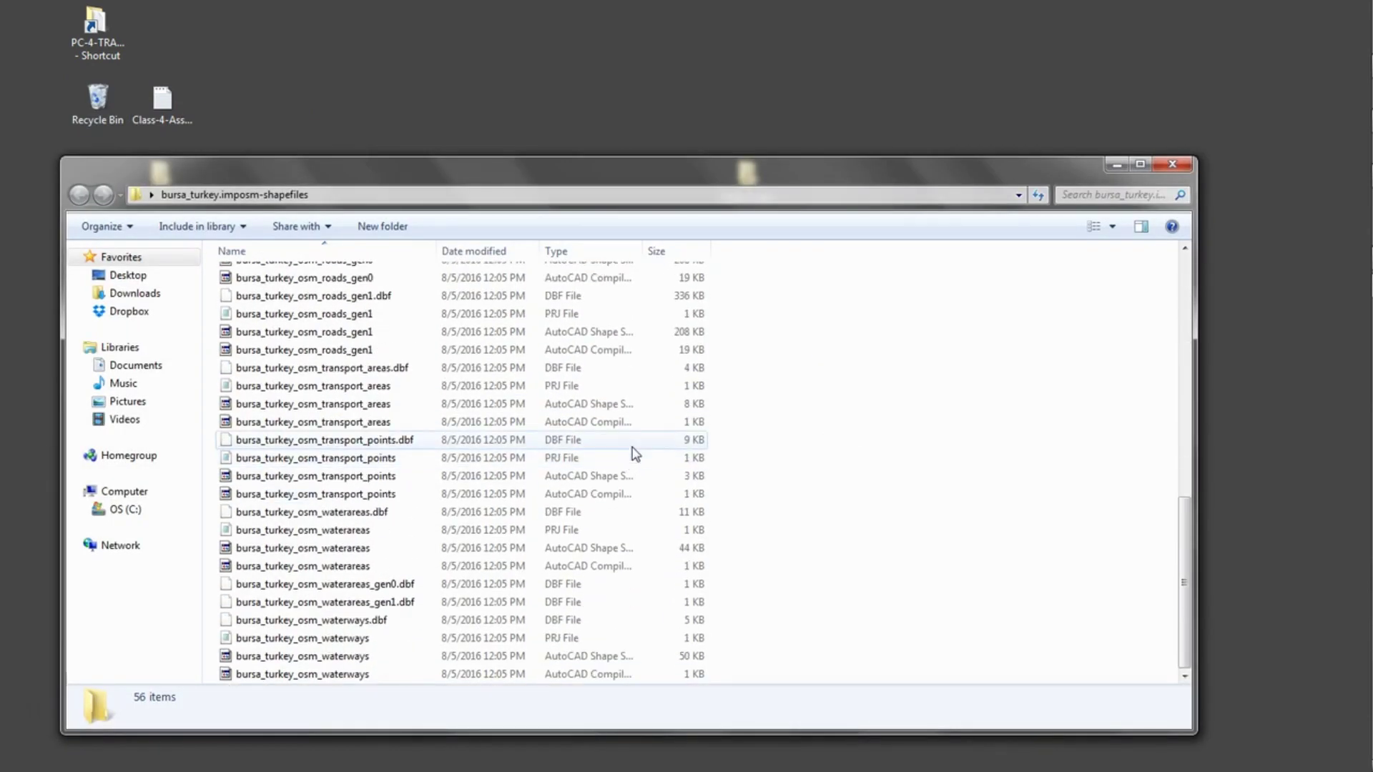
{"action": "scroll", "coordinate": [440, 544], "scroll_direction": "up", "scroll_amount": 1}
{"action": "scroll", "coordinate": [440, 542], "scroll_direction": "up", "scroll_amount": 6}
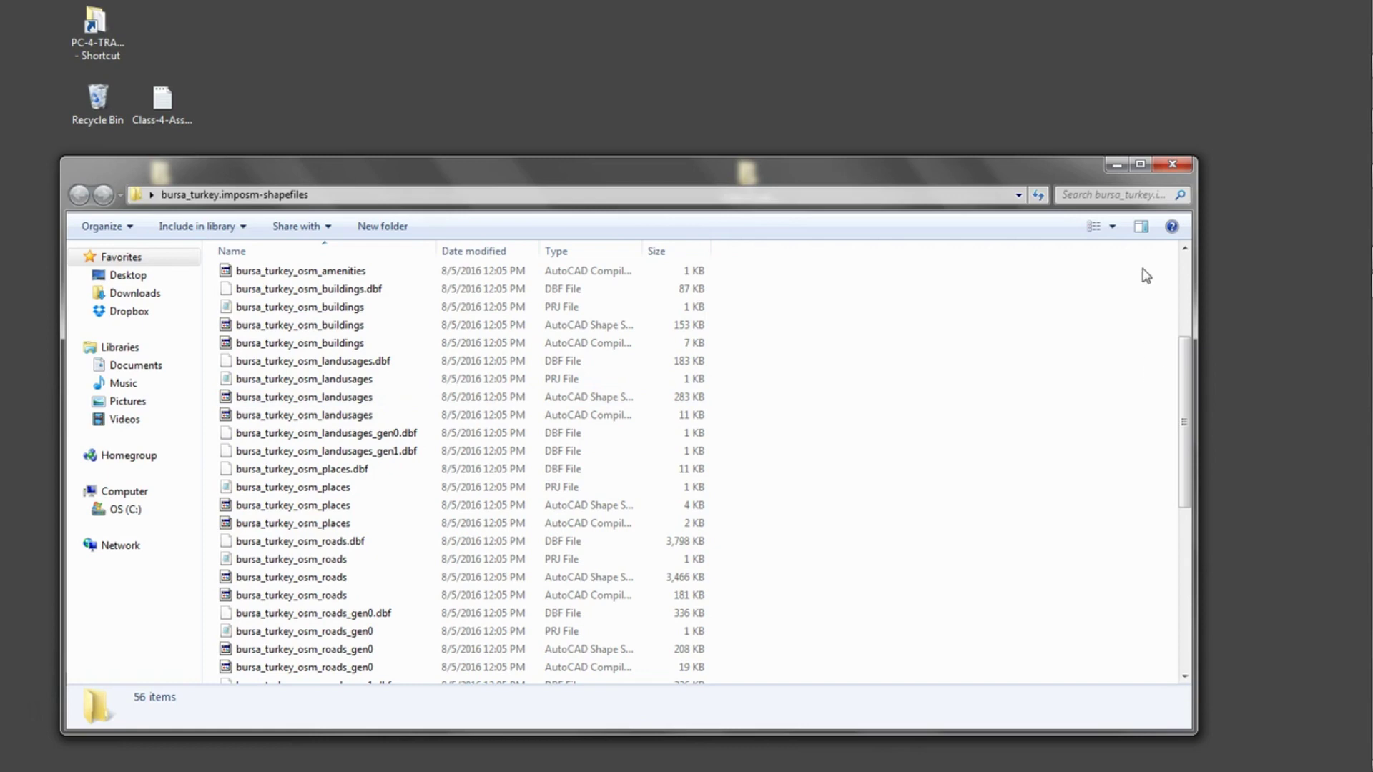
{"action": "left_click", "coordinate": [1172, 164]}
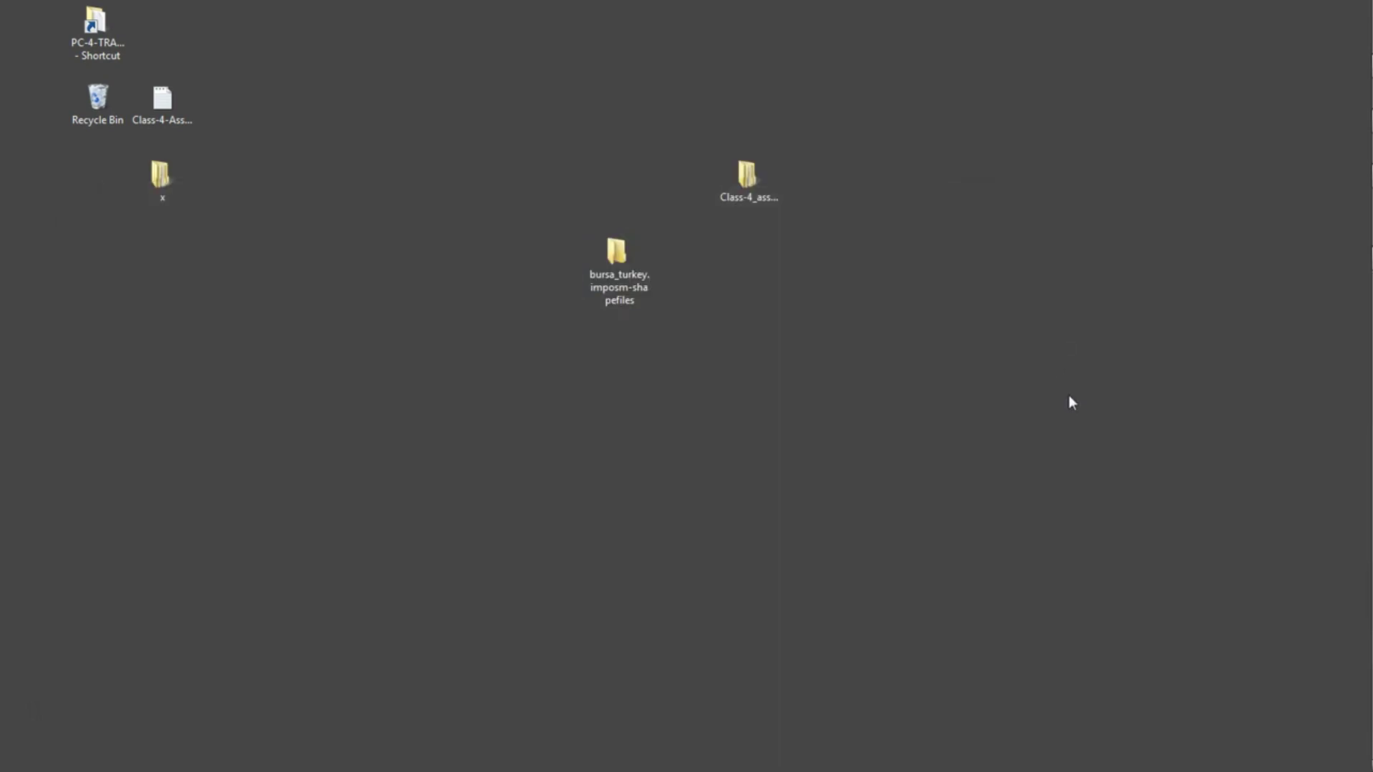
Switch to ArcMap, reposition the Catalog window as floating, and connect to the desktop's bursa_turkey.imposm-shapefiles folder
{"action": "left_click", "coordinate": [1345, 121]}
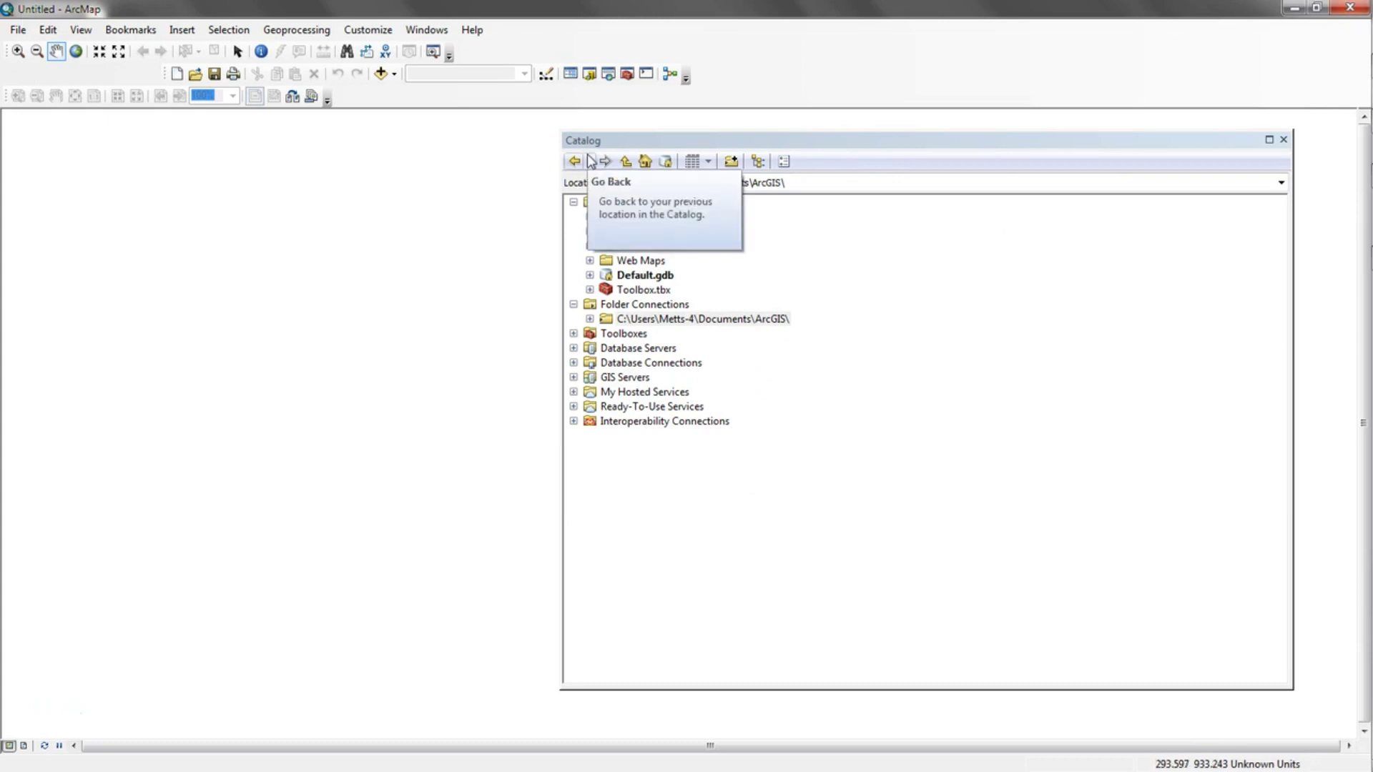
{"action": "left_click_drag", "start_coordinate": [676, 140], "coordinate": [695, 131]}
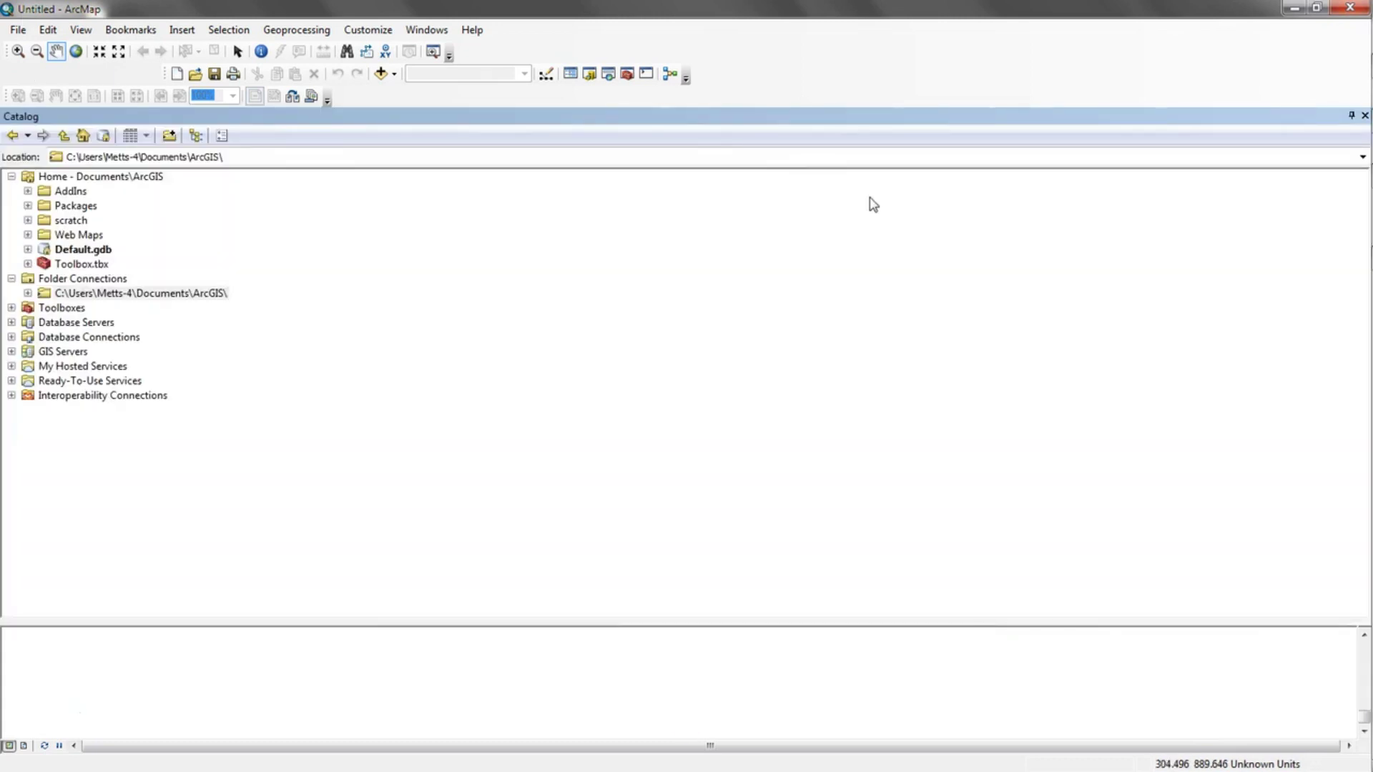
{"action": "left_click_drag", "start_coordinate": [530, 116], "coordinate": [937, 236]}
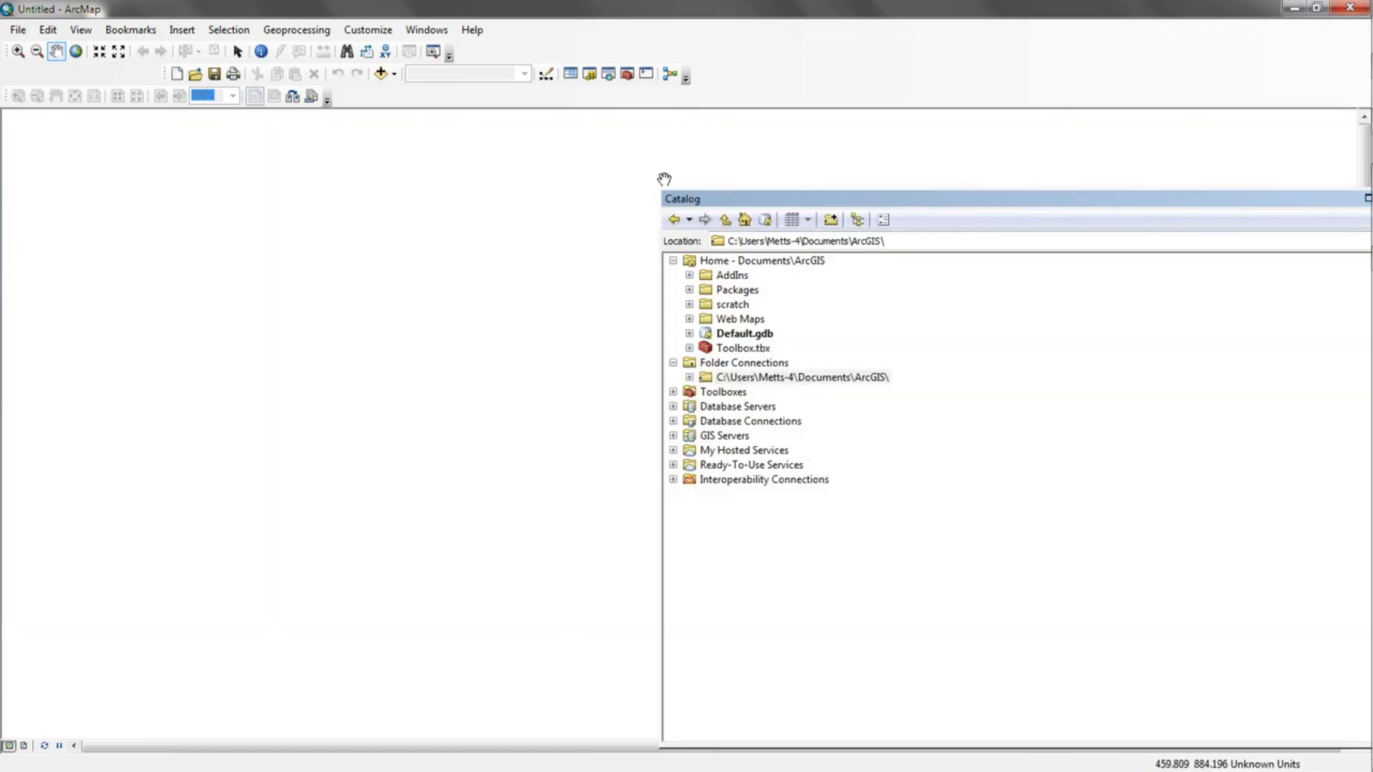
{"action": "left_click", "coordinate": [830, 221]}
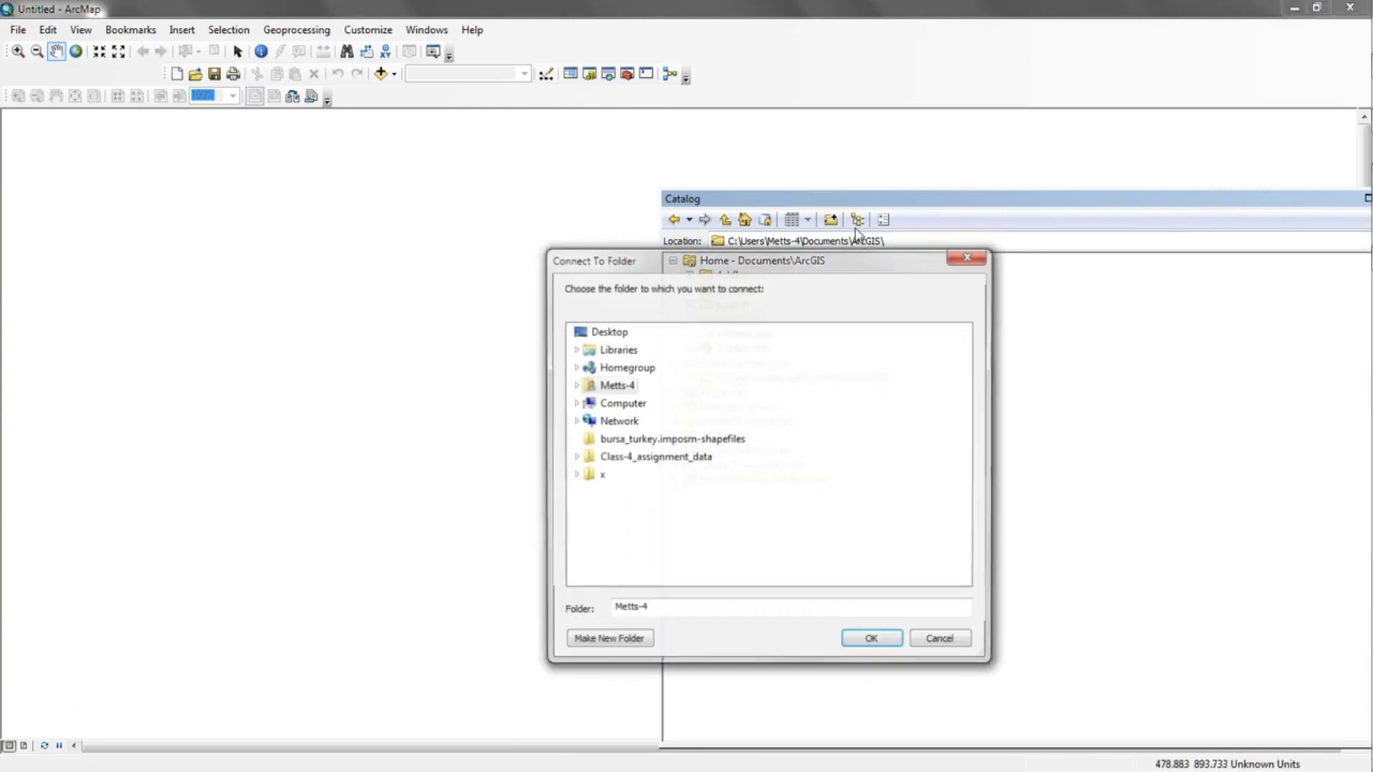
{"action": "left_click", "coordinate": [669, 440]}
{"action": "left_click", "coordinate": [875, 642]}
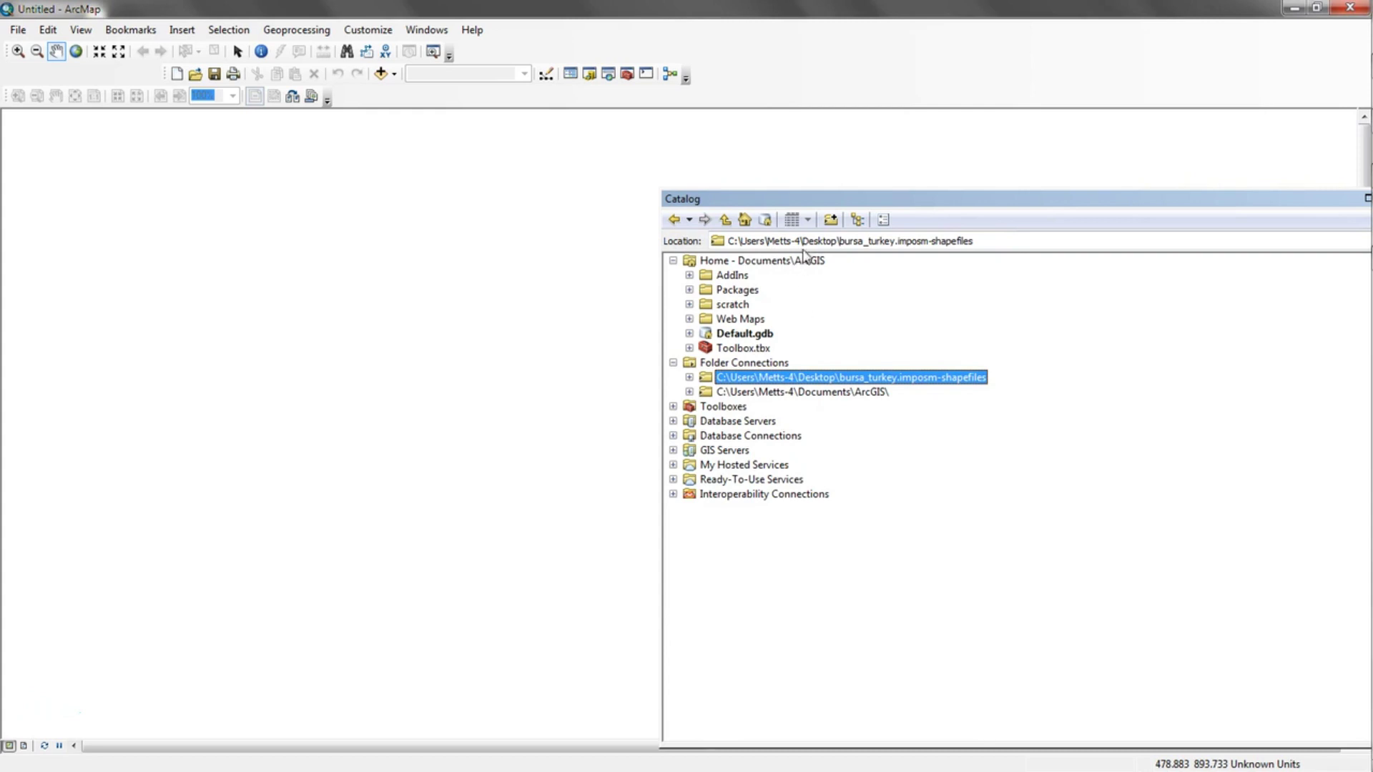
Add a folder connection to the inner Class-4_assignment_data folder on the desktop
{"action": "left_click", "coordinate": [830, 220]}
{"action": "double_click", "coordinate": [655, 457]}
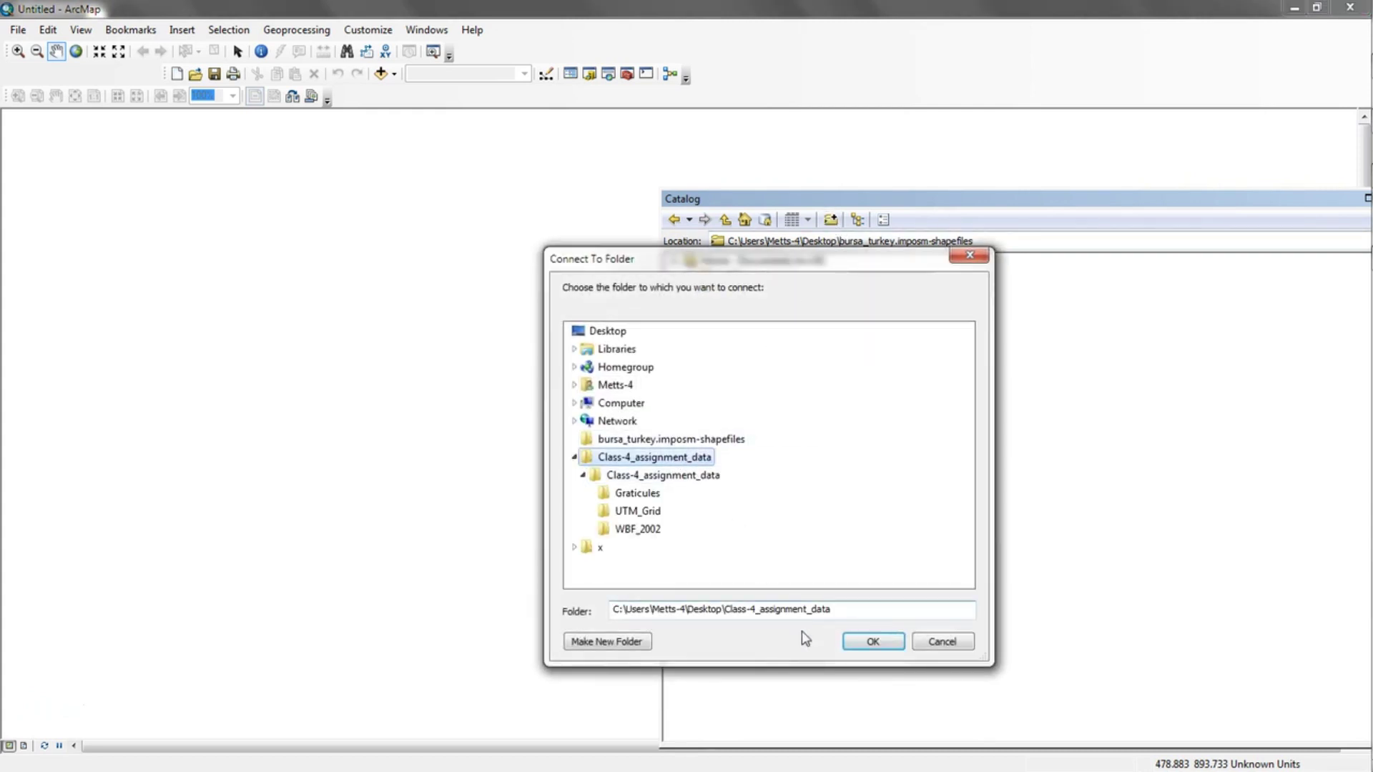
{"action": "left_click", "coordinate": [658, 476]}
{"action": "left_click", "coordinate": [873, 642]}
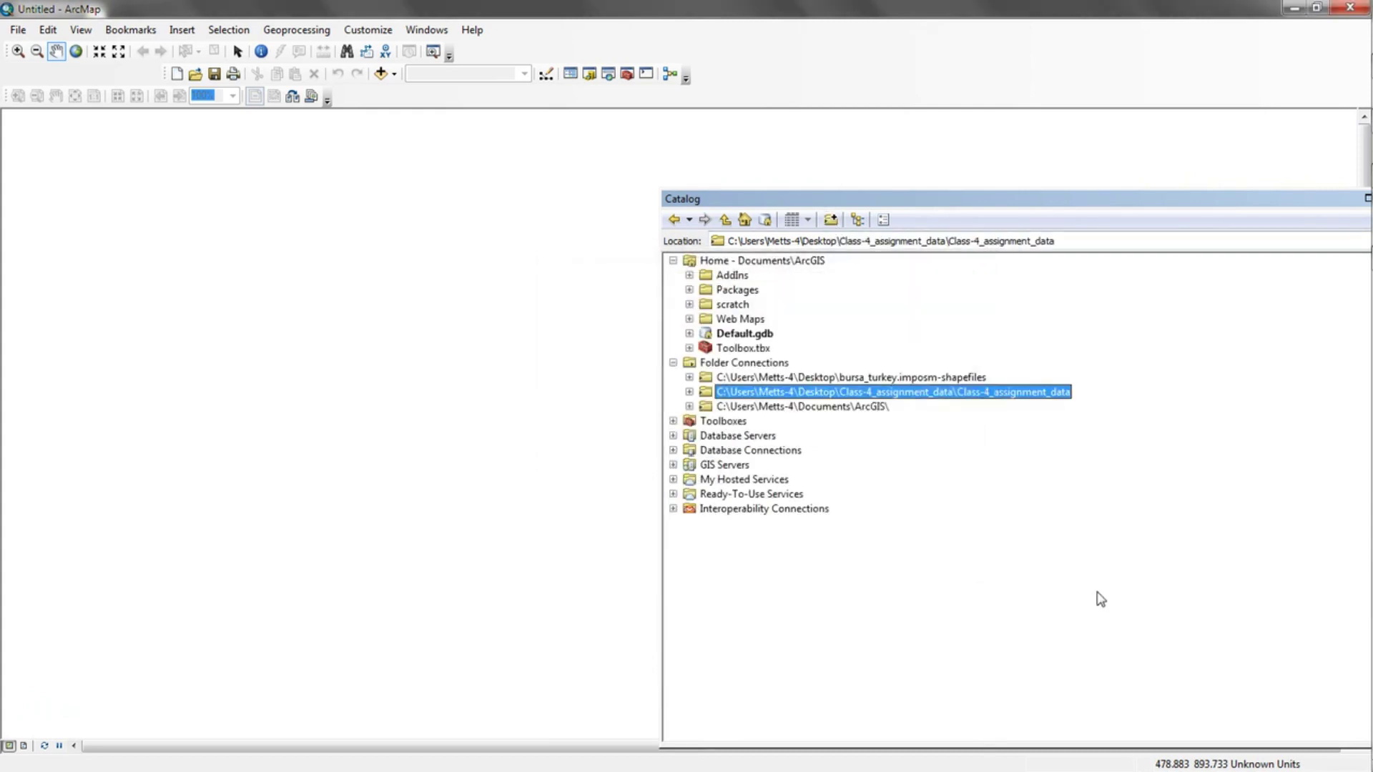
Add bursa_turkey_osm_landusages.shp from the Bursa folder connection to Layers, and move the Table Of Contents off the map
{"action": "left_click", "coordinate": [570, 73]}
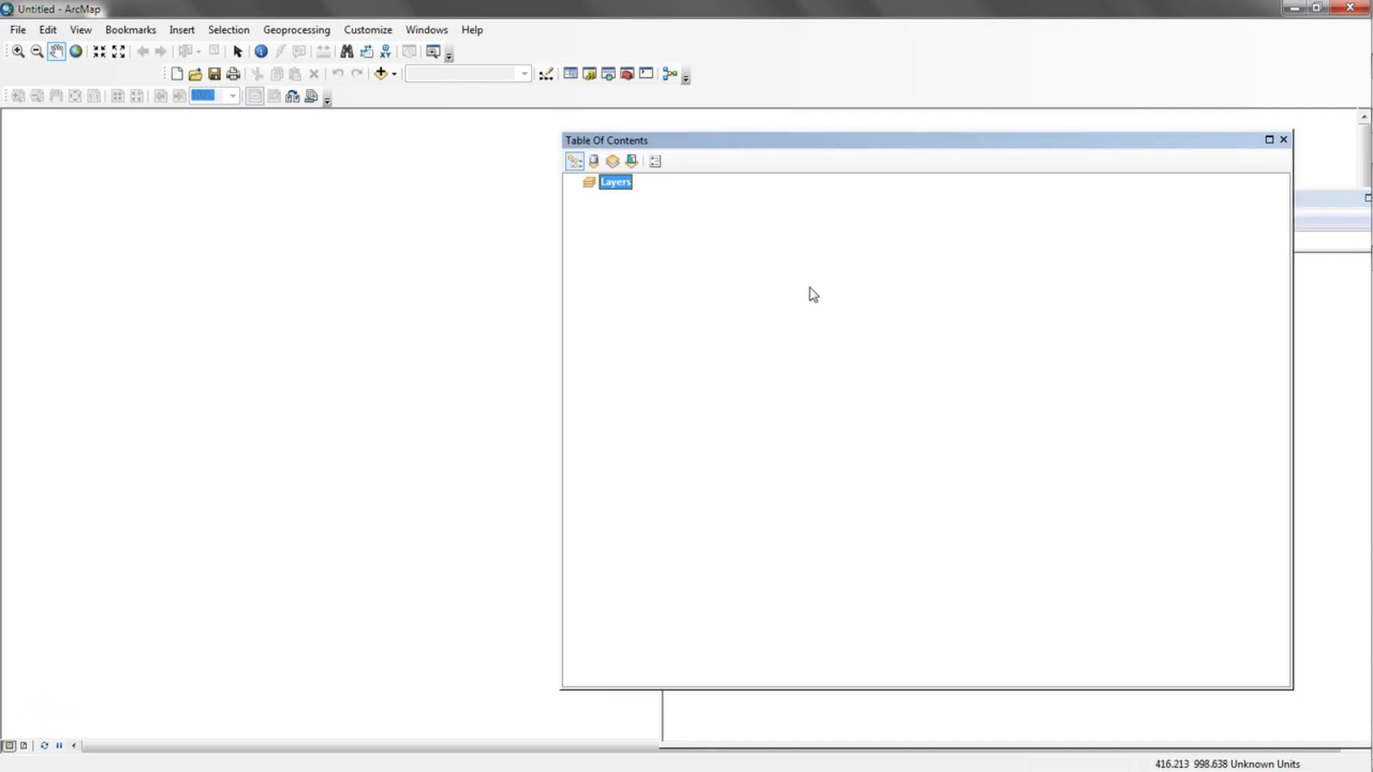
{"action": "right_click", "coordinate": [627, 183]}
{"action": "left_click", "coordinate": [668, 189]}
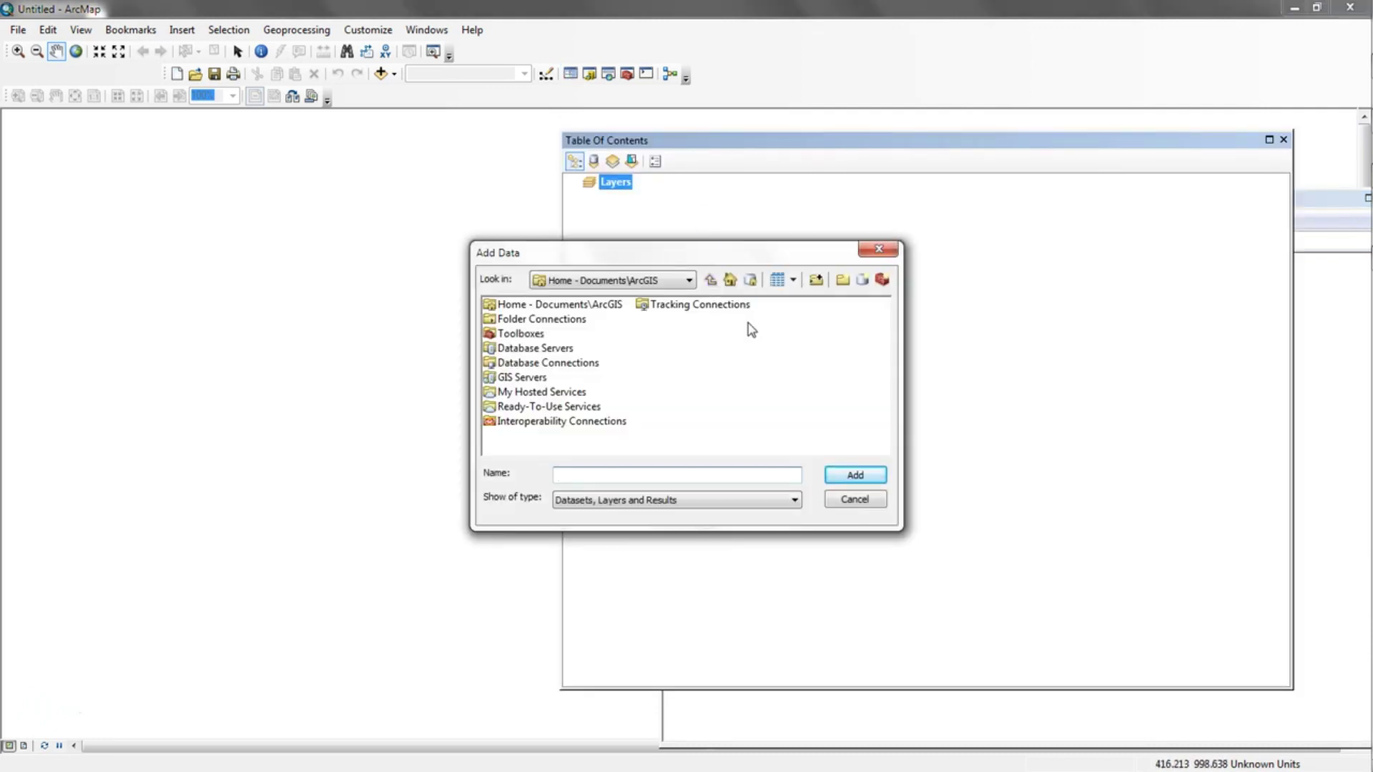
{"action": "double_click", "coordinate": [569, 322]}
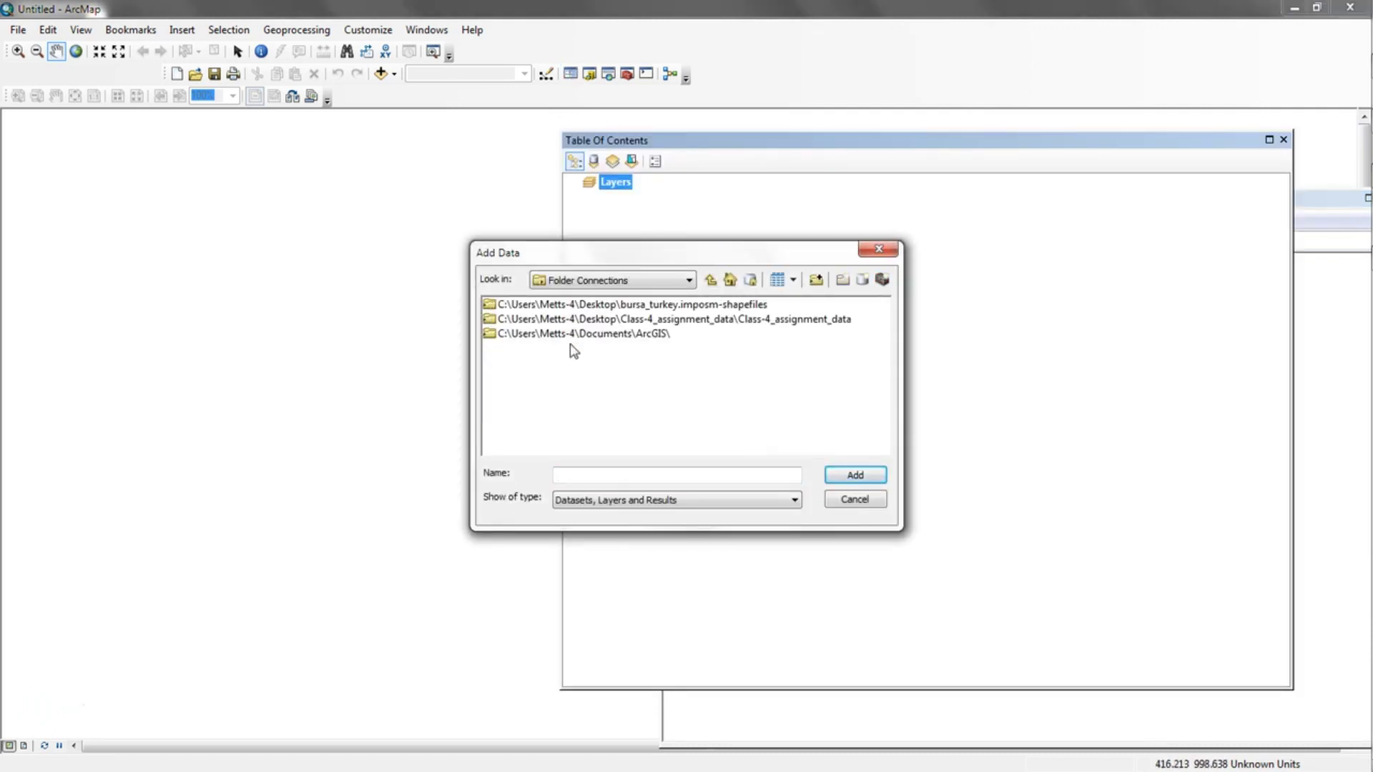
{"action": "double_click", "coordinate": [693, 308]}
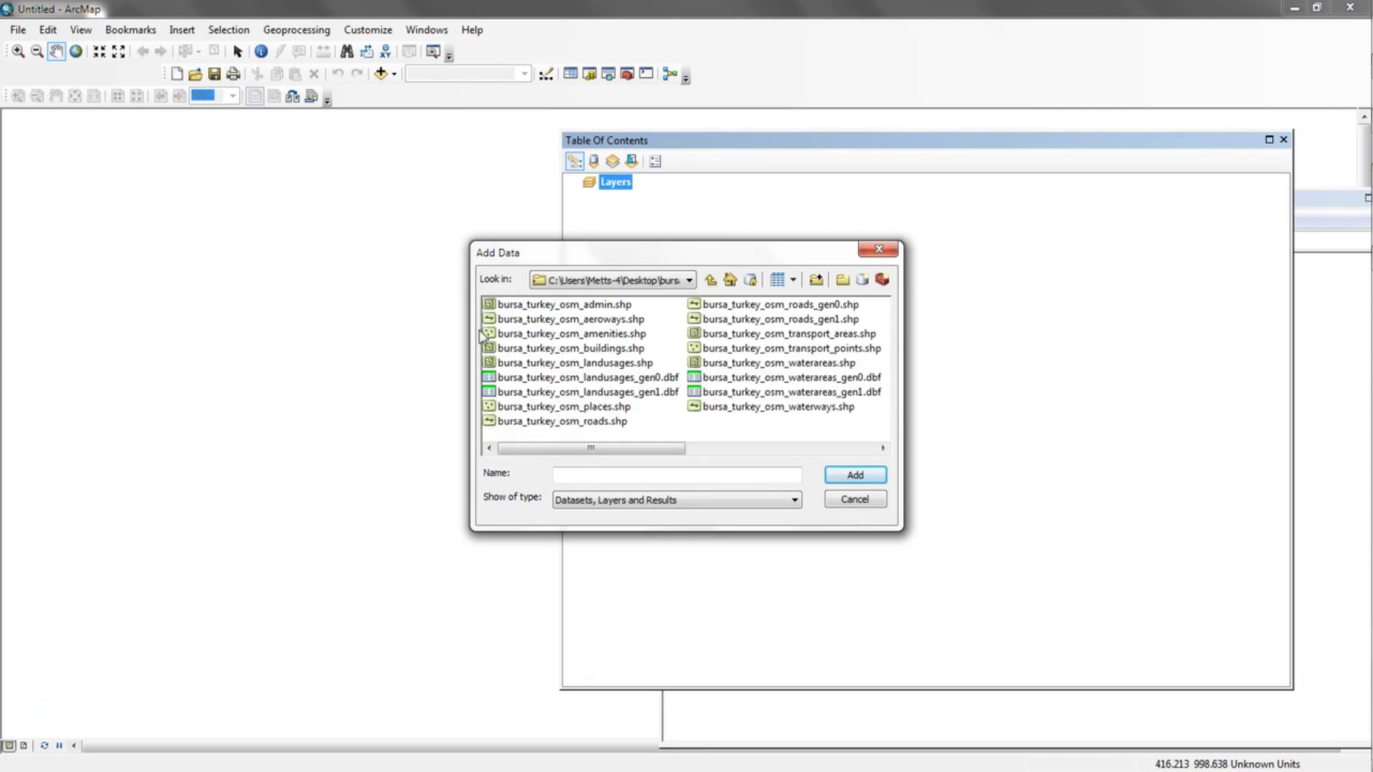
{"action": "left_click", "coordinate": [492, 383]}
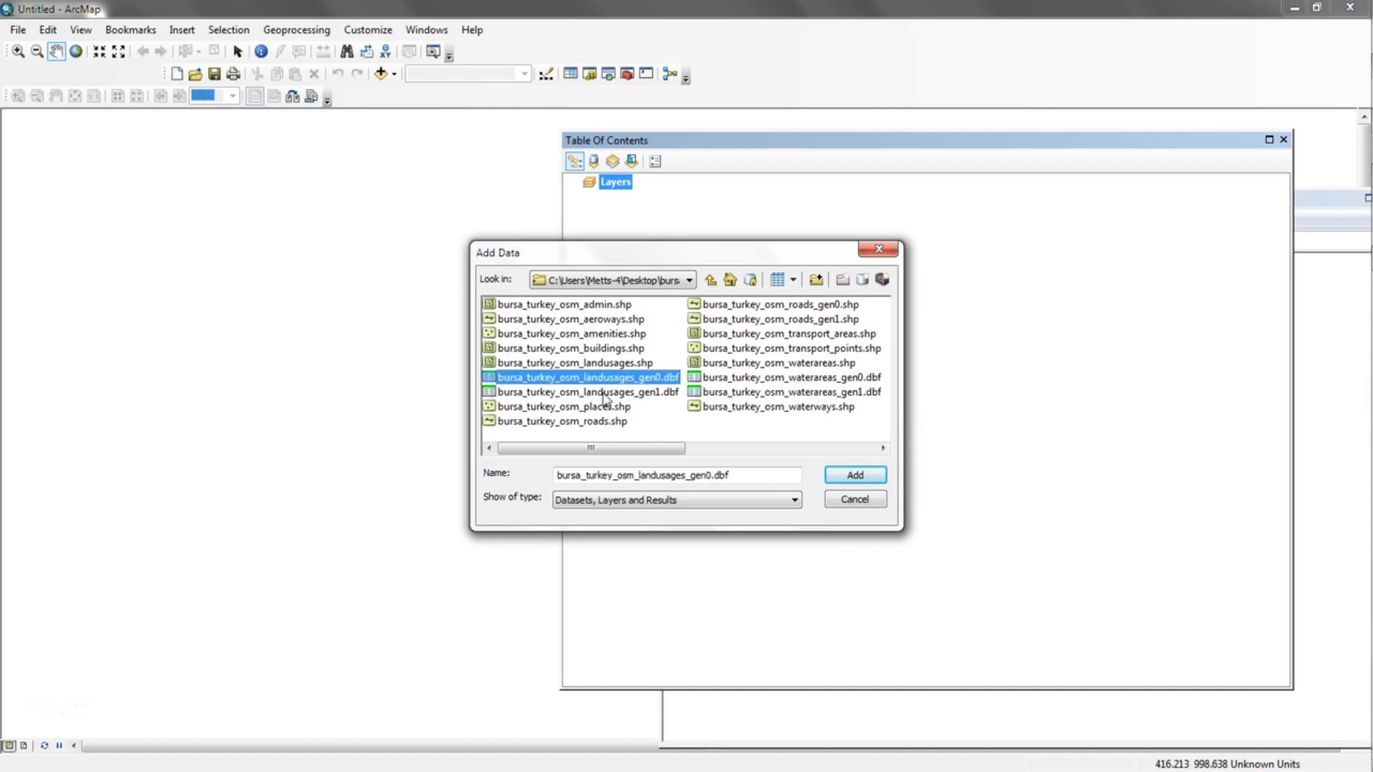
{"action": "left_click", "coordinate": [506, 395]}
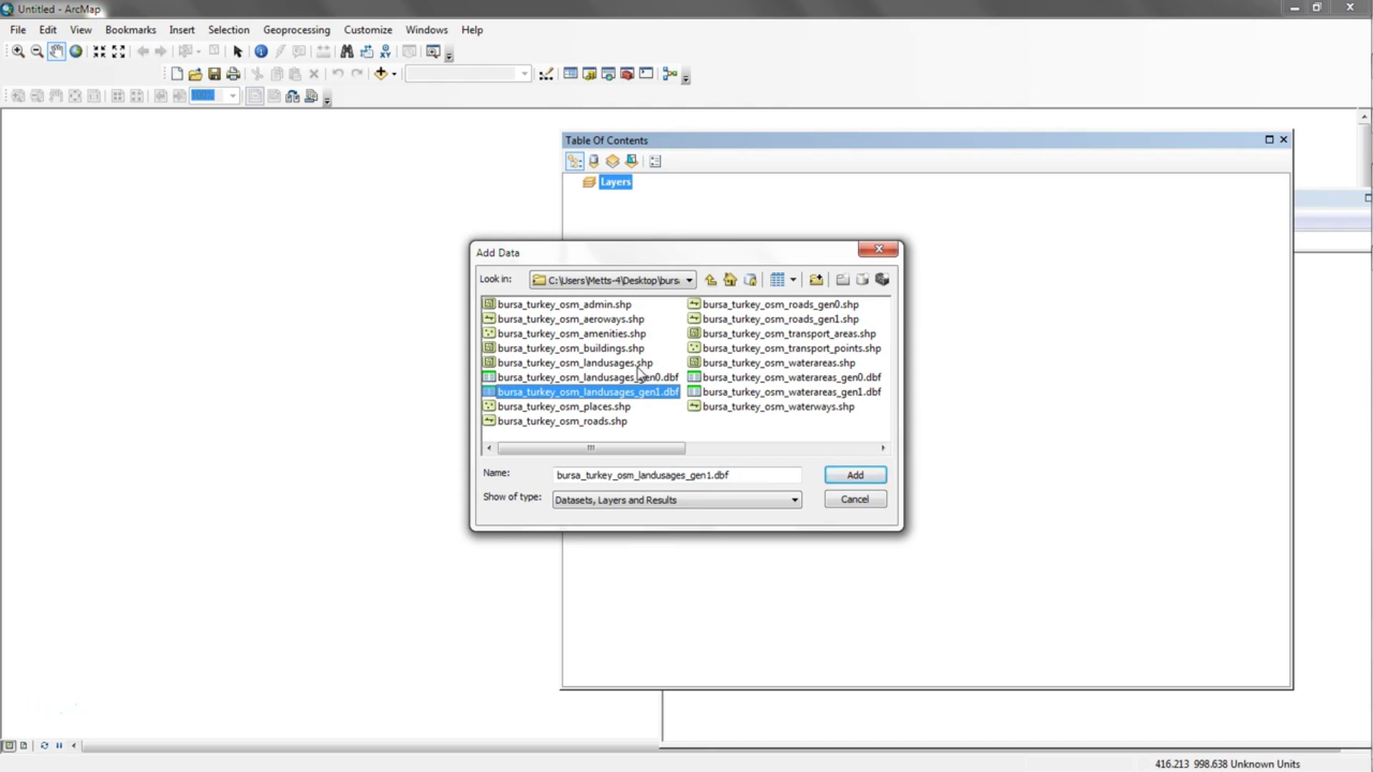
{"action": "left_click", "coordinate": [495, 363]}
{"action": "left_click", "coordinate": [855, 474]}
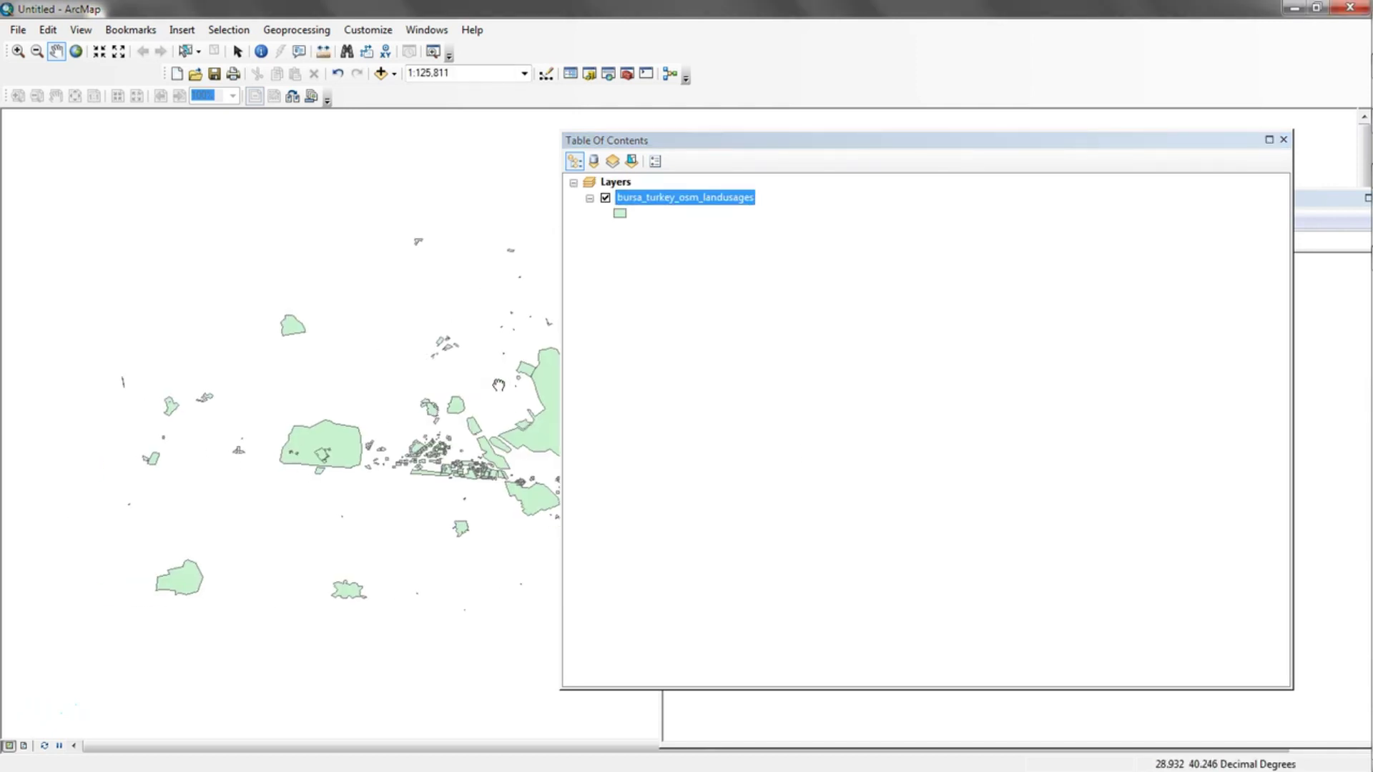
{"action": "left_click_drag", "start_coordinate": [736, 138], "coordinate": [278, 564]}
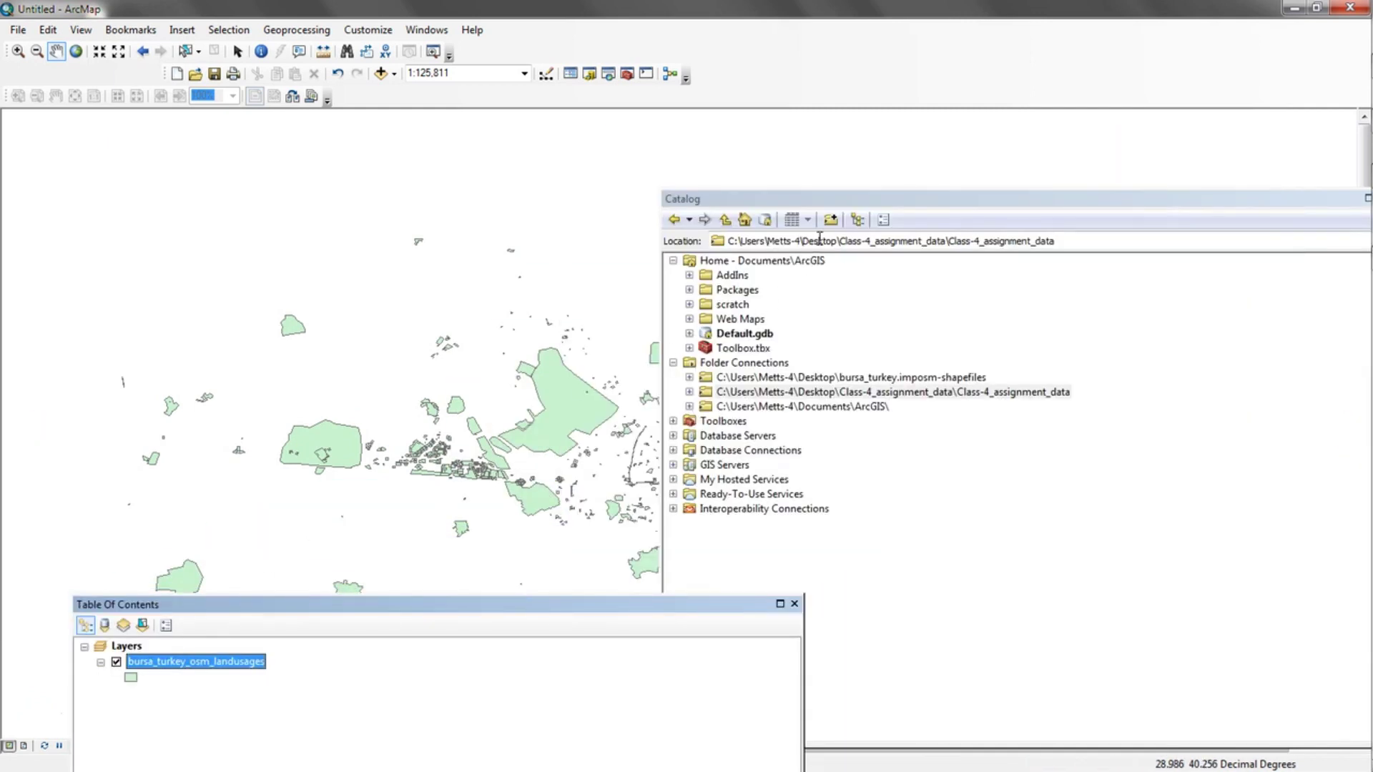
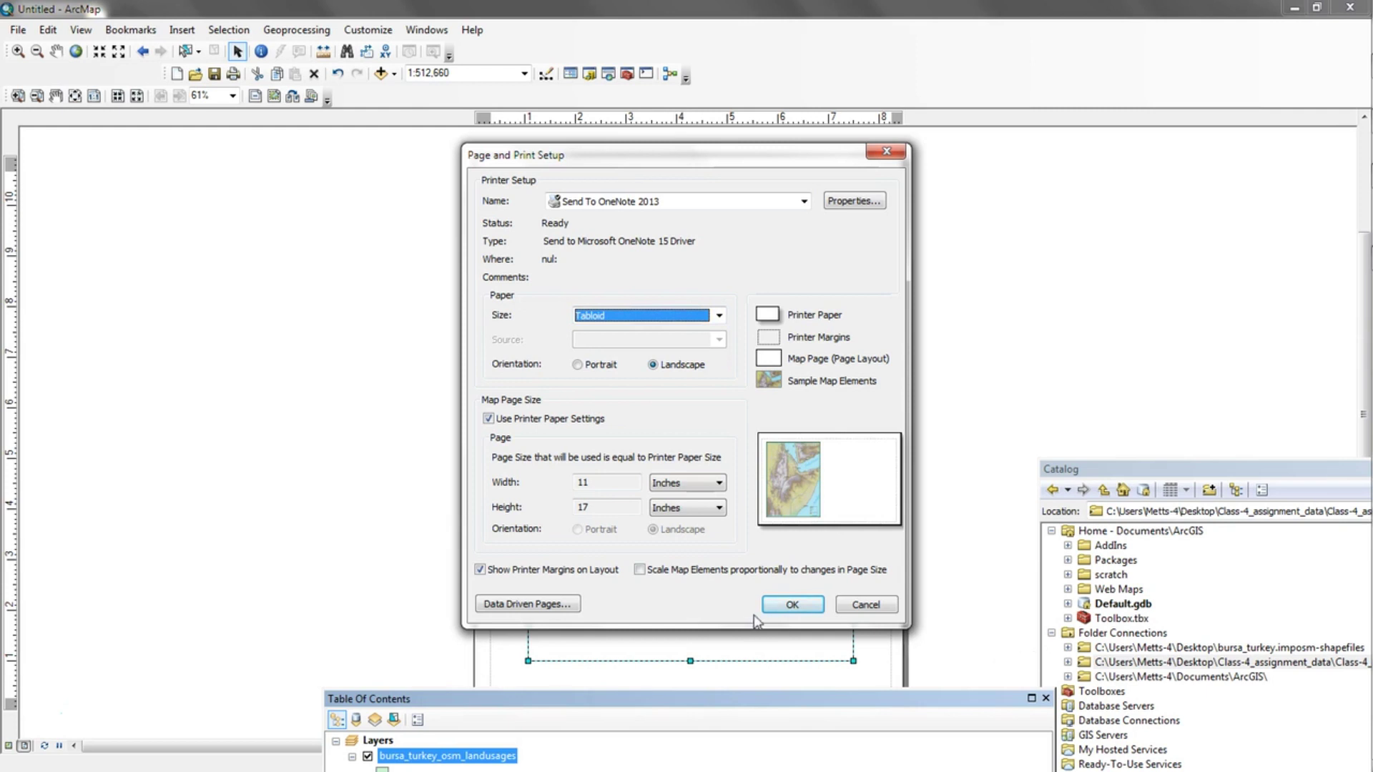
Apply the Tabloid landscape page setup and widen the data frame to about 15 inches to fill the page
{"action": "left_click", "coordinate": [792, 604]}
{"action": "left_click_drag", "start_coordinate": [632, 434], "coordinate": [1070, 434]}
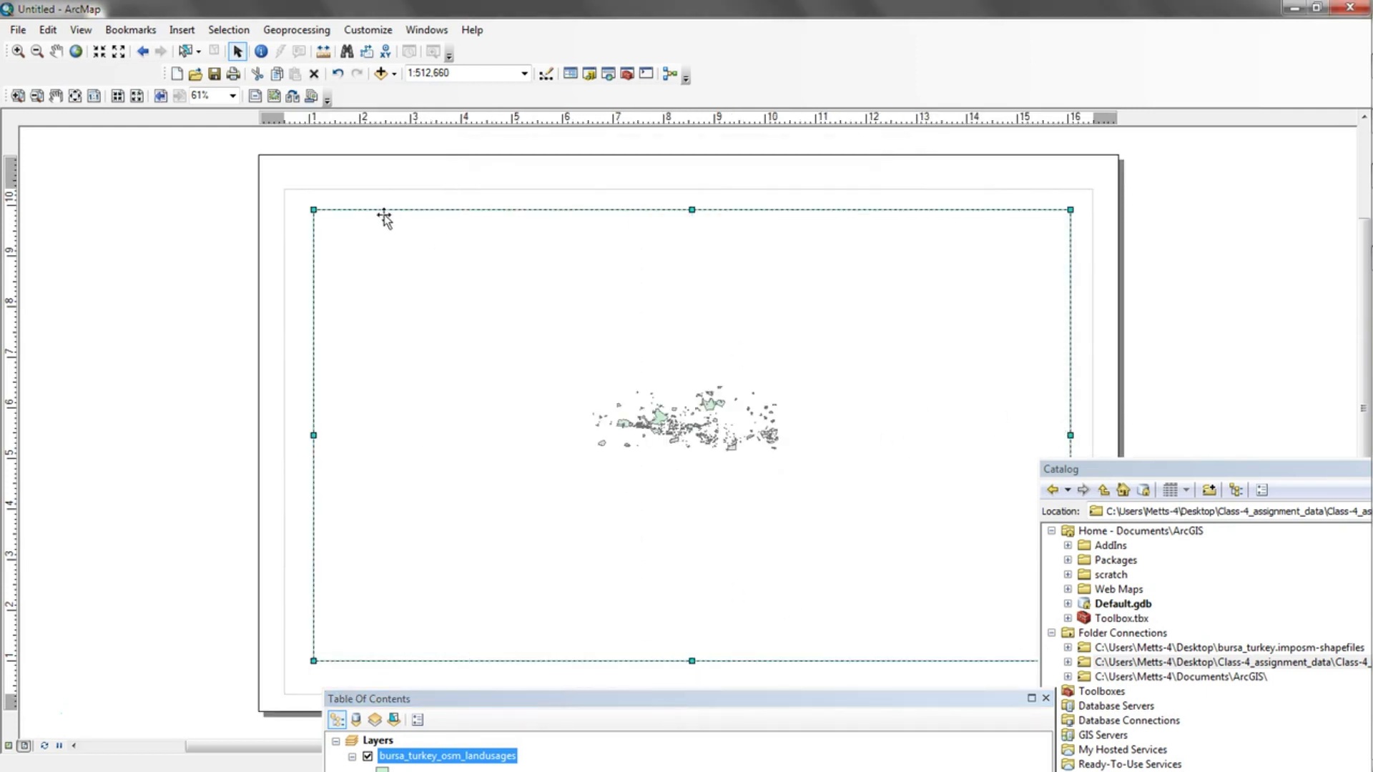
{"action": "left_click_drag", "start_coordinate": [313, 435], "coordinate": [297, 438]}
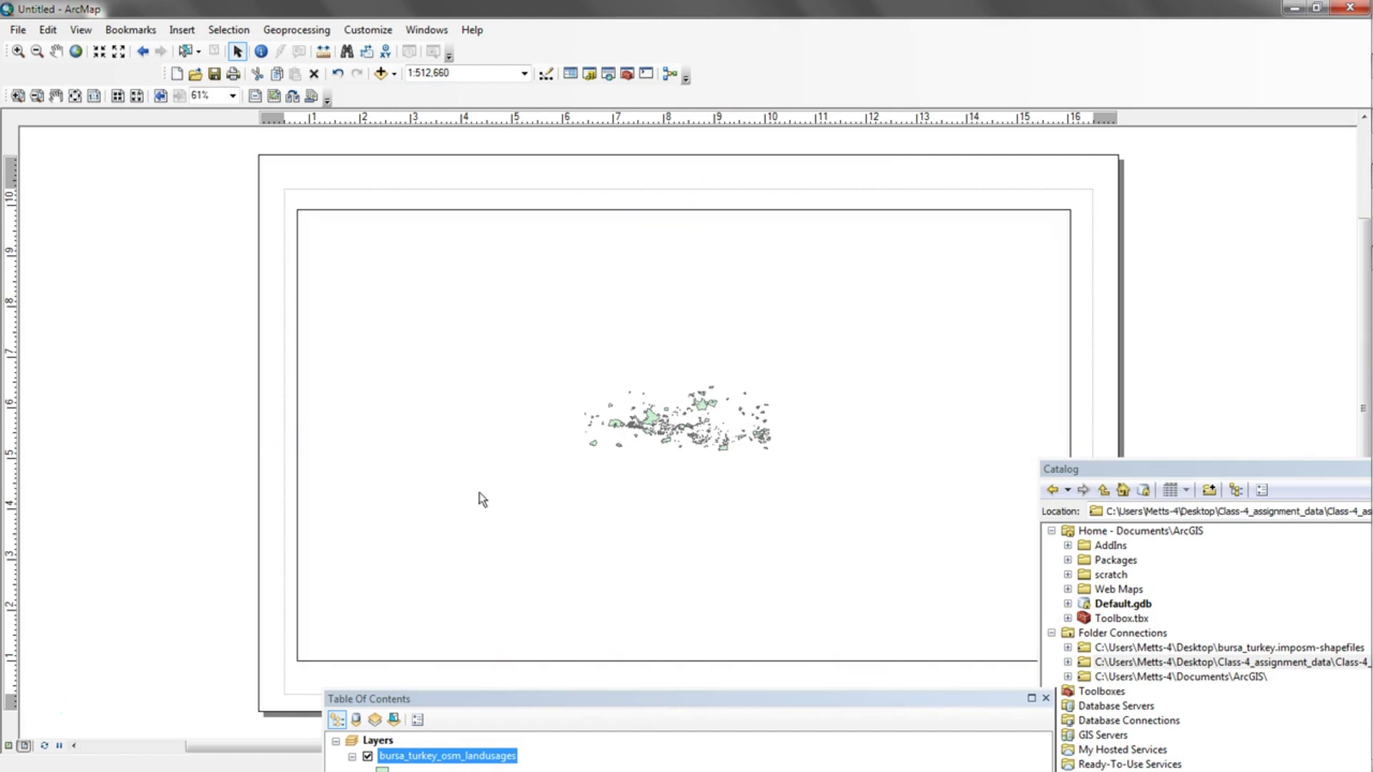
Enlarge and center the Bursa land-use polygons within the layout's data frame at a scale of about 1:158,320
{"action": "left_click", "coordinate": [18, 51]}
{"action": "left_click_drag", "start_coordinate": [526, 365], "coordinate": [804, 504]}
{"action": "left_click", "coordinate": [56, 51]}
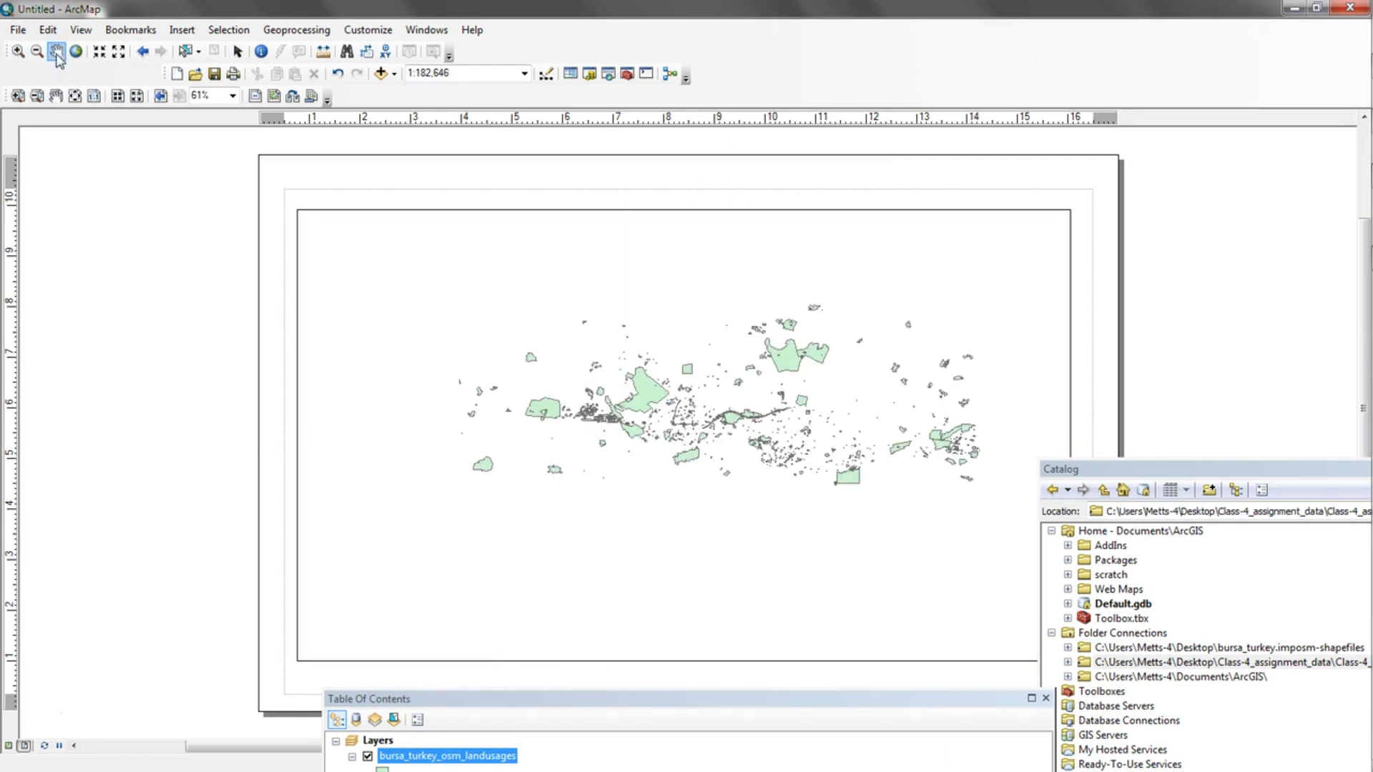
{"action": "left_click_drag", "start_coordinate": [691, 402], "coordinate": [656, 412]}
{"action": "left_click", "coordinate": [18, 51]}
{"action": "left_click_drag", "start_coordinate": [355, 271], "coordinate": [1027, 578]}
{"action": "left_click", "coordinate": [57, 51]}
{"action": "left_click_drag", "start_coordinate": [508, 412], "coordinate": [525, 412]}
Create a bookmark named Map_1 for the current map extent and apply it
{"action": "left_click", "coordinate": [125, 32]}
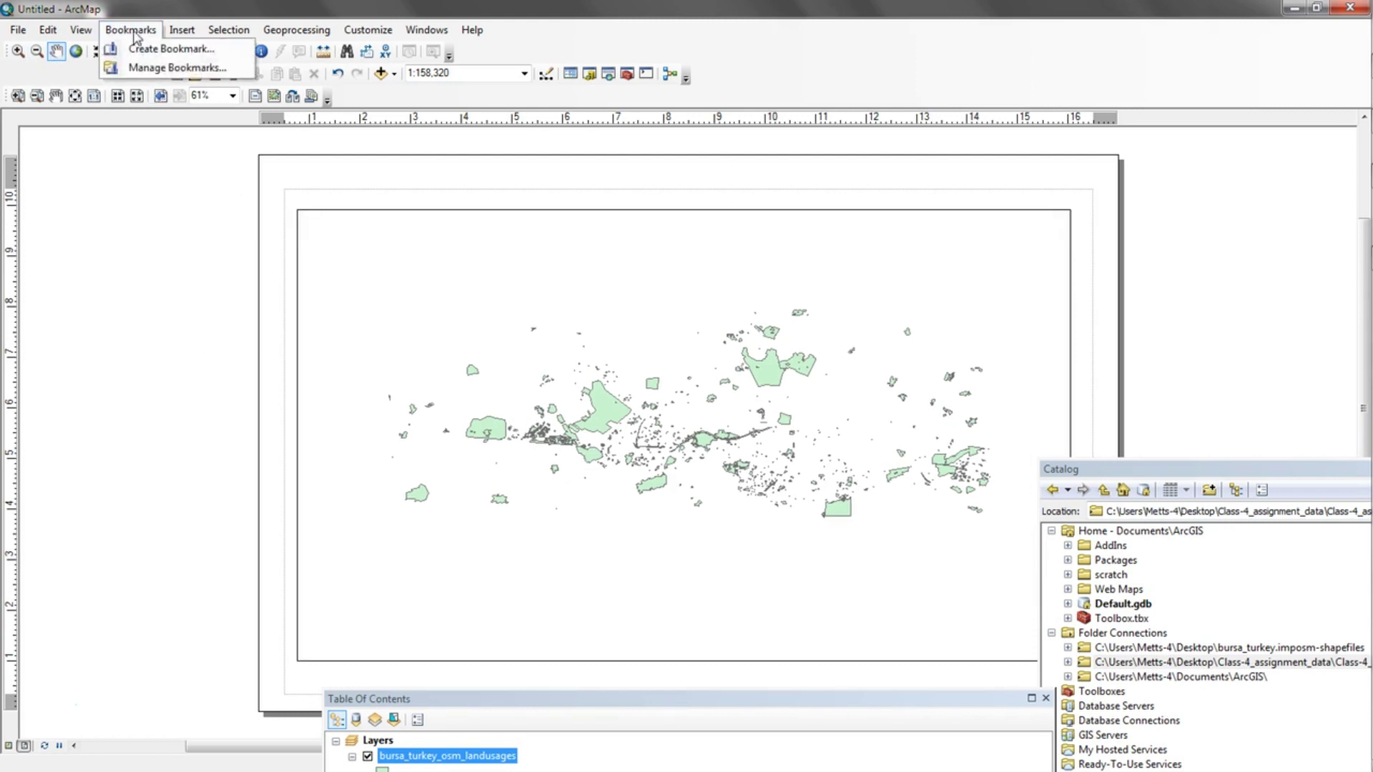
{"action": "left_click", "coordinate": [172, 49]}
{"action": "type", "text": "Ma"}
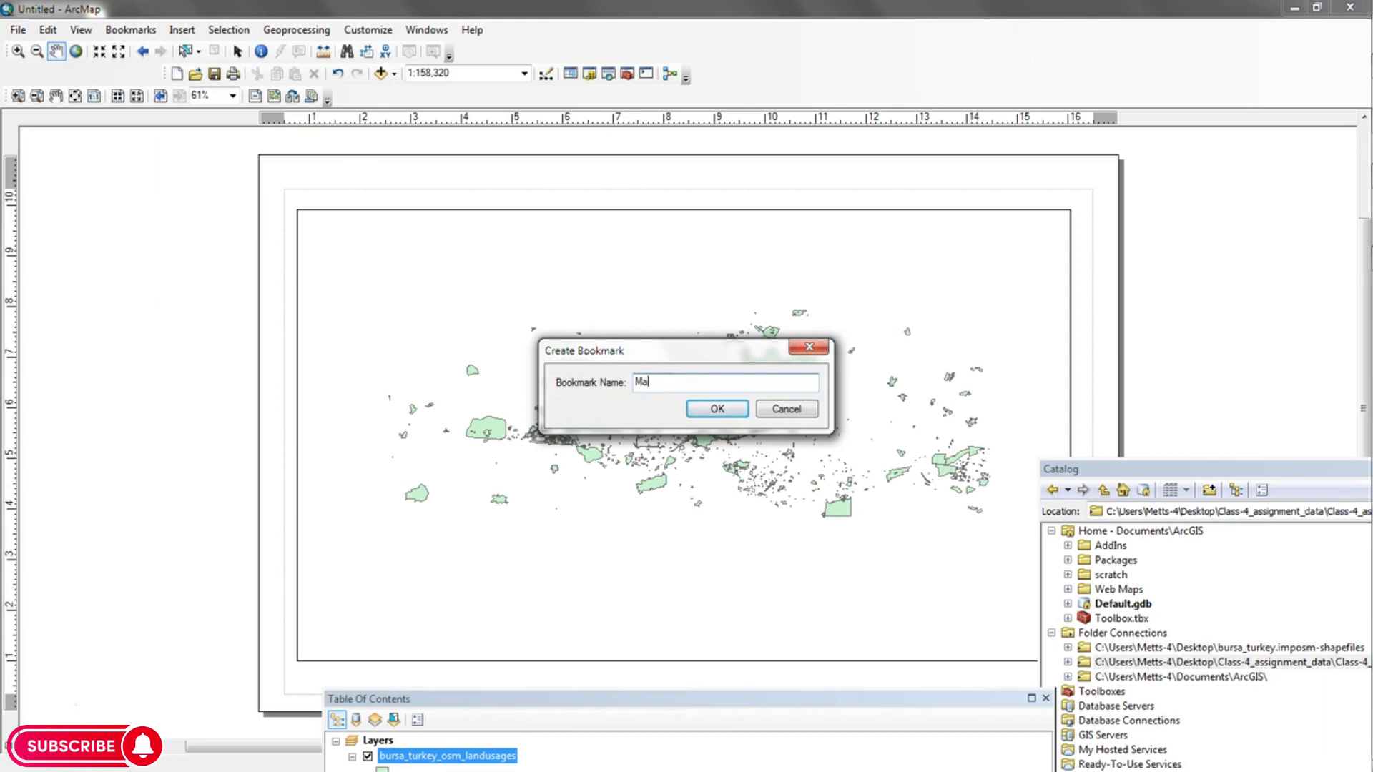
{"action": "type", "text": "p_1"}
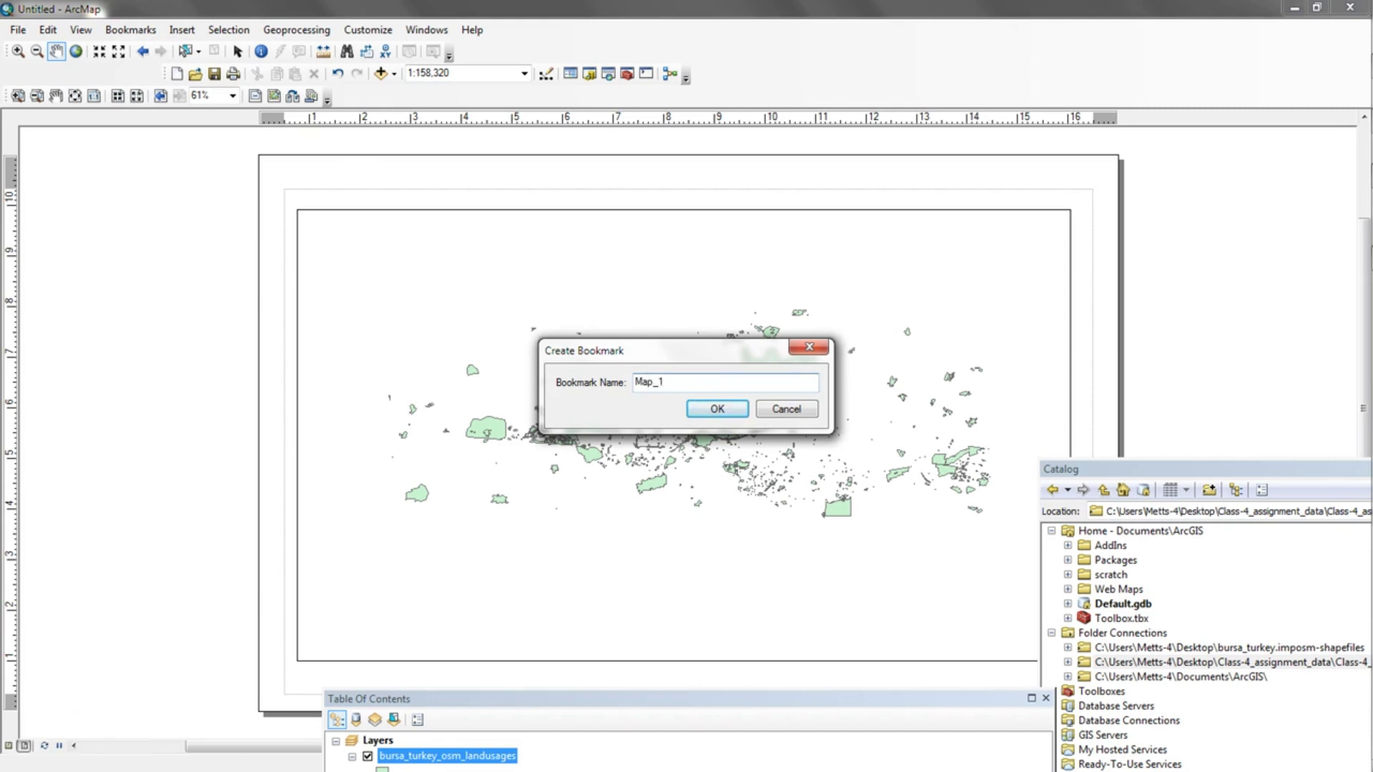
{"action": "left_click", "coordinate": [724, 411]}
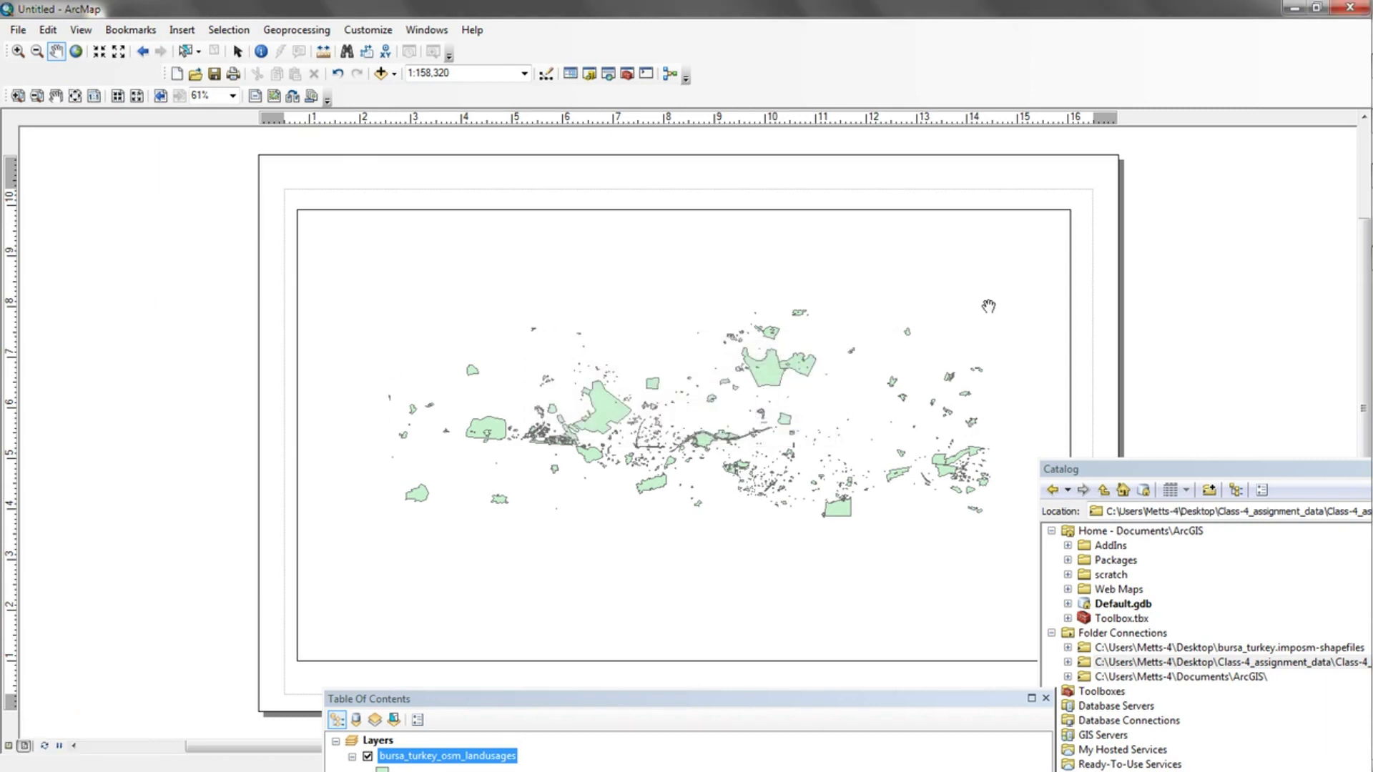
{"action": "left_click", "coordinate": [130, 29]}
{"action": "left_click", "coordinate": [146, 94]}
Begin saving the map document and create a folder named exports inside the inner Class-4_assignment_data folder as the destination
{"action": "left_click", "coordinate": [17, 29]}
{"action": "left_click", "coordinate": [56, 107]}
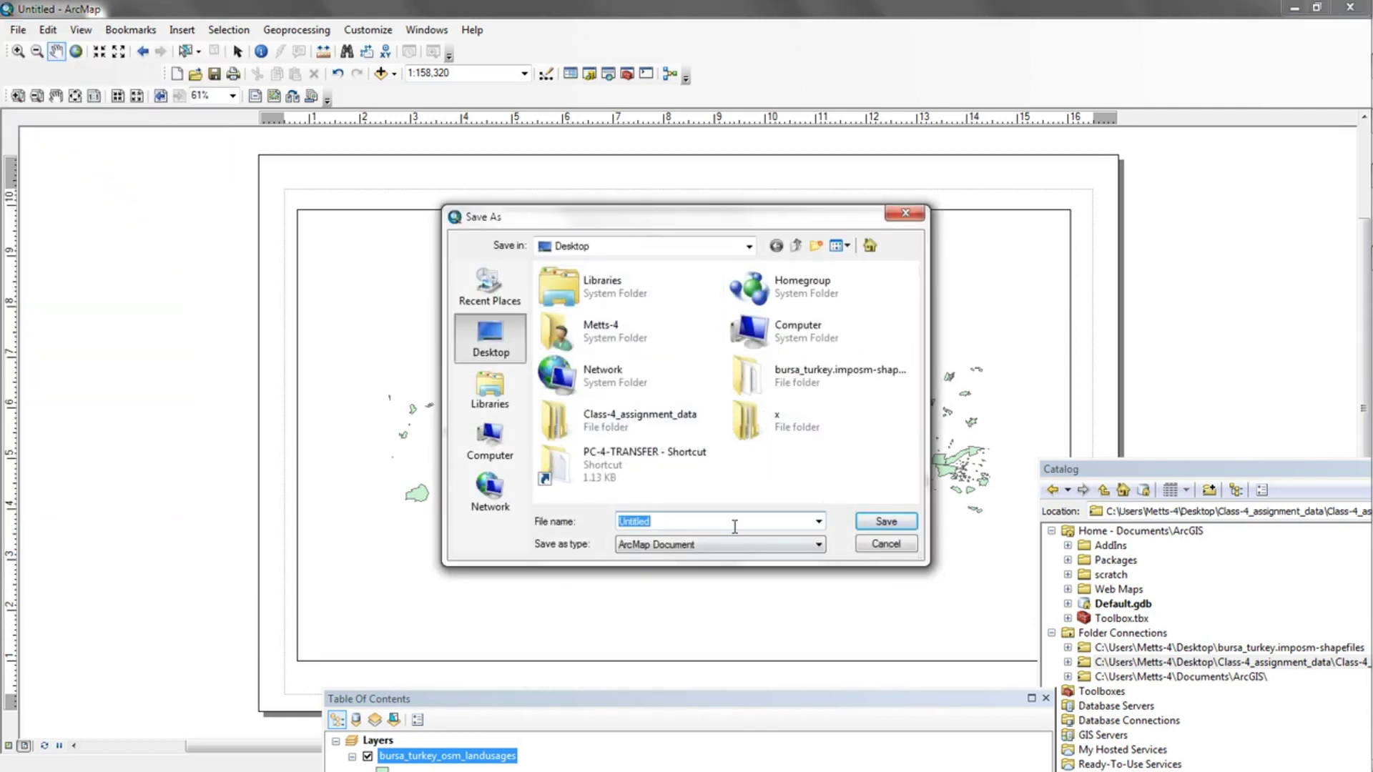
{"action": "double_click", "coordinate": [640, 419]}
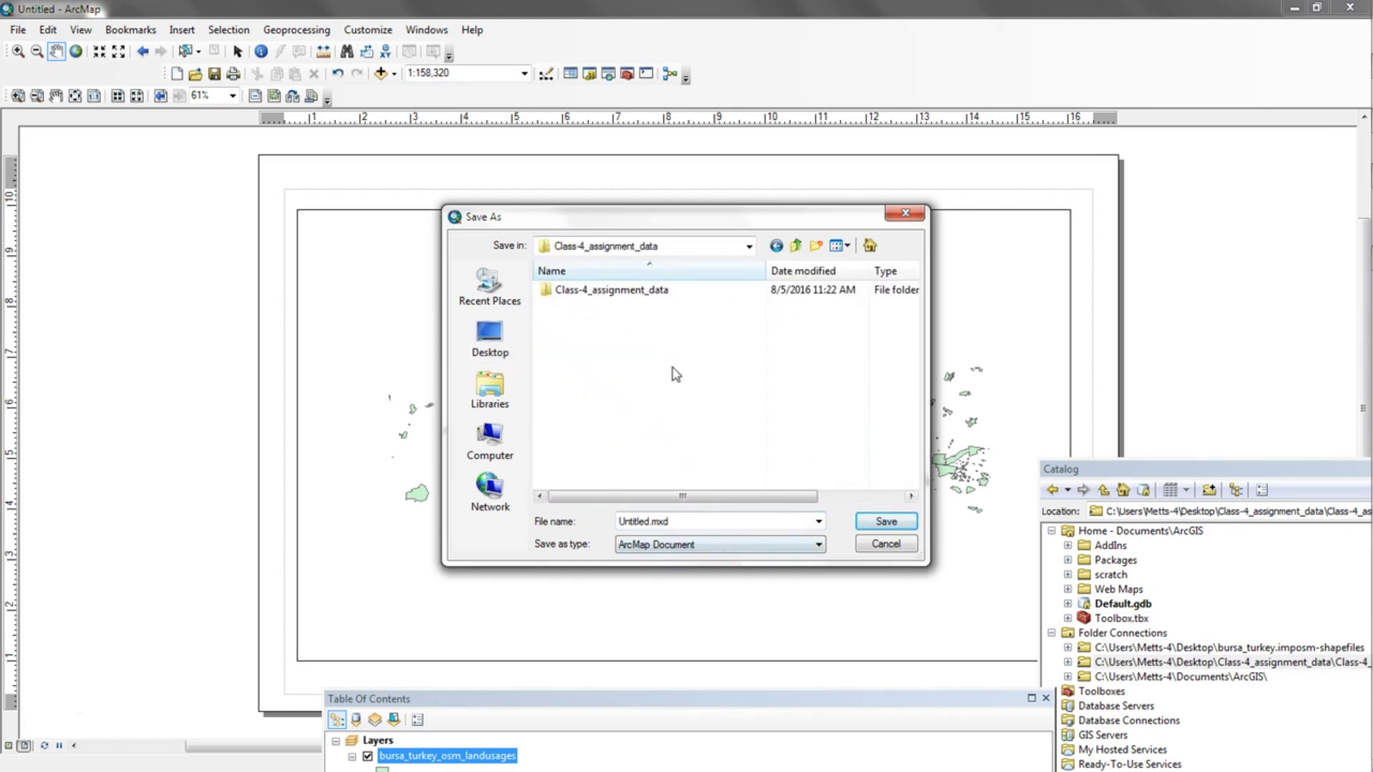
{"action": "double_click", "coordinate": [640, 292]}
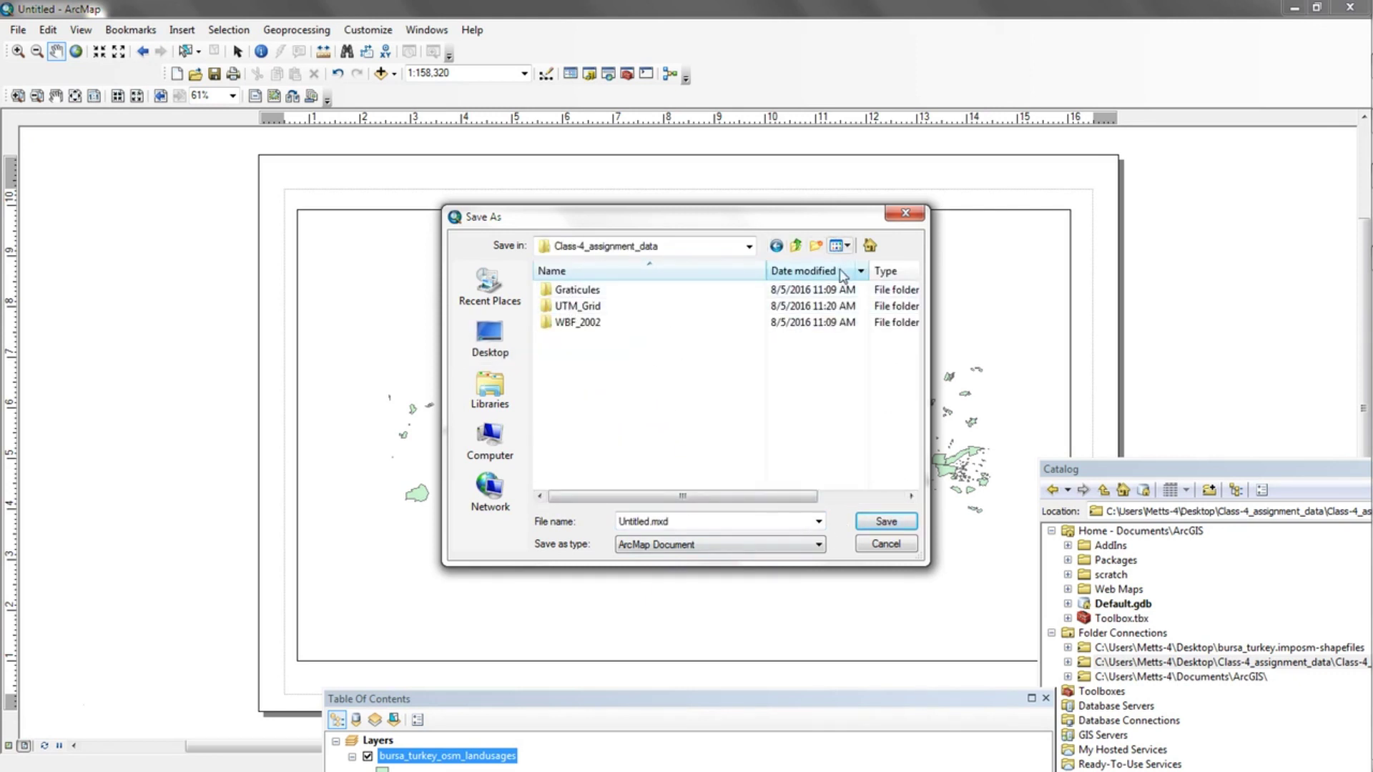
{"action": "left_click", "coordinate": [816, 245]}
{"action": "type", "text": "exports"}
{"action": "key", "text": "Return"}
{"action": "double_click", "coordinate": [575, 340]}
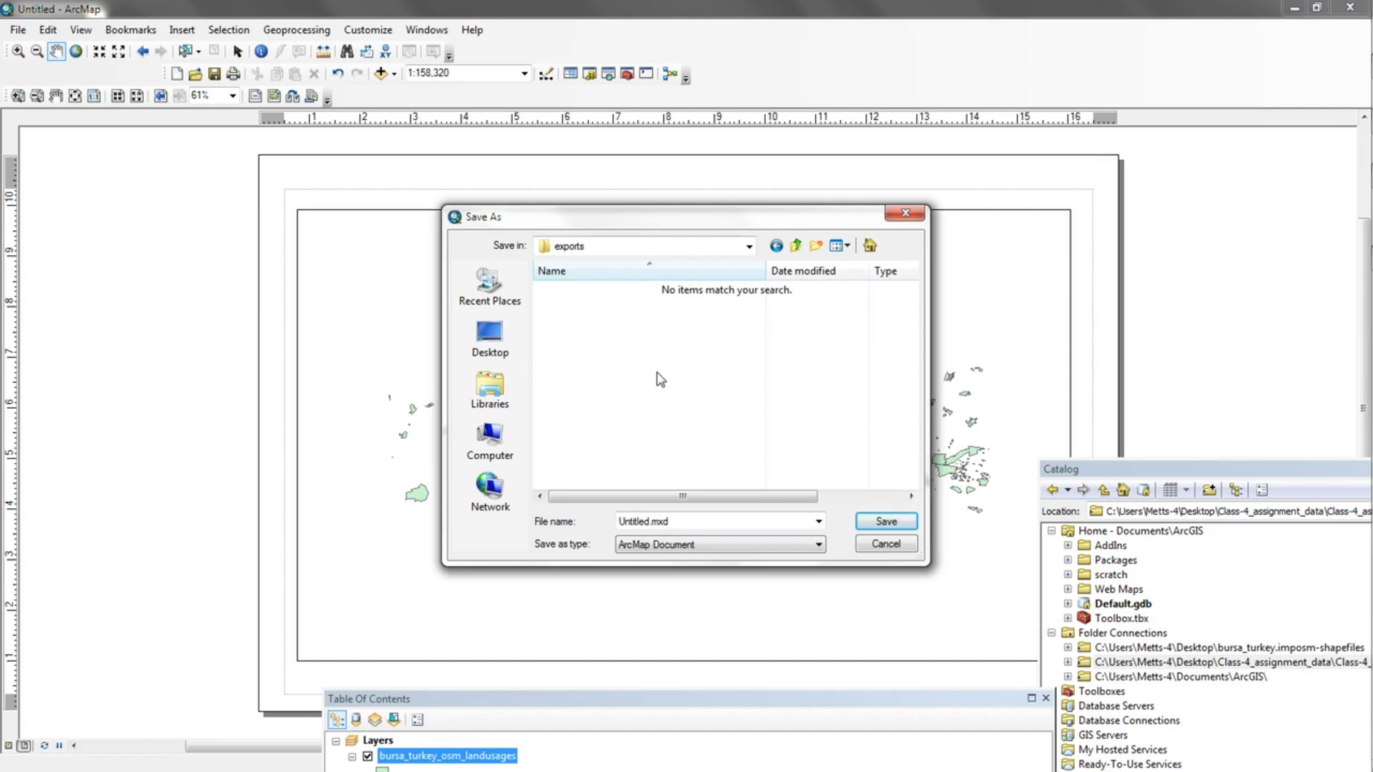
Save the map document as map1 in the exports folder
{"action": "double_click", "coordinate": [642, 520]}
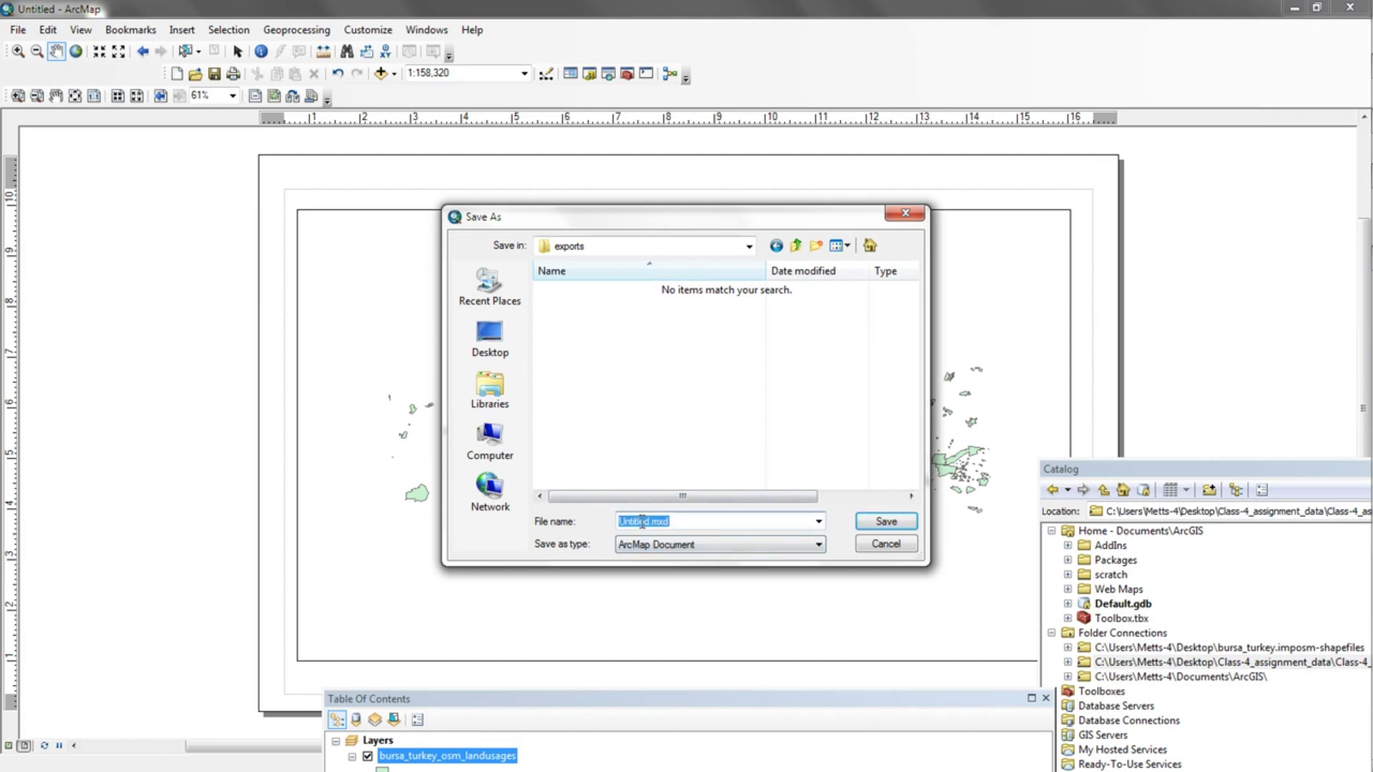
{"action": "left_click", "coordinate": [650, 521]}
{"action": "type", "text": "map1"}
{"action": "left_click", "coordinate": [884, 522]}
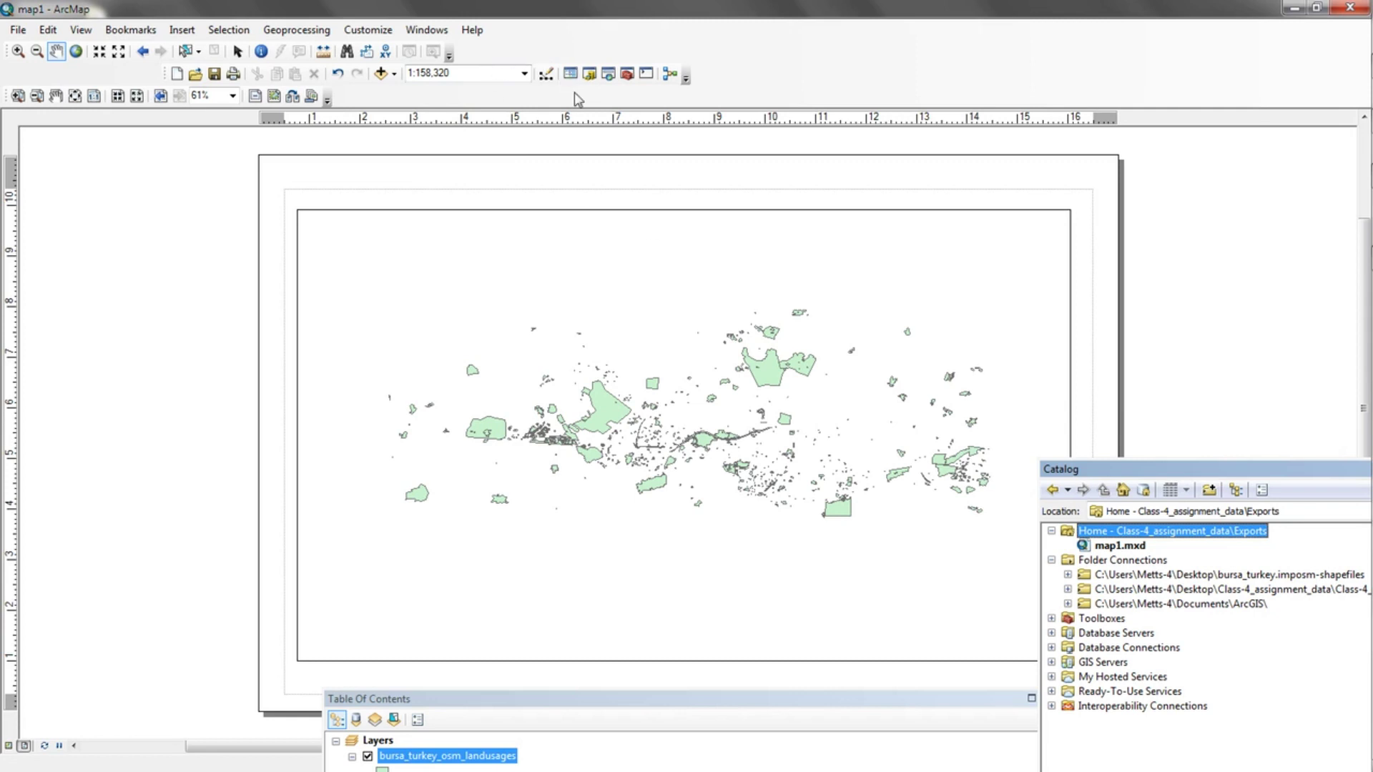
Switch the map to data view, close the Catalog window, and bring the Table Of Contents fully into view
{"action": "left_click_drag", "start_coordinate": [1173, 472], "coordinate": [1011, 506]}
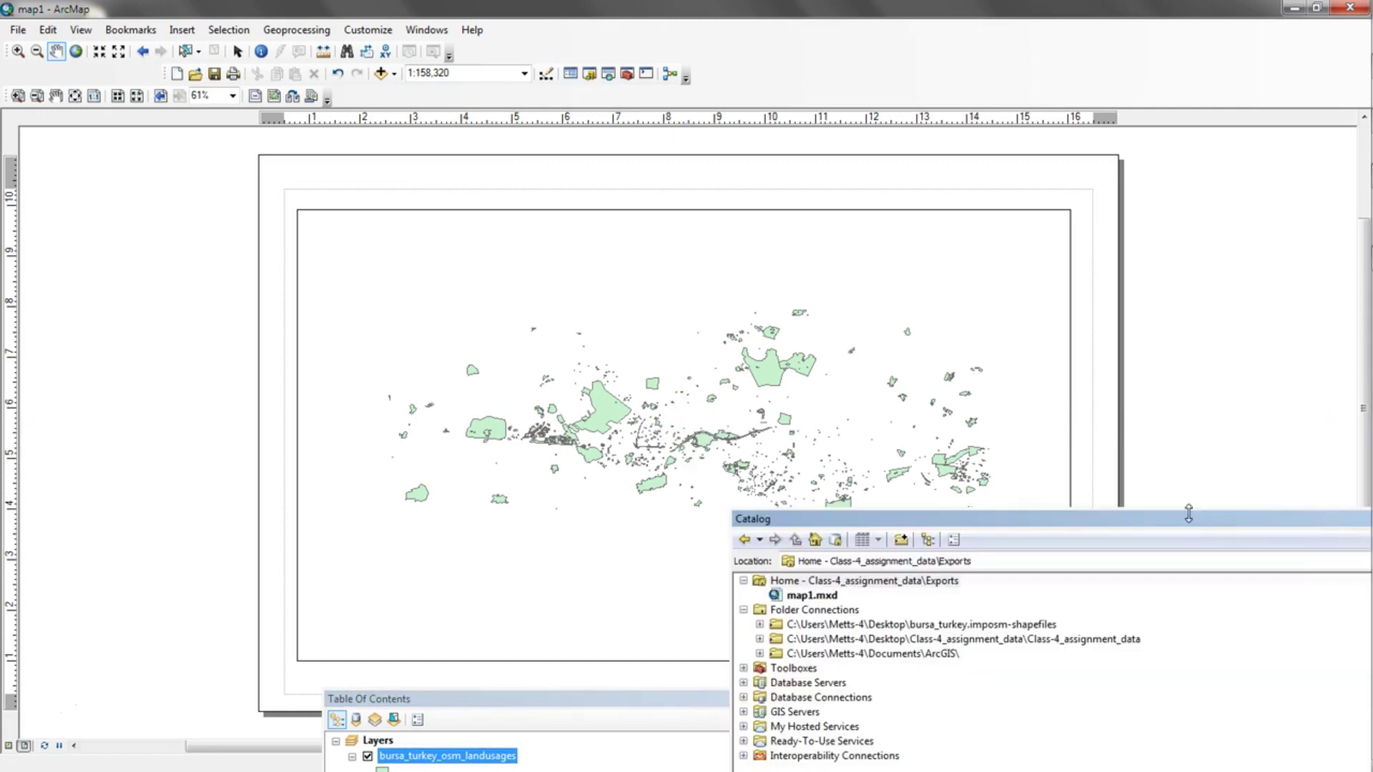
{"action": "left_click", "coordinate": [9, 746]}
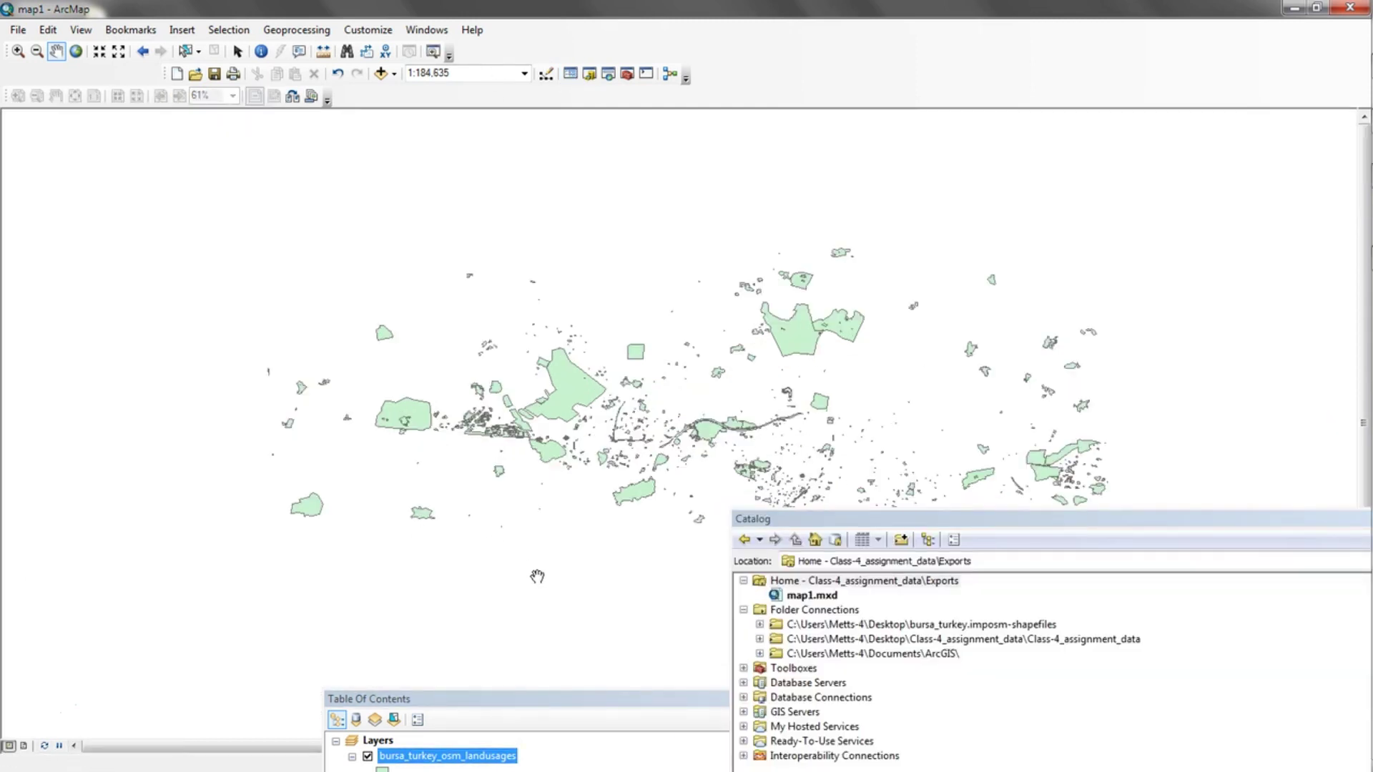
{"action": "left_click_drag", "start_coordinate": [969, 520], "coordinate": [126, 222]}
{"action": "left_click", "coordinate": [609, 217]}
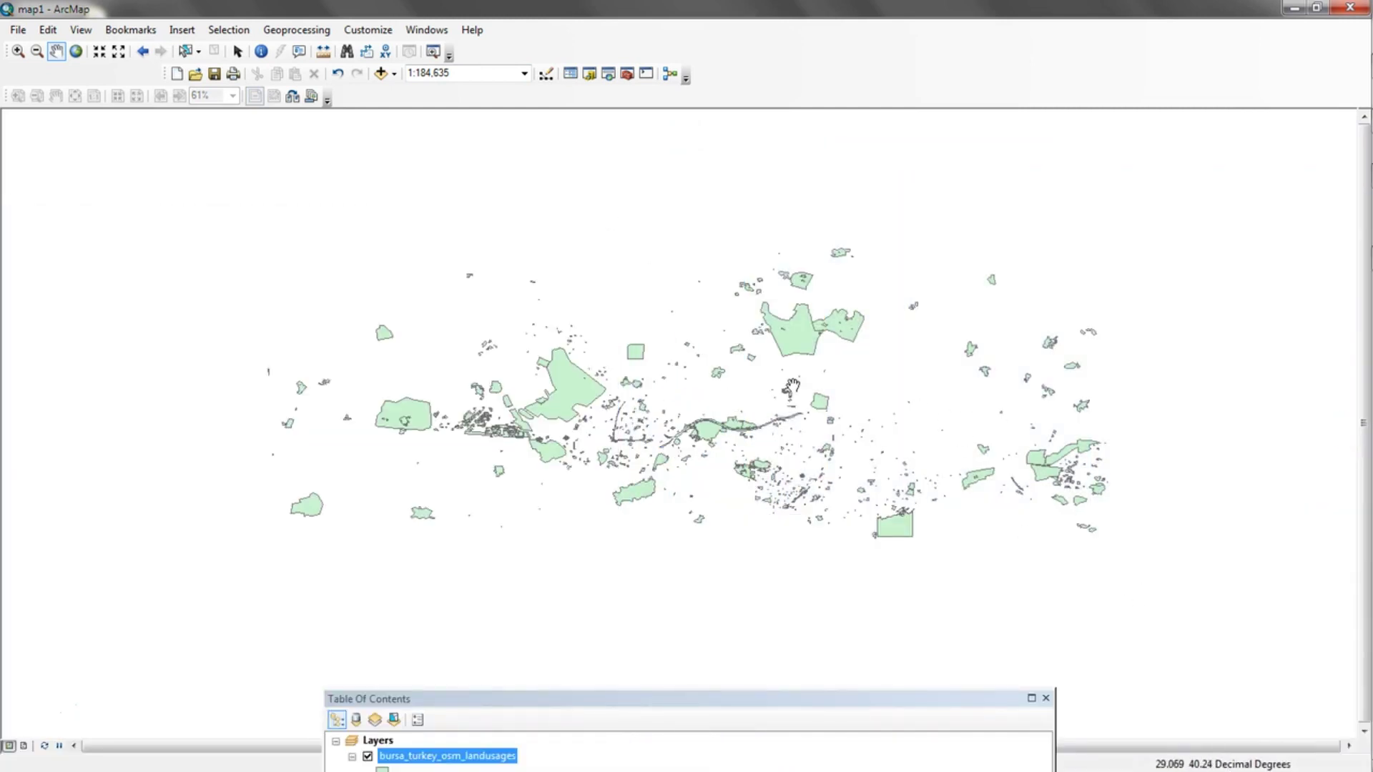
{"action": "left_click", "coordinate": [668, 706]}
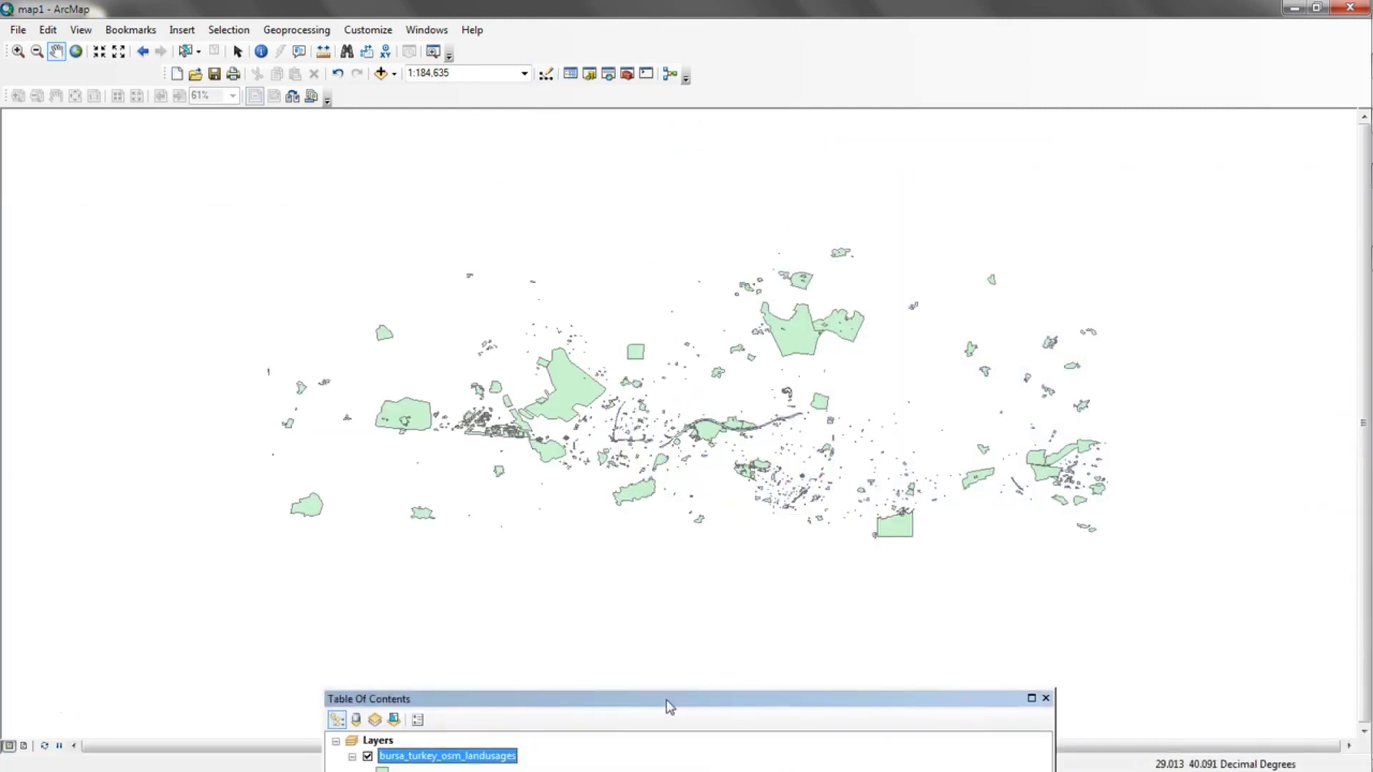
{"action": "left_click_drag", "start_coordinate": [673, 701], "coordinate": [970, 151]}
Examine the source coordinate system and the attribute table of the bursa_turkey_osm_landusages layer
{"action": "right_click", "coordinate": [764, 201]}
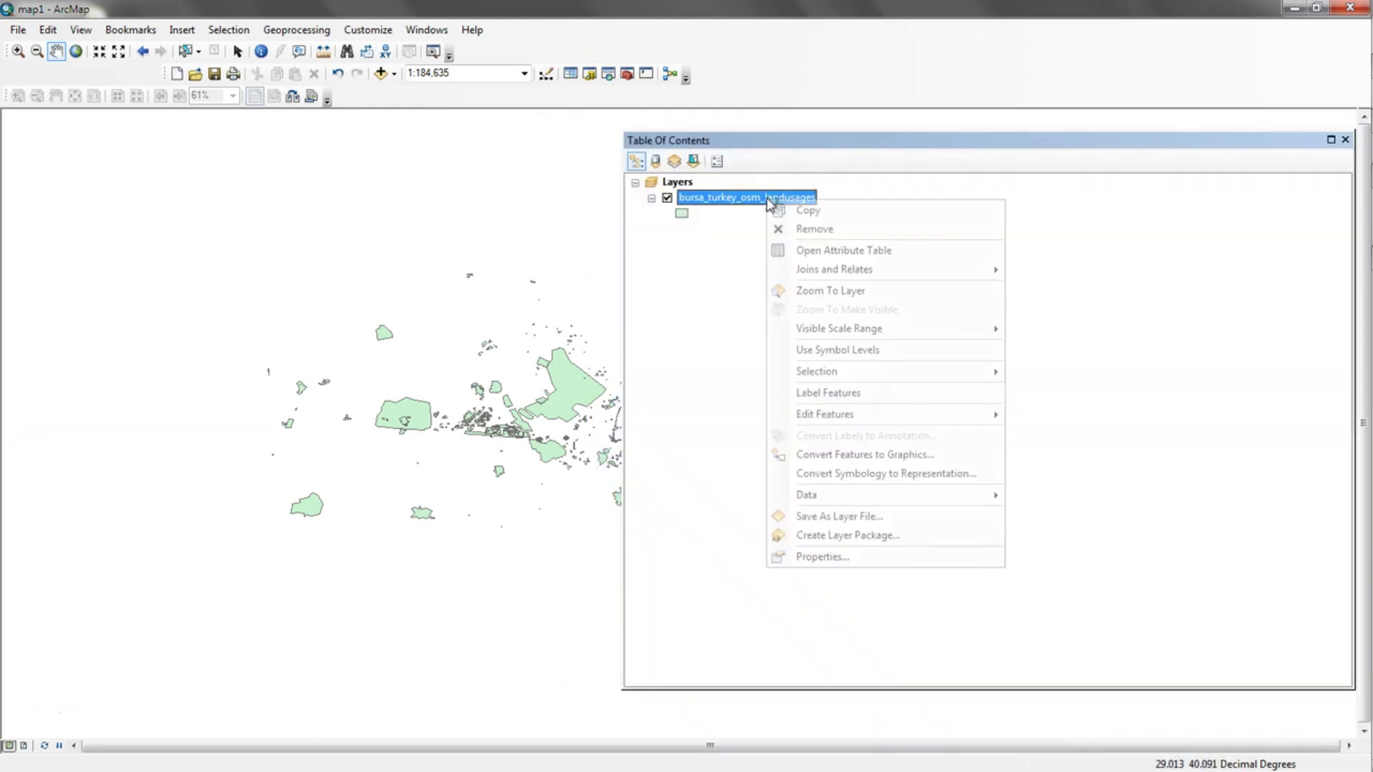
{"action": "left_click", "coordinate": [821, 557]}
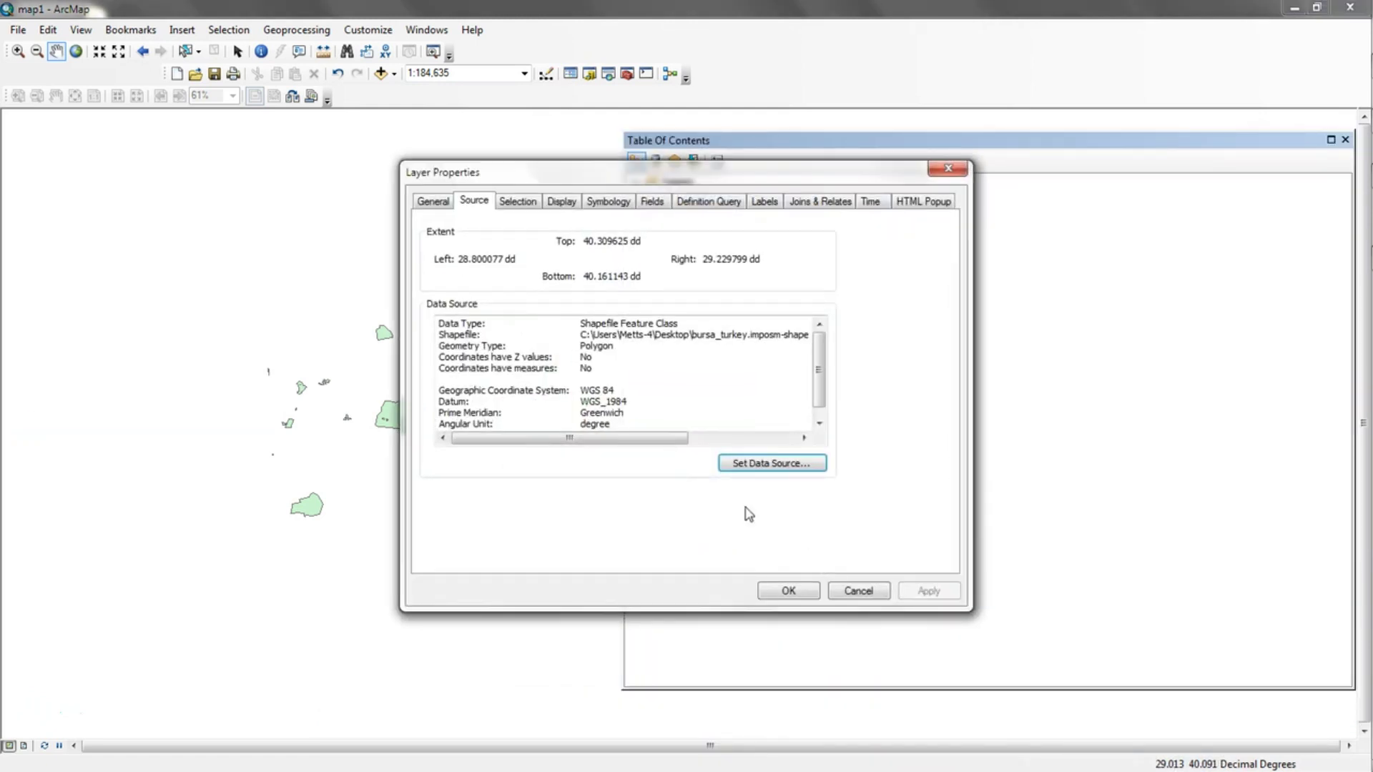
{"action": "left_click", "coordinate": [858, 591]}
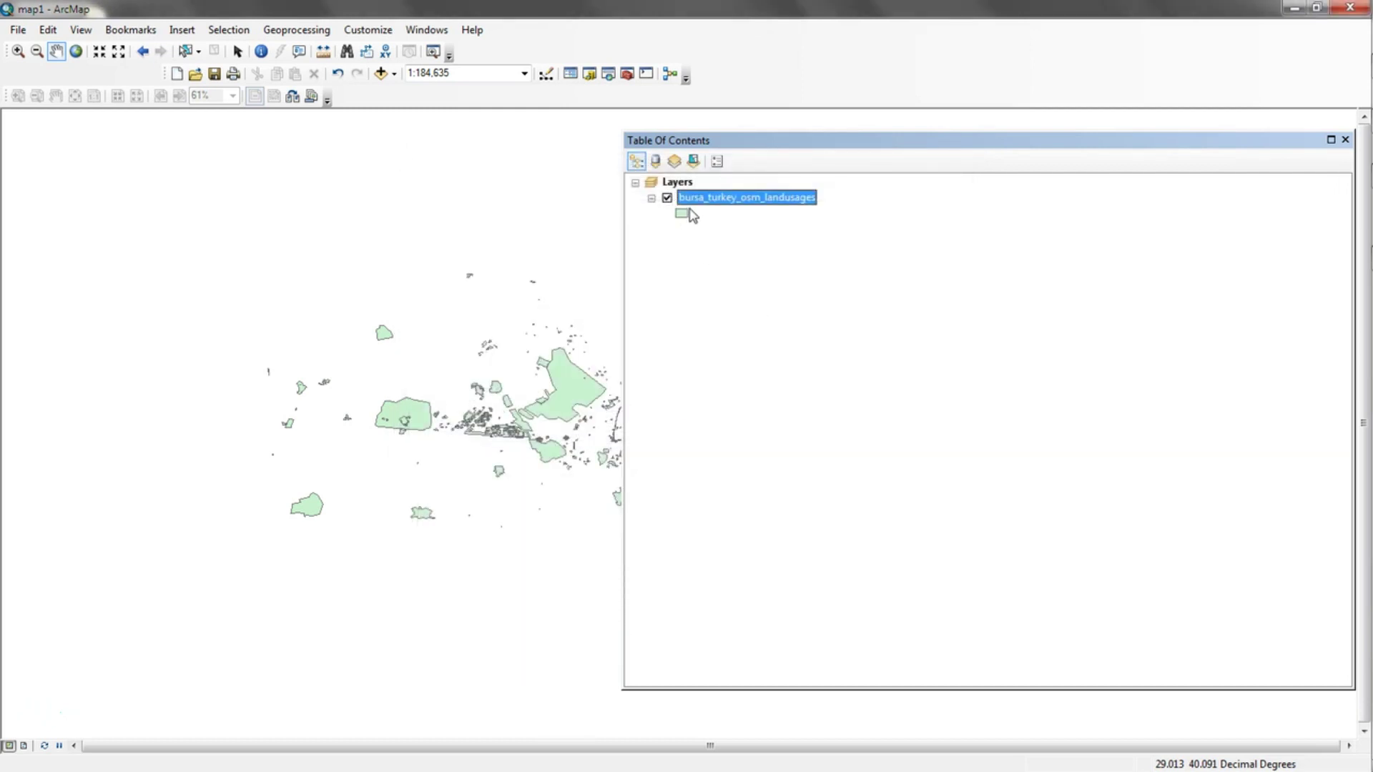
{"action": "right_click", "coordinate": [794, 200]}
{"action": "left_click", "coordinate": [843, 252]}
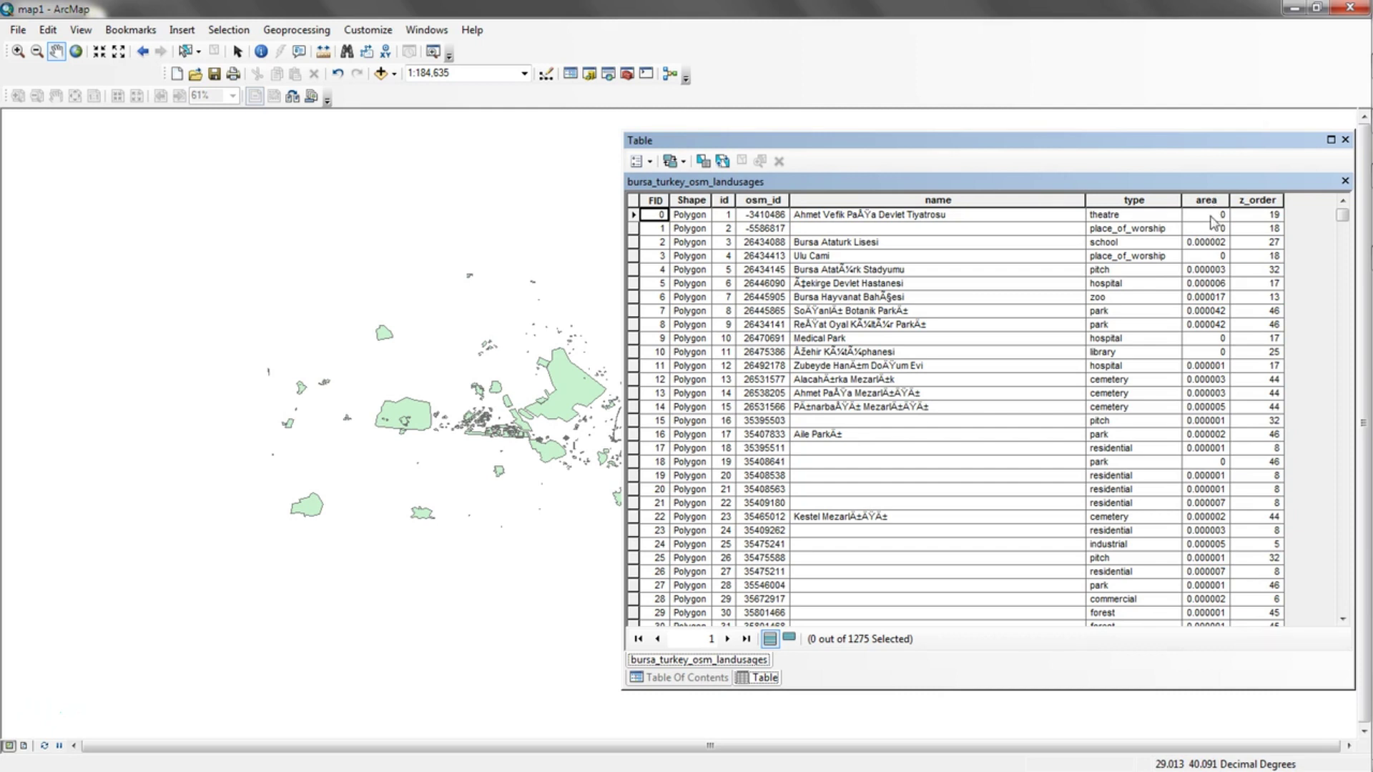
{"action": "left_click", "coordinate": [1345, 141]}
{"action": "left_click_drag", "start_coordinate": [652, 329], "coordinate": [637, 336]}
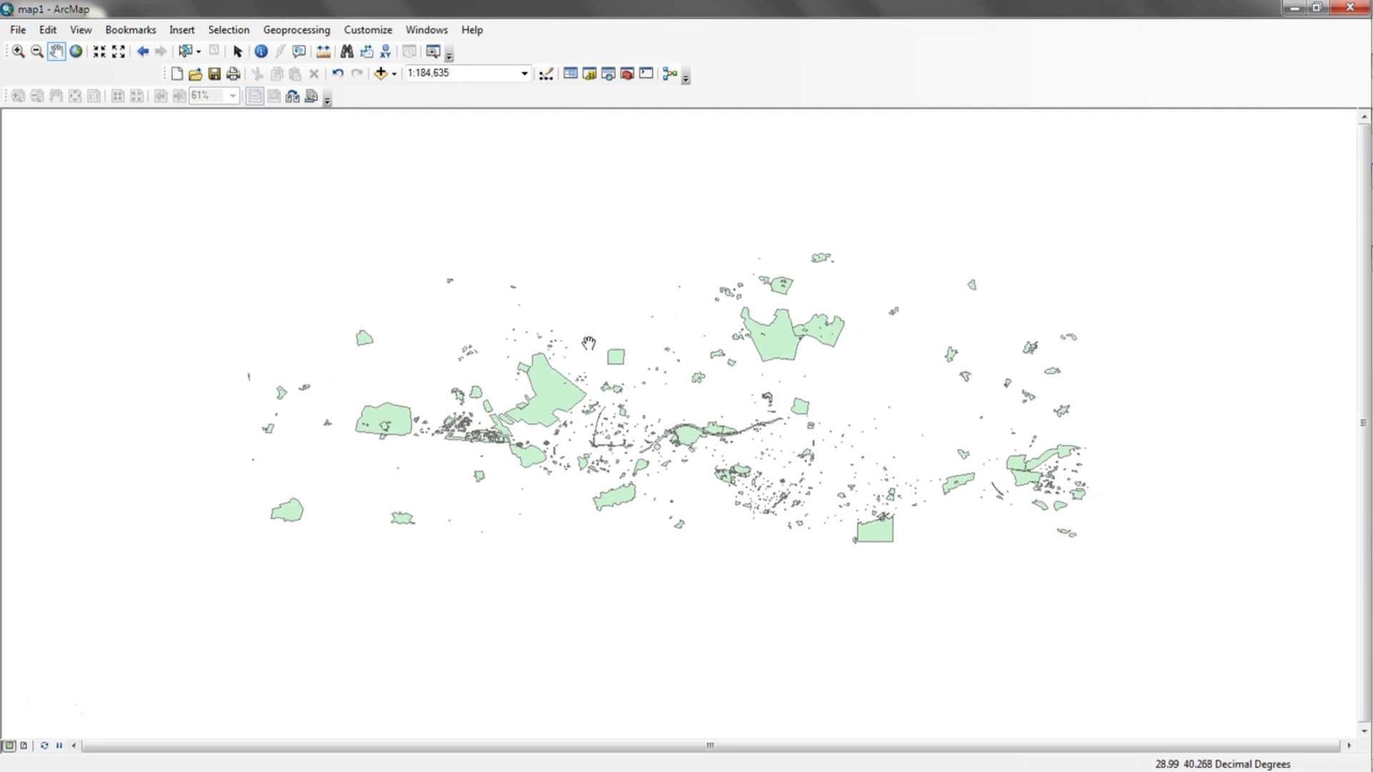
Add the UTM_Grid shapefile from the UTM_Grid folder of the Class-4_assignment_data connection to Layers and dismiss the coordinate system warning
{"action": "left_click", "coordinate": [588, 73]}
{"action": "right_click", "coordinate": [677, 181]}
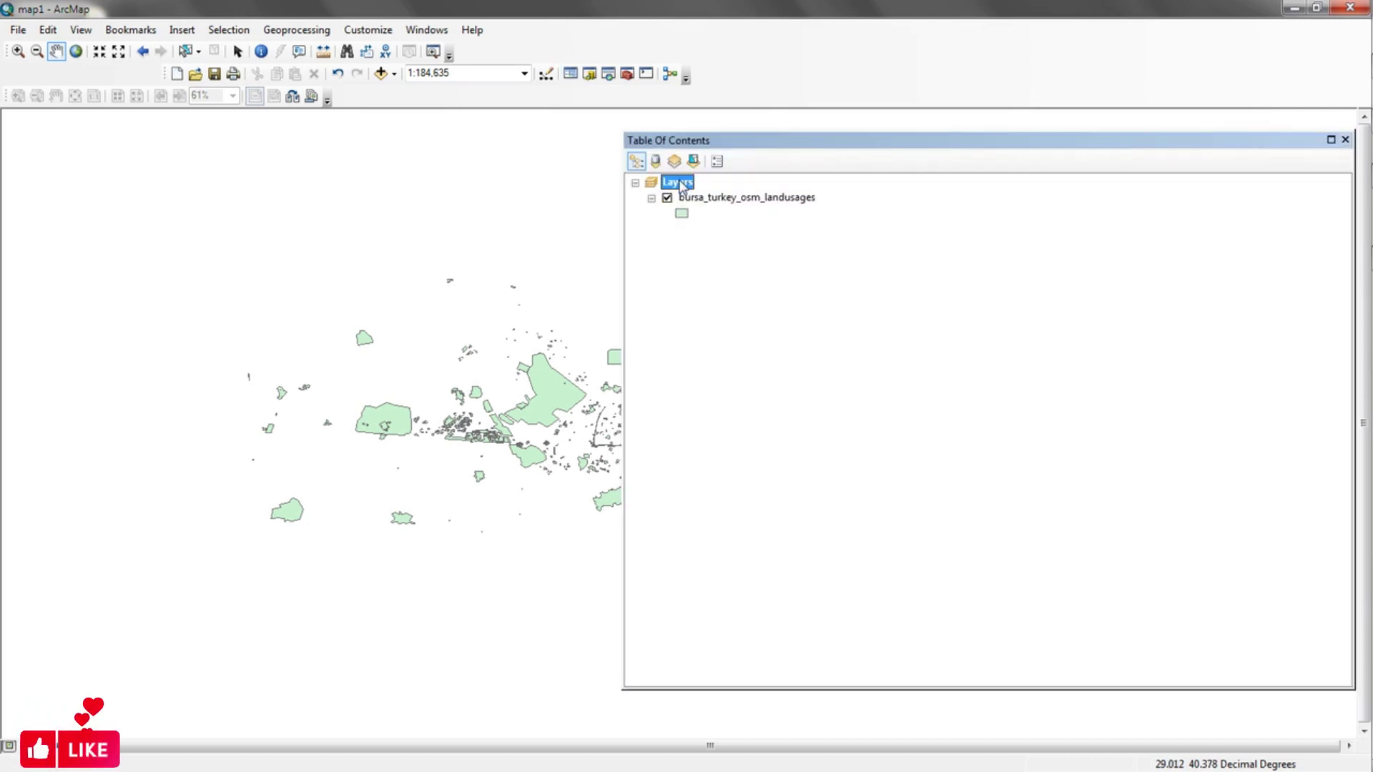
{"action": "left_click", "coordinate": [731, 194]}
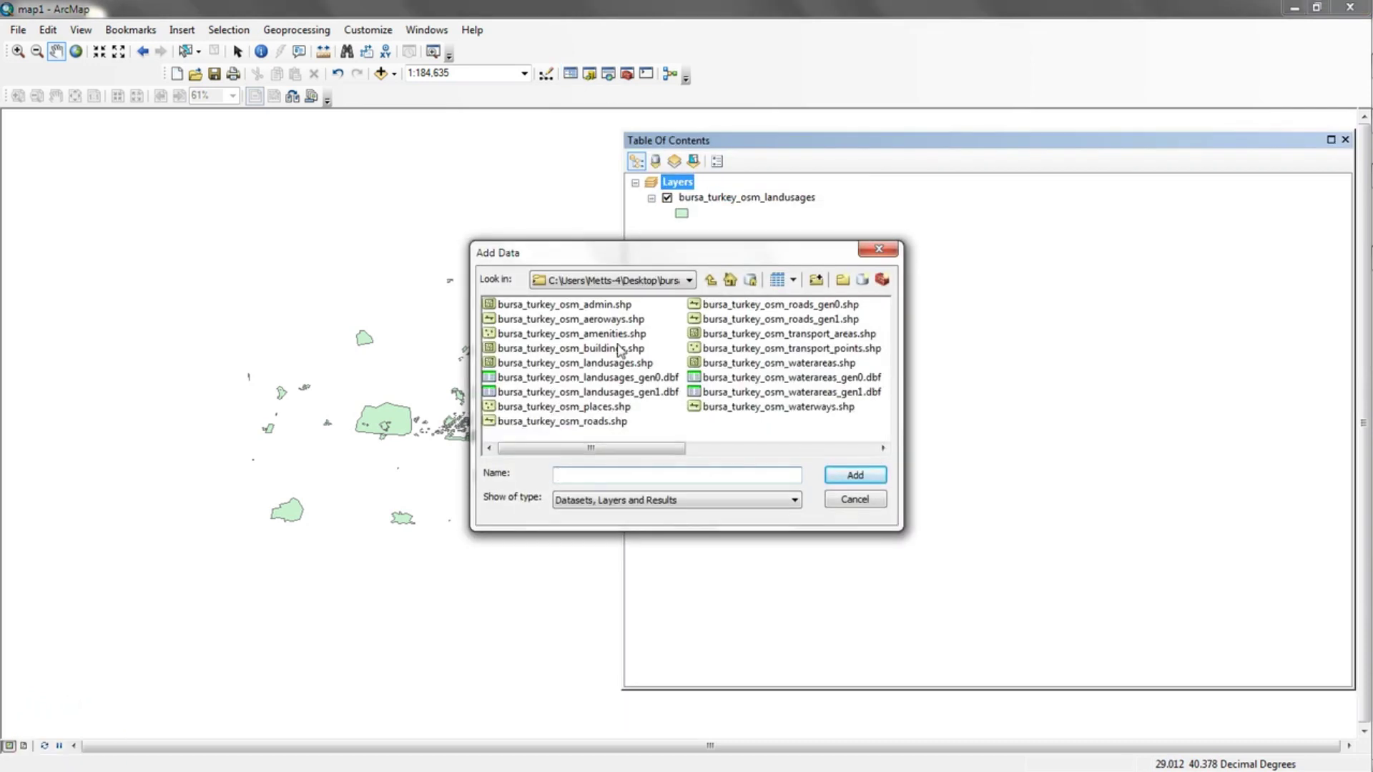
{"action": "left_click", "coordinate": [710, 279]}
{"action": "left_click", "coordinate": [710, 280]}
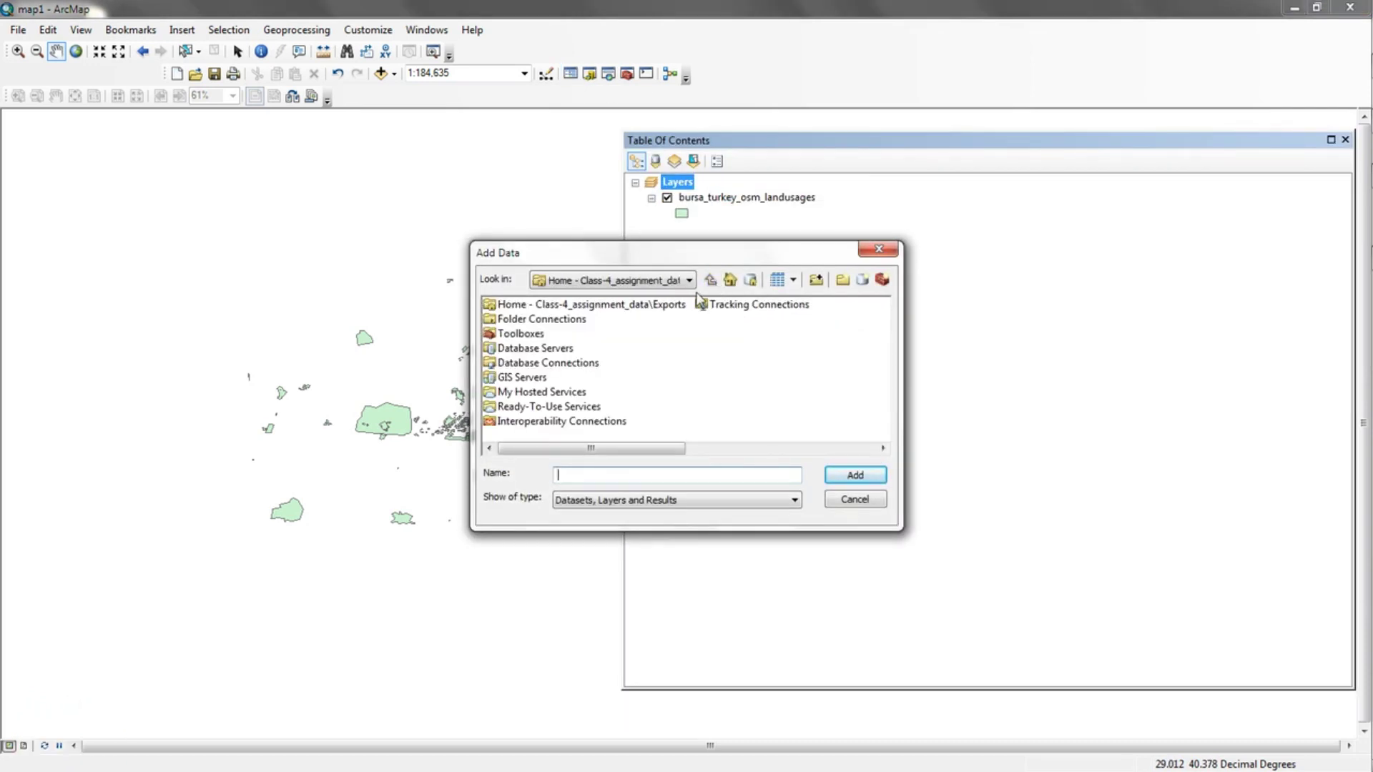
{"action": "double_click", "coordinate": [571, 319]}
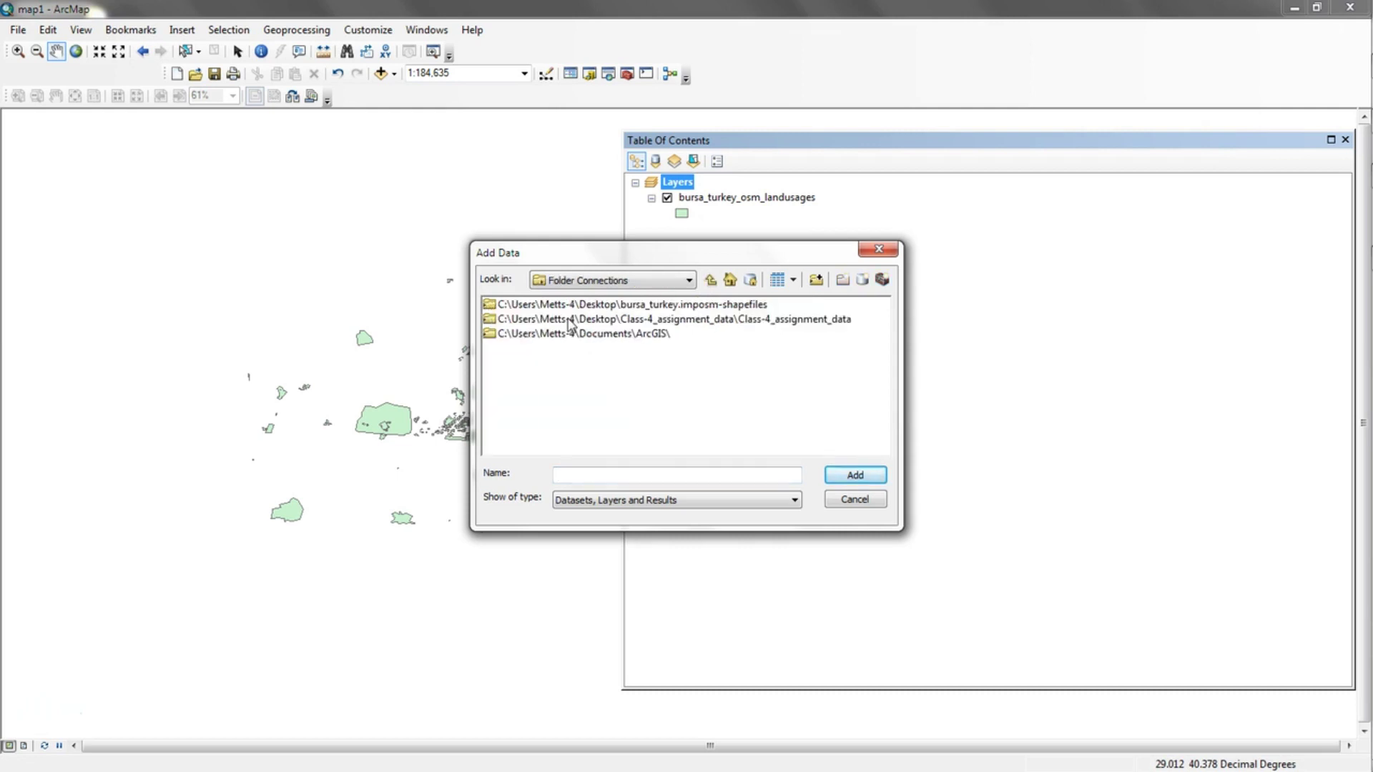
{"action": "double_click", "coordinate": [669, 322]}
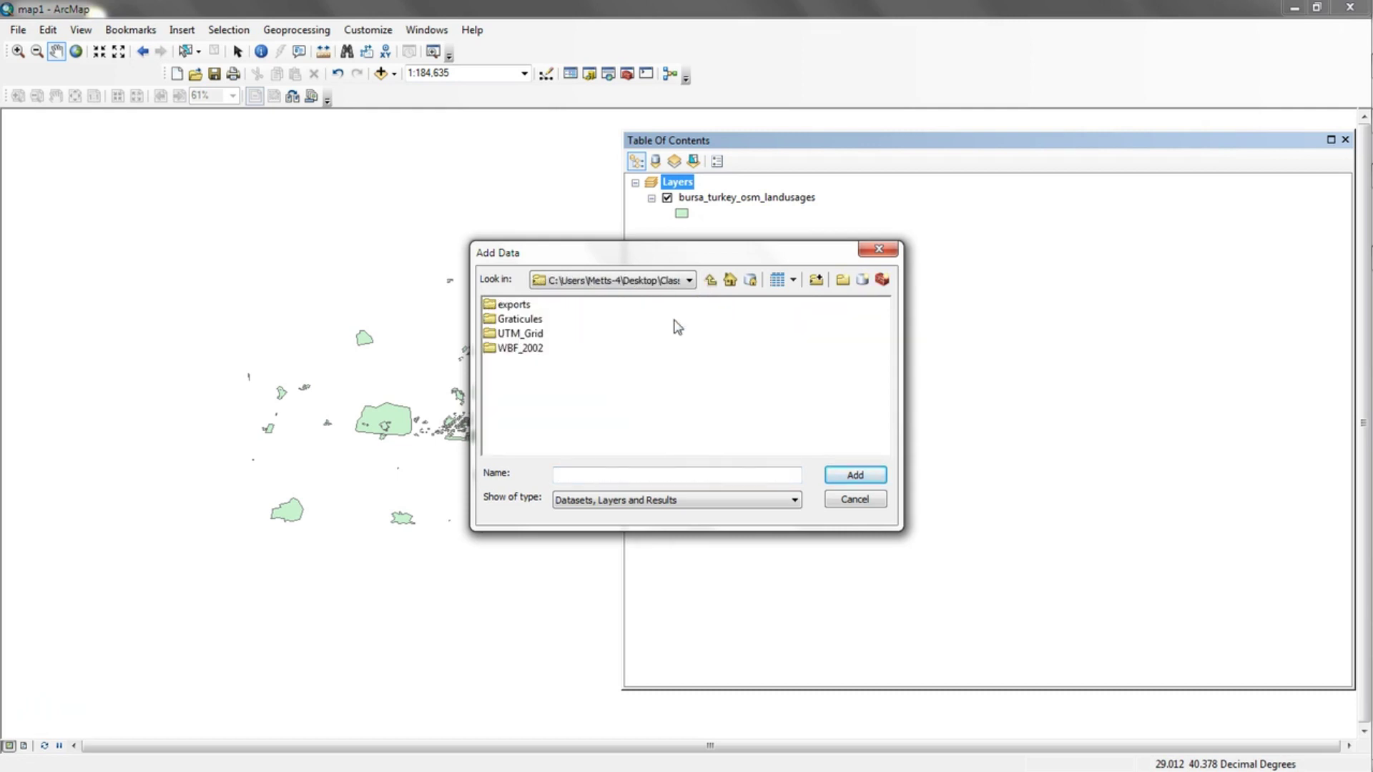
{"action": "left_click", "coordinate": [533, 334]}
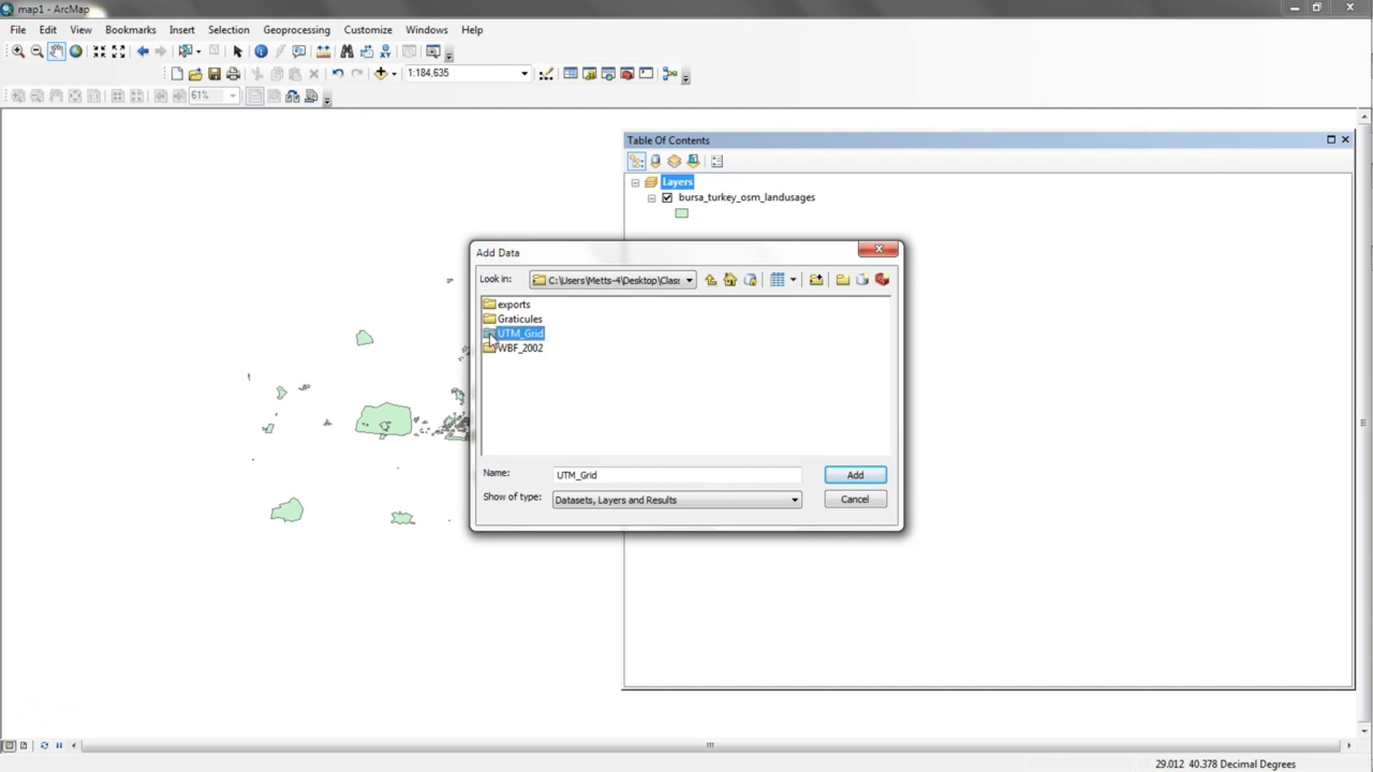
{"action": "double_click", "coordinate": [529, 334]}
{"action": "left_click", "coordinate": [516, 306]}
{"action": "left_click", "coordinate": [855, 477]}
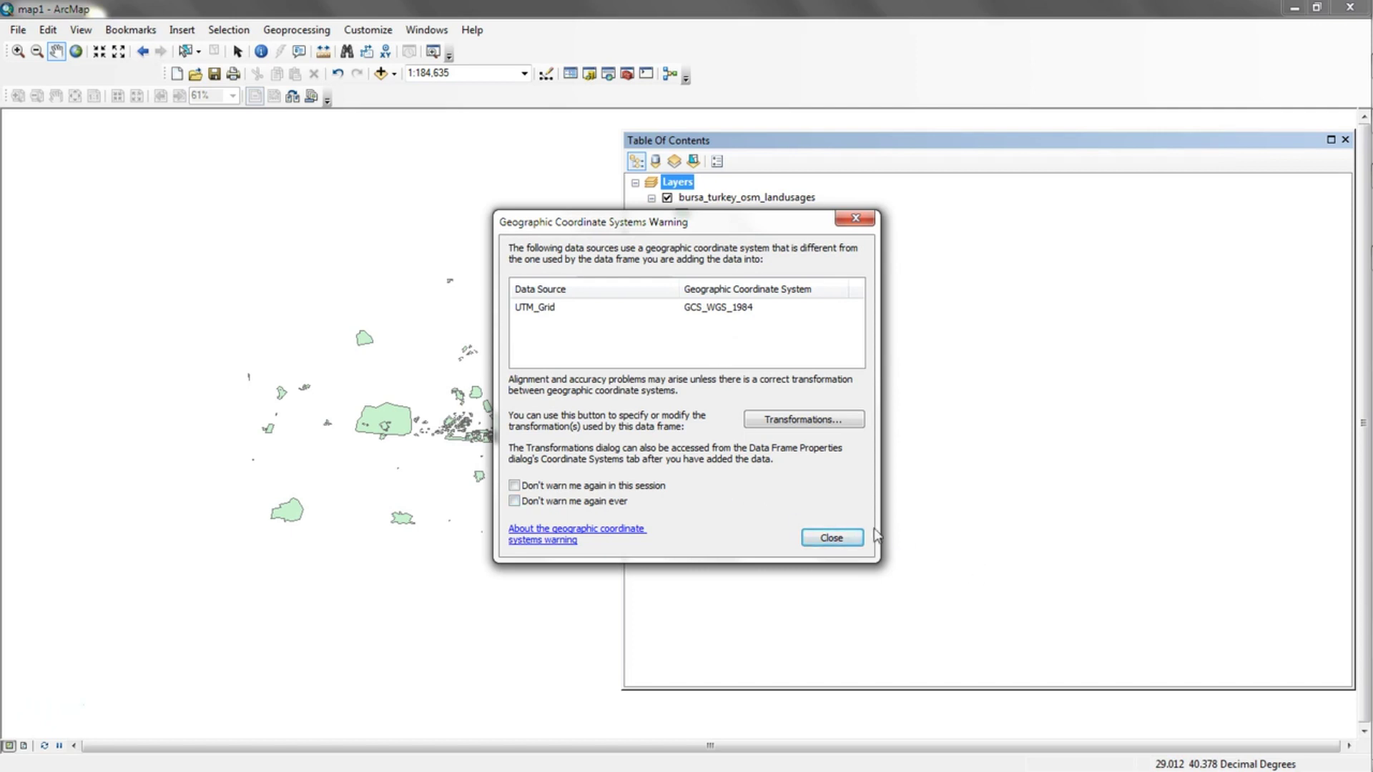
{"action": "left_click", "coordinate": [831, 539]}
Zoom to the bursa_turkey_osm_landusages layer and move it above UTM_Grid in the drawing order
{"action": "left_click_drag", "start_coordinate": [822, 143], "coordinate": [1024, 185]}
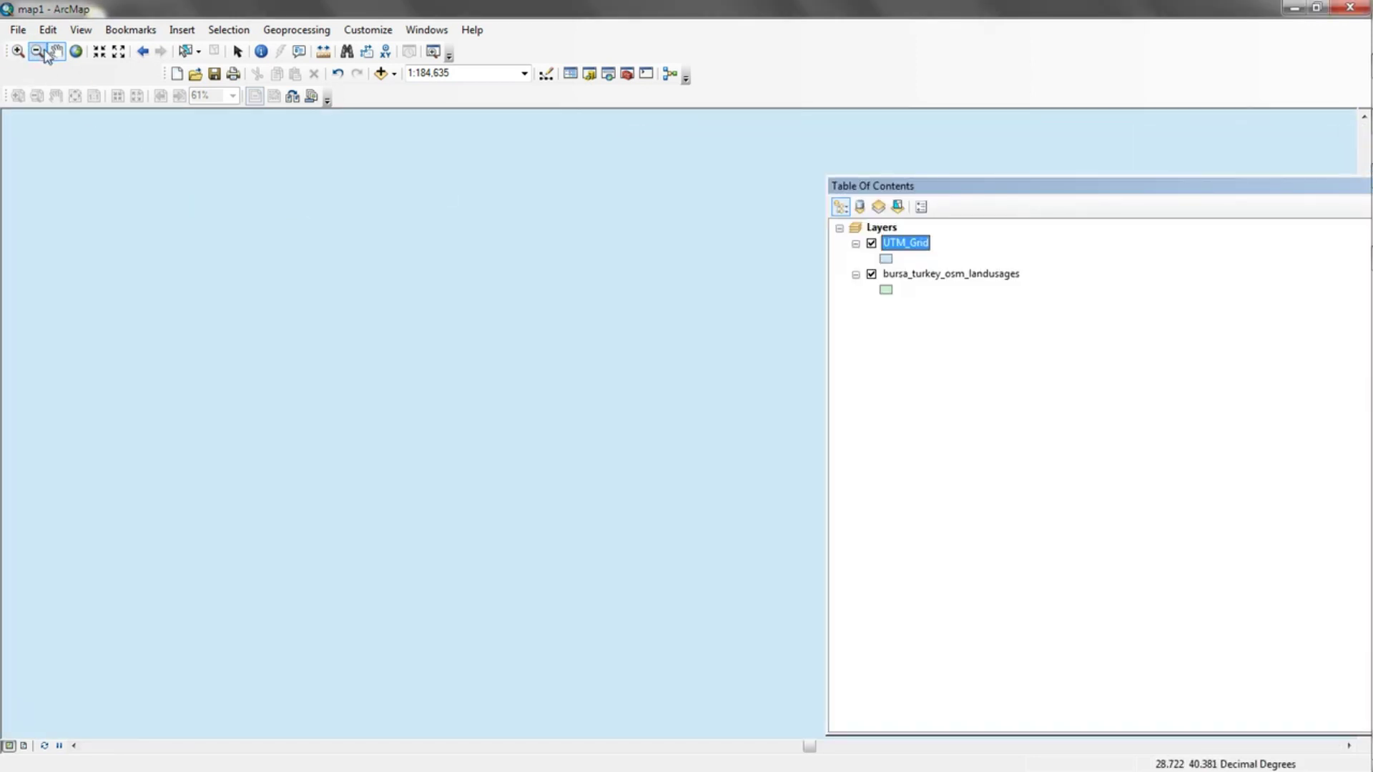
{"action": "left_click", "coordinate": [37, 52]}
{"action": "left_click", "coordinate": [577, 331]}
{"action": "left_click_drag", "start_coordinate": [970, 187], "coordinate": [974, 275]}
{"action": "left_click", "coordinate": [864, 568]}
{"action": "right_click", "coordinate": [865, 569]}
{"action": "left_click", "coordinate": [939, 291]}
{"action": "left_click_drag", "start_coordinate": [923, 366], "coordinate": [923, 318]}
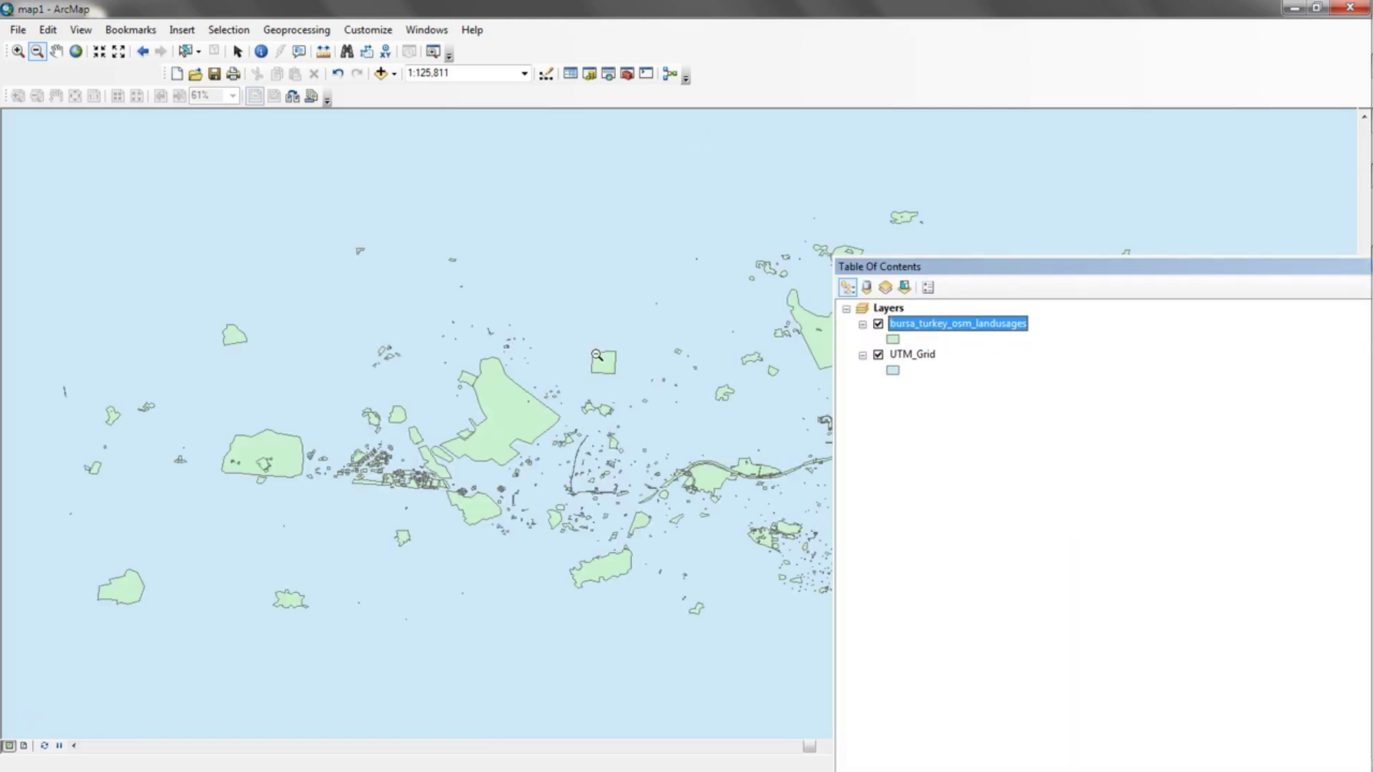
Examine where the Bursa land-use polygons lie relative to the UTM grid boundaries at a scale of 1:1,500,000
{"action": "left_click", "coordinate": [552, 409]}
{"action": "left_click", "coordinate": [728, 460]}
{"action": "left_click", "coordinate": [704, 420]}
{"action": "left_click", "coordinate": [683, 363]}
{"action": "left_click", "coordinate": [696, 413]}
{"action": "left_click", "coordinate": [695, 411]}
{"action": "left_click", "coordinate": [696, 408]}
{"action": "left_click", "coordinate": [653, 414]}
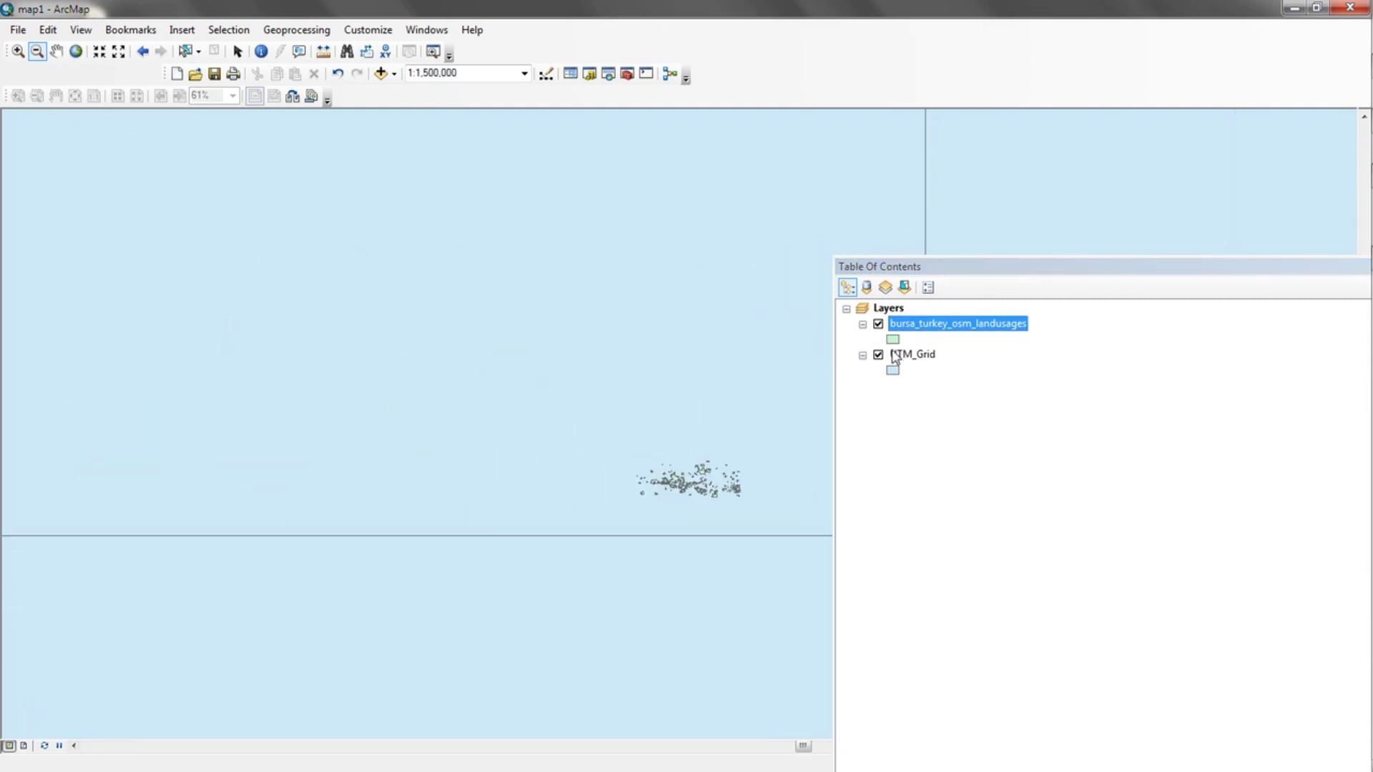
{"action": "left_click_drag", "start_coordinate": [948, 270], "coordinate": [724, 738]}
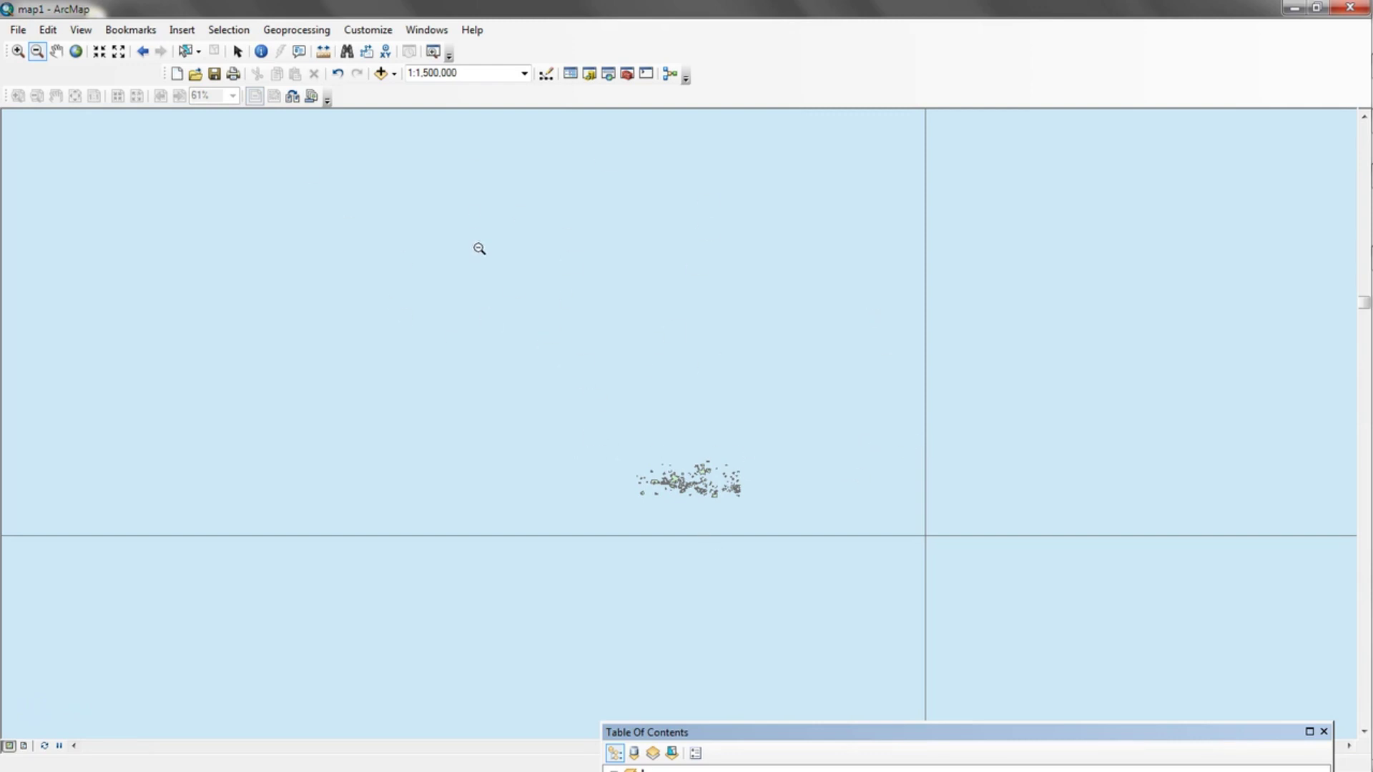
Identify the UTM grid cell containing the Bursa polygons to read its zone attributes
{"action": "left_click", "coordinate": [261, 51]}
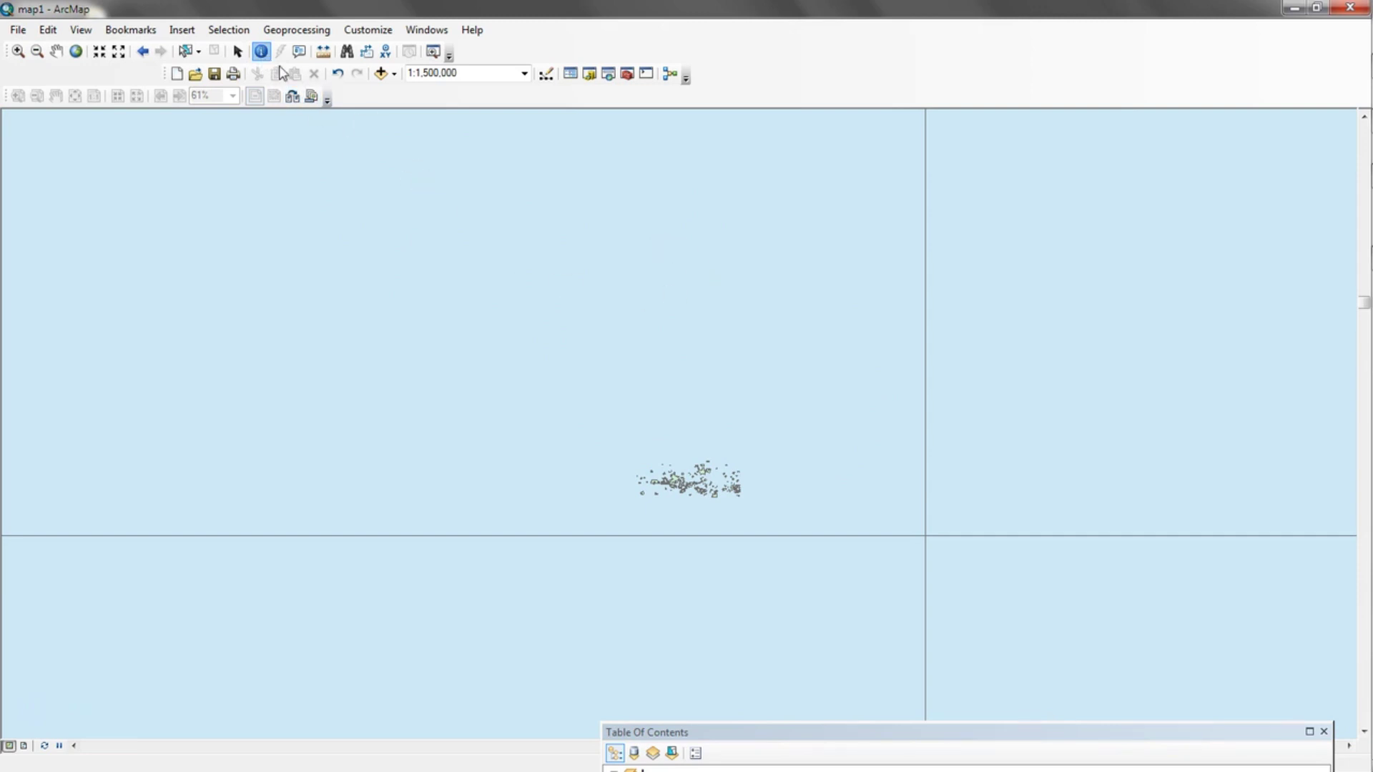
{"action": "left_click", "coordinate": [786, 340]}
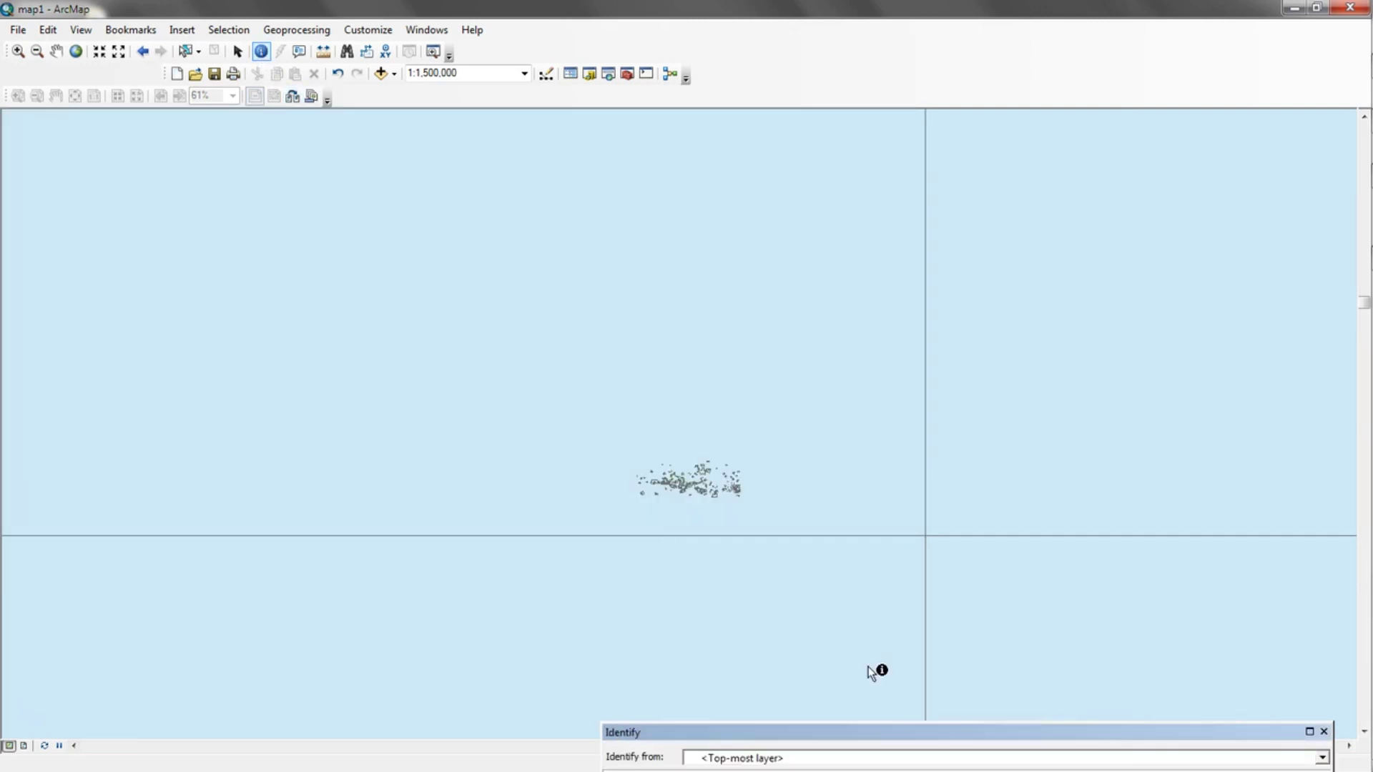
{"action": "left_click_drag", "start_coordinate": [870, 736], "coordinate": [1153, 276]}
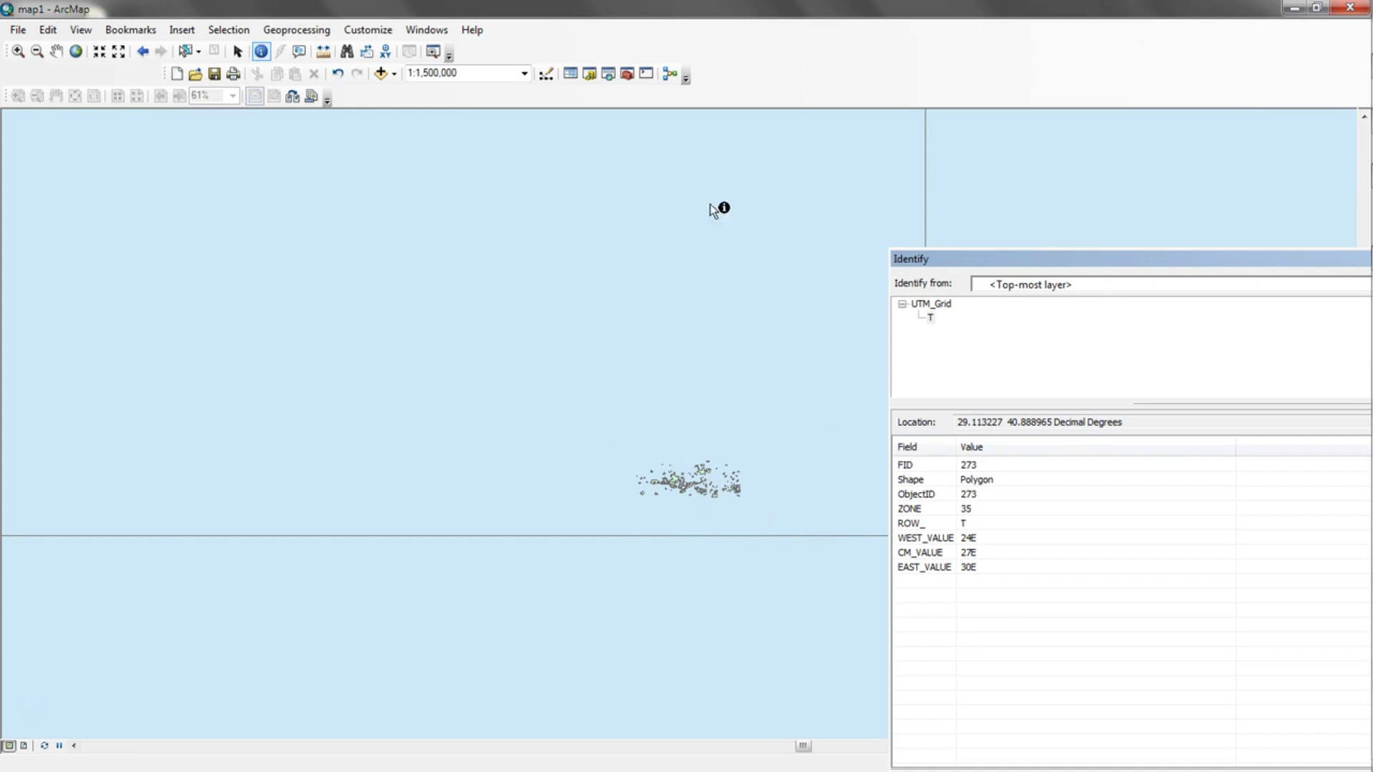
Open the Project tool from the Projections and Transformations toolset and choose bursa_turkey_osm_landusages as the input dataset
{"action": "left_click", "coordinate": [570, 73]}
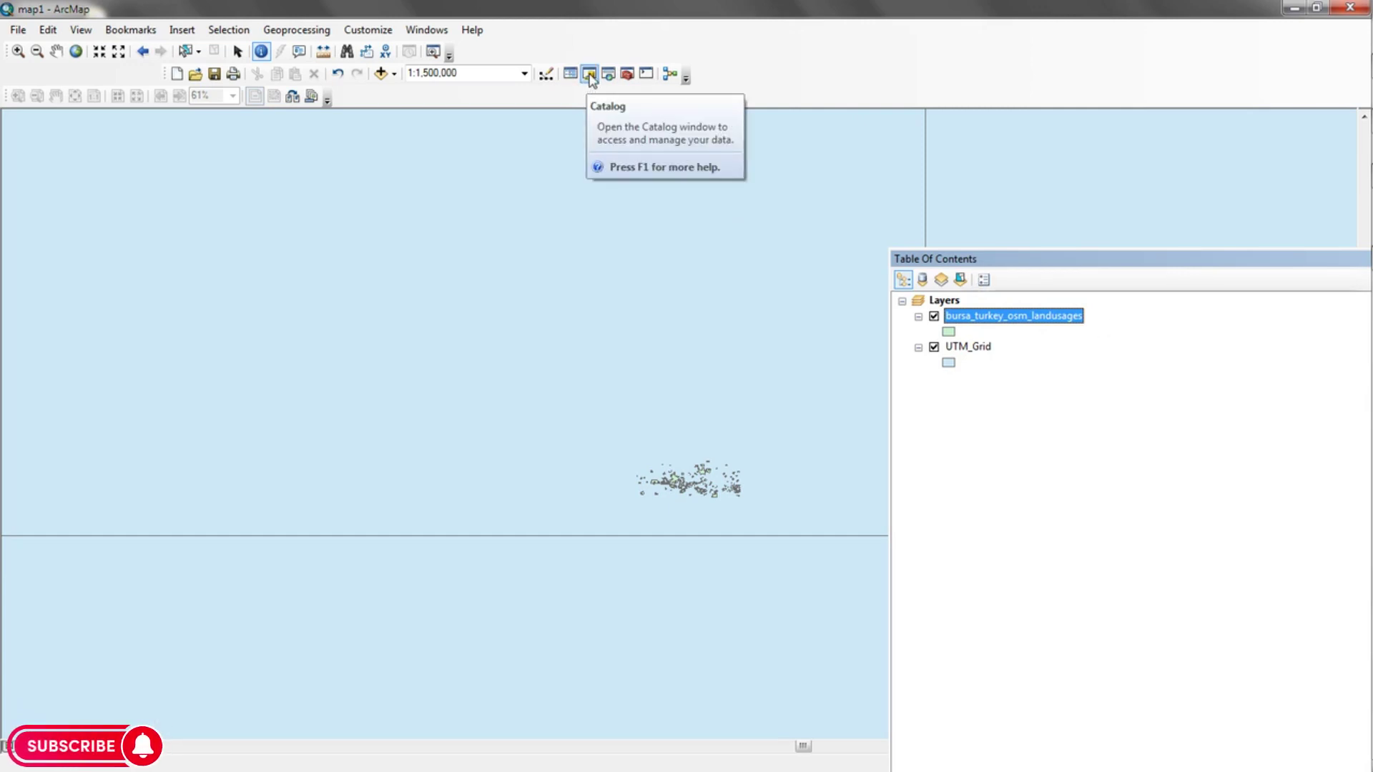
{"action": "left_click", "coordinate": [627, 74]}
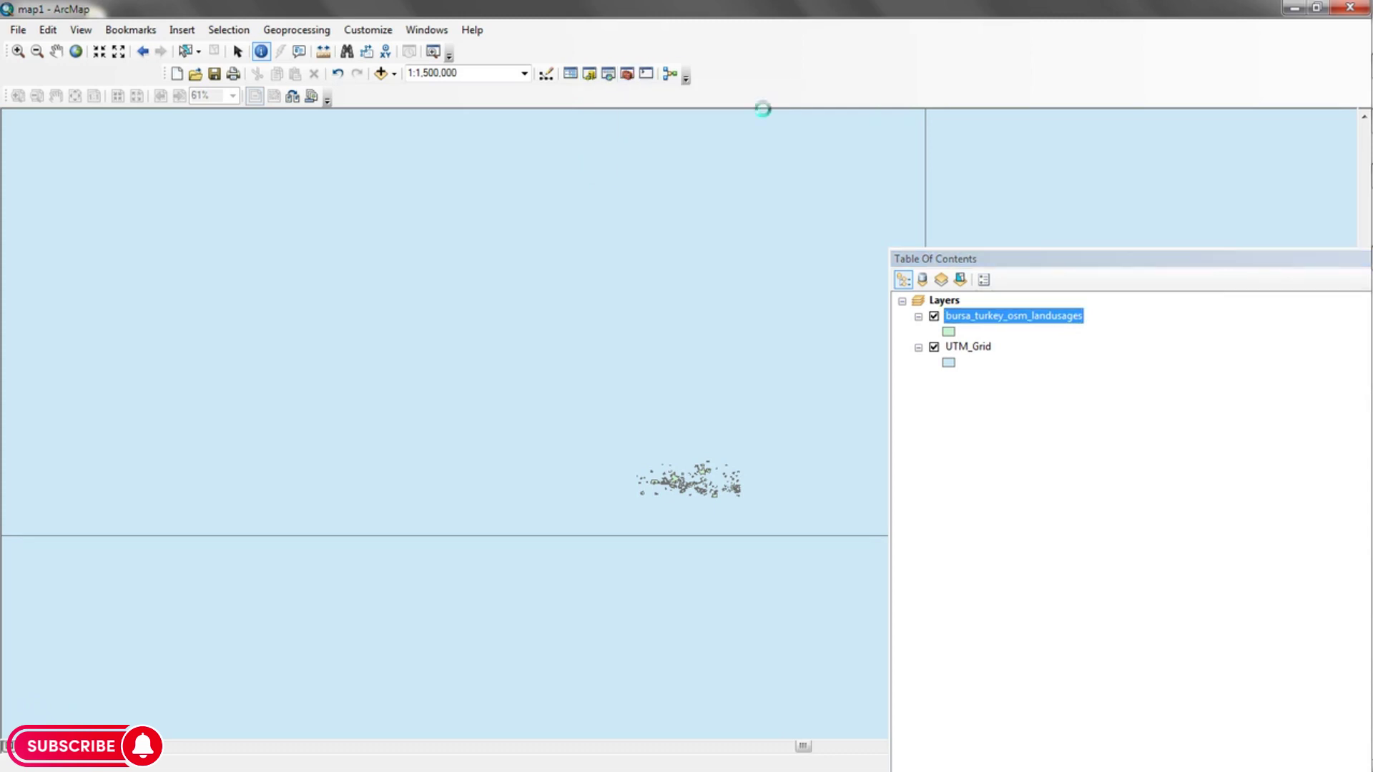
{"action": "double_click", "coordinate": [966, 372]}
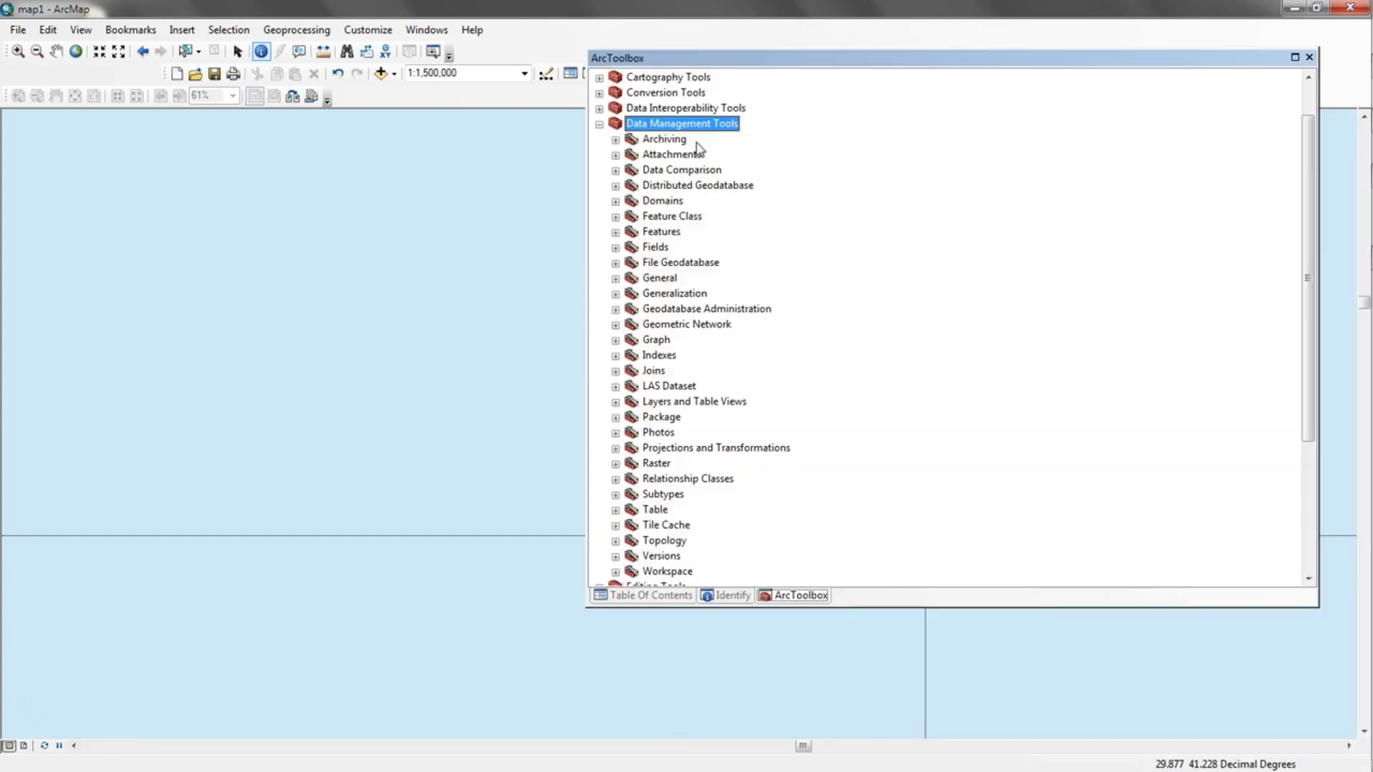
{"action": "double_click", "coordinate": [699, 449]}
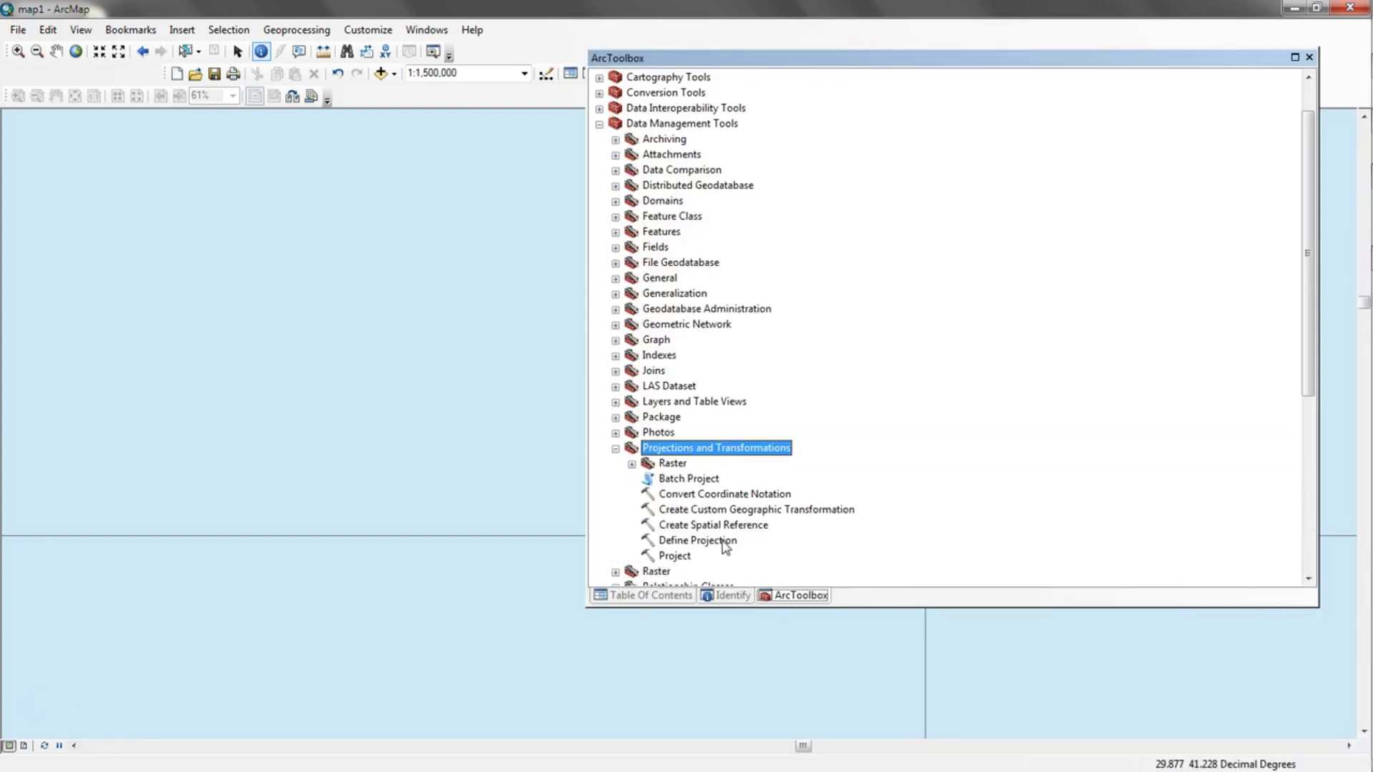
{"action": "double_click", "coordinate": [674, 556]}
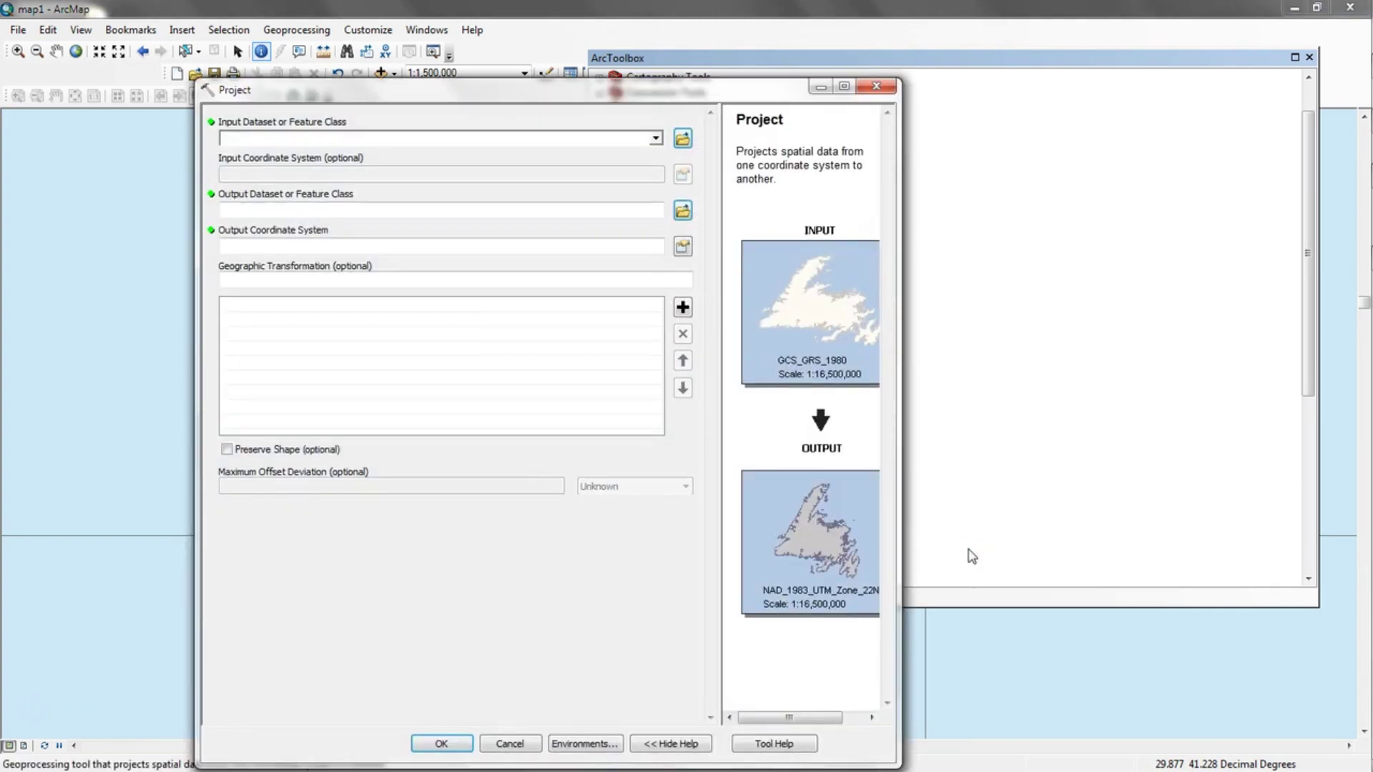
{"action": "left_click", "coordinate": [654, 138]}
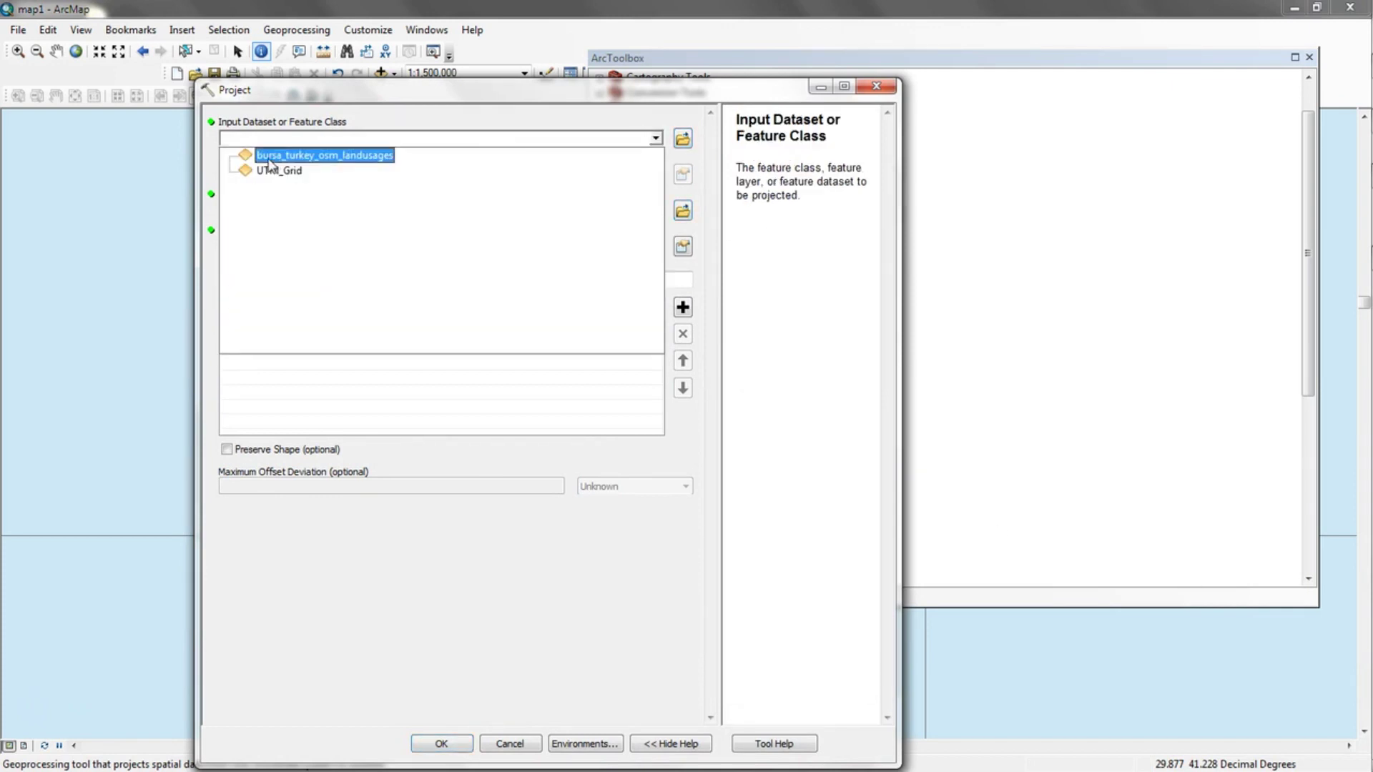
{"action": "left_click", "coordinate": [347, 158]}
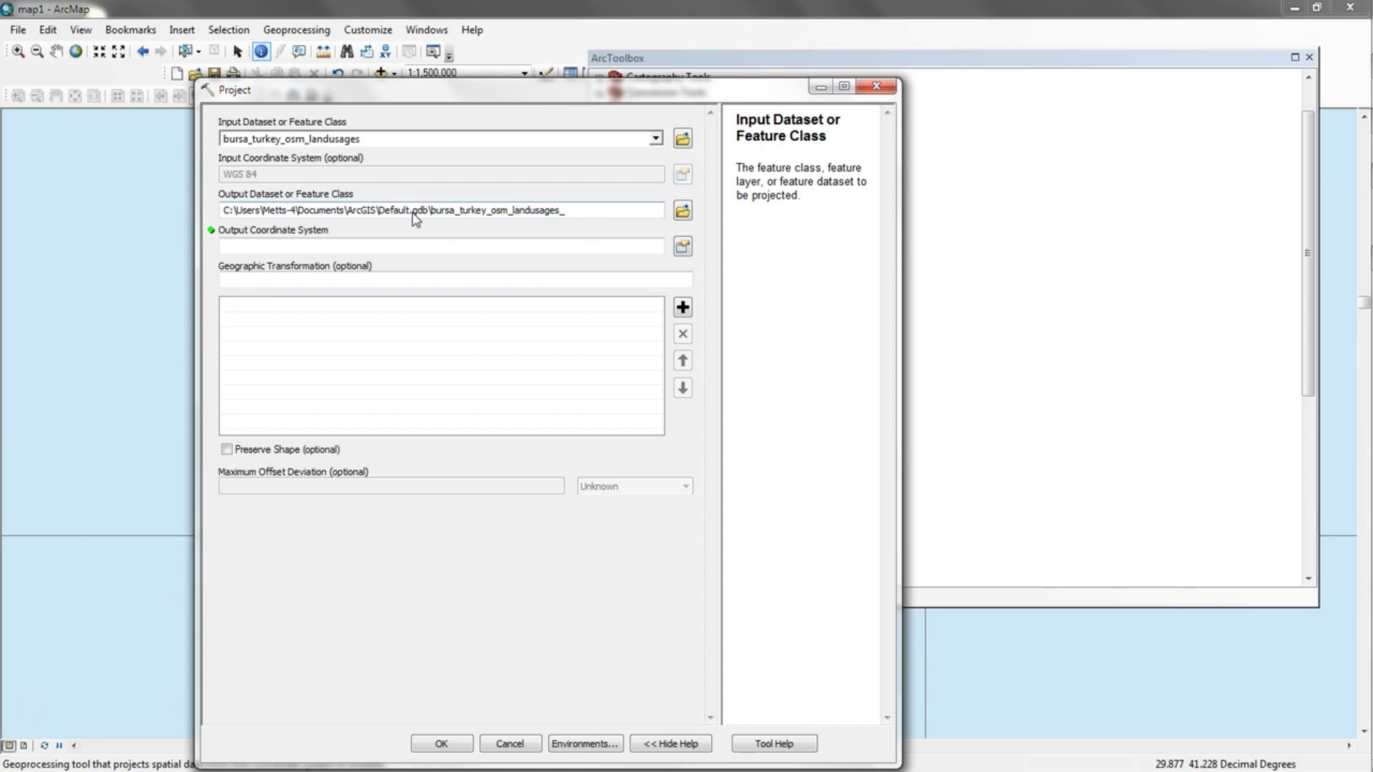
Name the output feature class bursa_turkey_UTMZone35N in Default.gdb
{"action": "left_click", "coordinate": [581, 212]}
{"action": "key", "text": "BackSpace"}
{"action": "key", "text": "BackSpace"}
{"action": "key", "text": "BackSpace"}
{"action": "key", "text": "BackSpace"}
{"action": "key", "text": "BackSpace"}
{"action": "key", "text": "BackSpace"}
{"action": "key", "text": "BackSpace"}
{"action": "key", "text": "BackSpace"}
{"action": "key", "text": "BackSpace"}
{"action": "key", "text": "BackSpace"}
{"action": "key", "text": "BackSpace"}
{"action": "key", "text": "BackSpace"}
{"action": "key", "text": "BackSpace"}
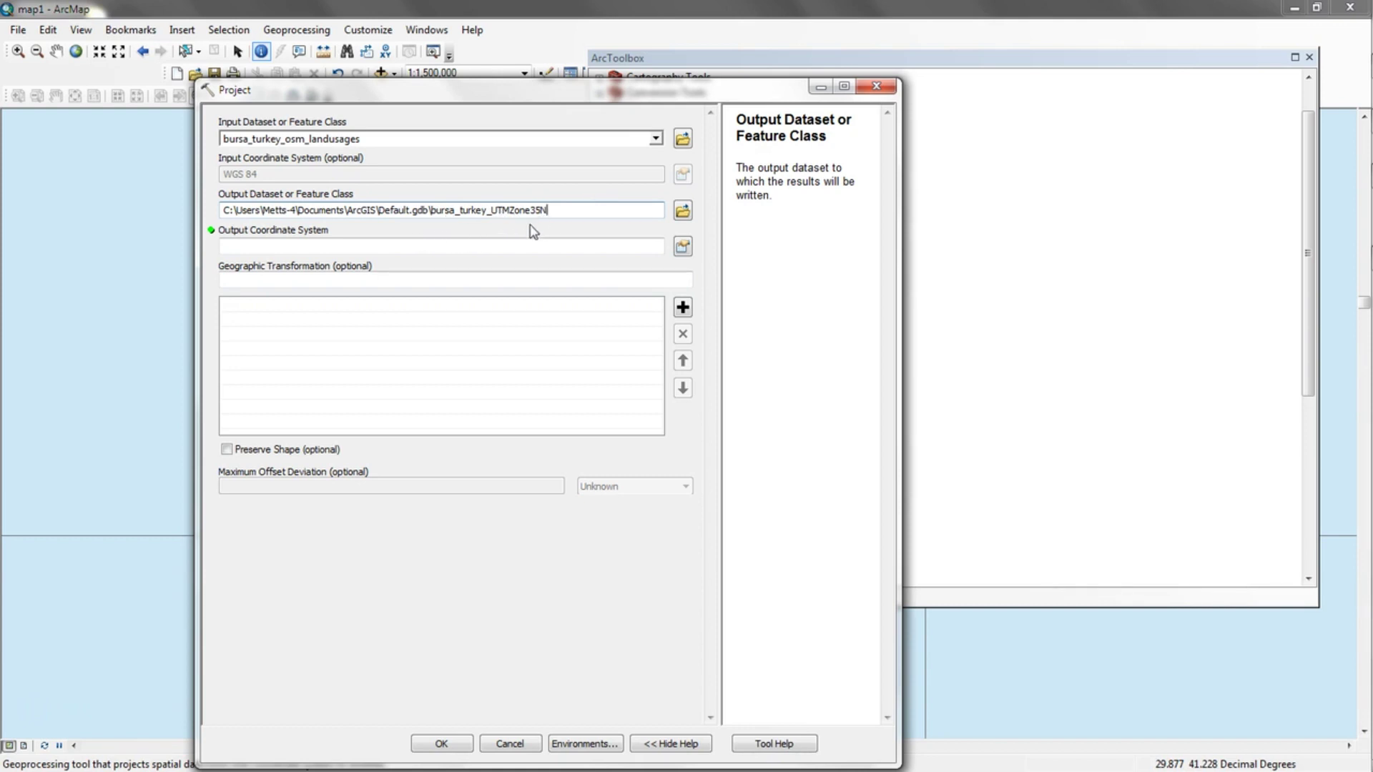
Set the output coordinate system to WGS 1984 UTM Zone 35N from the projected UTM systems for the Northern Hemisphere
{"action": "left_click", "coordinate": [683, 247]}
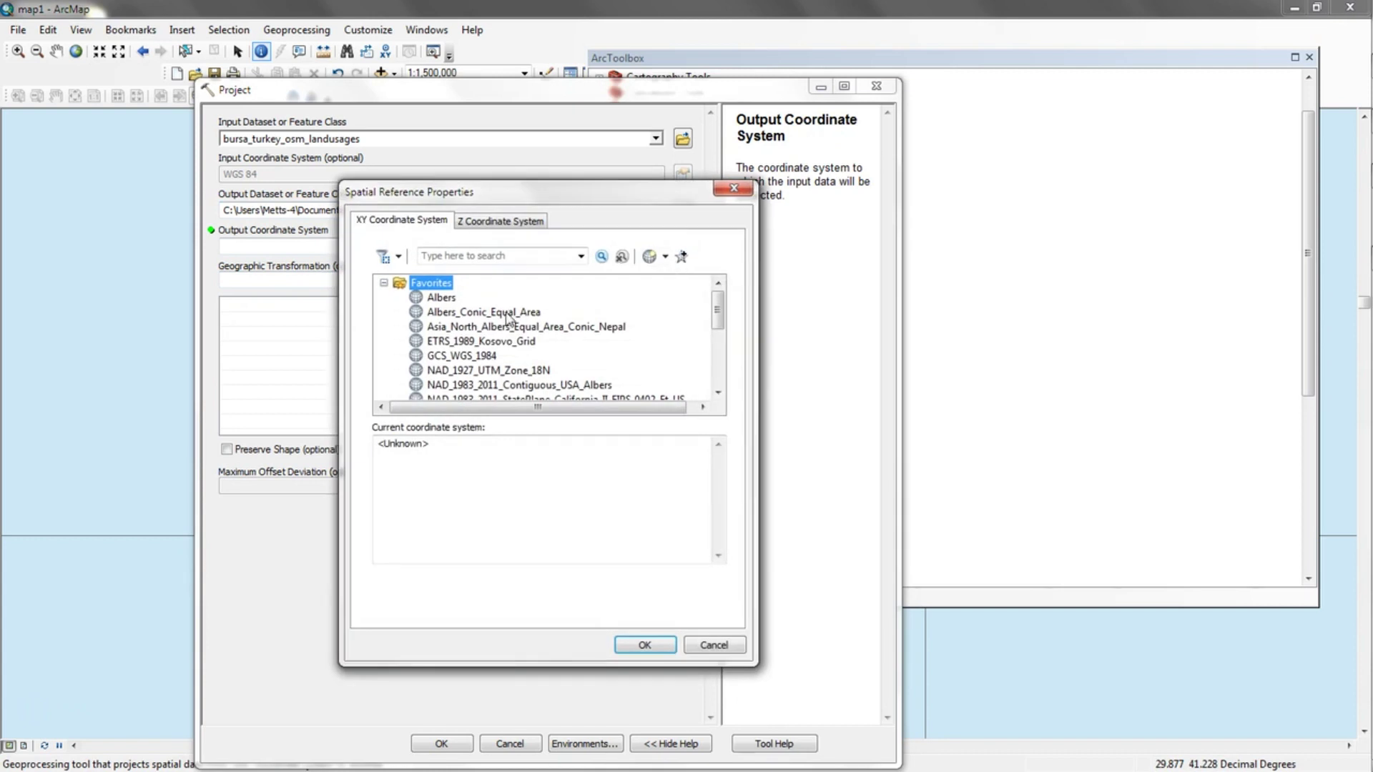
{"action": "left_click", "coordinate": [384, 284]}
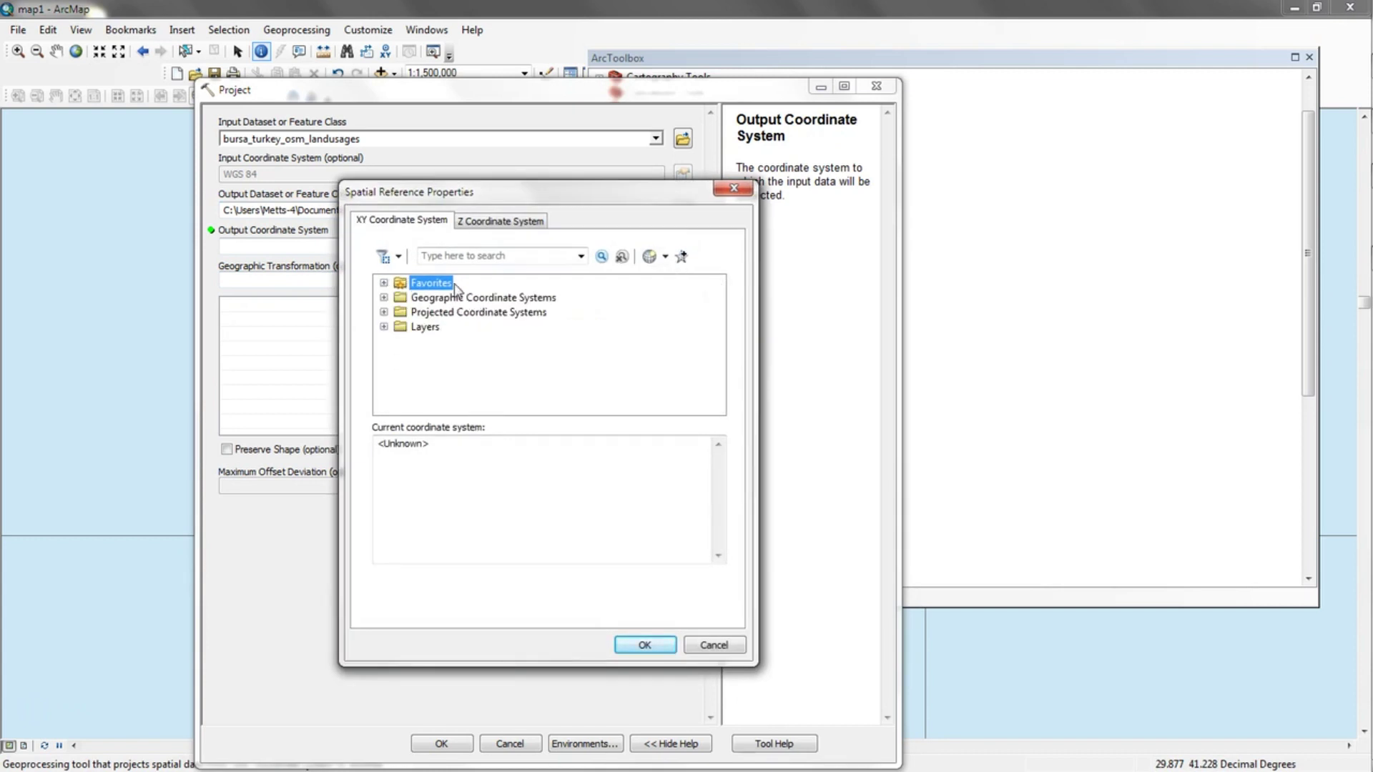
{"action": "left_click", "coordinate": [384, 313]}
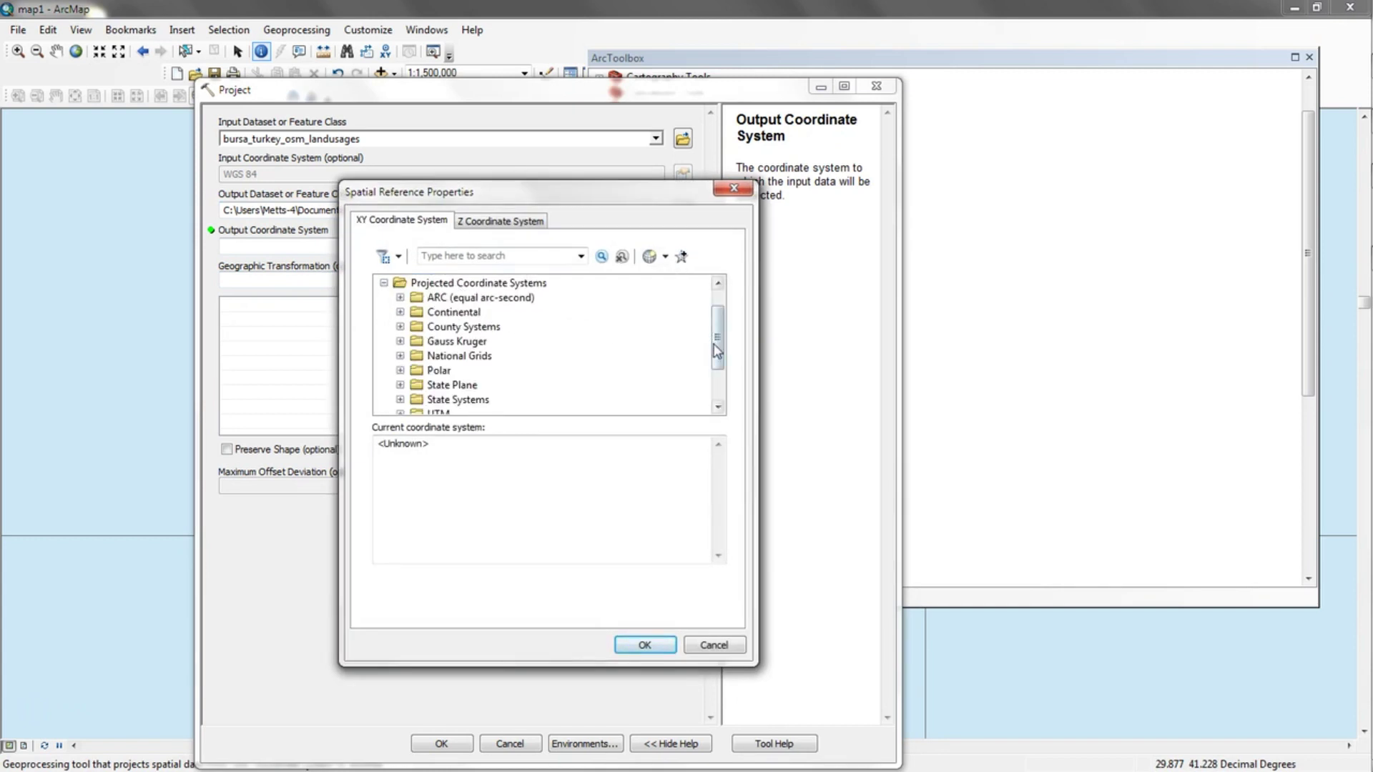
{"action": "left_click_drag", "start_coordinate": [718, 345], "coordinate": [719, 384]}
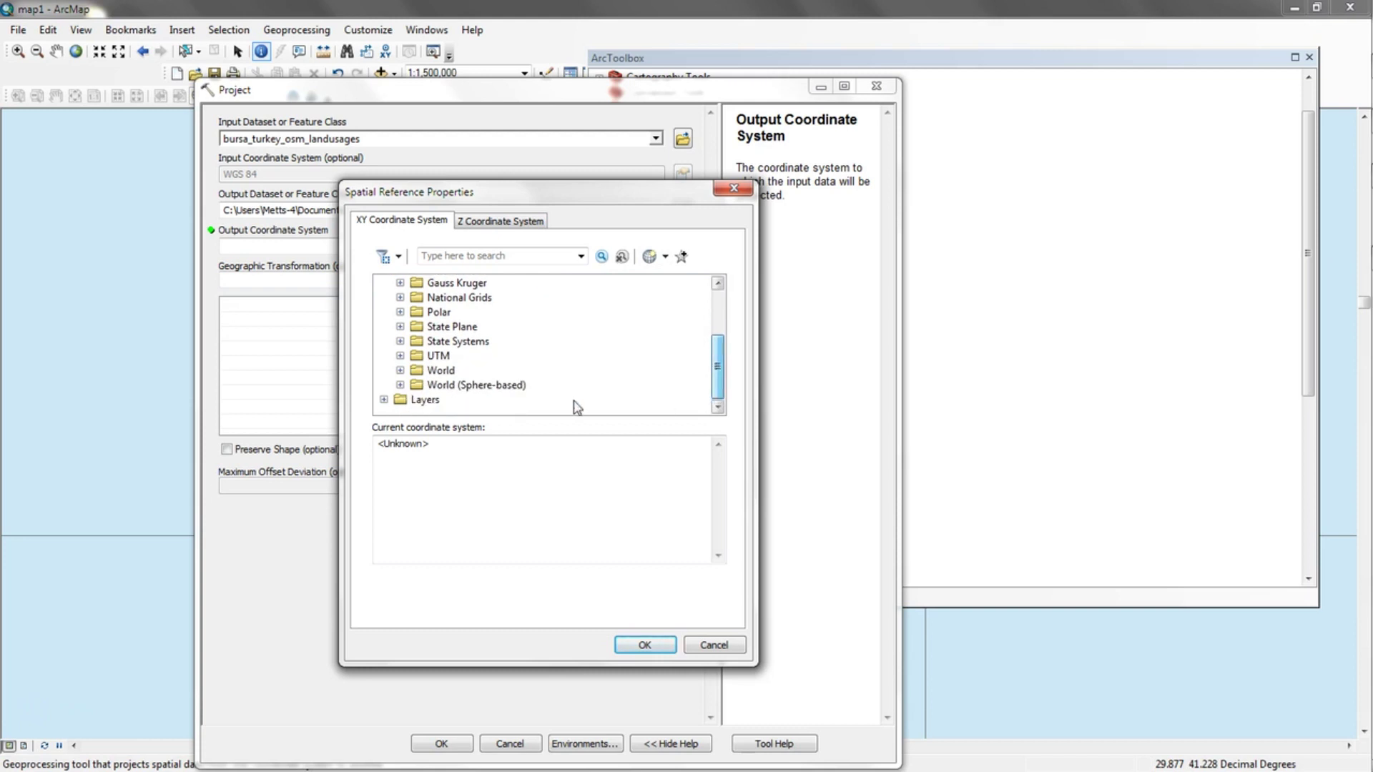
{"action": "left_click", "coordinate": [400, 356]}
{"action": "scroll", "coordinate": [717, 407], "scroll_direction": "down", "scroll_amount": 3}
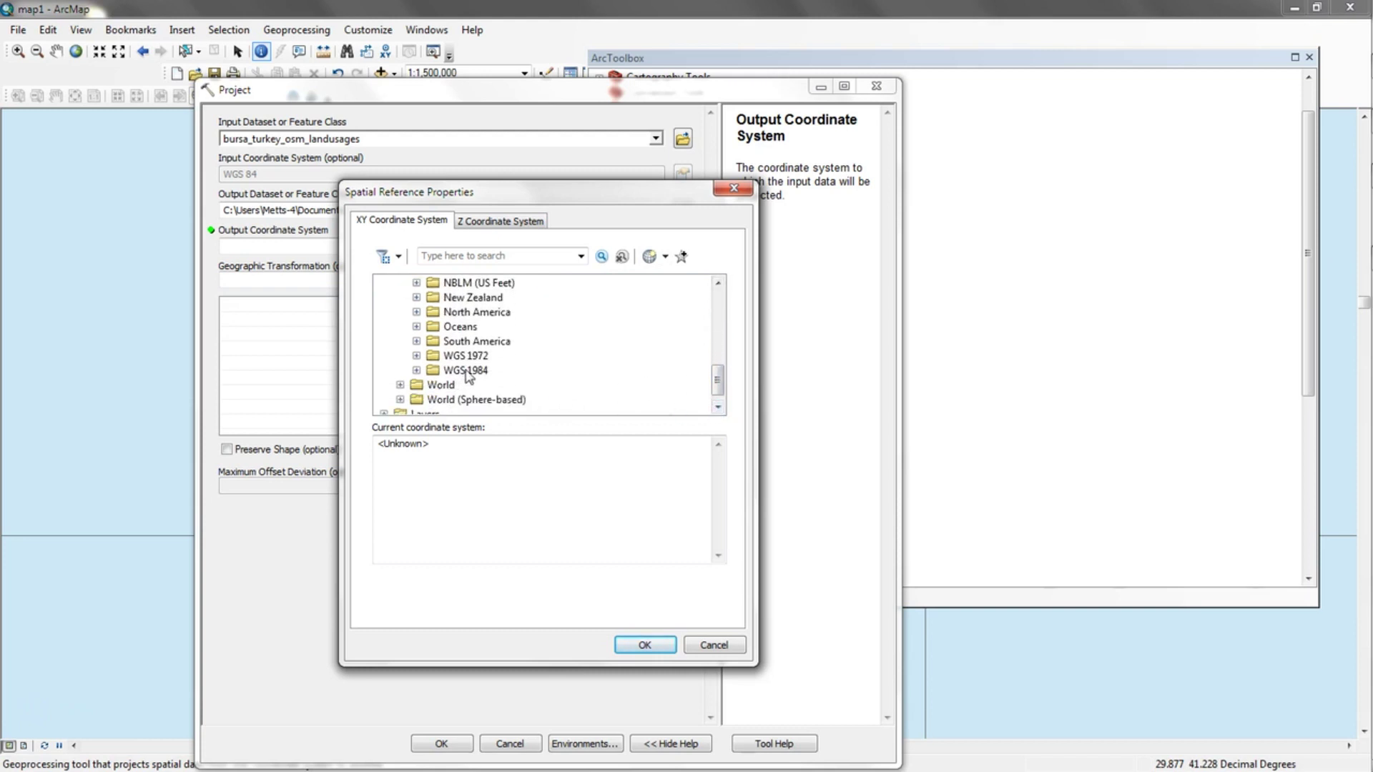
{"action": "double_click", "coordinate": [469, 372]}
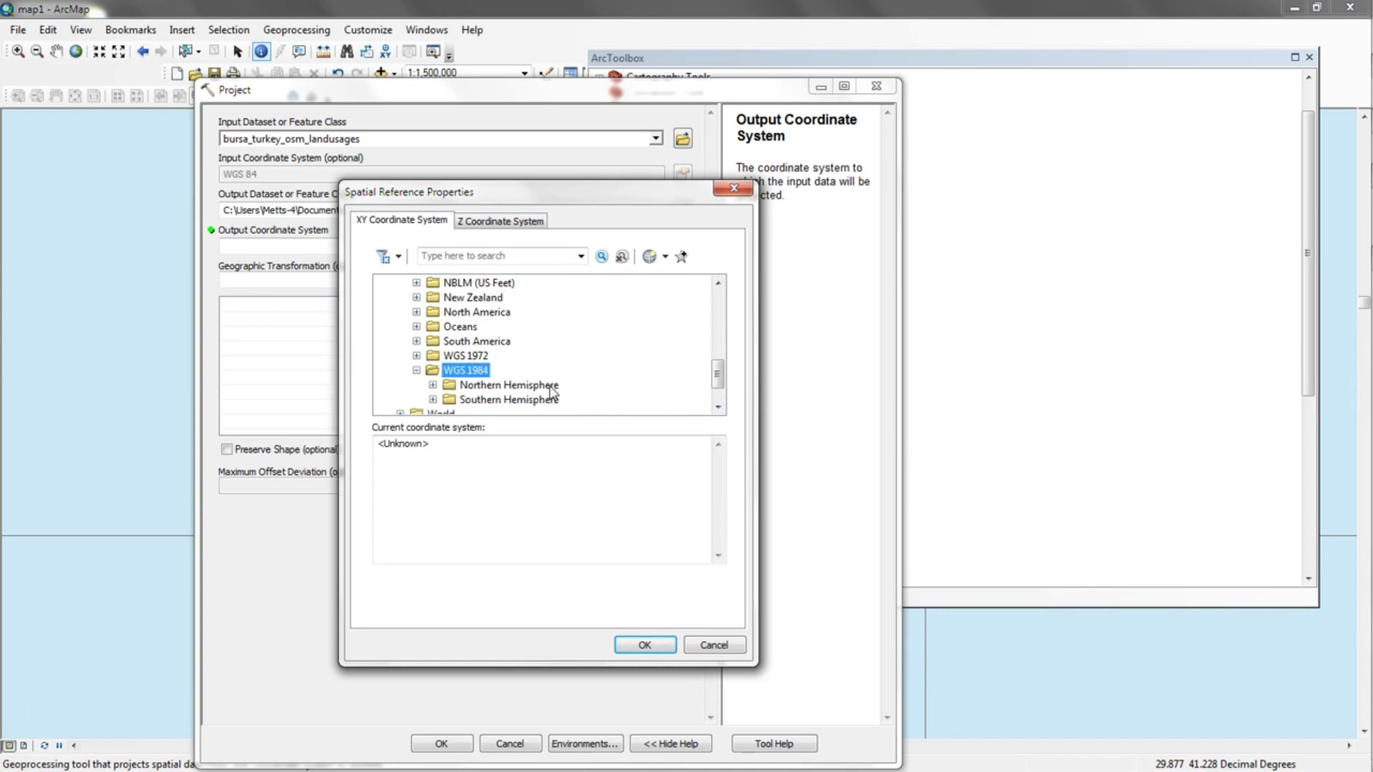
{"action": "double_click", "coordinate": [550, 386]}
{"action": "left_click", "coordinate": [552, 386]}
{"action": "scroll", "coordinate": [718, 407], "scroll_direction": "down", "scroll_amount": 4}
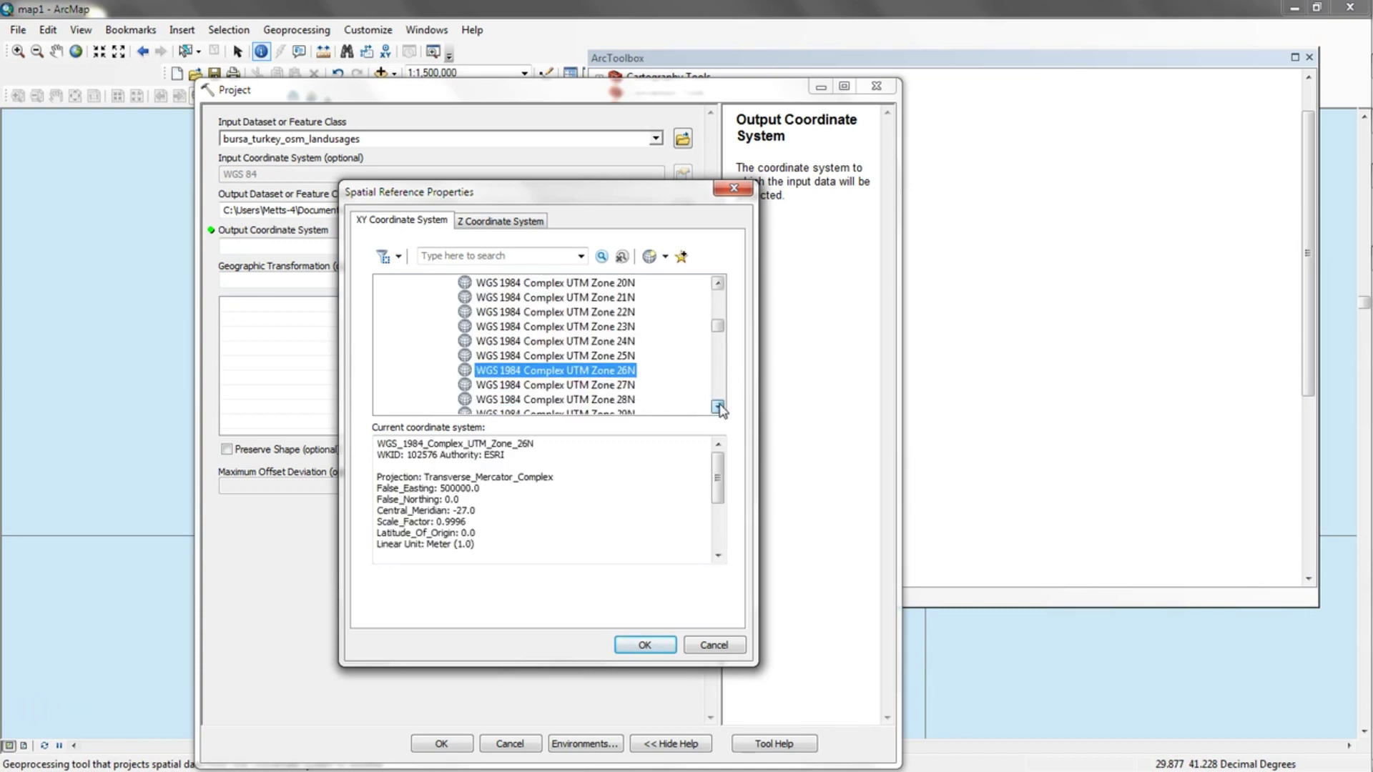
{"action": "scroll", "coordinate": [718, 408], "scroll_direction": "down", "scroll_amount": 10}
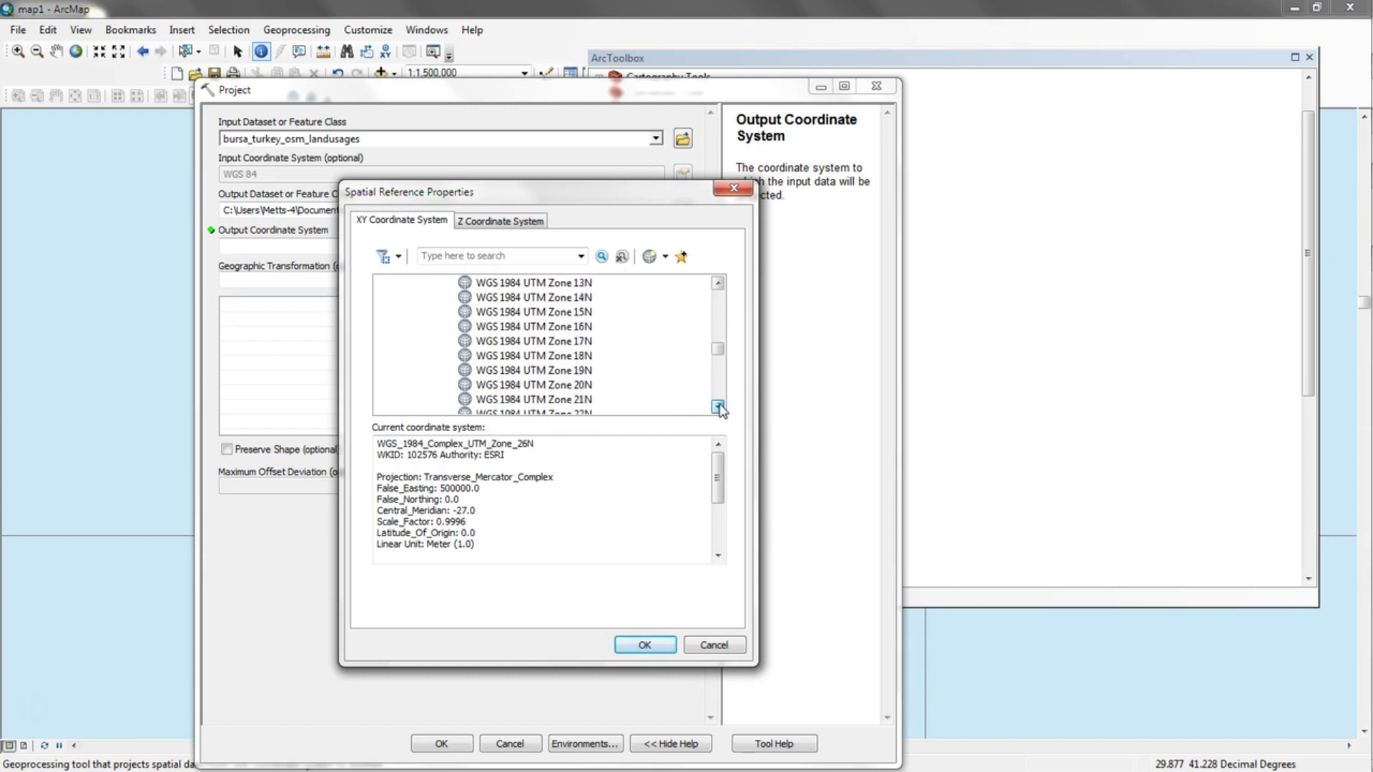
{"action": "scroll", "coordinate": [719, 407], "scroll_direction": "down", "scroll_amount": 7}
{"action": "left_click", "coordinate": [588, 371]}
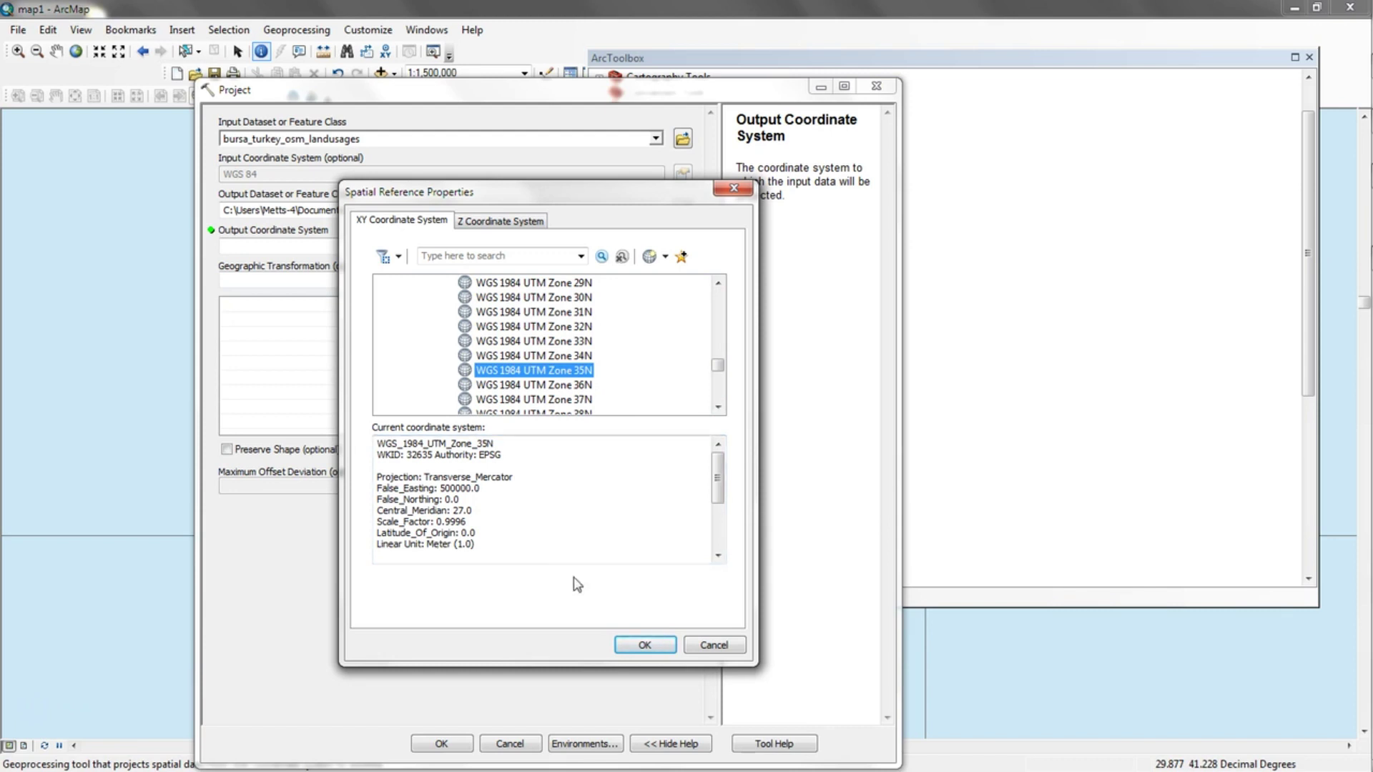
{"action": "left_click", "coordinate": [645, 646]}
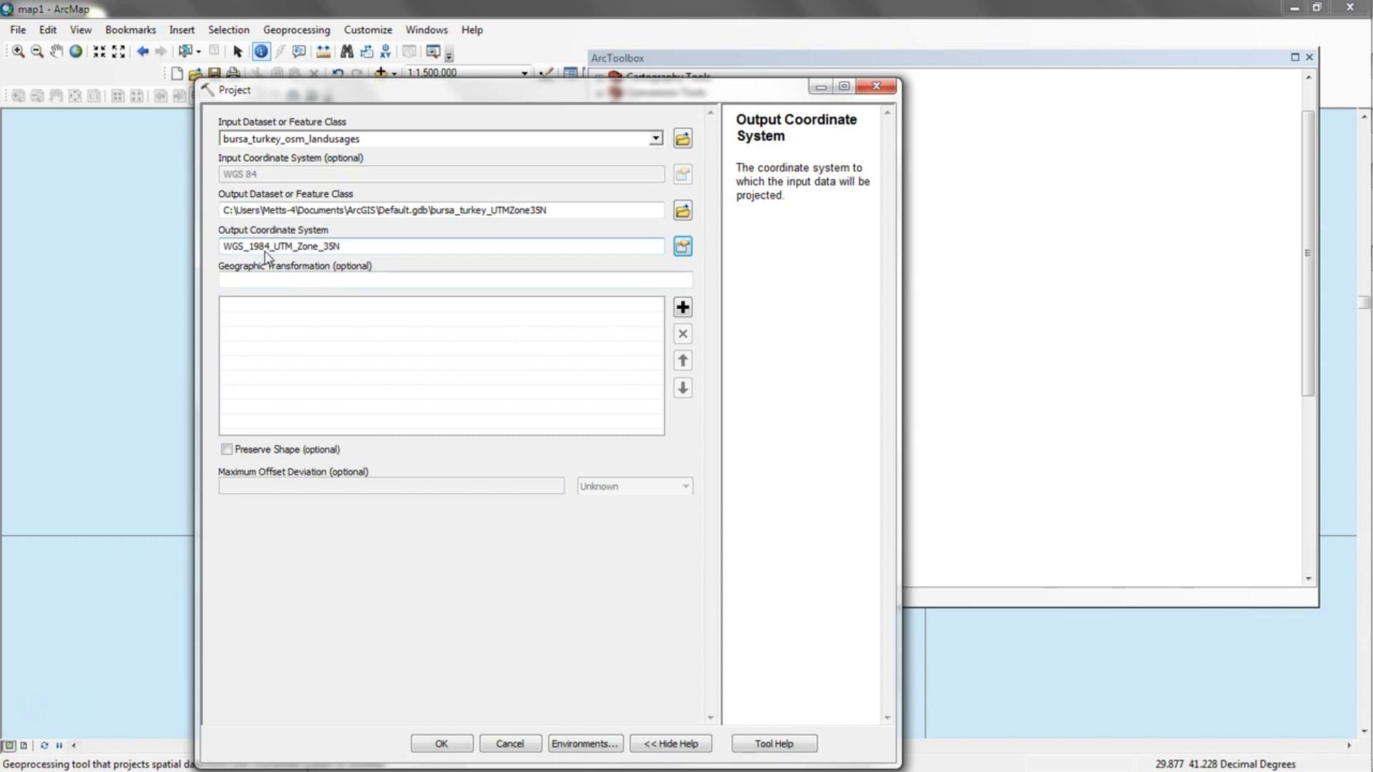
Run the Project tool on the Bursa land-use data, then close its results report and ArcToolbox
{"action": "left_click", "coordinate": [442, 745]}
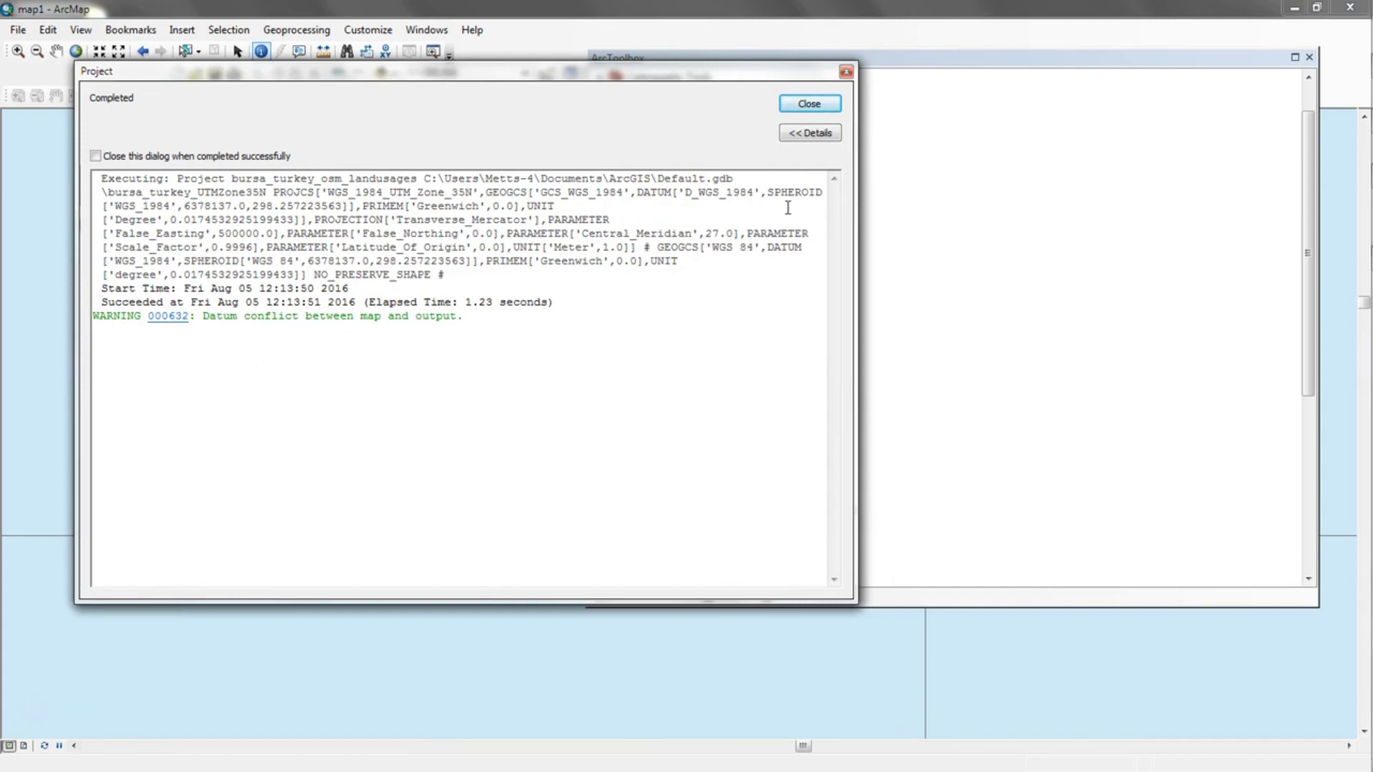
{"action": "left_click", "coordinate": [809, 105]}
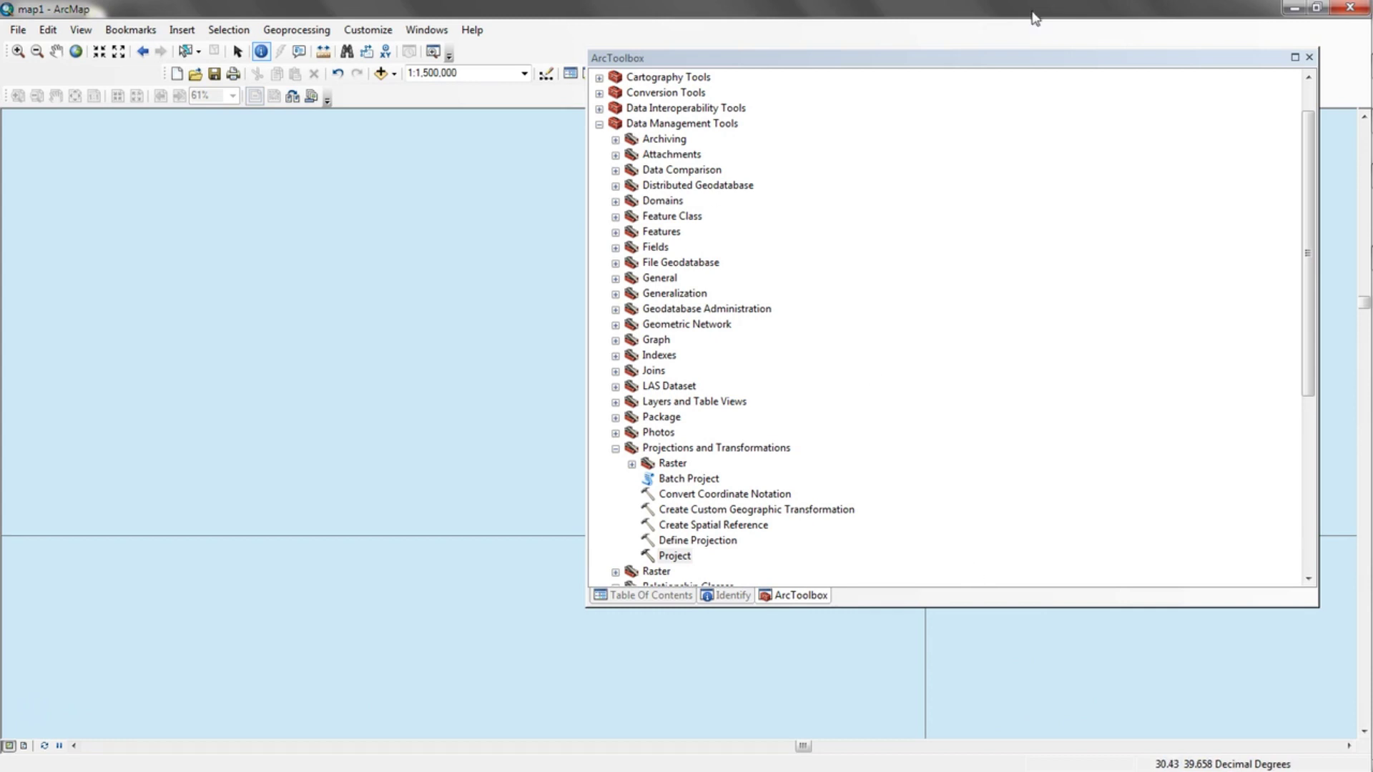
{"action": "left_click", "coordinate": [1310, 57]}
Examine the Shape_Length and Shape_Area fields in the attribute table of bursa_turkey_UTMZone35N and close the table
{"action": "left_click", "coordinate": [570, 73]}
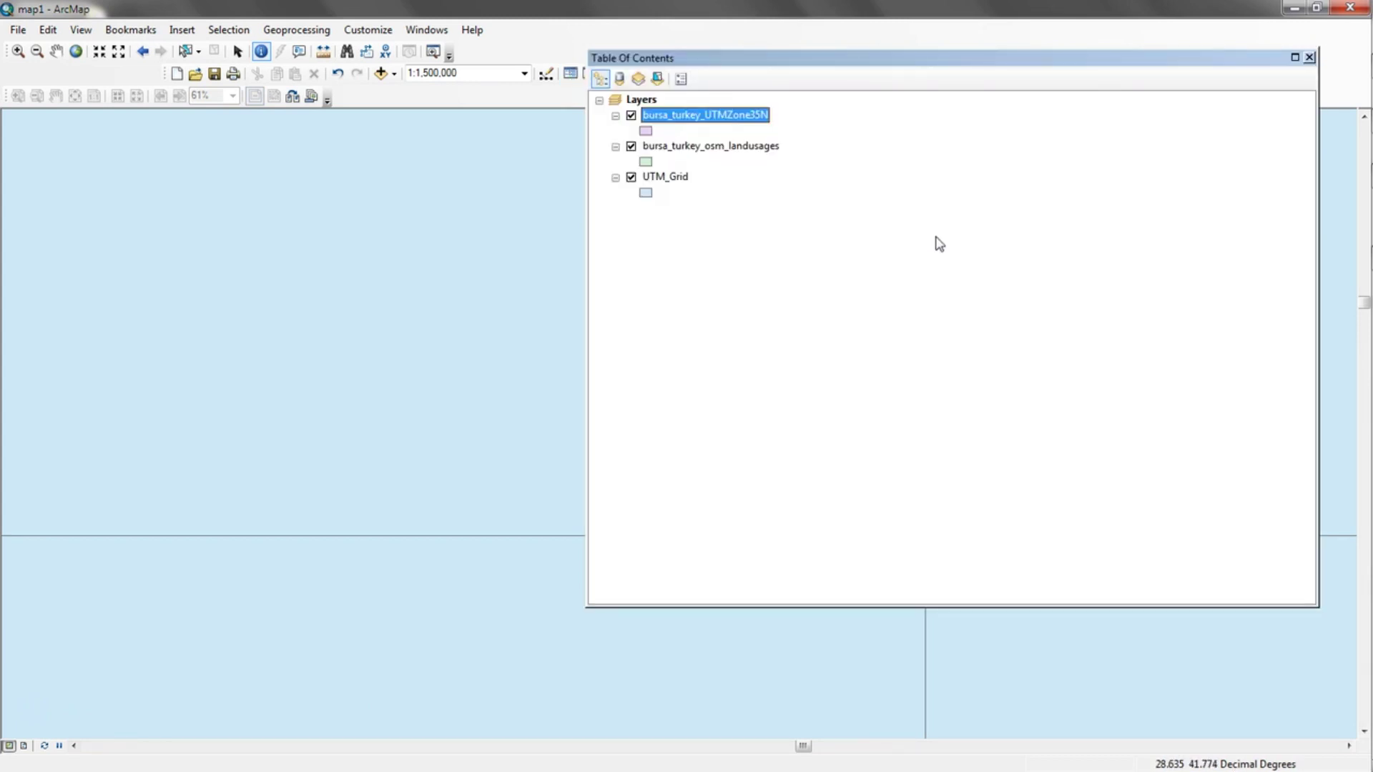
{"action": "right_click", "coordinate": [698, 123]}
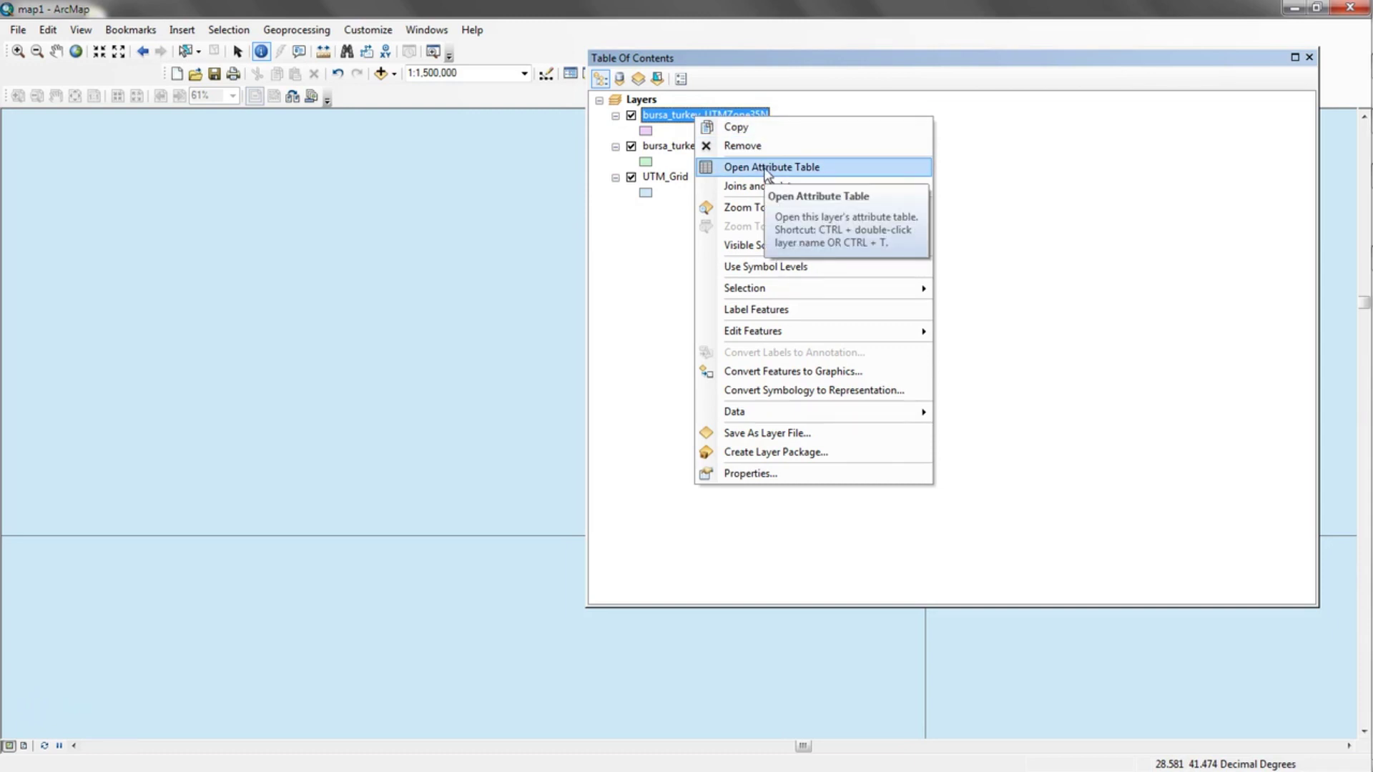
{"action": "left_click", "coordinate": [766, 169]}
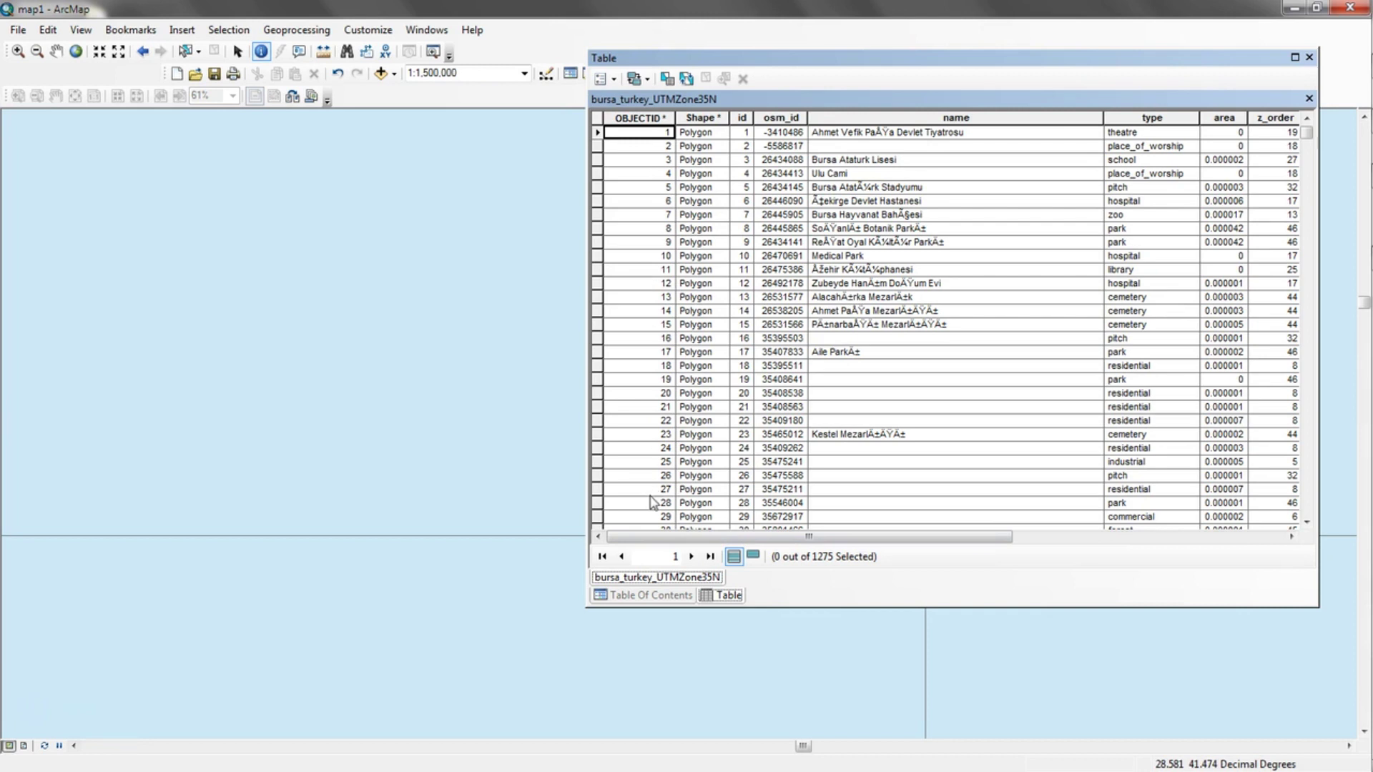
{"action": "left_click_drag", "start_coordinate": [646, 537], "coordinate": [909, 579]}
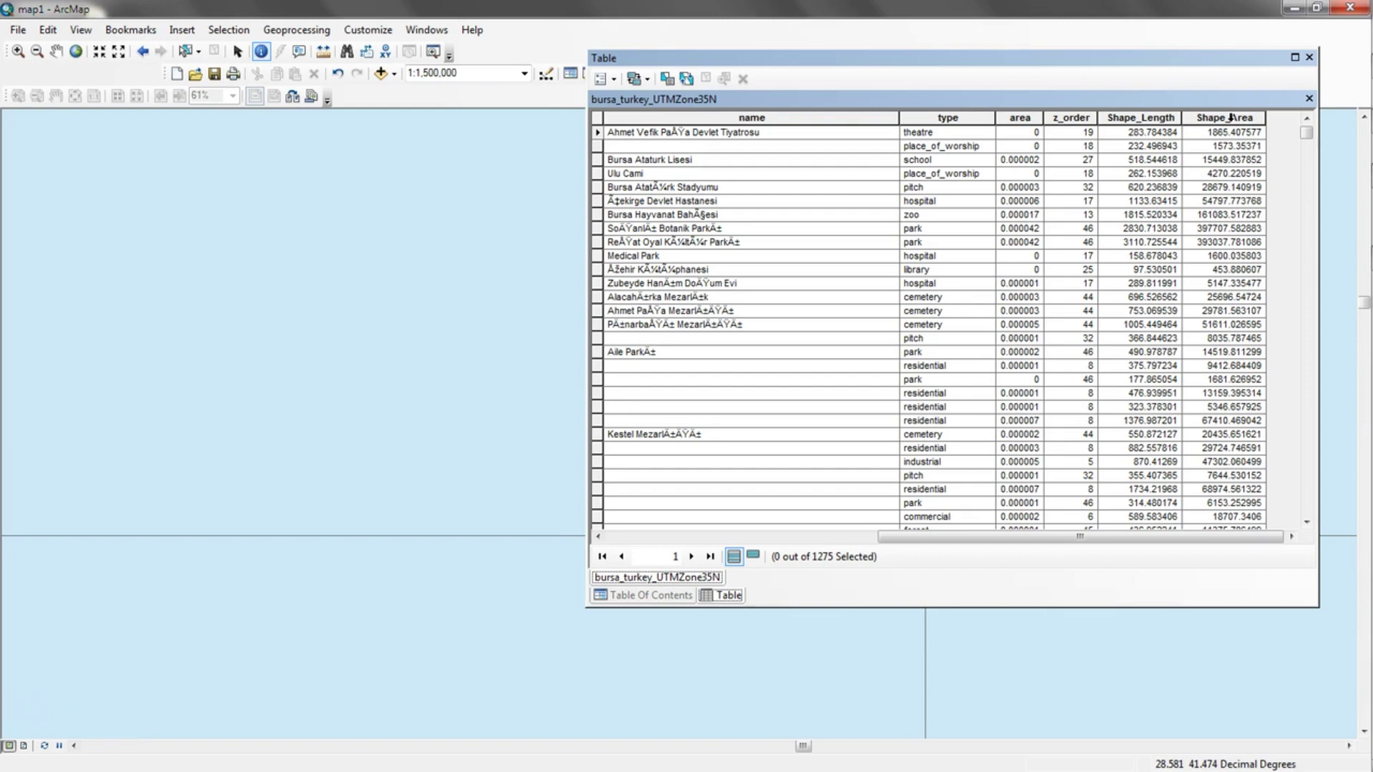
{"action": "scroll", "coordinate": [1220, 359], "scroll_direction": "down", "scroll_amount": 10}
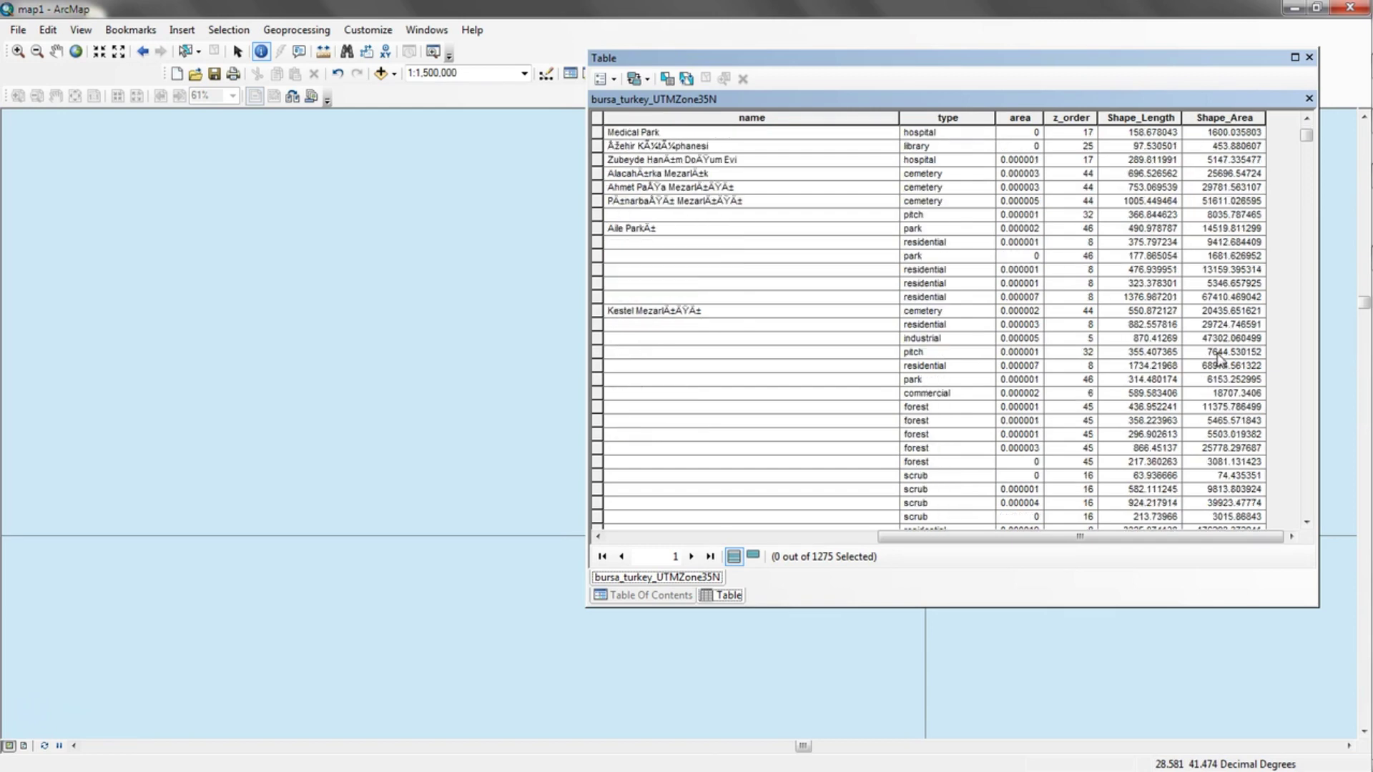
{"action": "scroll", "coordinate": [1220, 359], "scroll_direction": "down", "scroll_amount": 12}
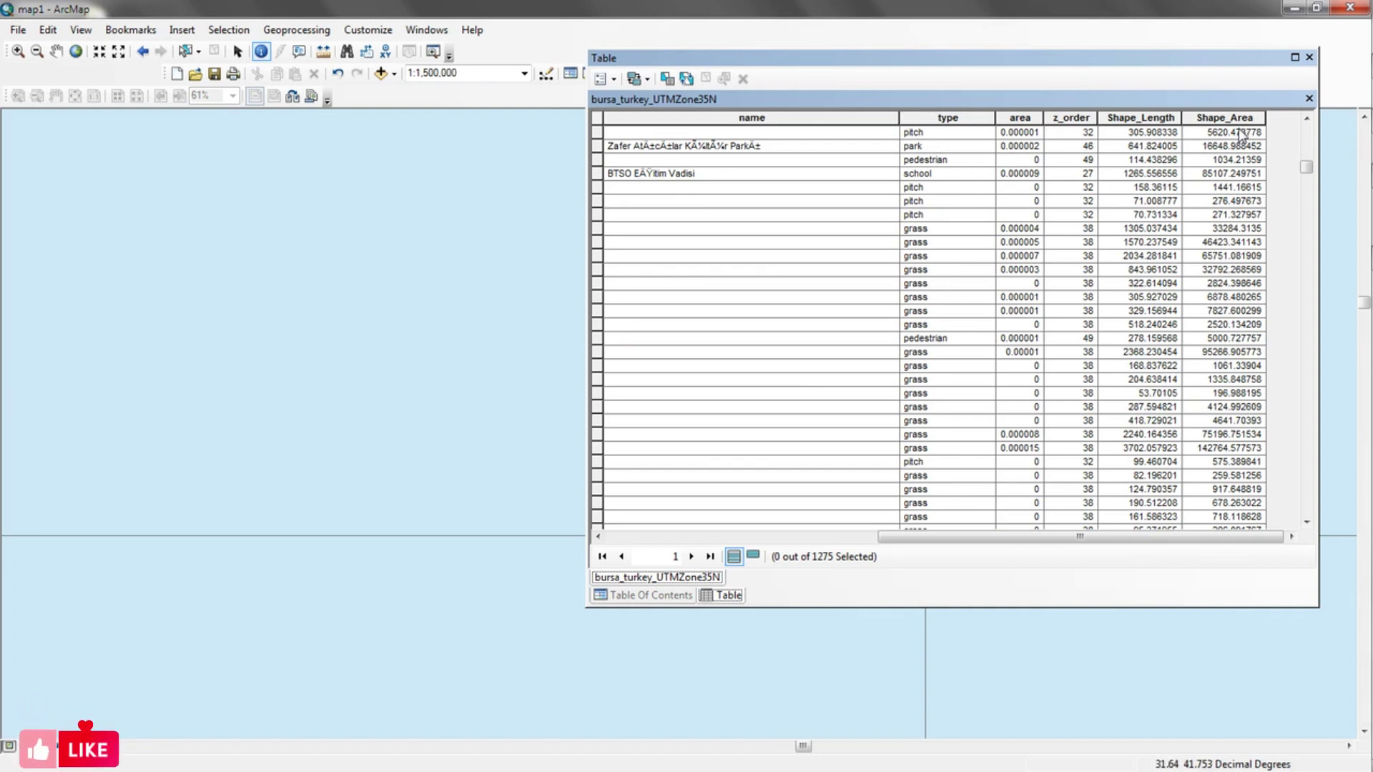
{"action": "left_click", "coordinate": [1309, 57]}
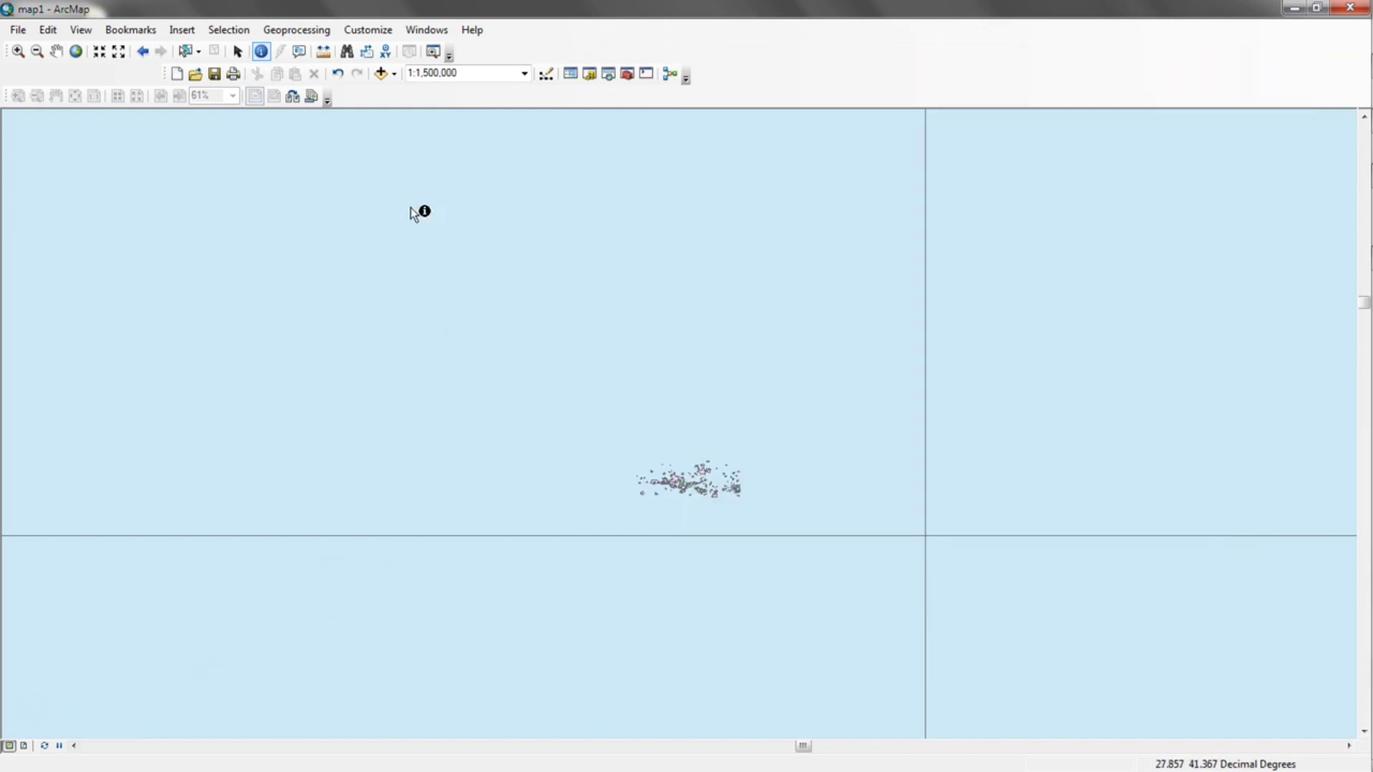
Switch to layout view and remove the bursa_turkey_osm_landusages and UTM_Grid layers from the map
{"action": "left_click", "coordinate": [570, 73]}
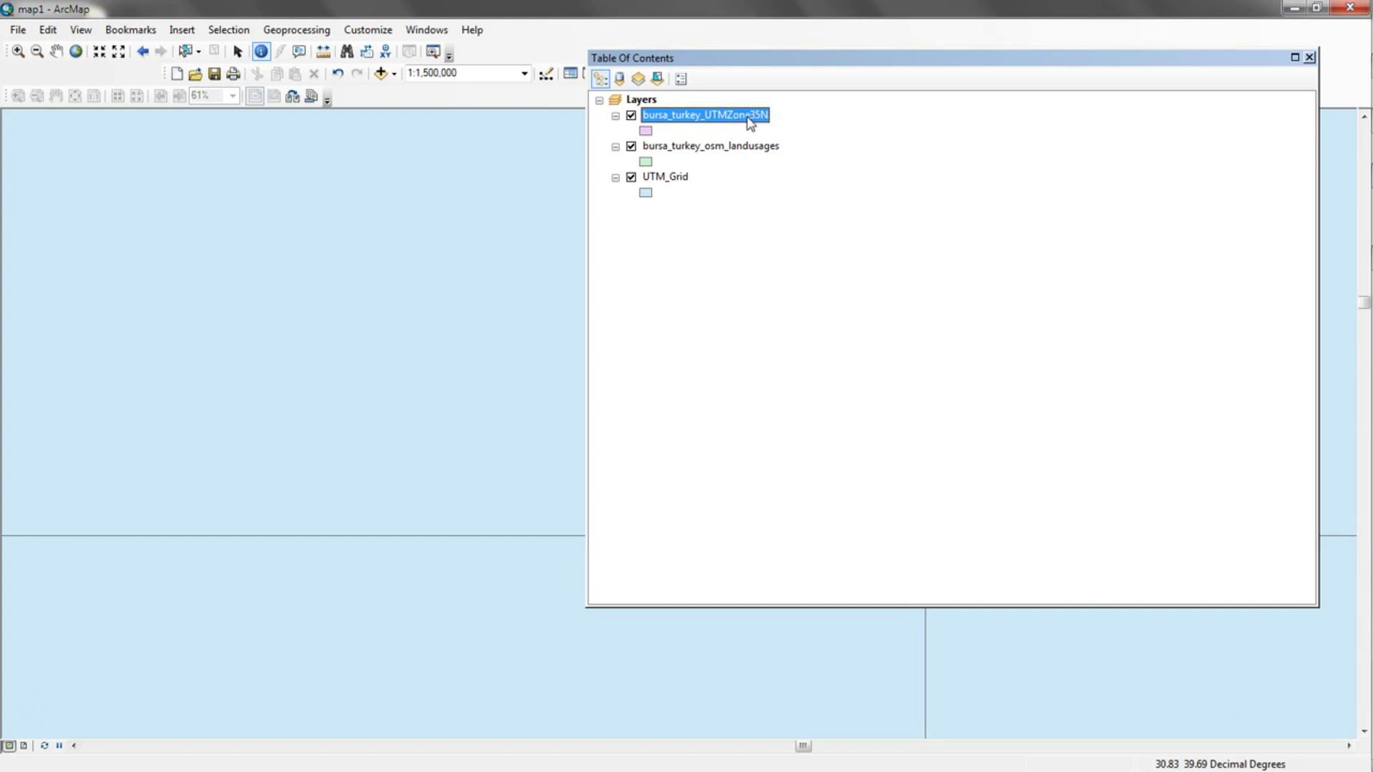
{"action": "left_click", "coordinate": [24, 745]}
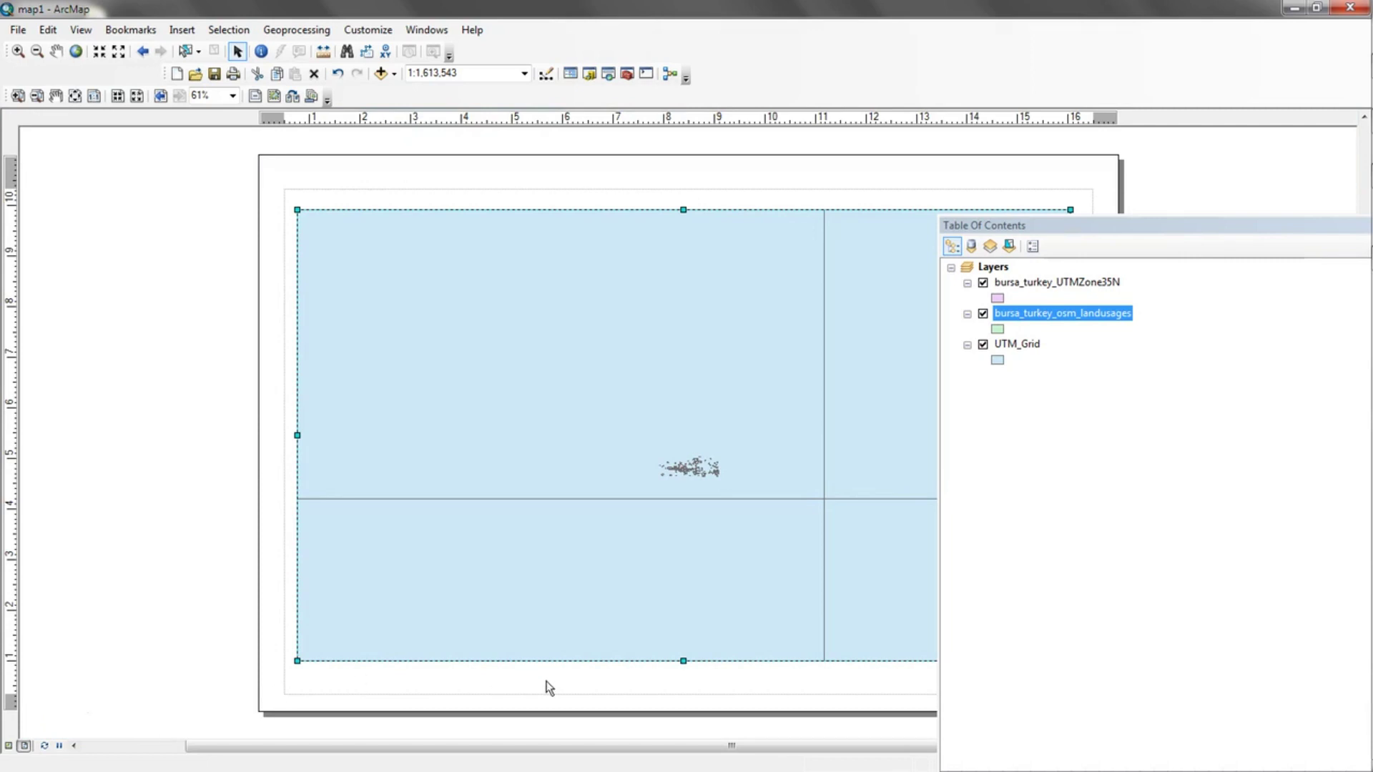
{"action": "right_click", "coordinate": [1094, 320]}
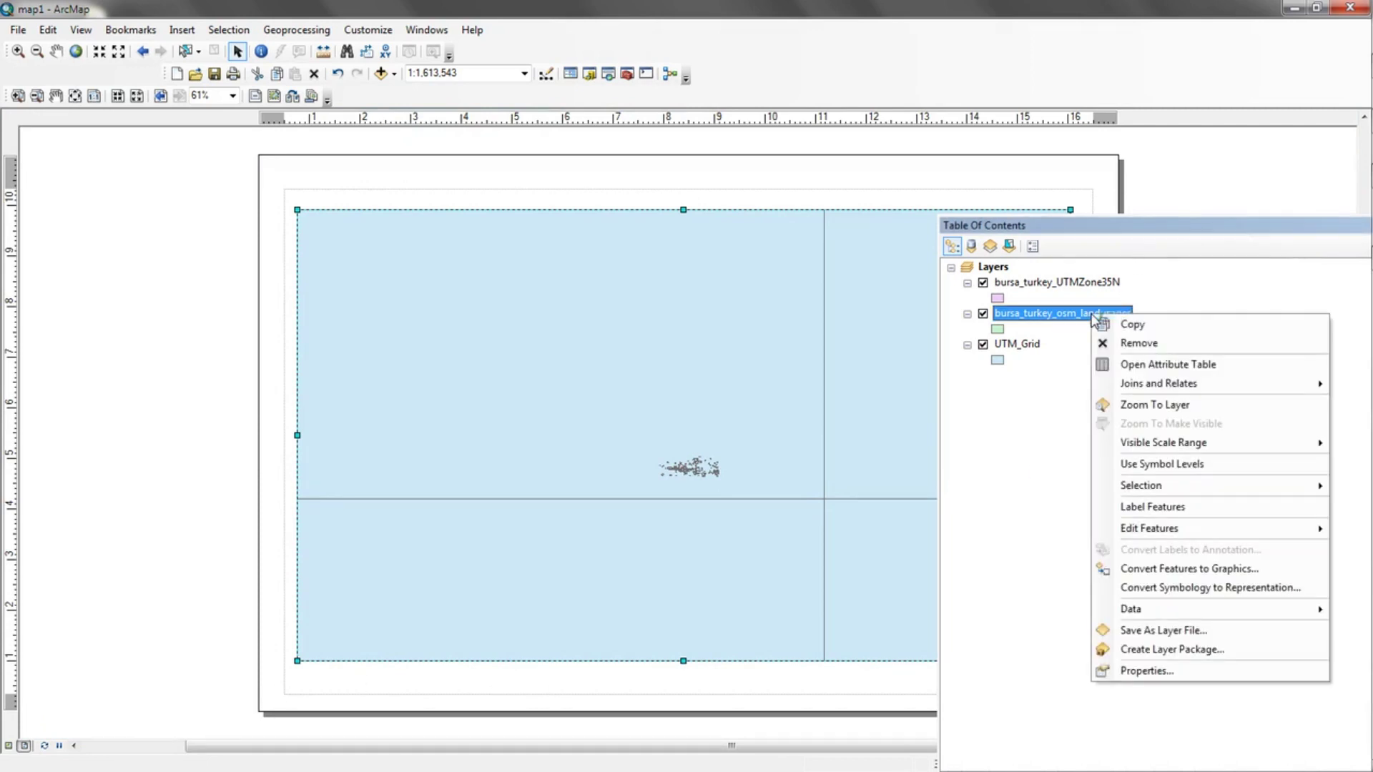
{"action": "left_click", "coordinate": [1129, 346]}
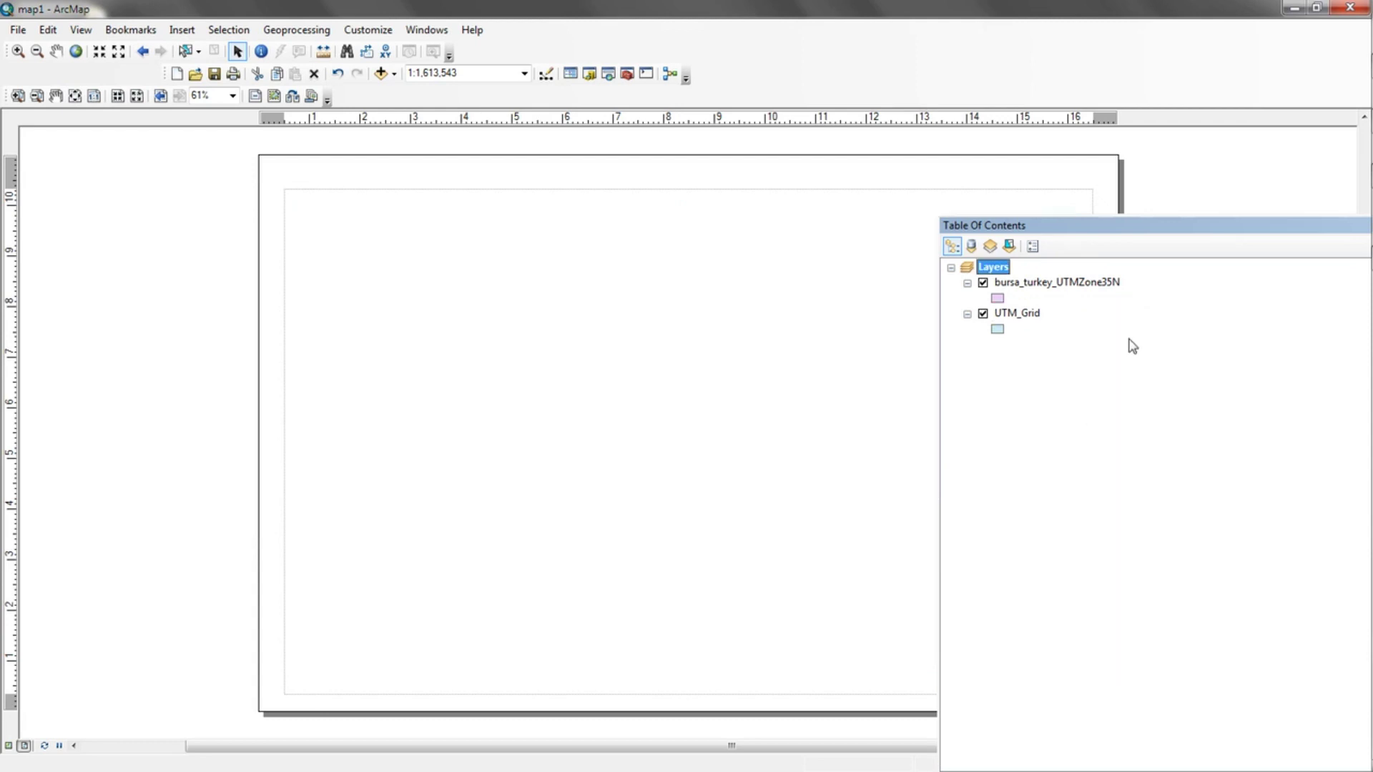
{"action": "right_click", "coordinate": [1028, 314]}
{"action": "left_click", "coordinate": [1075, 341]}
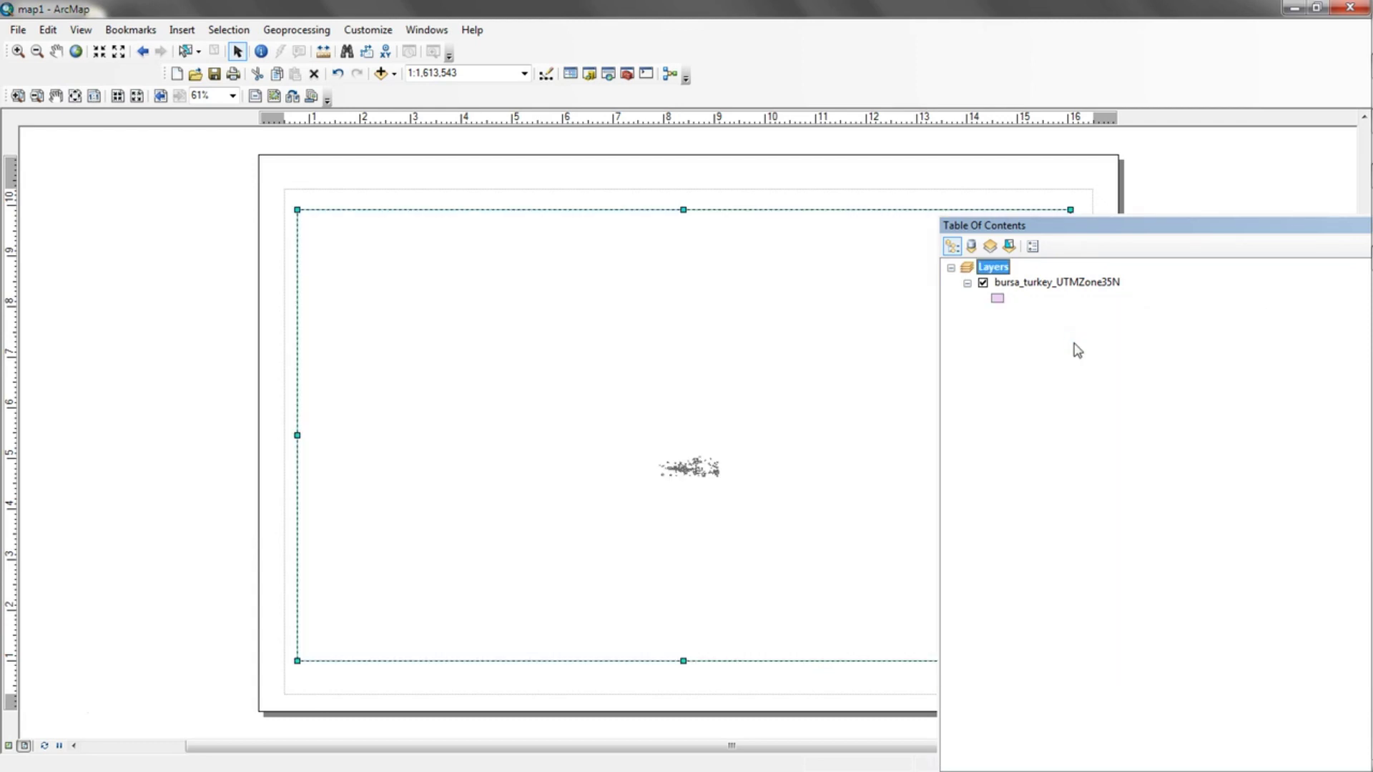
Check the projected coordinate system in the source properties of the bursa_turkey_UTMZone35N layer and close them without changes
{"action": "right_click", "coordinate": [1090, 284]}
{"action": "left_click", "coordinate": [1159, 642]}
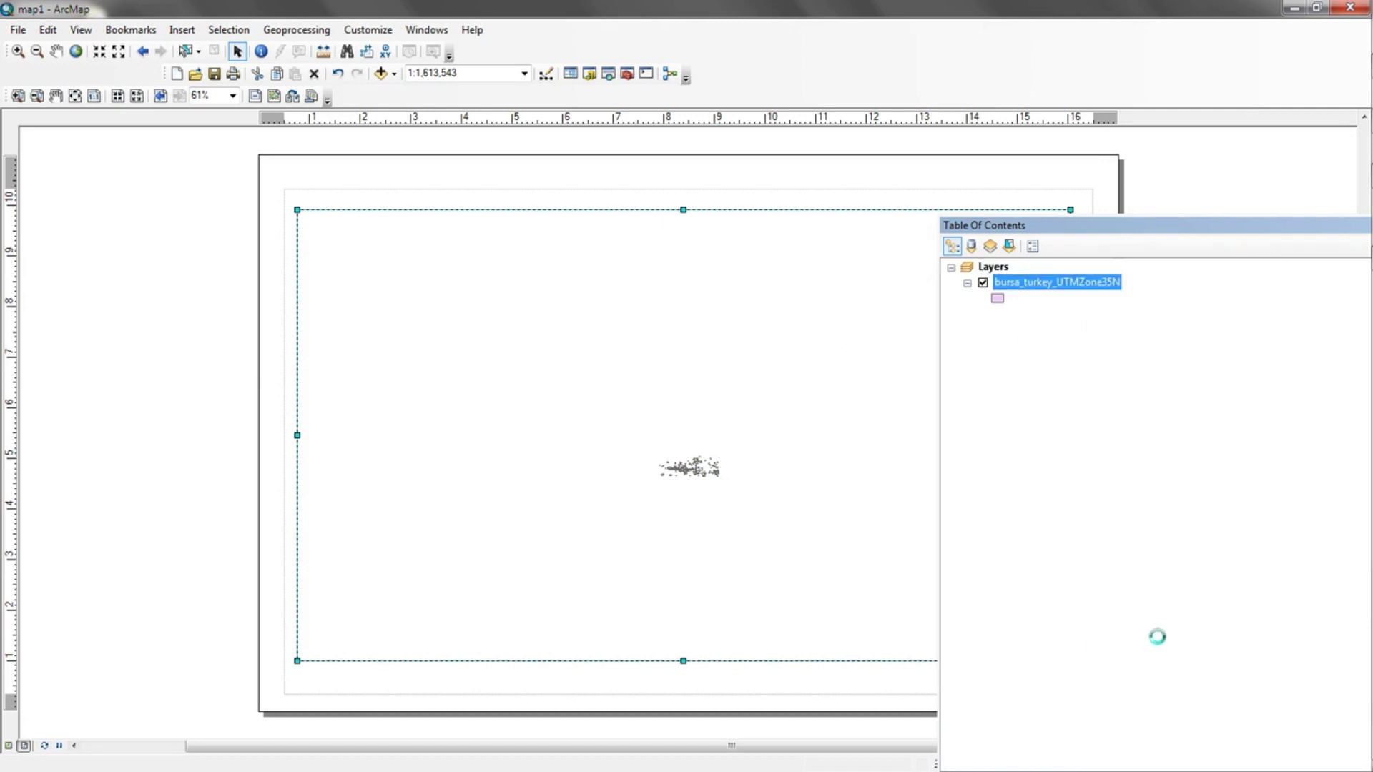
{"action": "scroll", "coordinate": [823, 358], "scroll_direction": "down", "scroll_amount": 3}
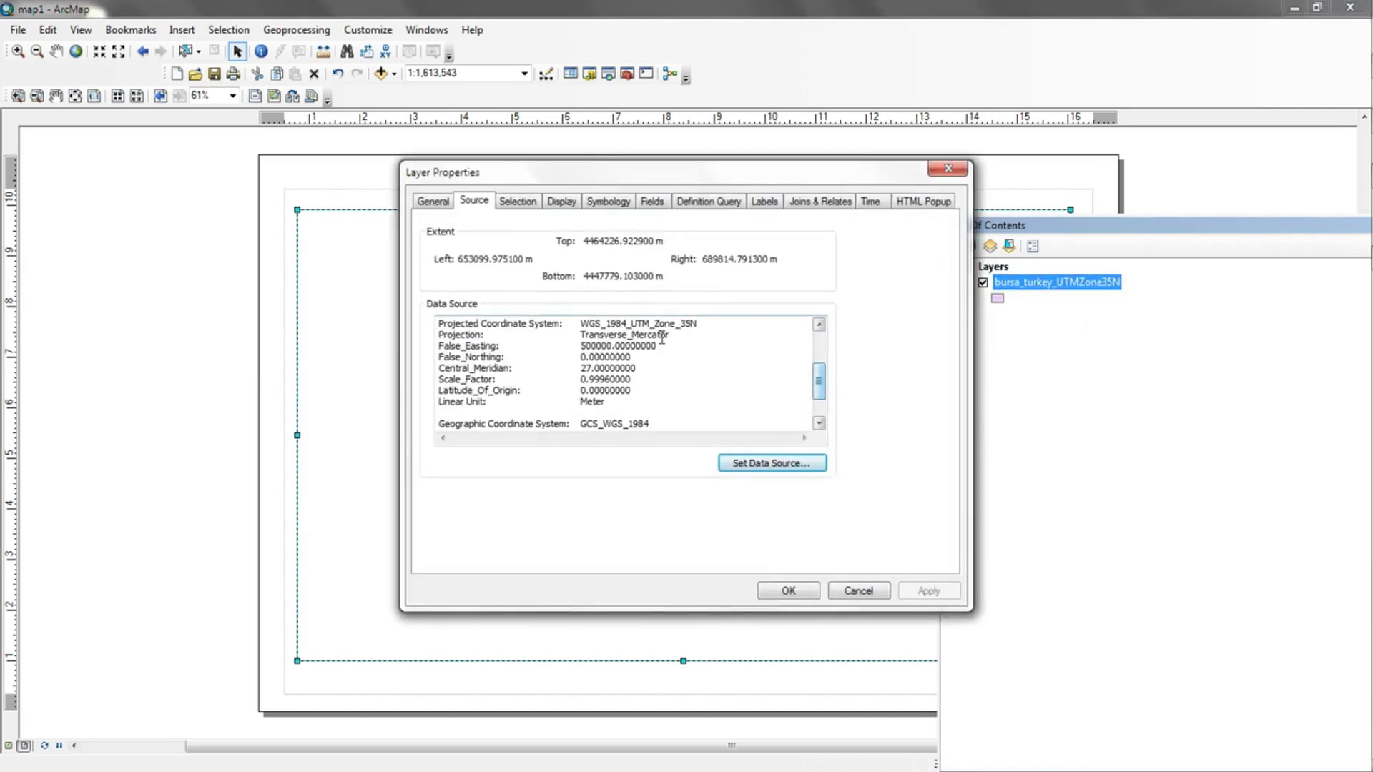
{"action": "left_click", "coordinate": [865, 590]}
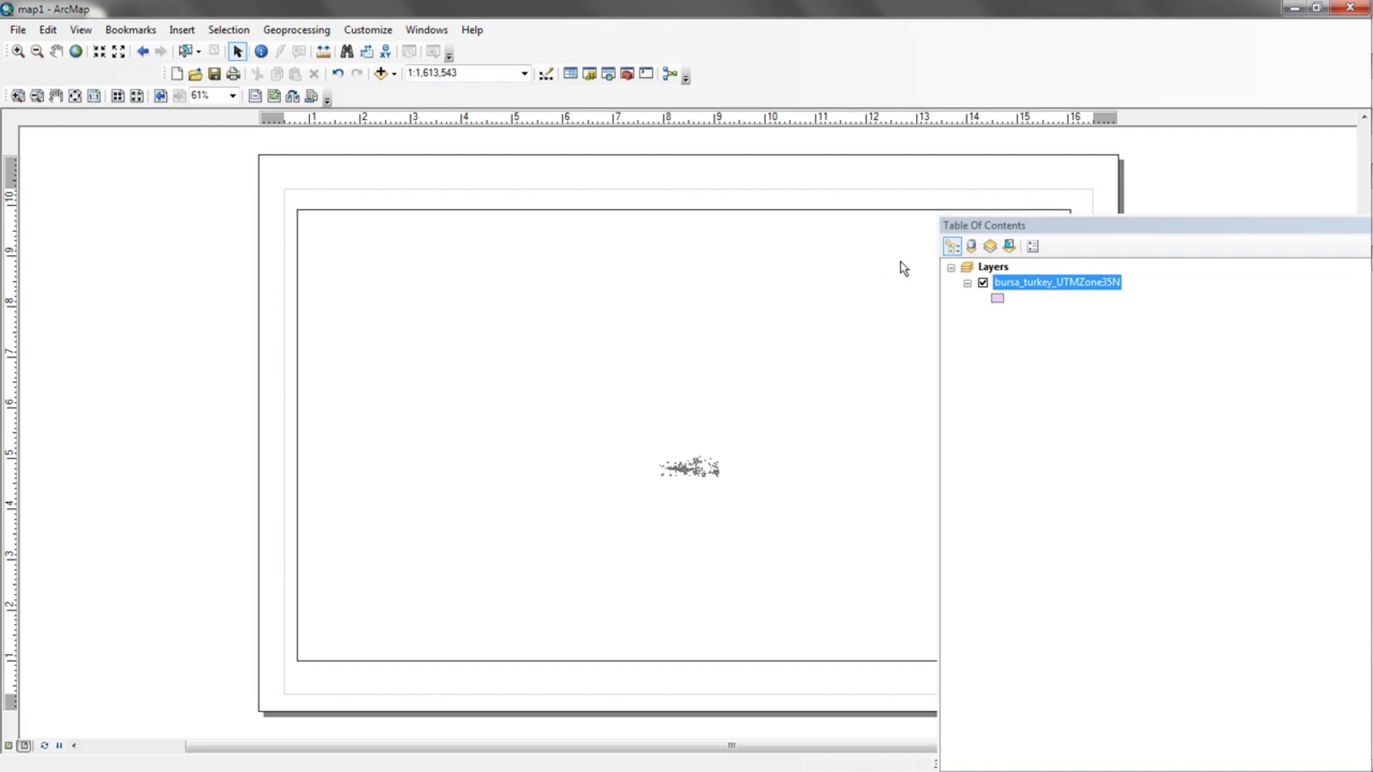
Open the coordinate system properties of the data frame and start importing a coordinate system from a dataset
{"action": "left_click", "coordinate": [595, 313]}
{"action": "right_click", "coordinate": [524, 293]}
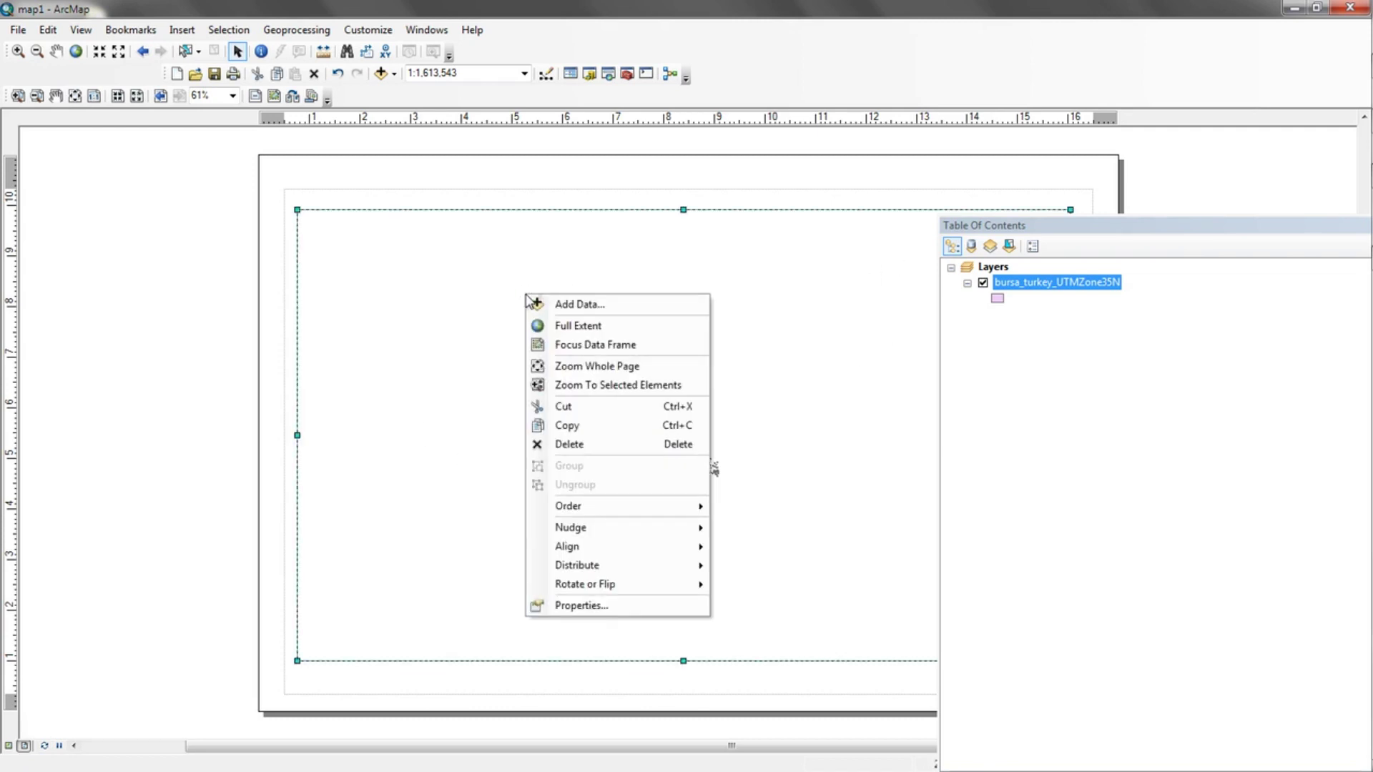
{"action": "left_click", "coordinate": [597, 604]}
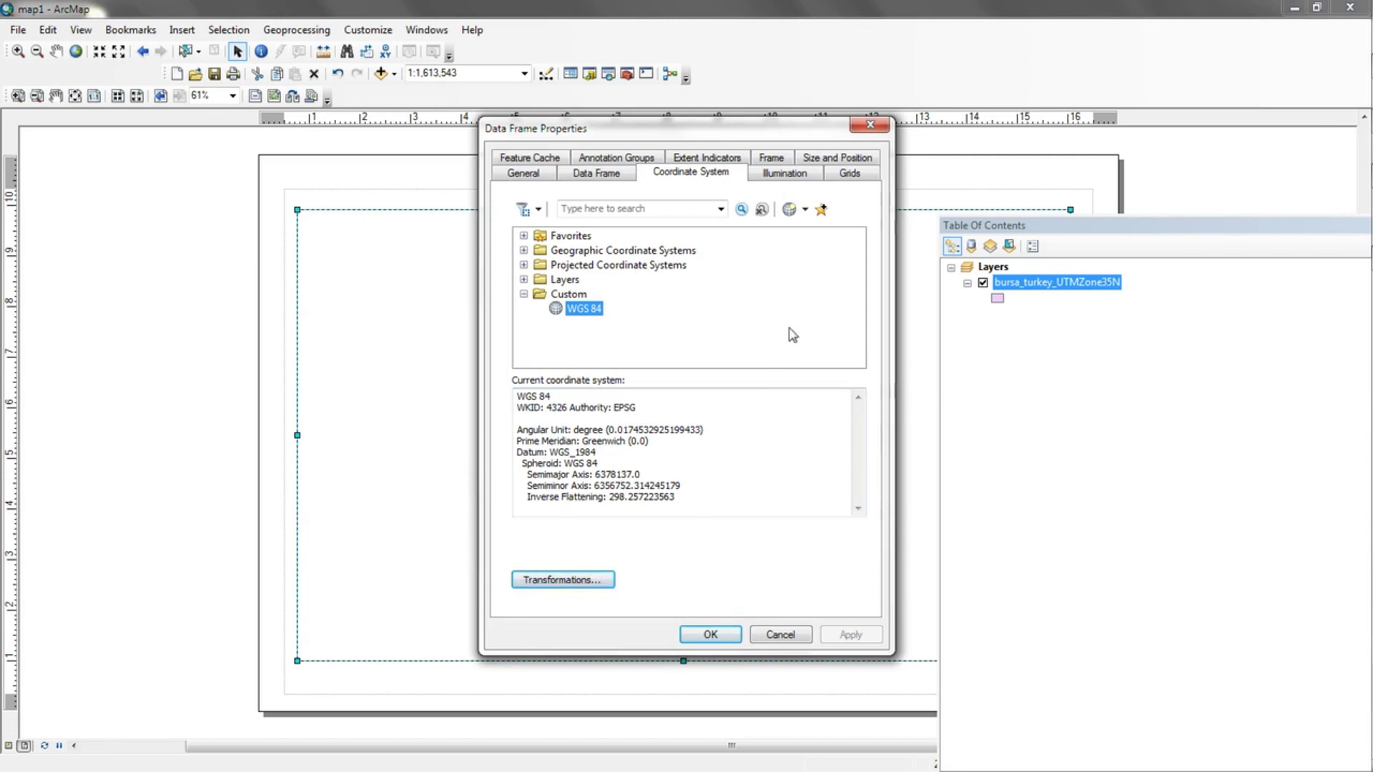
{"action": "left_click", "coordinate": [805, 209]}
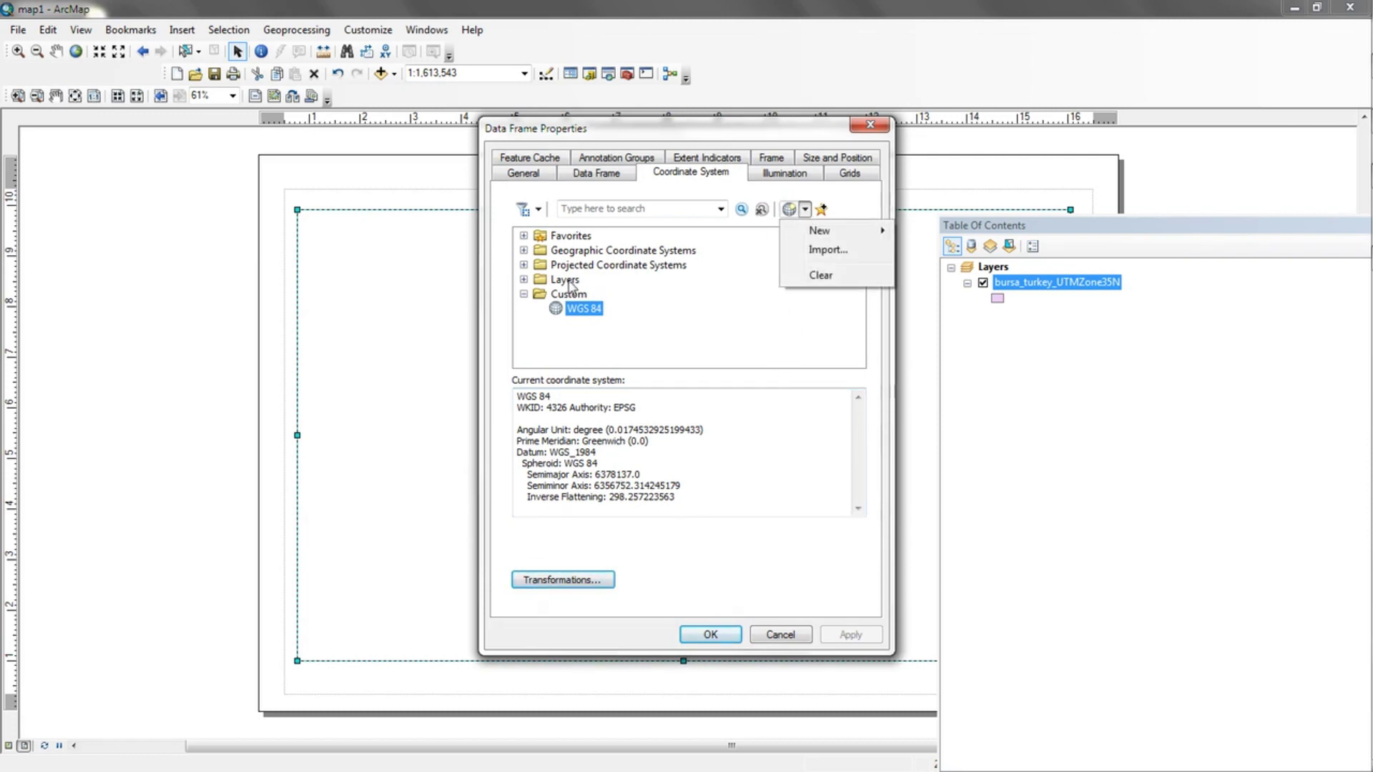
{"action": "left_click", "coordinate": [834, 251]}
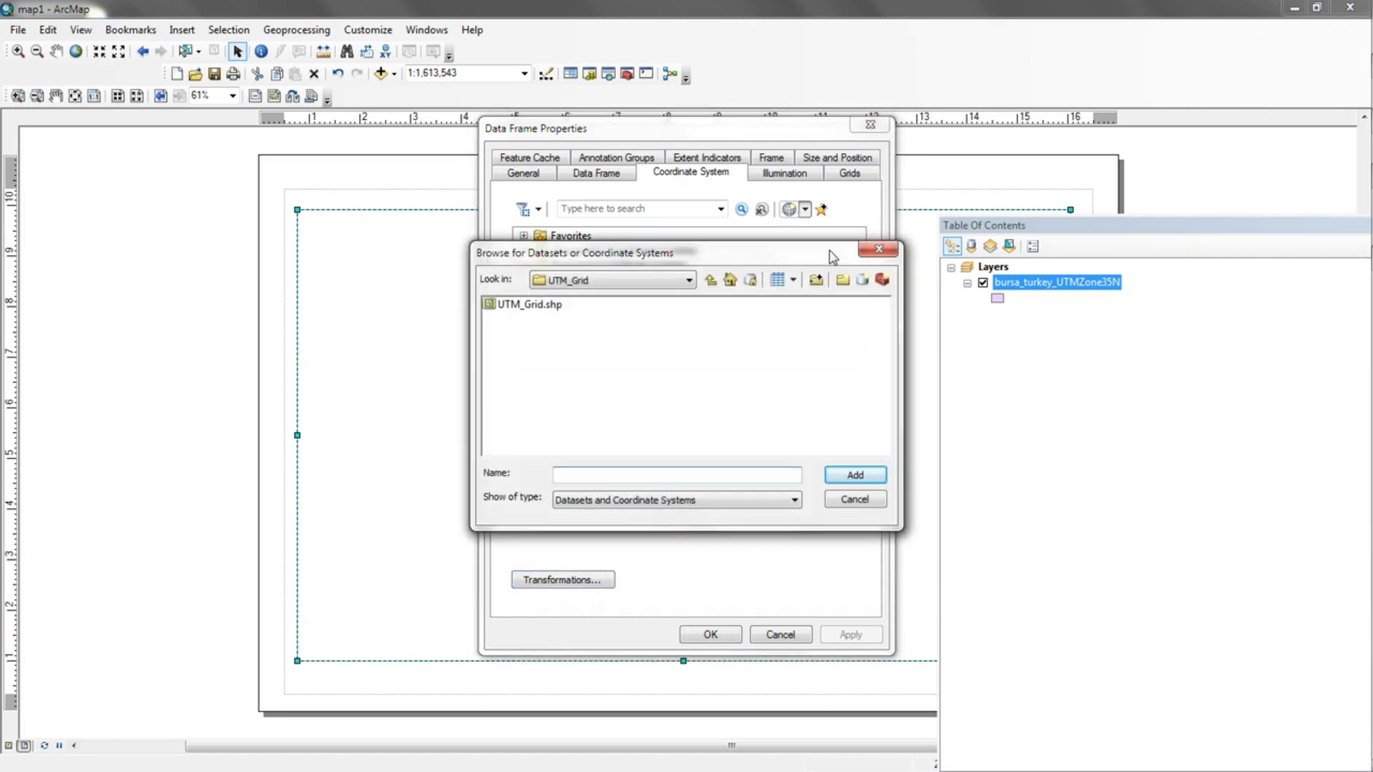
Import the data frame's coordinate system from bursa_turkey_UTMZone35N in Default.gdb and accept the properties
{"action": "left_click", "coordinate": [710, 279]}
{"action": "left_click", "coordinate": [710, 279]}
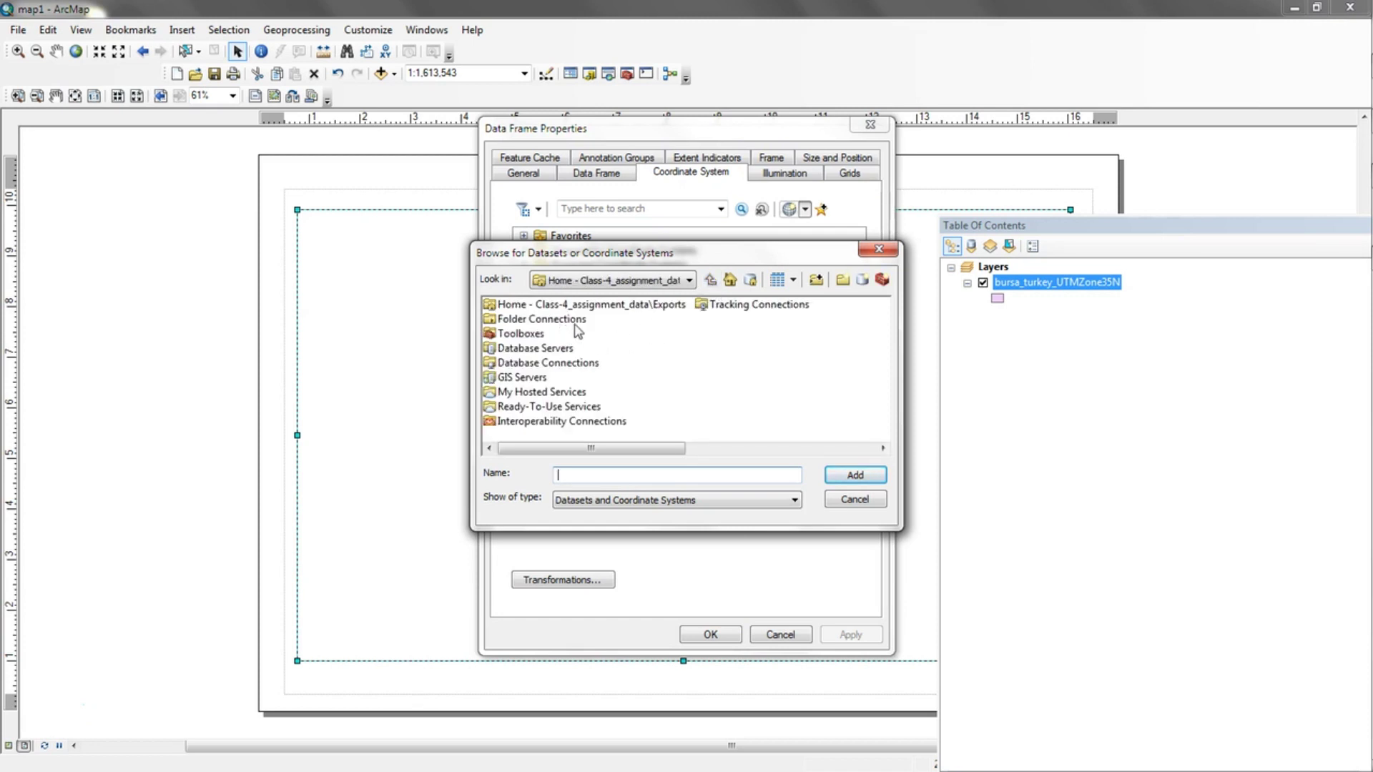
{"action": "left_click", "coordinate": [750, 280]}
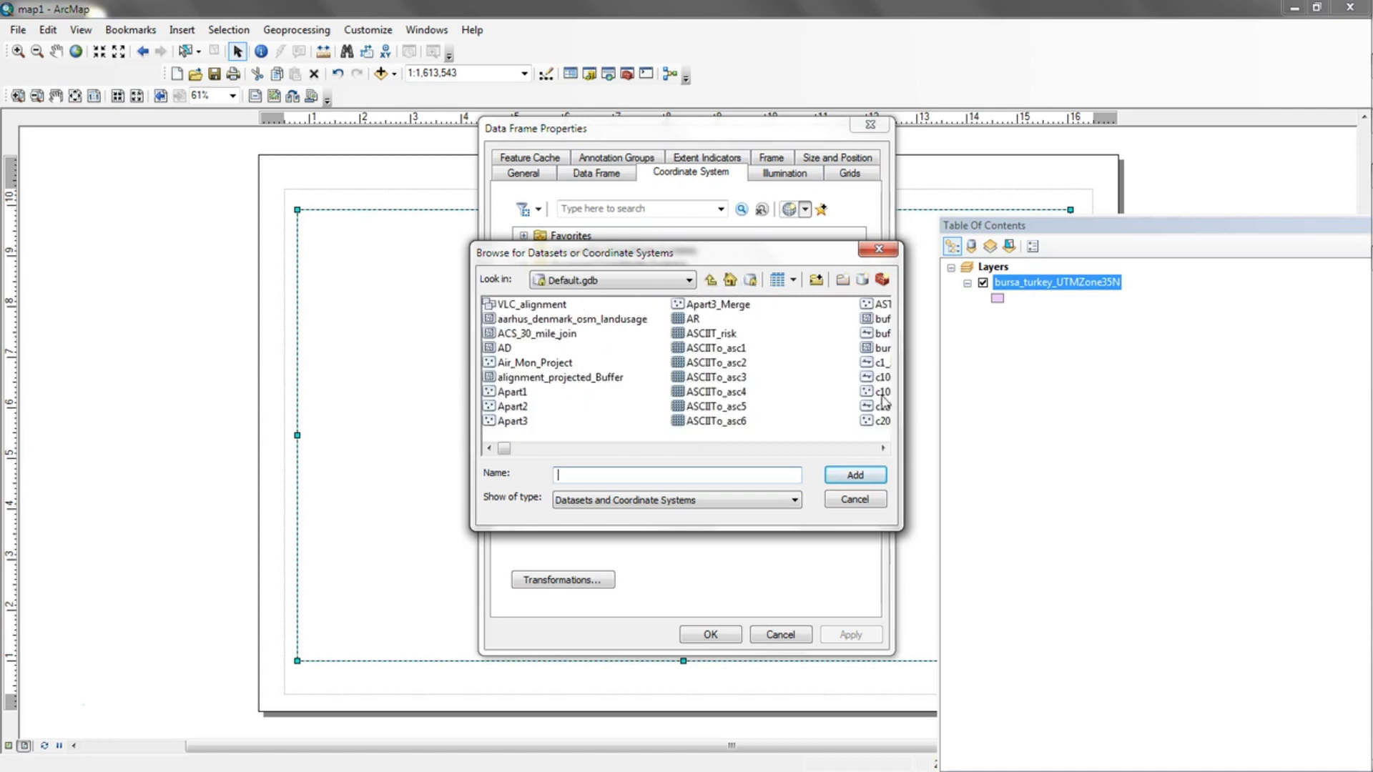
{"action": "left_click_drag", "start_coordinate": [884, 448], "coordinate": [883, 451]}
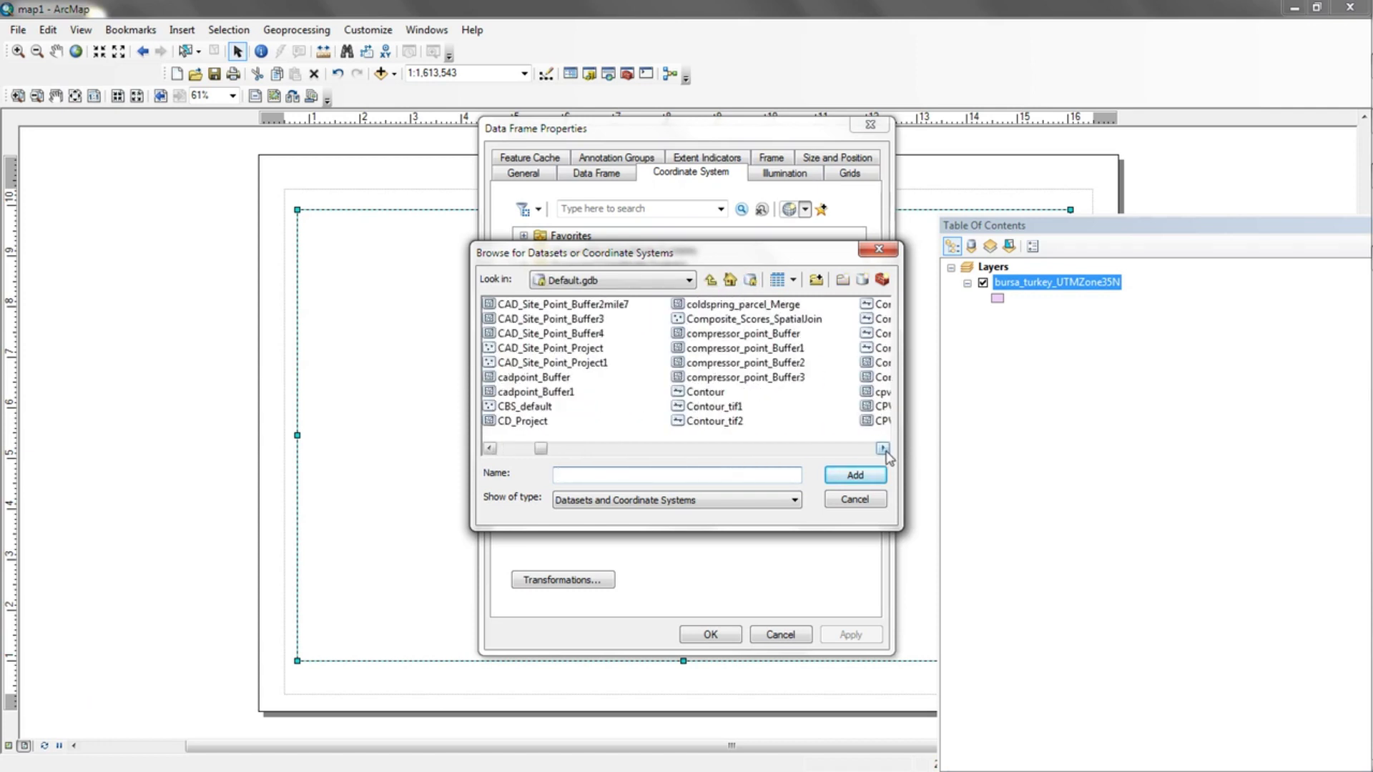
{"action": "left_click_drag", "start_coordinate": [489, 450], "coordinate": [490, 452]}
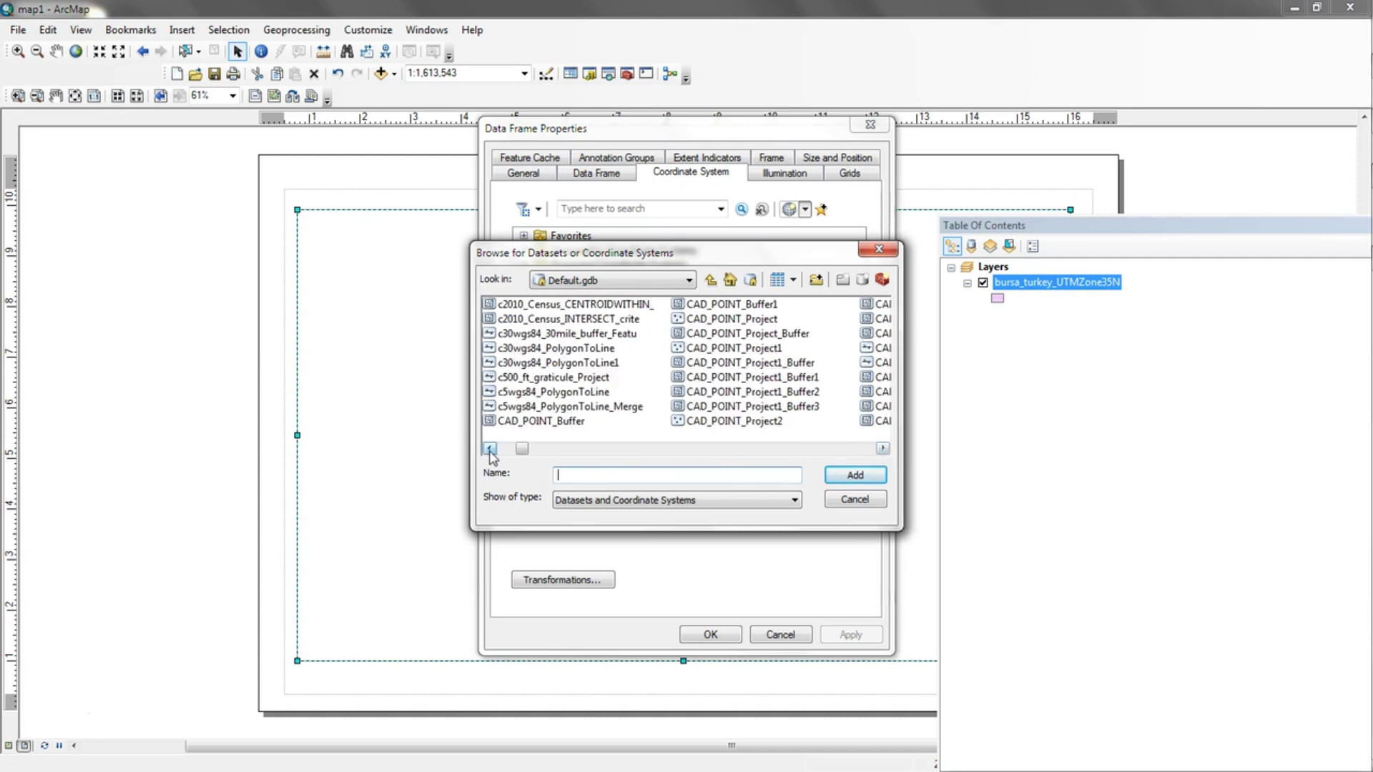
{"action": "left_click", "coordinate": [489, 449]}
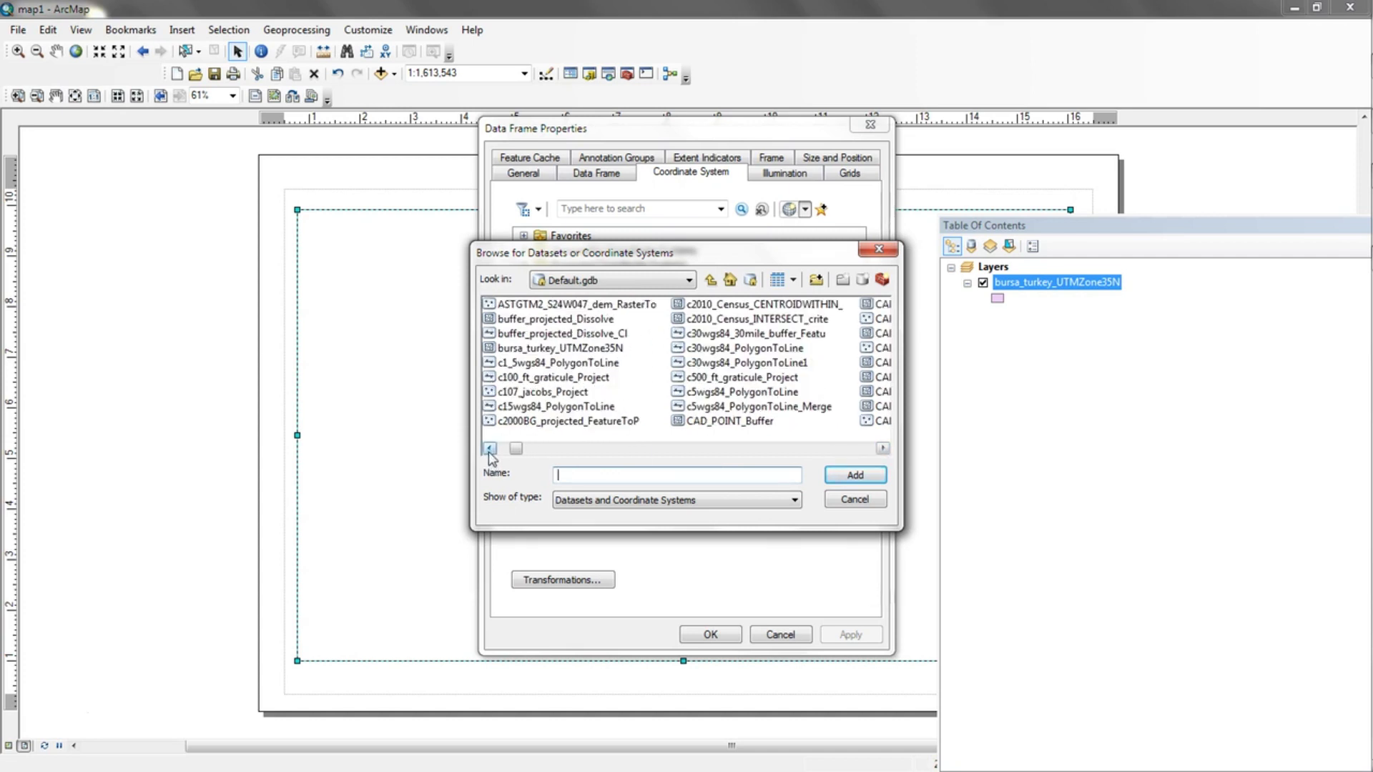
{"action": "left_click", "coordinate": [490, 449]}
{"action": "left_click", "coordinate": [741, 350]}
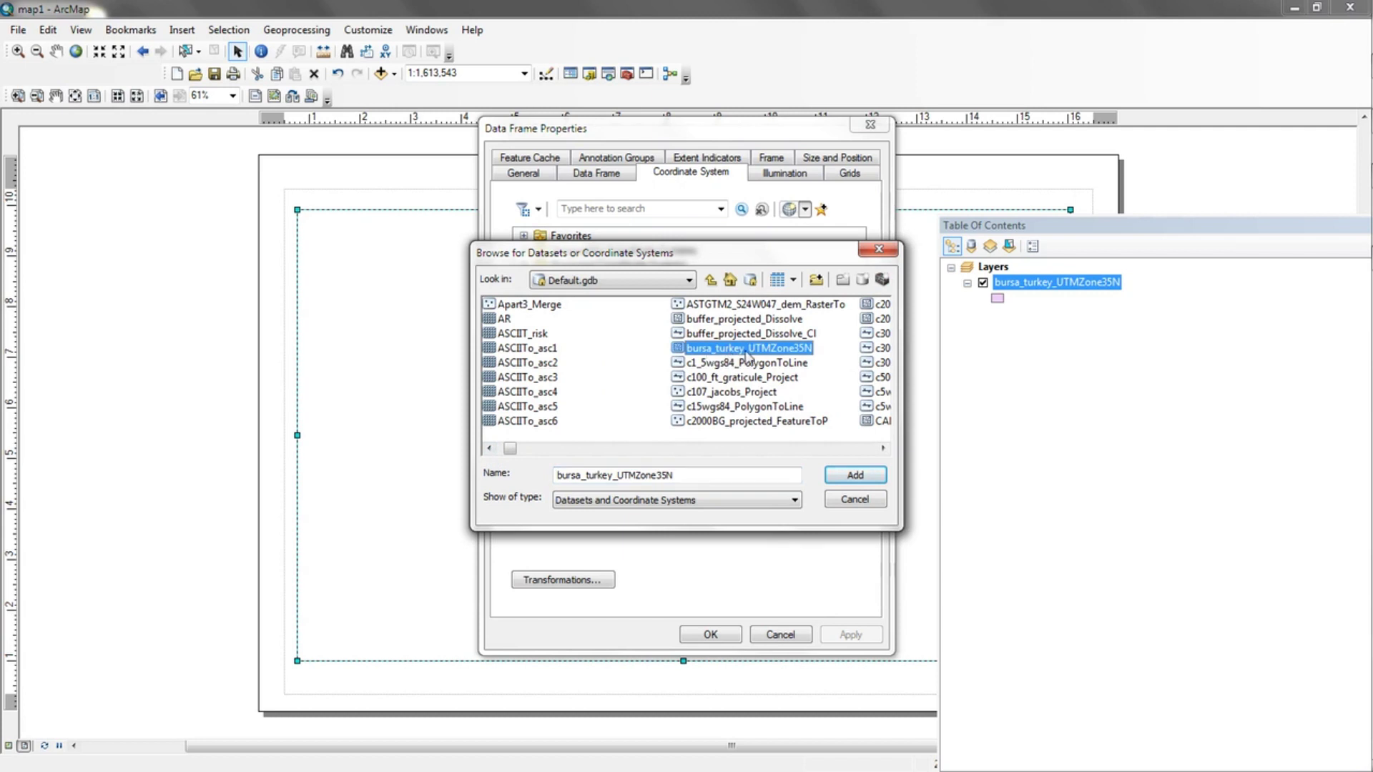
{"action": "left_click", "coordinate": [856, 475]}
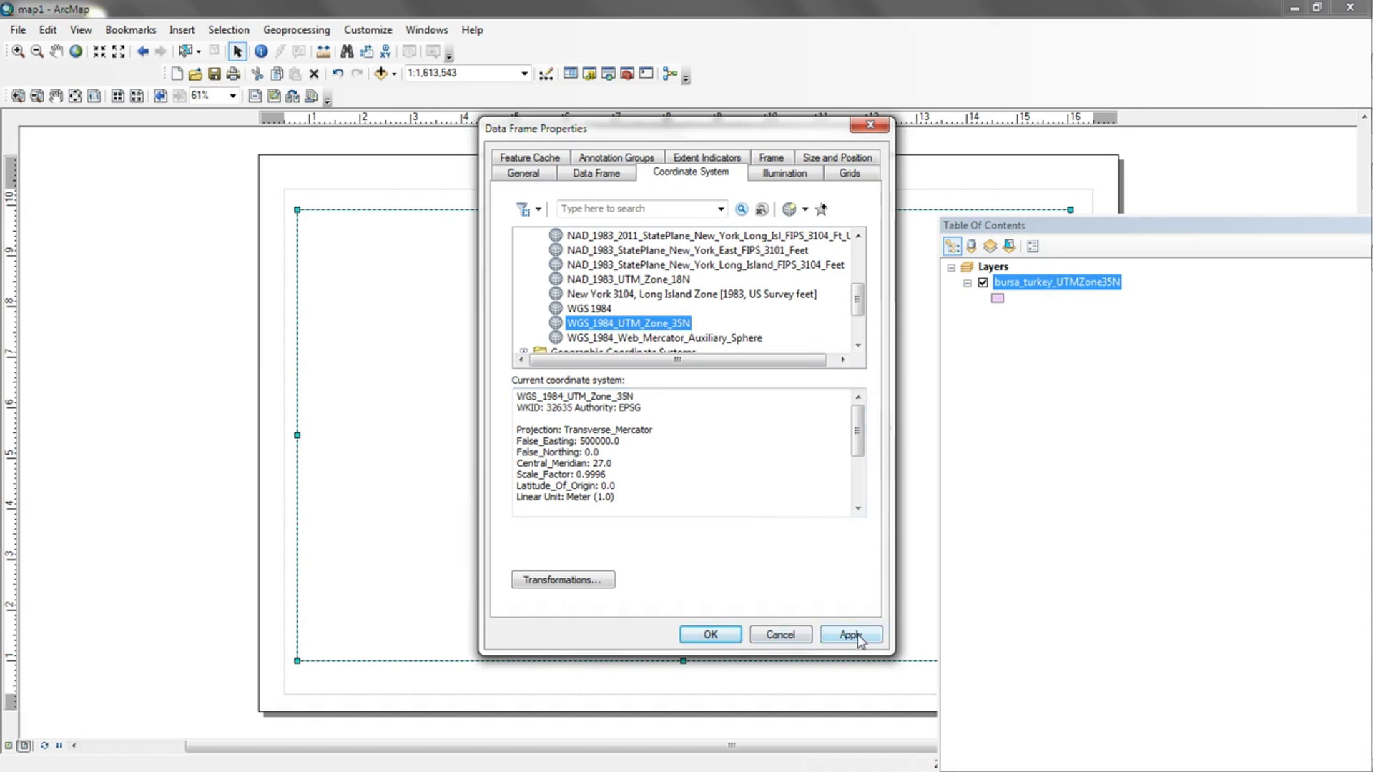
{"action": "left_click", "coordinate": [738, 634]}
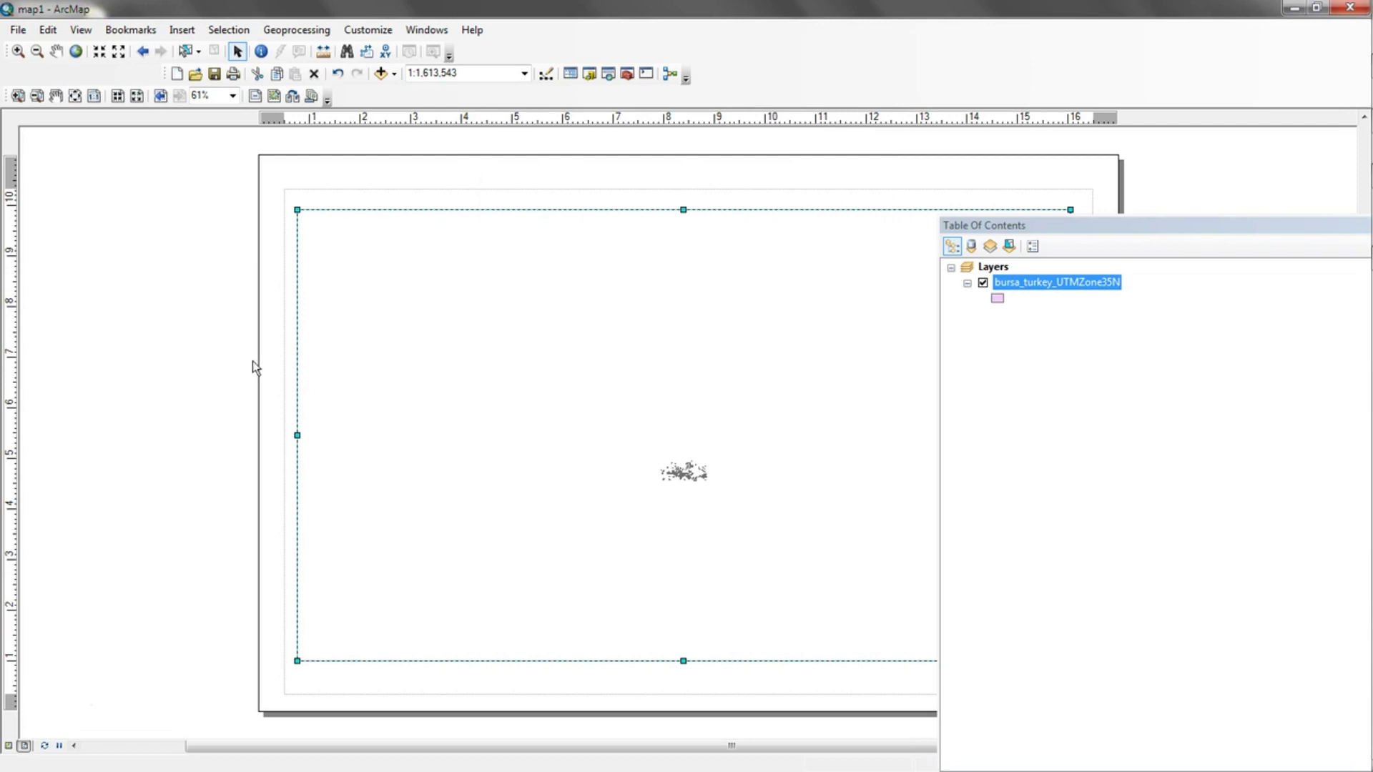
Save the map document and zoom the data frame to the Map_1 bookmark
{"action": "left_click", "coordinate": [18, 31]}
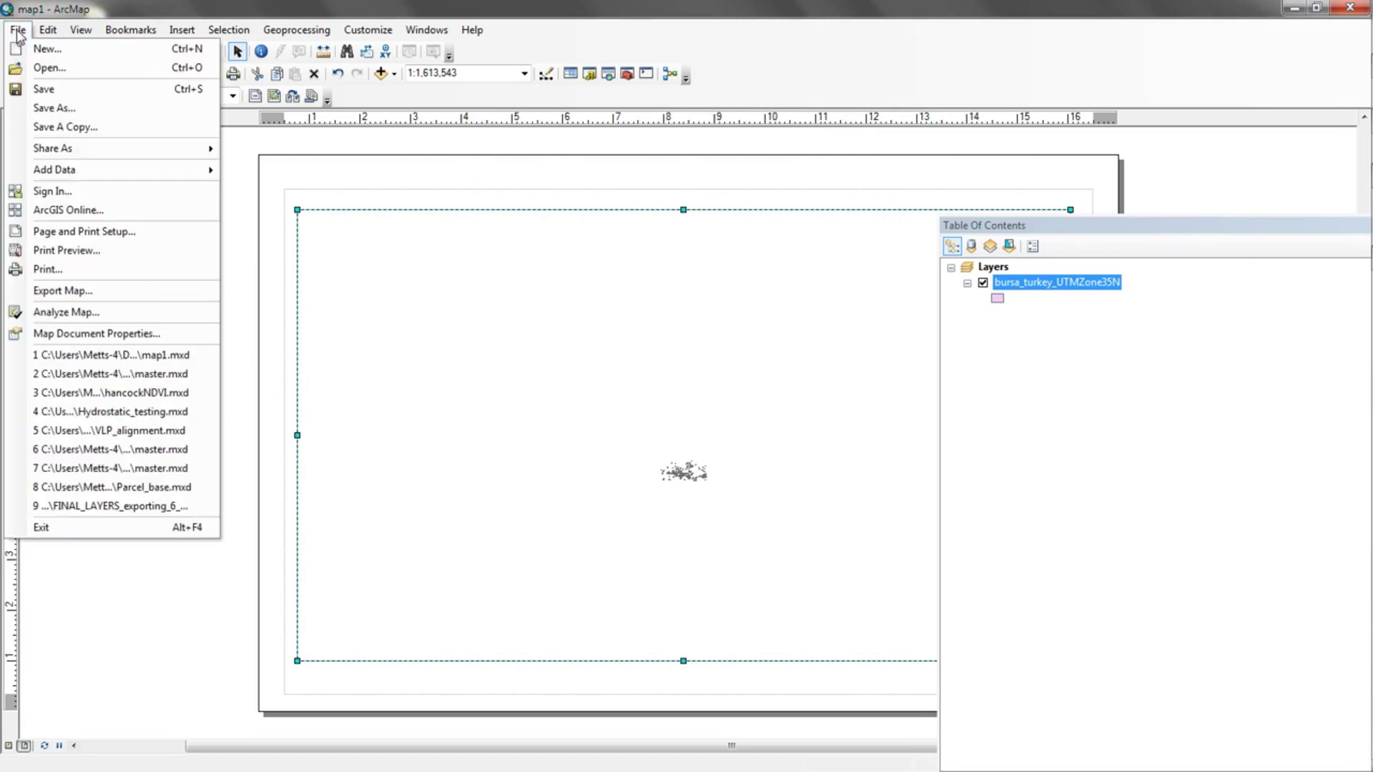
{"action": "left_click", "coordinate": [62, 93]}
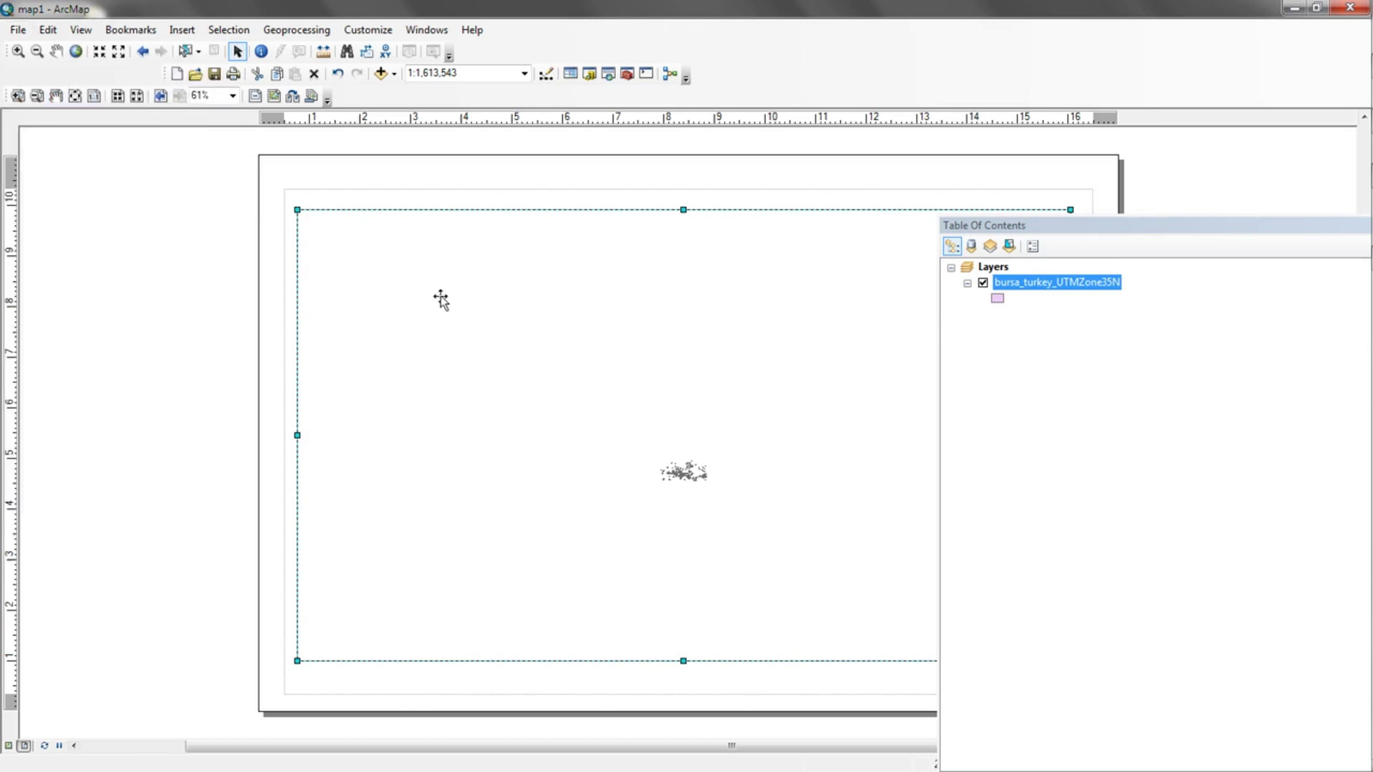
{"action": "left_click", "coordinate": [130, 30]}
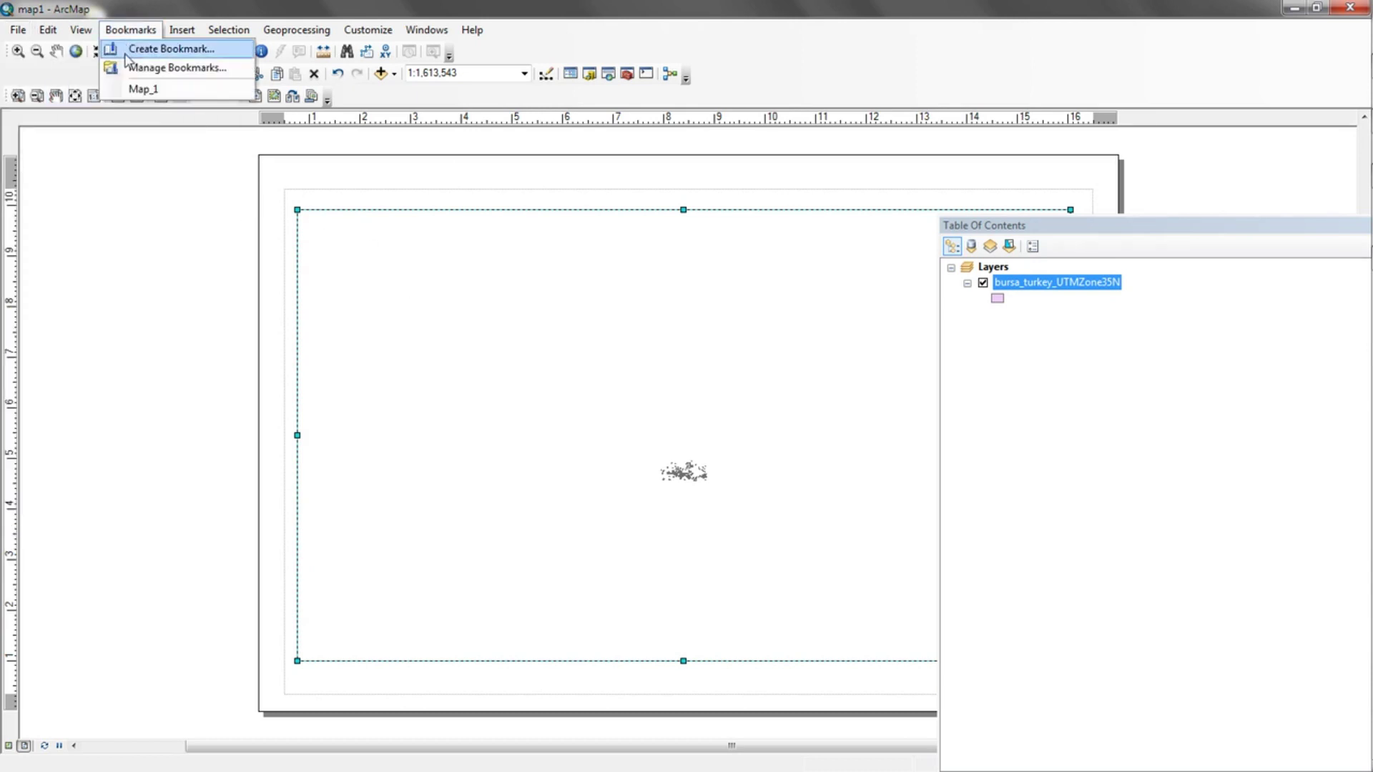
{"action": "left_click", "coordinate": [146, 89]}
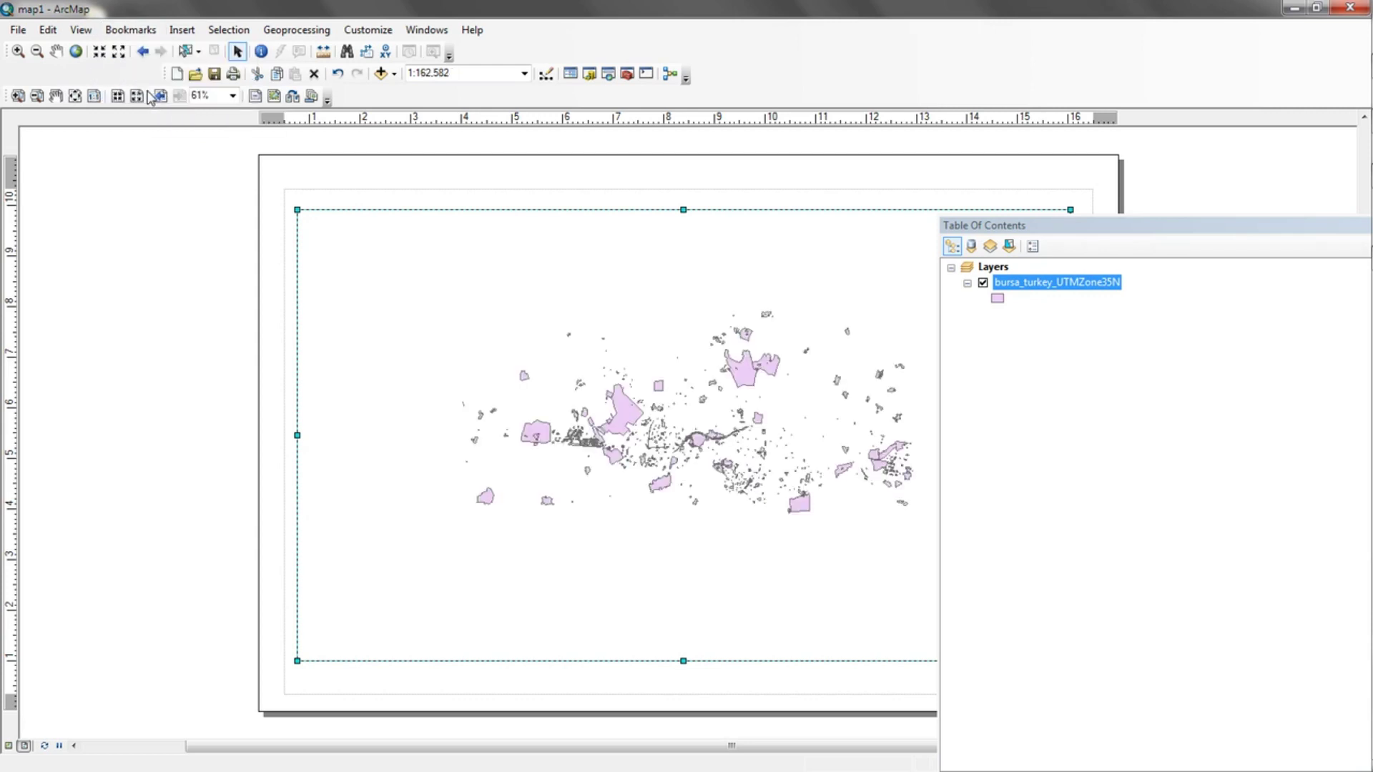
Narrow the floating Table Of Contents window and move it clear of the land-use polygons on the layout
{"action": "left_click_drag", "start_coordinate": [1093, 236], "coordinate": [177, 555]}
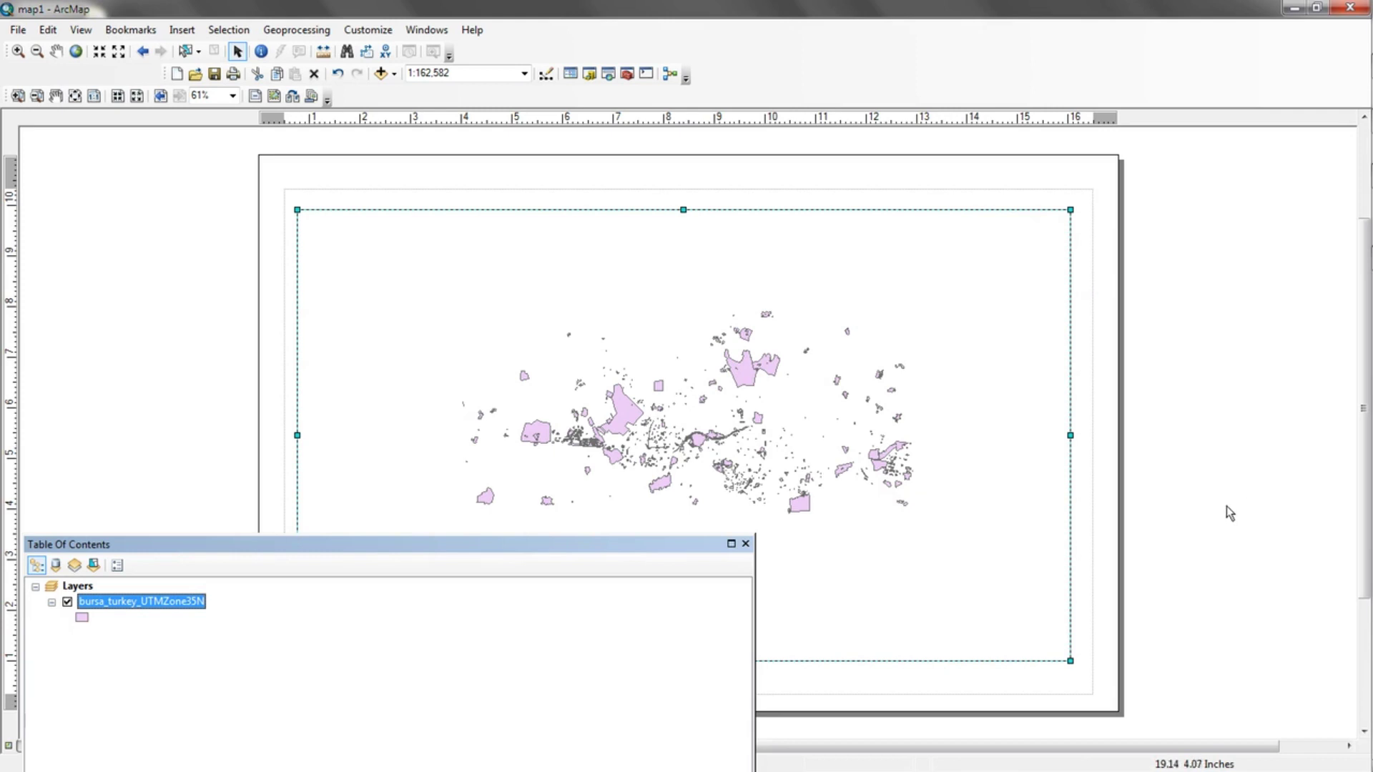
{"action": "left_click_drag", "start_coordinate": [597, 549], "coordinate": [674, 540]}
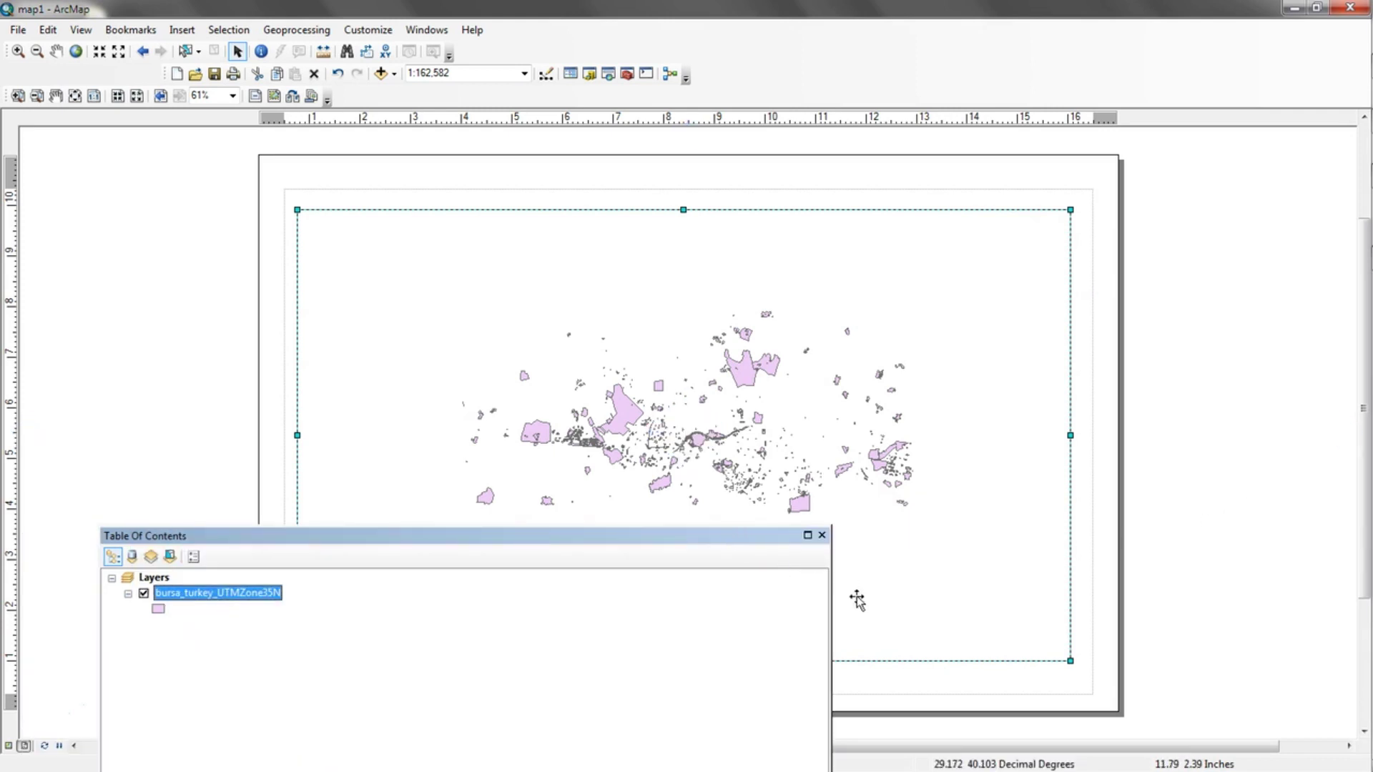
{"action": "left_click_drag", "start_coordinate": [830, 614], "coordinate": [449, 615]}
{"action": "left_click_drag", "start_coordinate": [312, 541], "coordinate": [1269, 427]}
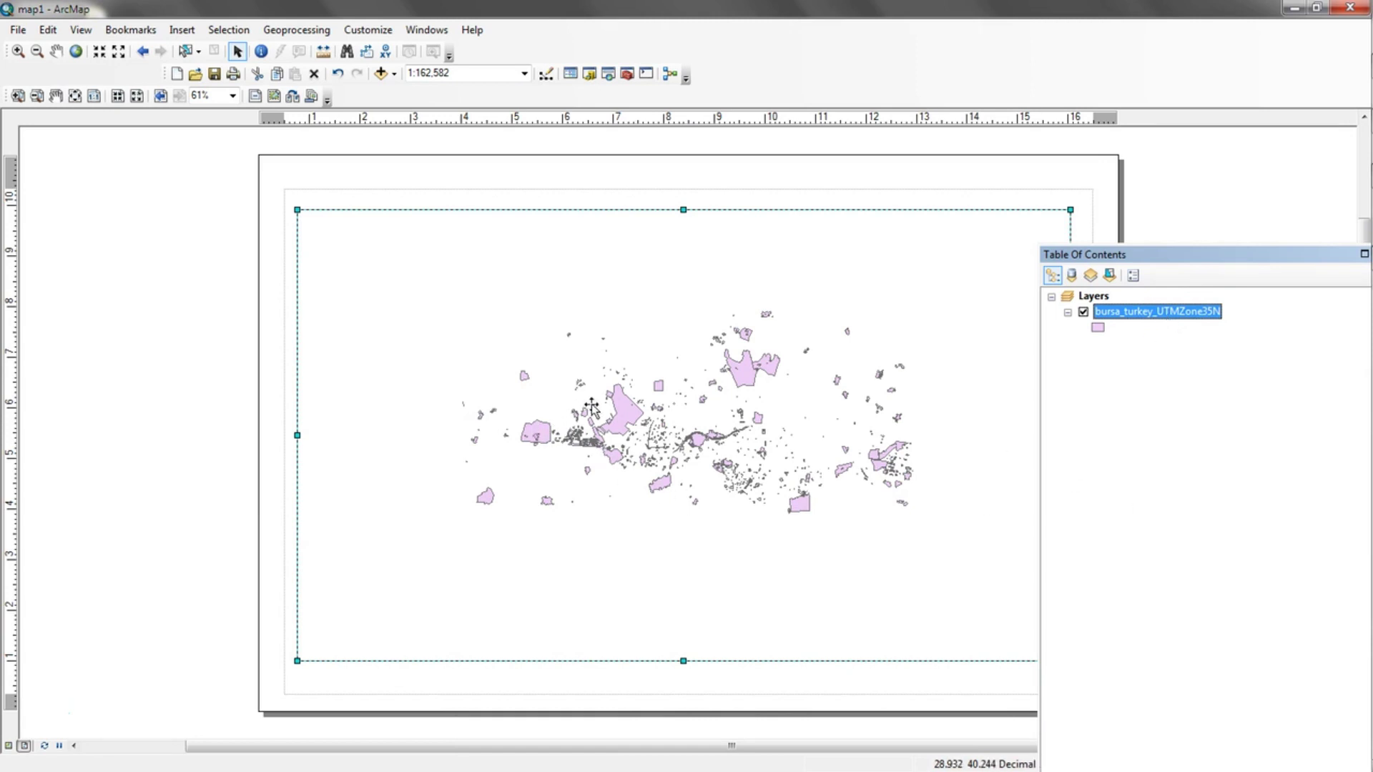
Identify four of the large land-use polygons to examine their type and Shape_Area, then close the results window
{"action": "left_click", "coordinate": [259, 54]}
{"action": "left_click", "coordinate": [630, 415]}
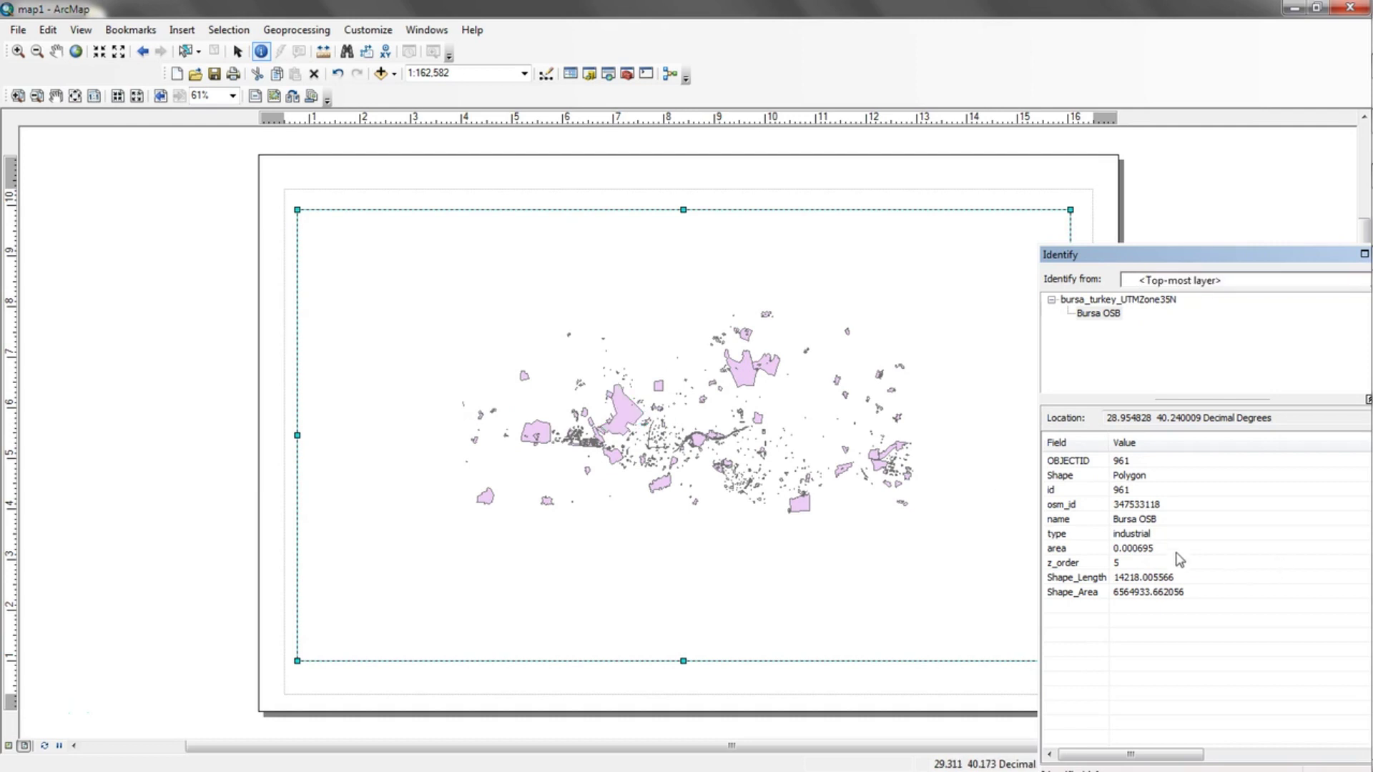
{"action": "left_click", "coordinate": [746, 377]}
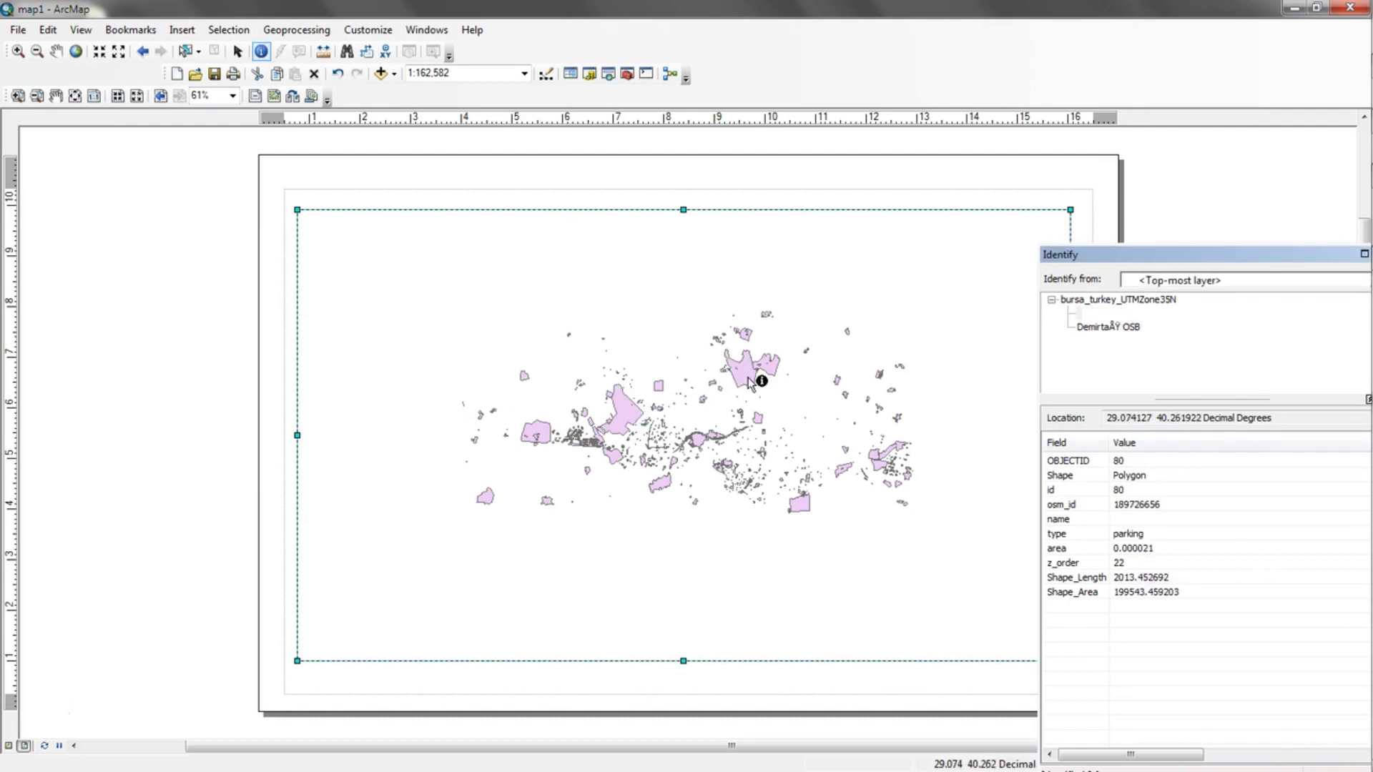
{"action": "left_click", "coordinate": [778, 372]}
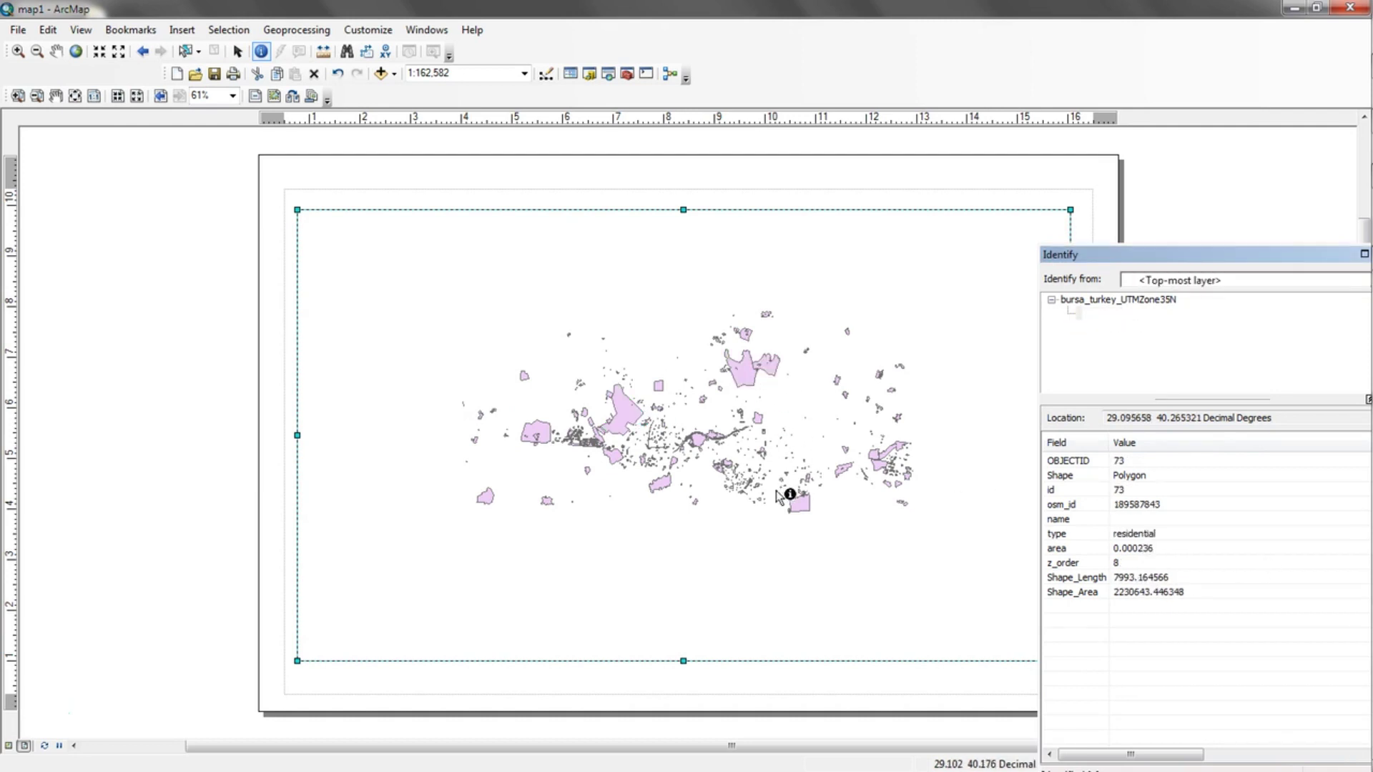
{"action": "left_click", "coordinate": [796, 504]}
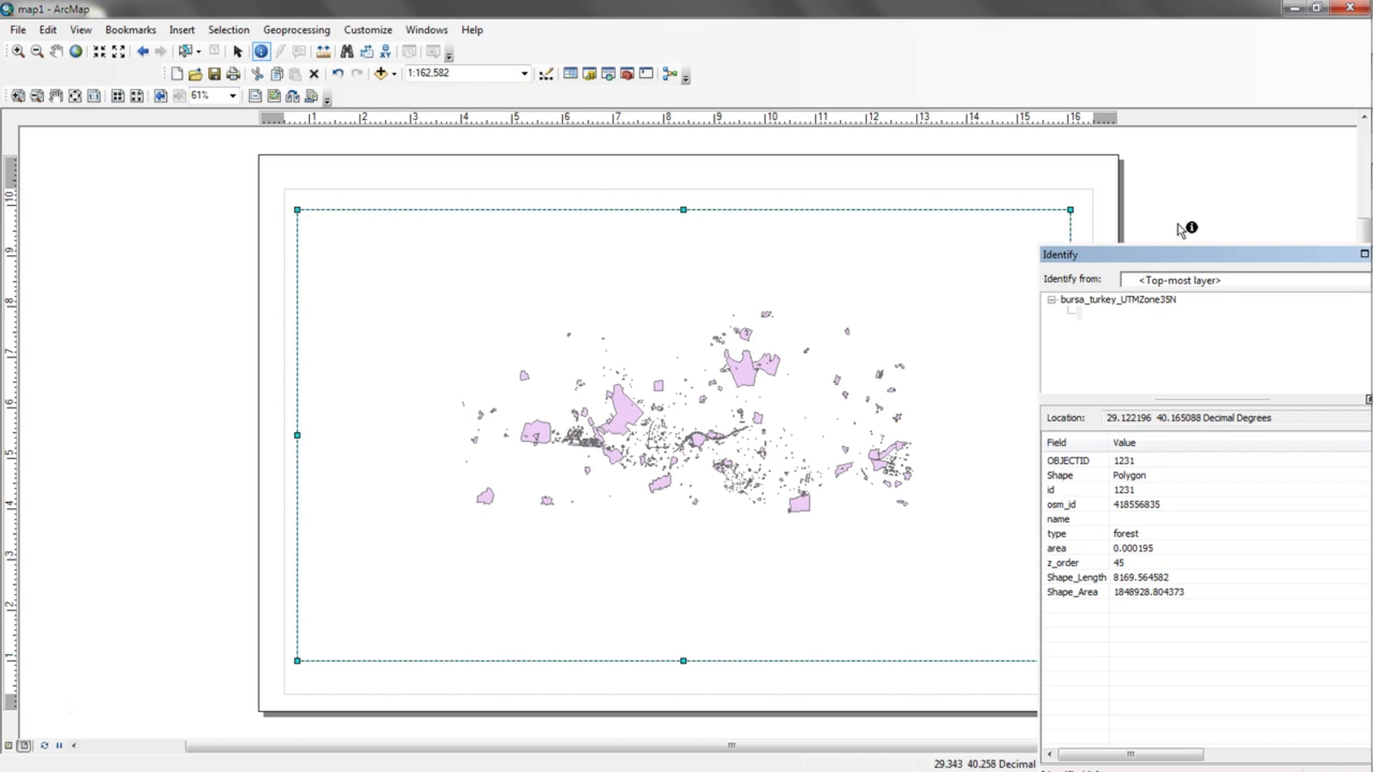
{"action": "left_click_drag", "start_coordinate": [1193, 256], "coordinate": [958, 280]}
{"action": "left_click", "coordinate": [1127, 280]}
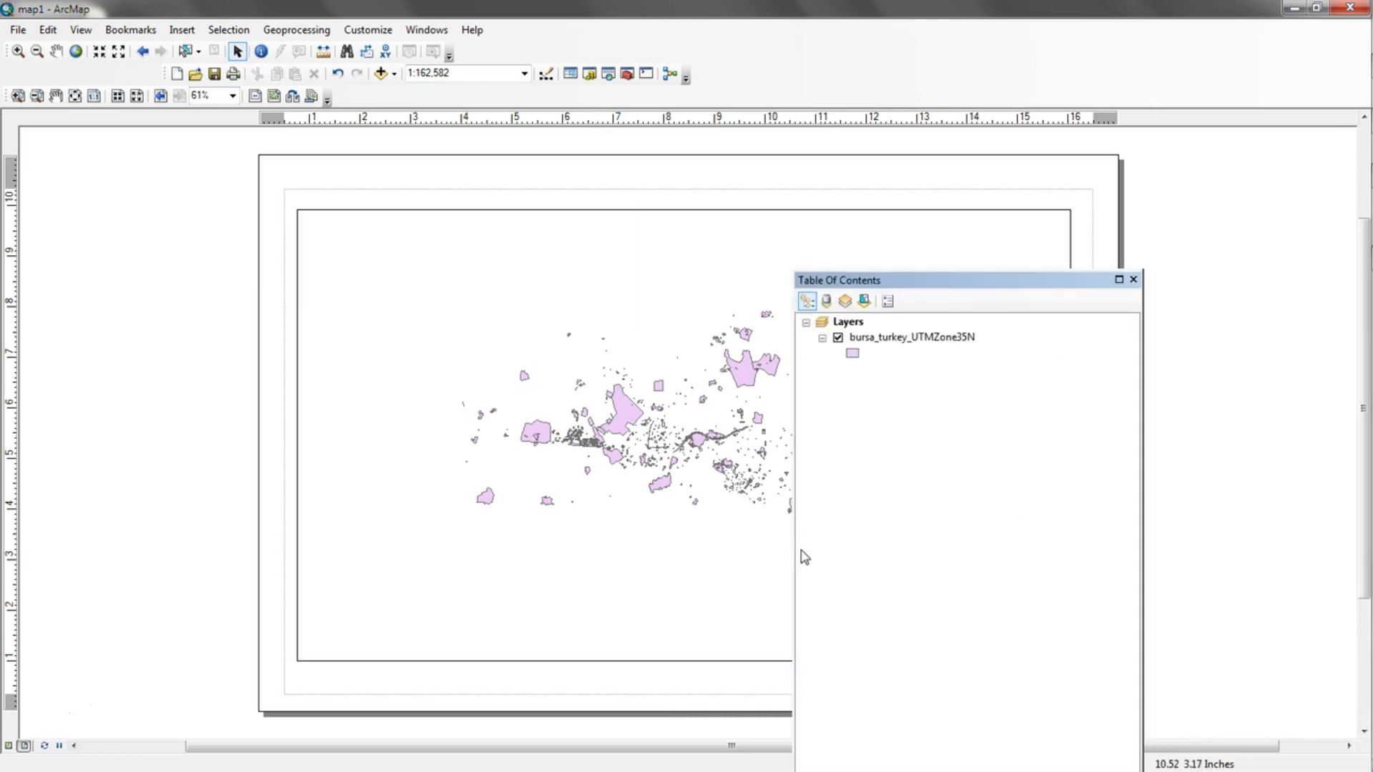
Open the attribute table of the bursa_turkey_UTMZone35N layer and enlarge its window to show all the fields
{"action": "left_click", "coordinate": [930, 339]}
{"action": "right_click", "coordinate": [932, 343]}
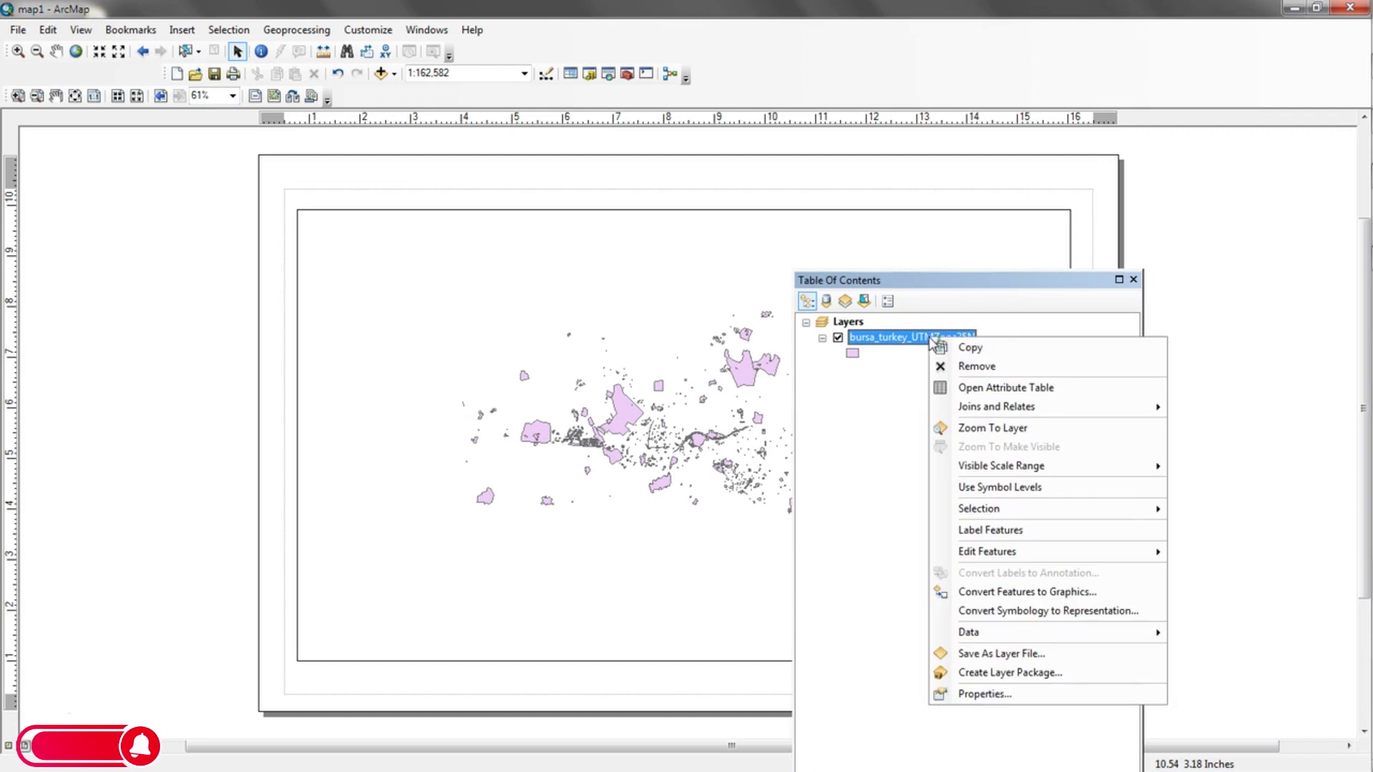
{"action": "left_click", "coordinate": [1005, 387]}
{"action": "left_click_drag", "start_coordinate": [922, 282], "coordinate": [1251, 343]}
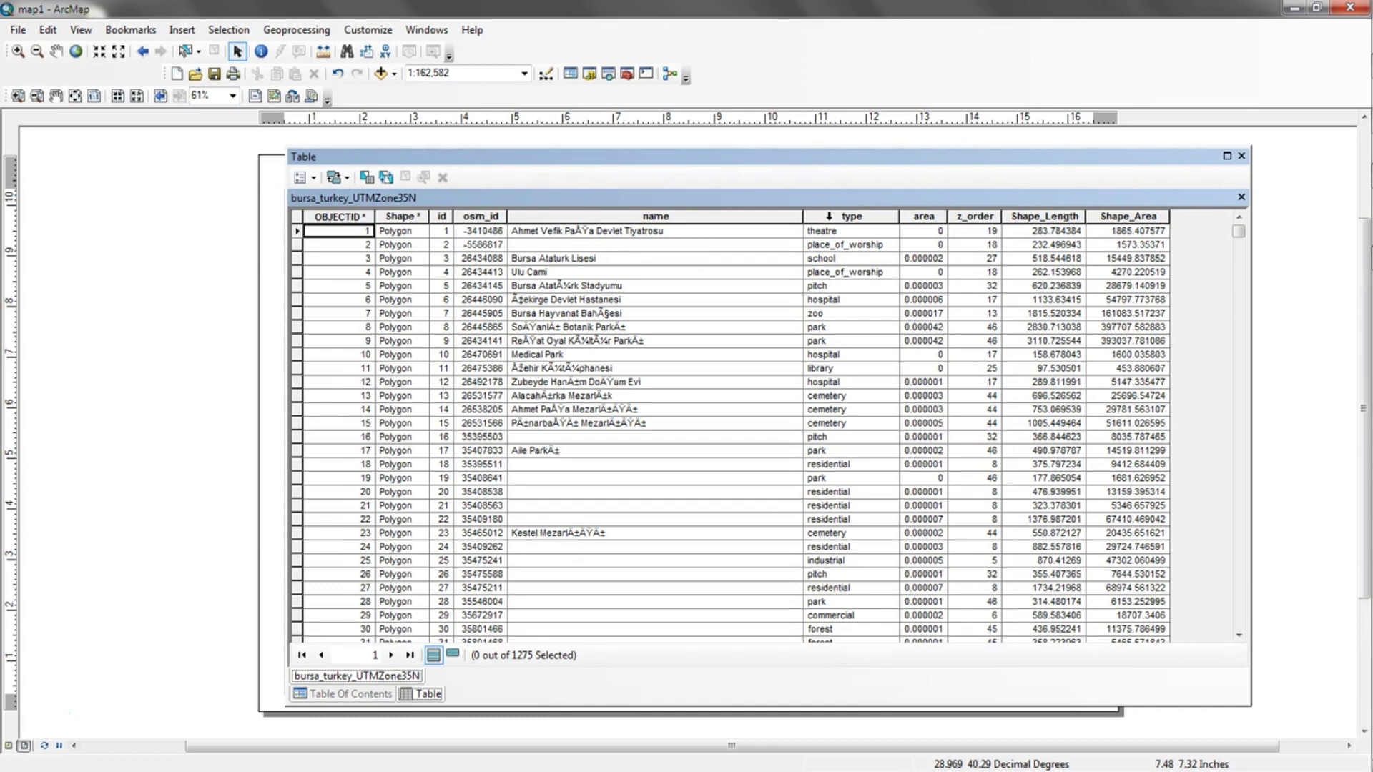
Set up a Summarize on the type field with the sum of Shape_Area as the output statistic
{"action": "left_click", "coordinate": [828, 216]}
{"action": "right_click", "coordinate": [846, 229]}
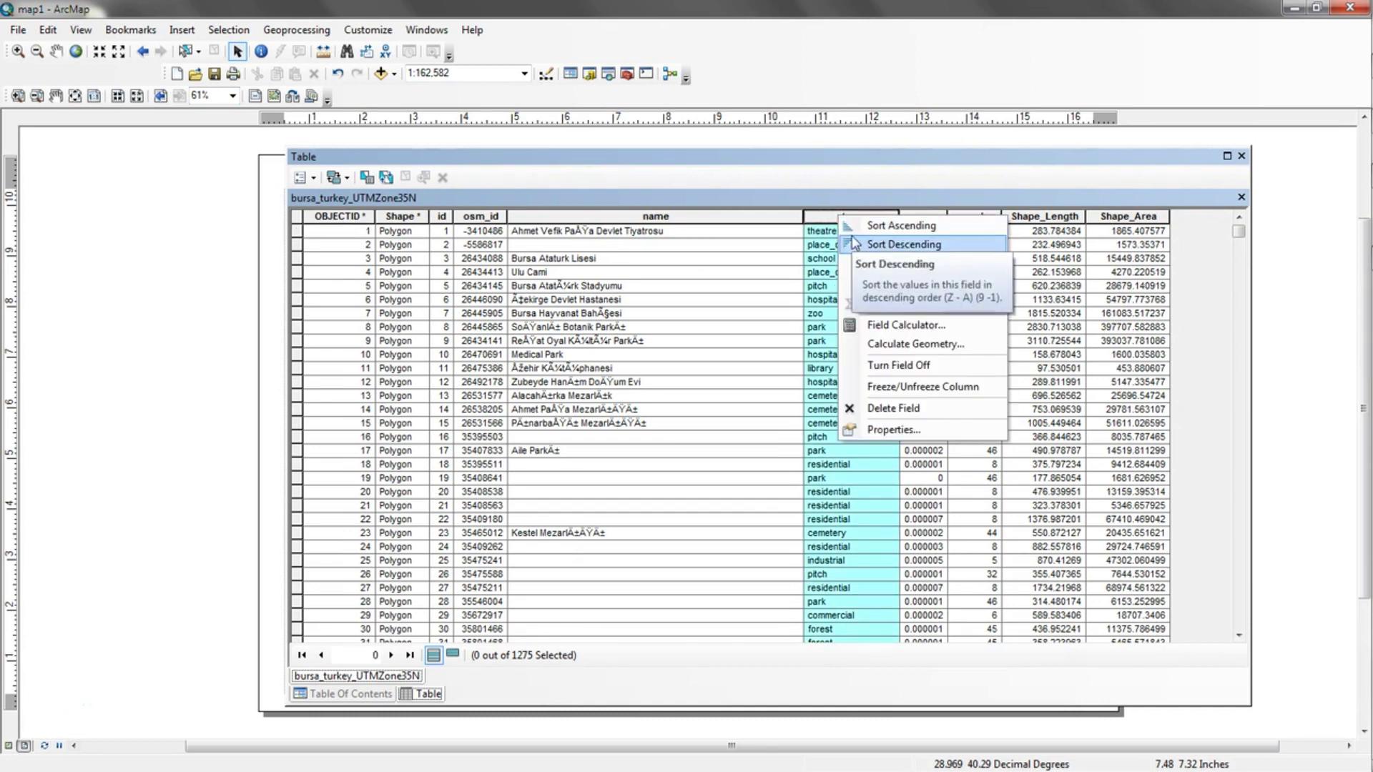
{"action": "left_click", "coordinate": [883, 286]}
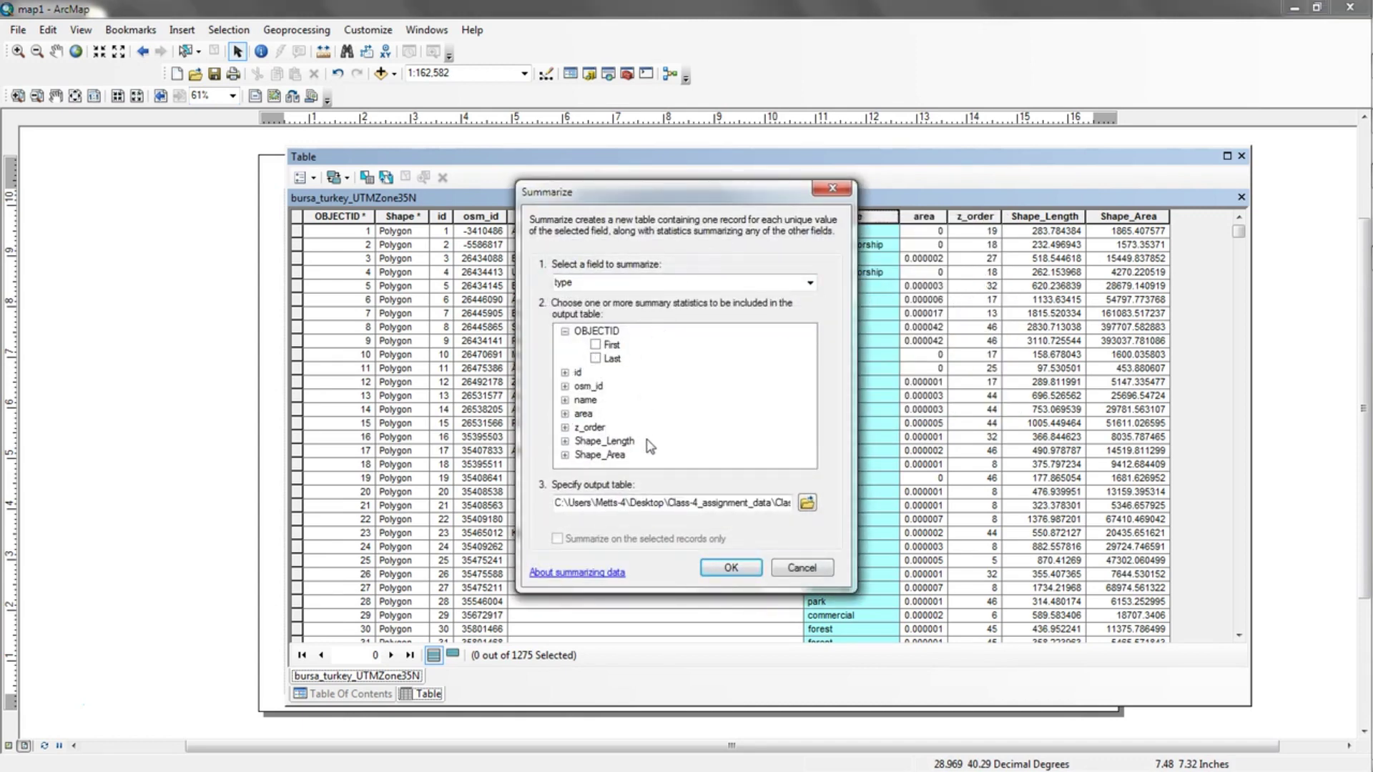
{"action": "left_click", "coordinate": [564, 455]}
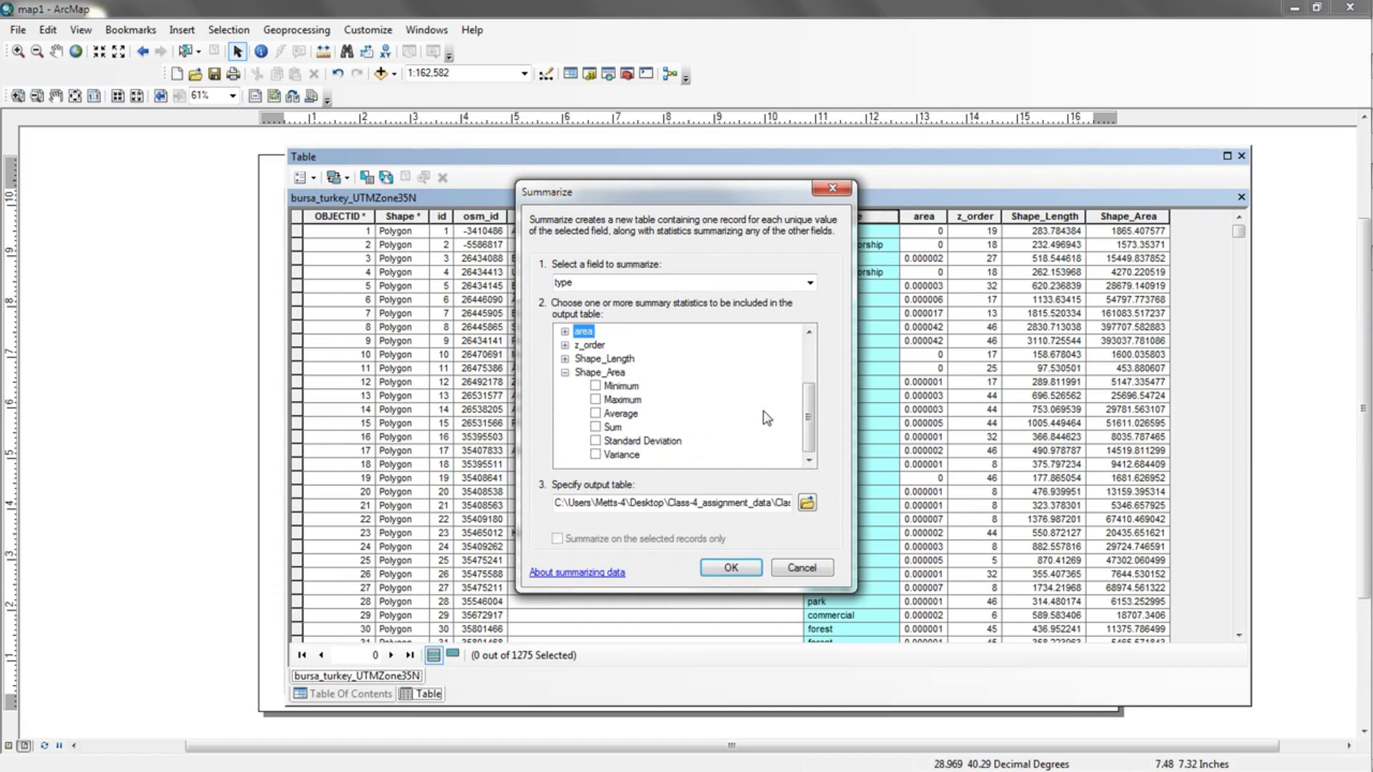
{"action": "left_click", "coordinate": [595, 428]}
Choose the exports folder inside Class-4_assignment_data as the location for the summary output table
{"action": "left_click", "coordinate": [806, 503]}
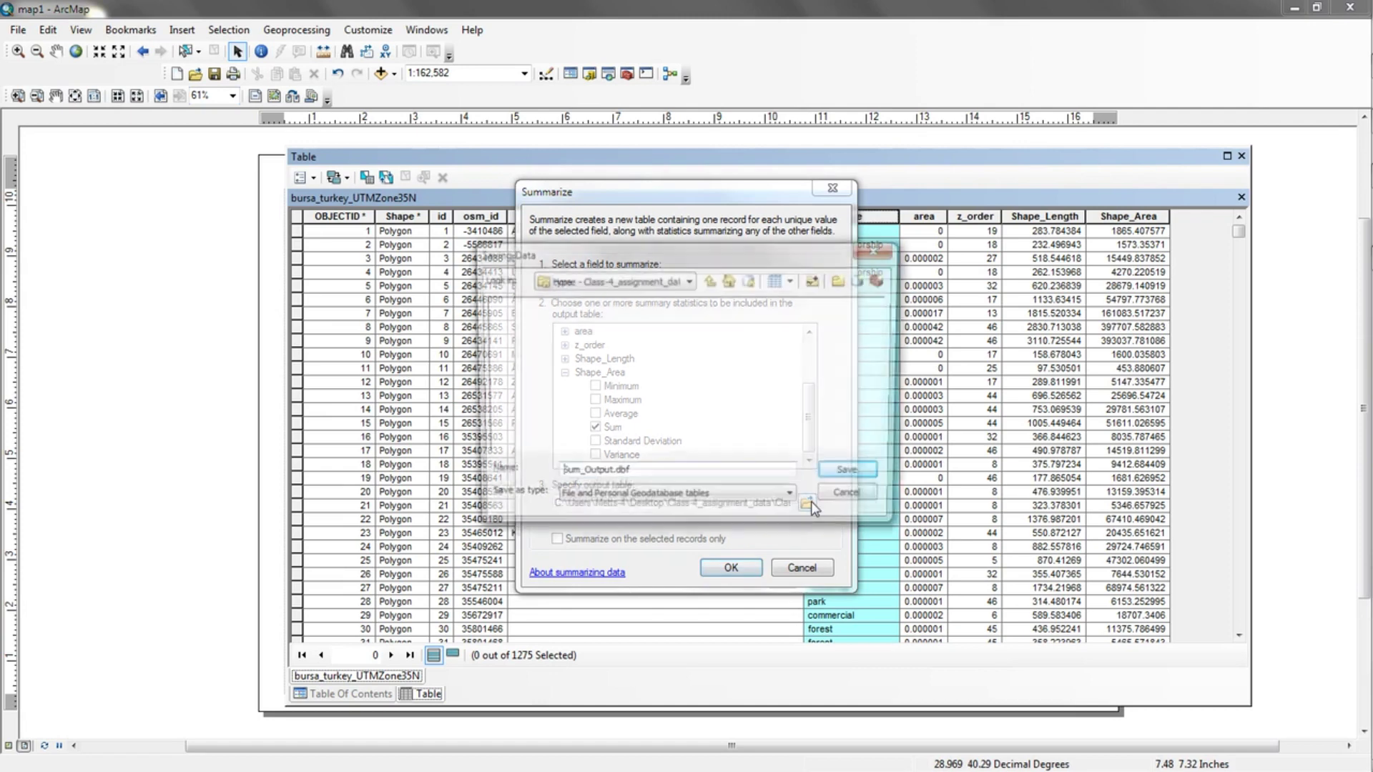
{"action": "left_click", "coordinate": [688, 280]}
{"action": "left_click", "coordinate": [558, 327]}
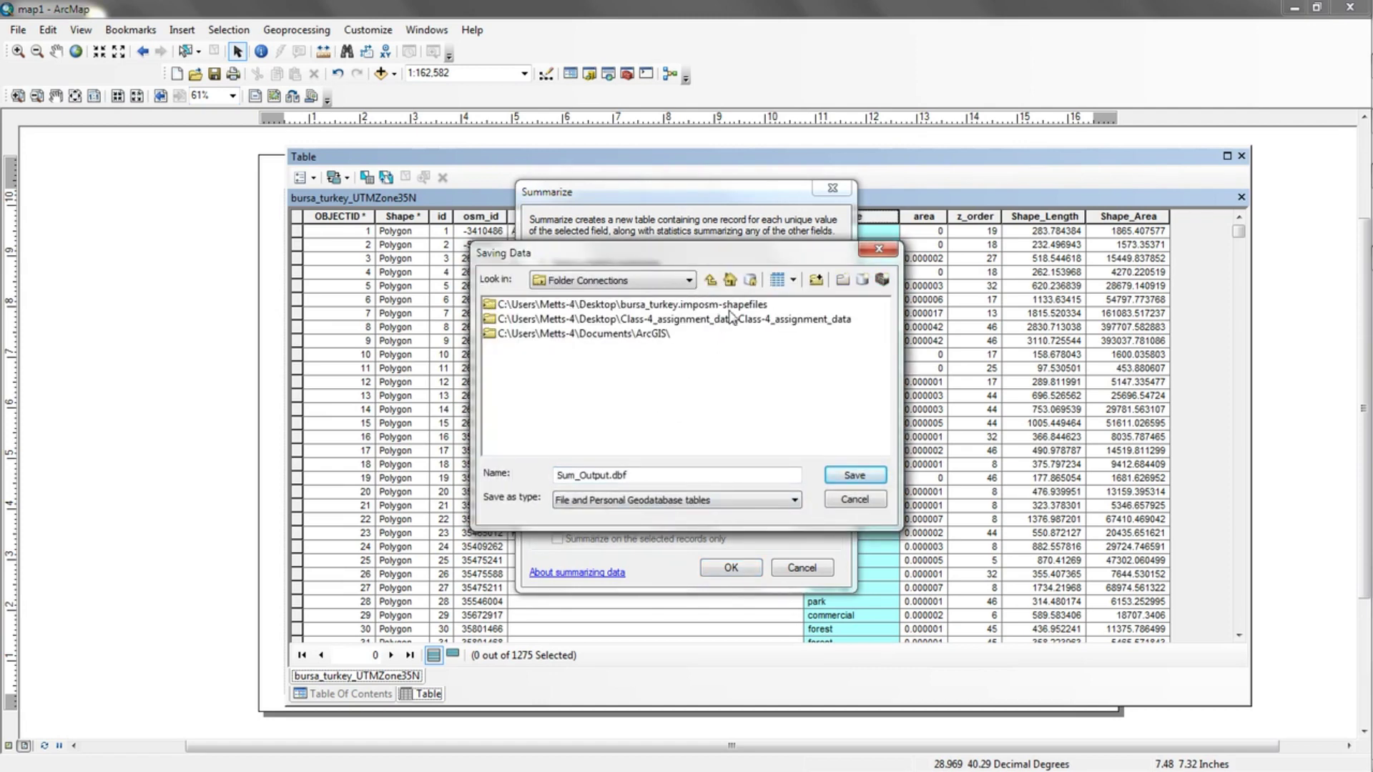
{"action": "double_click", "coordinate": [809, 323]}
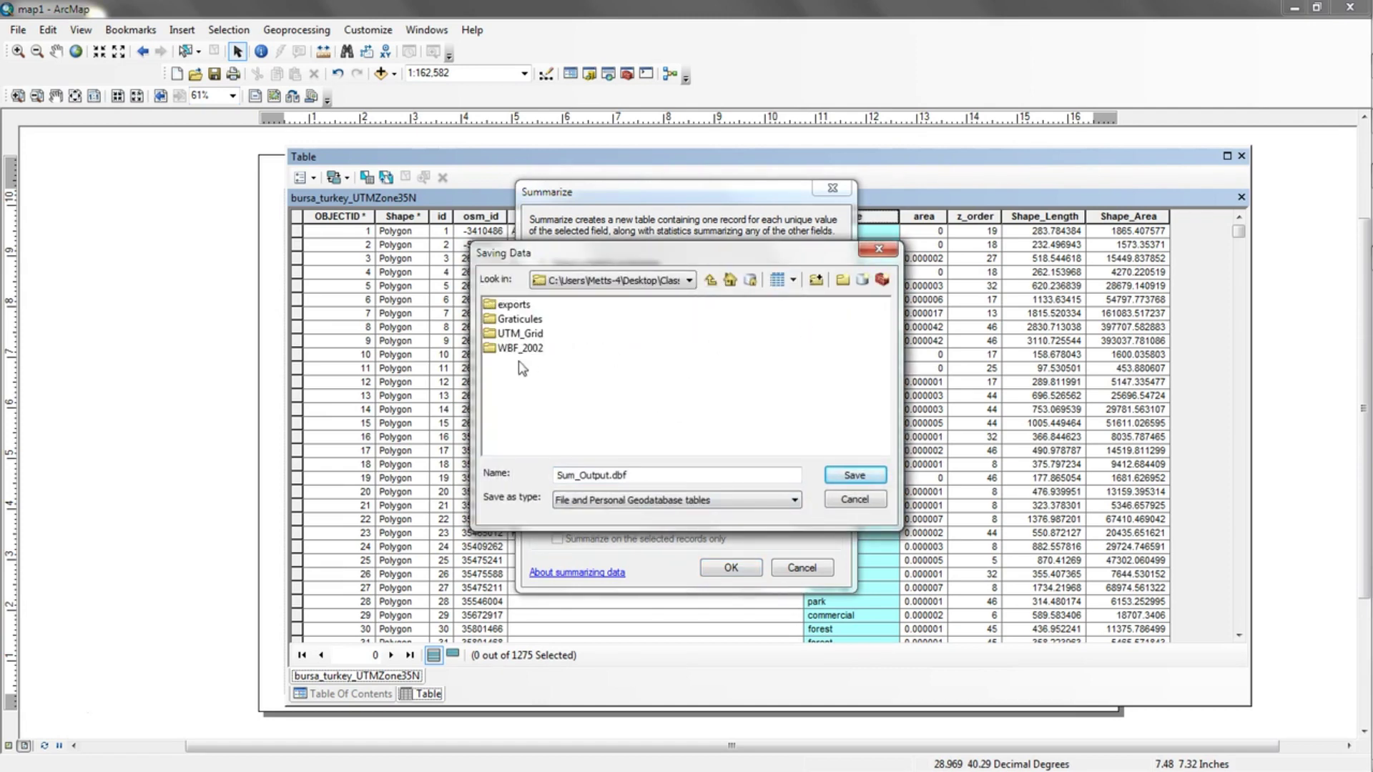
{"action": "double_click", "coordinate": [512, 305]}
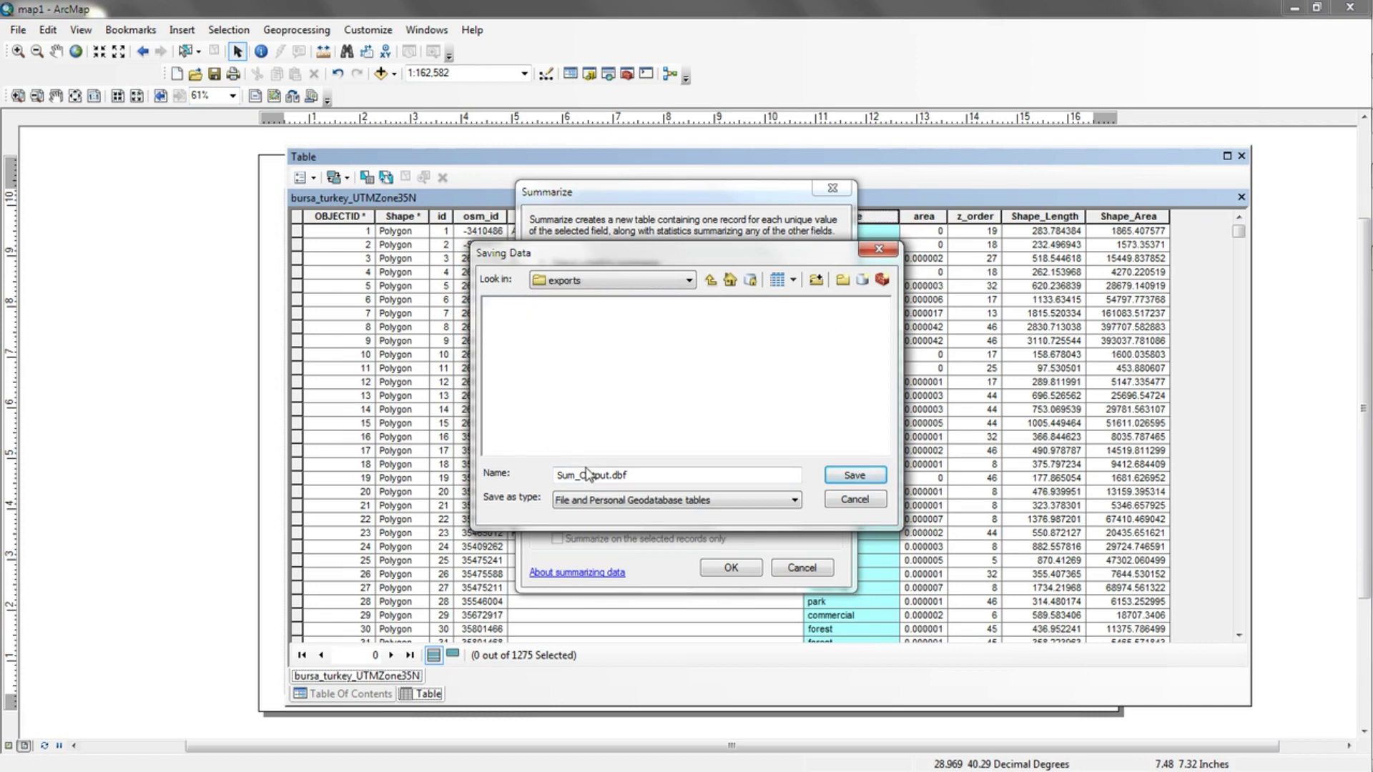
Name the summary output LU_area.dbf and try to save it in the exports folder as a geodatabase table
{"action": "left_click_drag", "start_coordinate": [610, 474], "coordinate": [516, 457]}
{"action": "key", "text": "BackSpace"}
{"action": "type", "text": "L"}
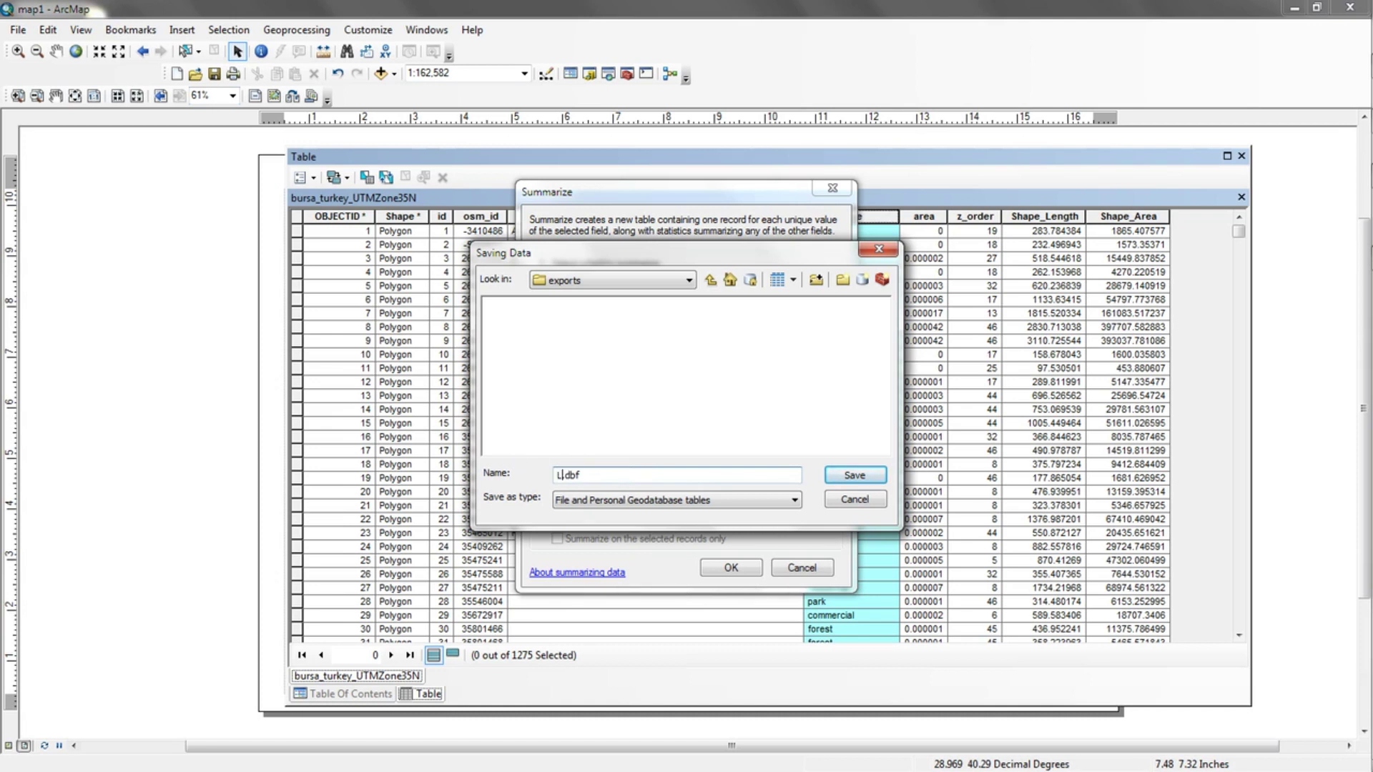
{"action": "type", "text": "U_area"}
{"action": "left_click", "coordinate": [855, 475]}
{"action": "left_click", "coordinate": [812, 446]}
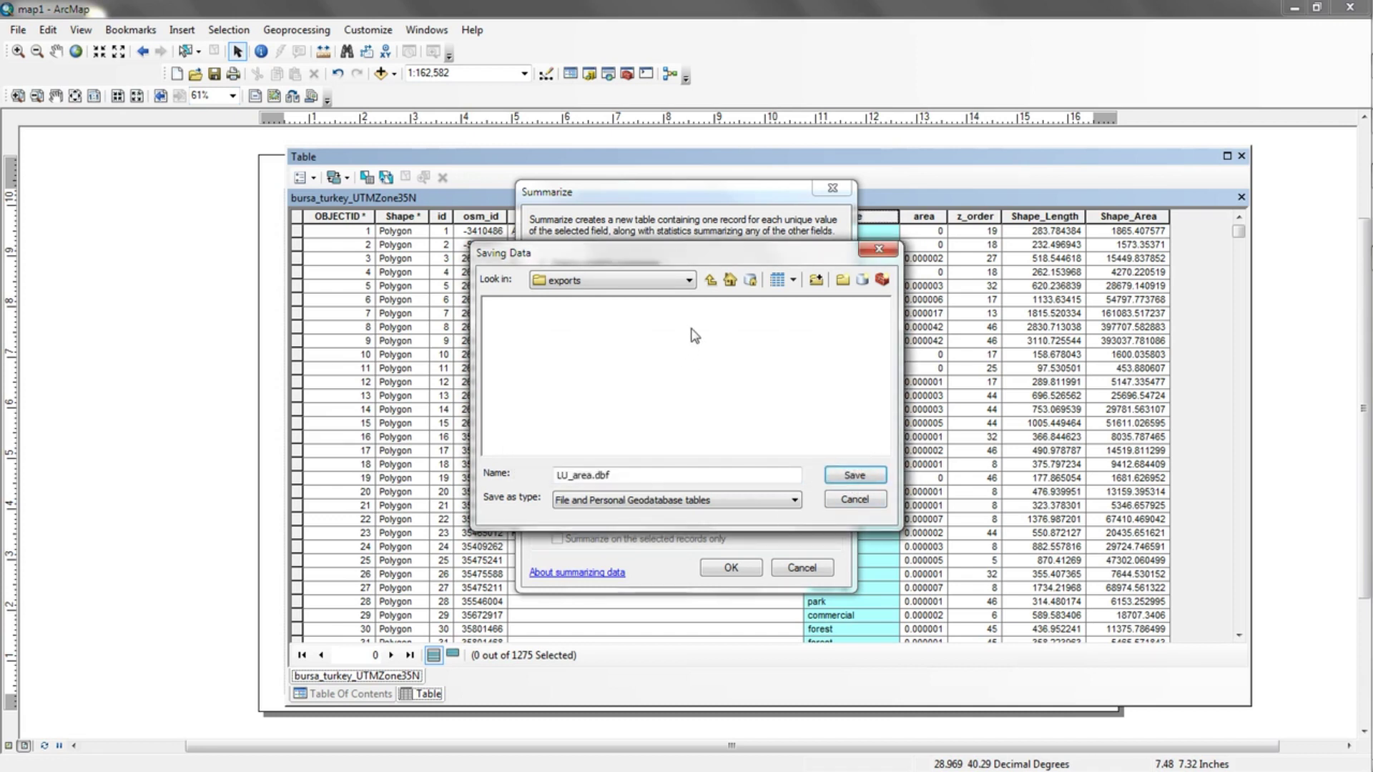
Try to save LU_area.dbf one folder level above exports, then go back into the exports folder
{"action": "left_click", "coordinate": [710, 279]}
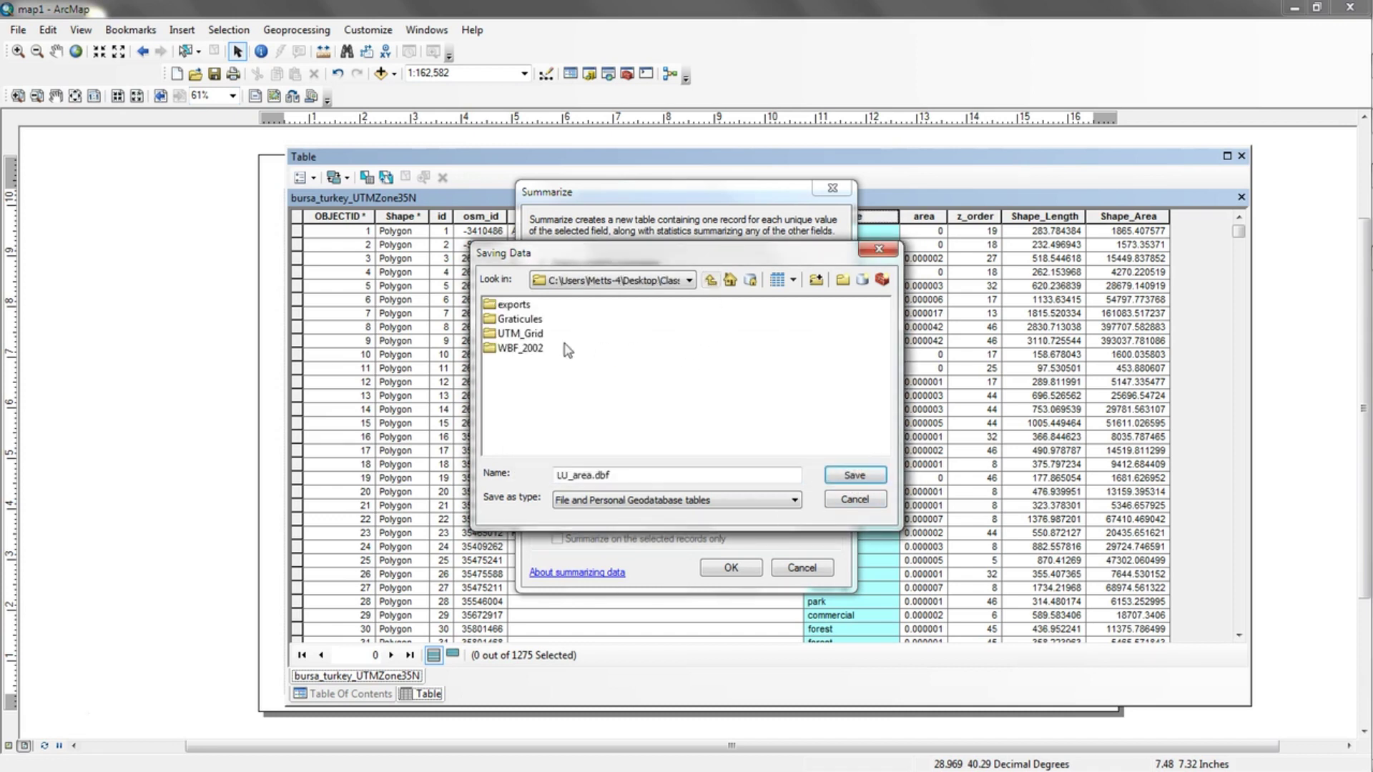
{"action": "left_click", "coordinate": [838, 479]}
{"action": "left_click", "coordinate": [811, 446]}
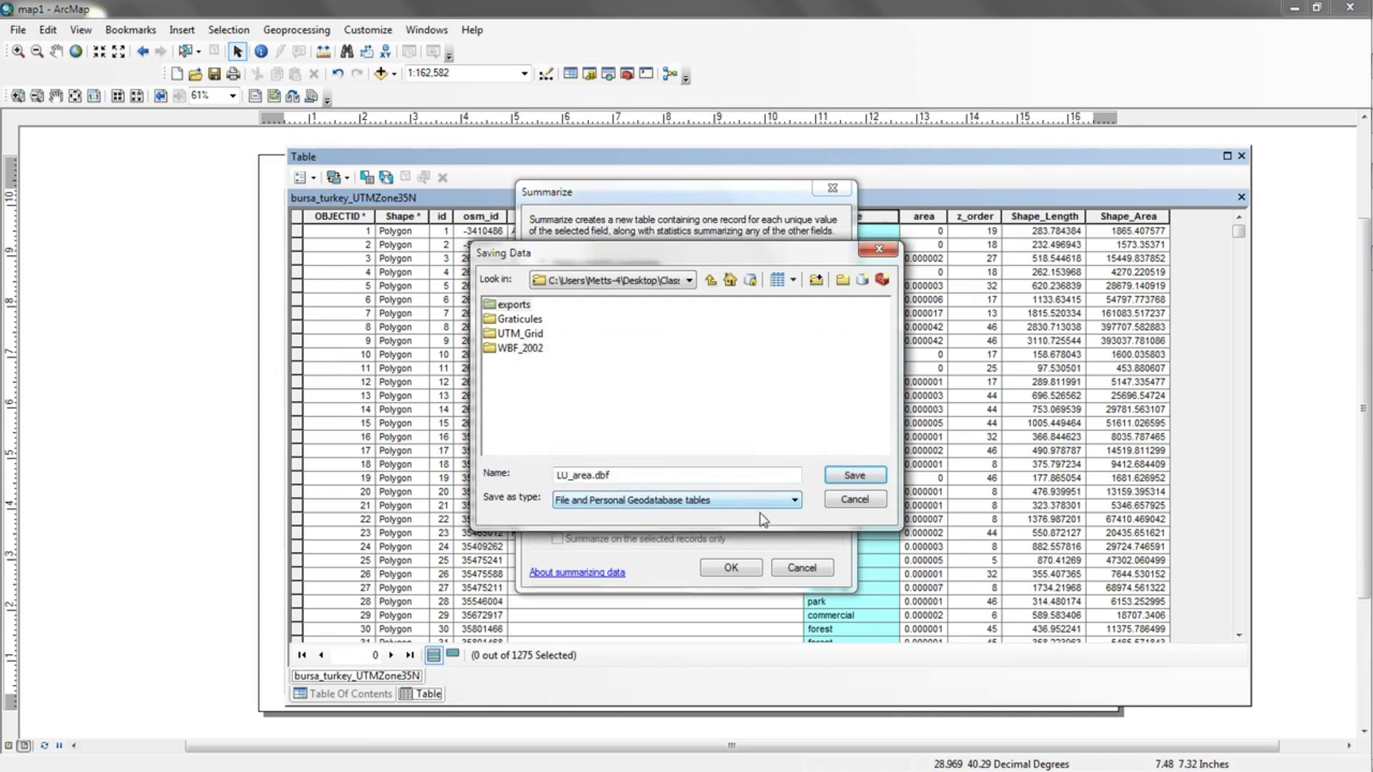
{"action": "left_click", "coordinate": [732, 497]}
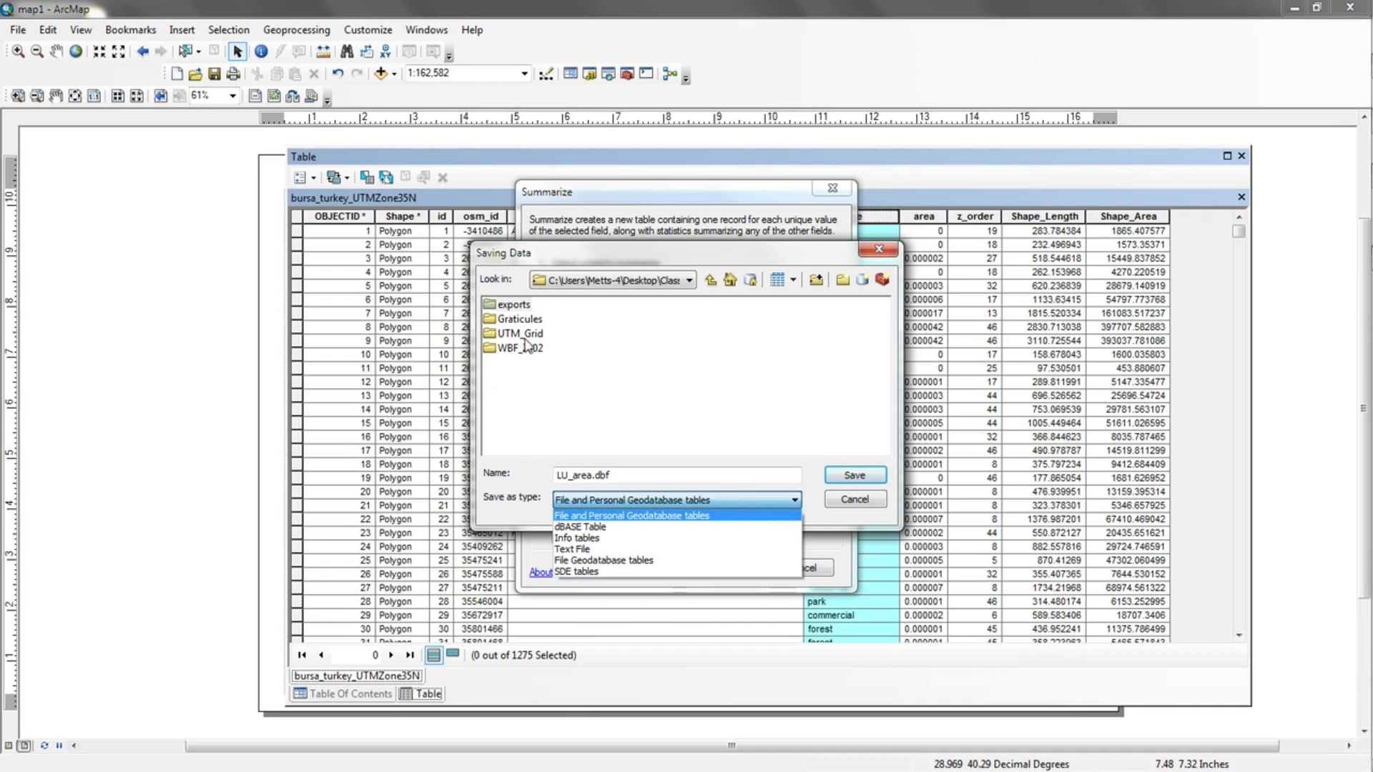
{"action": "left_click", "coordinate": [622, 394]}
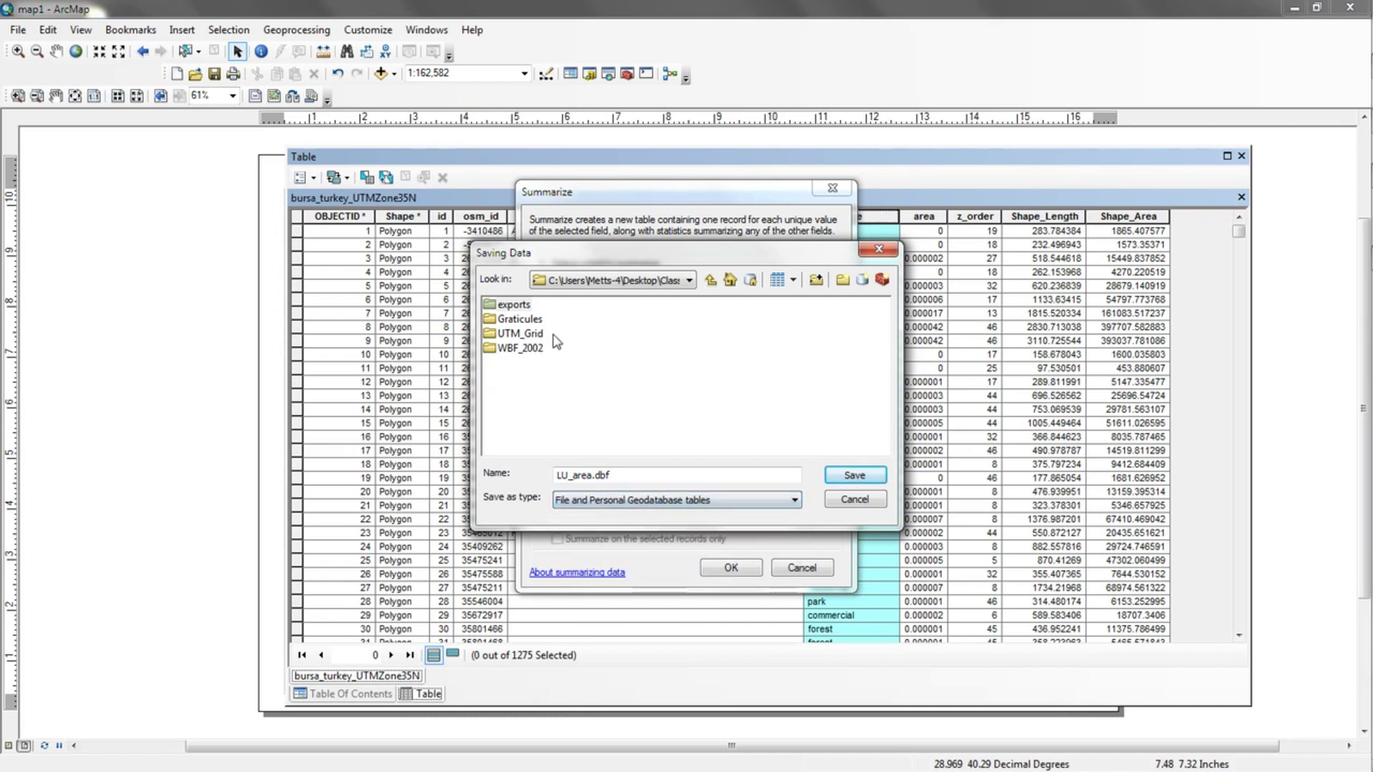
{"action": "double_click", "coordinate": [527, 306]}
Save LU_area.dbf as a dBASE Table, run the summary and add the result table to the map
{"action": "left_click", "coordinate": [680, 500]}
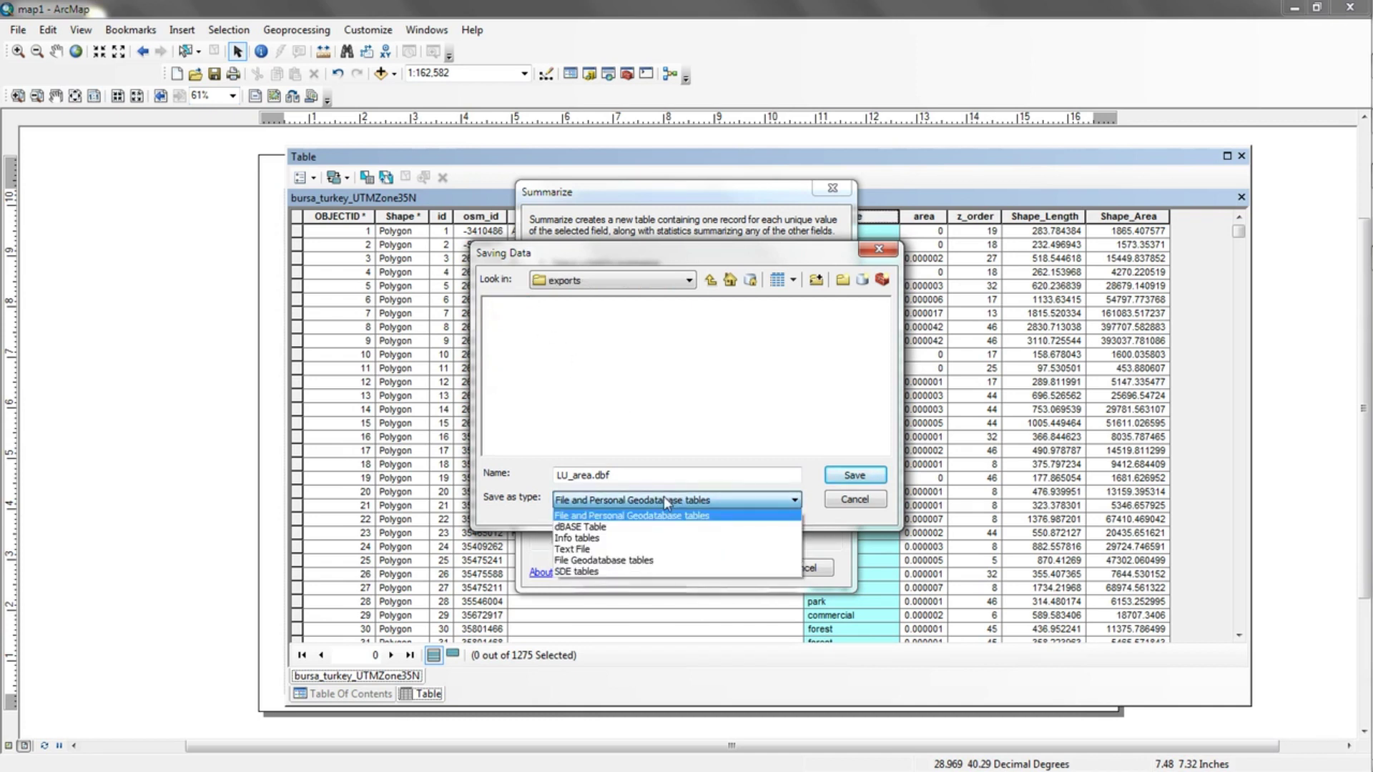
{"action": "left_click", "coordinate": [637, 530]}
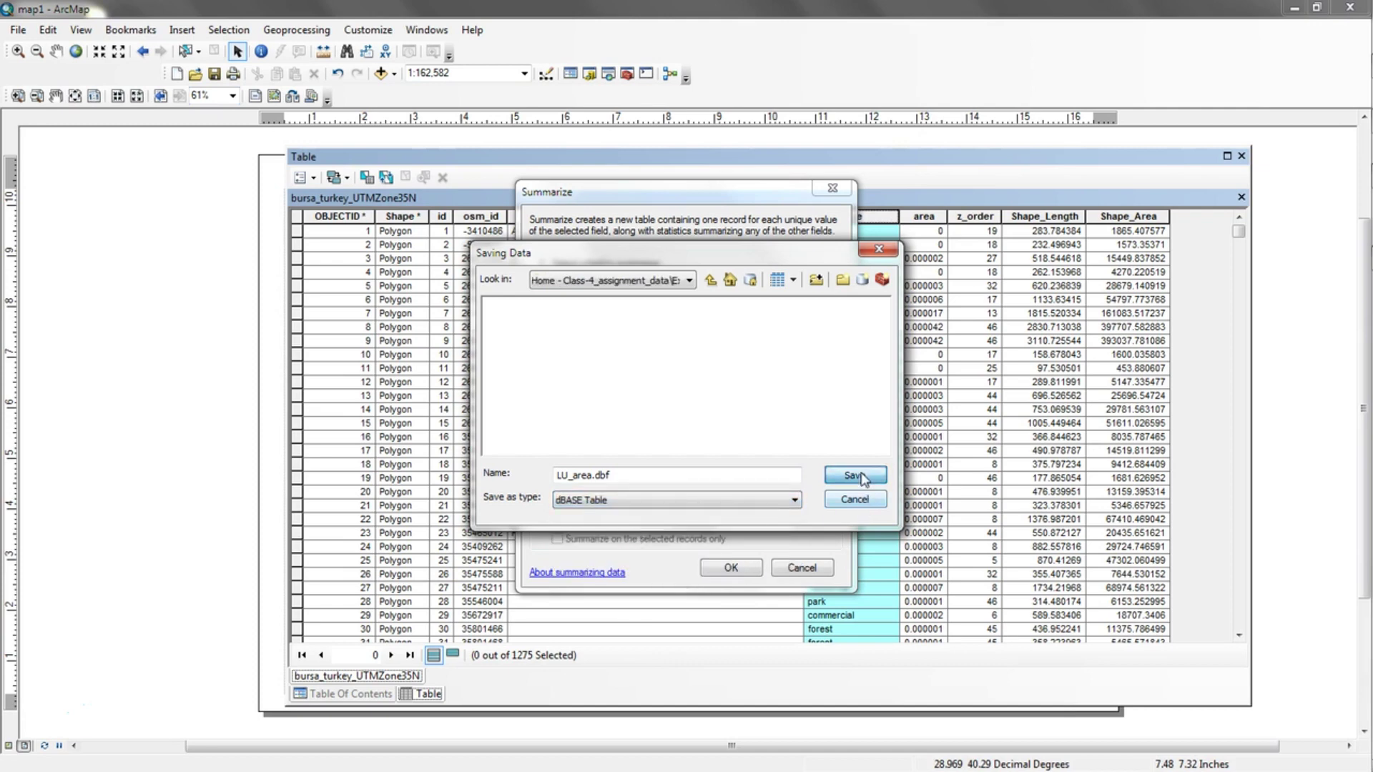
{"action": "left_click", "coordinate": [854, 475]}
{"action": "left_click", "coordinate": [731, 568]}
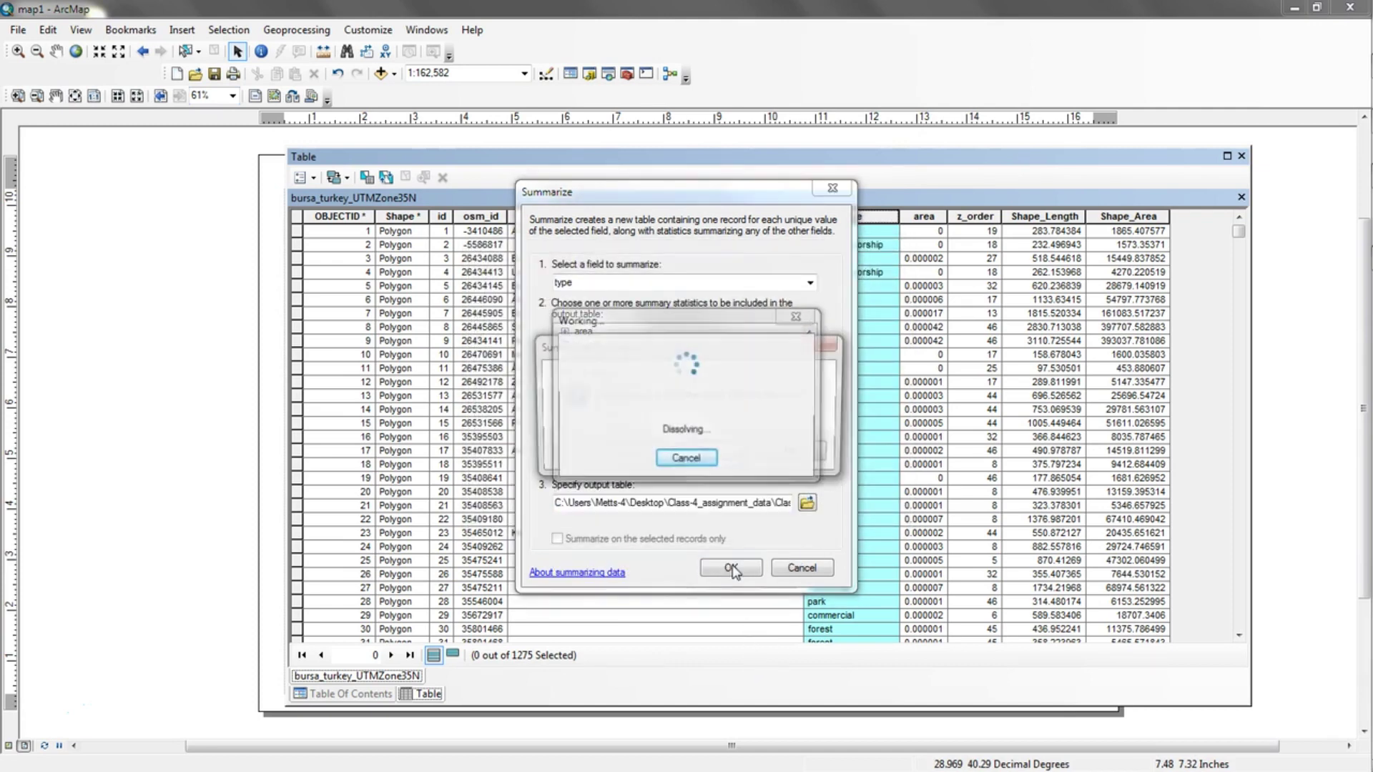
{"action": "left_click", "coordinate": [708, 456]}
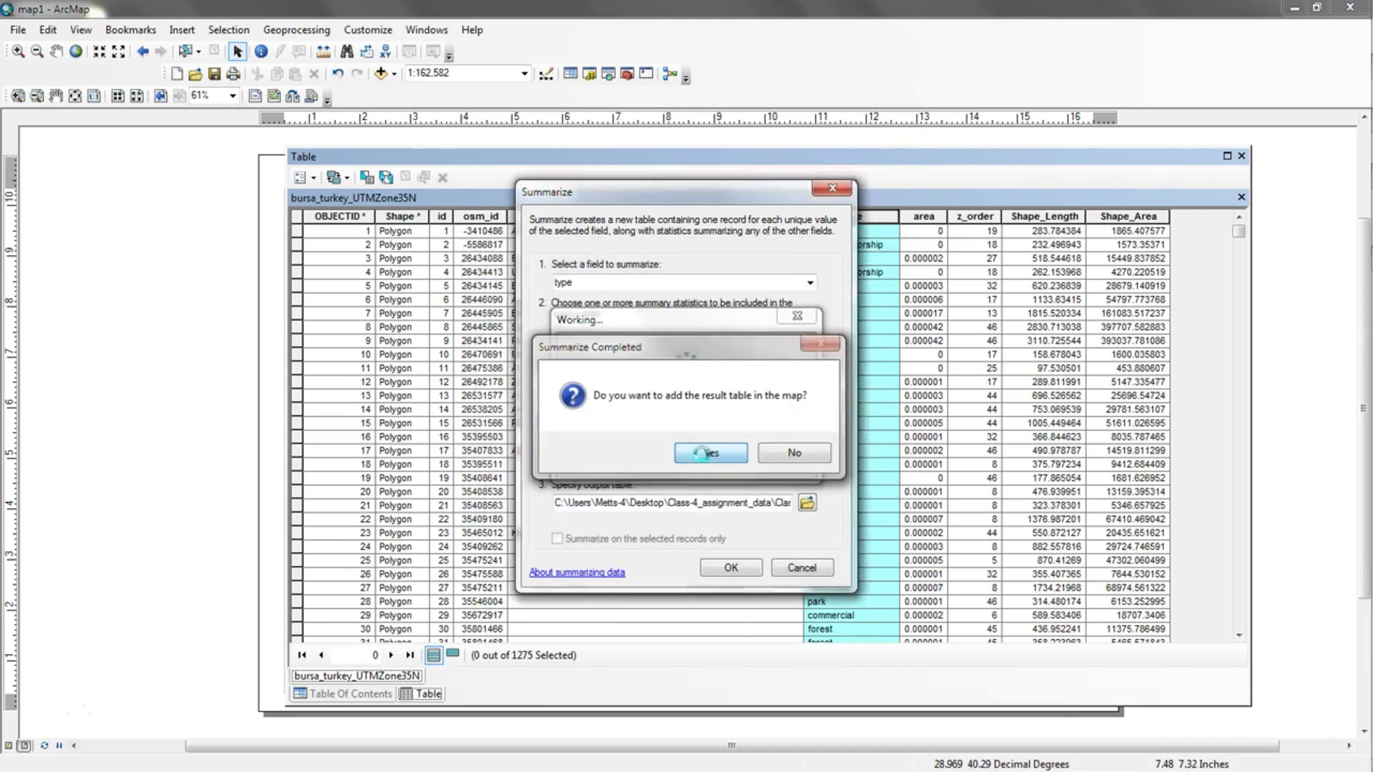
Close the land-use attribute table and open the LU_area table from the table of contents, moving its window to show all fields
{"action": "left_click", "coordinate": [1242, 155]}
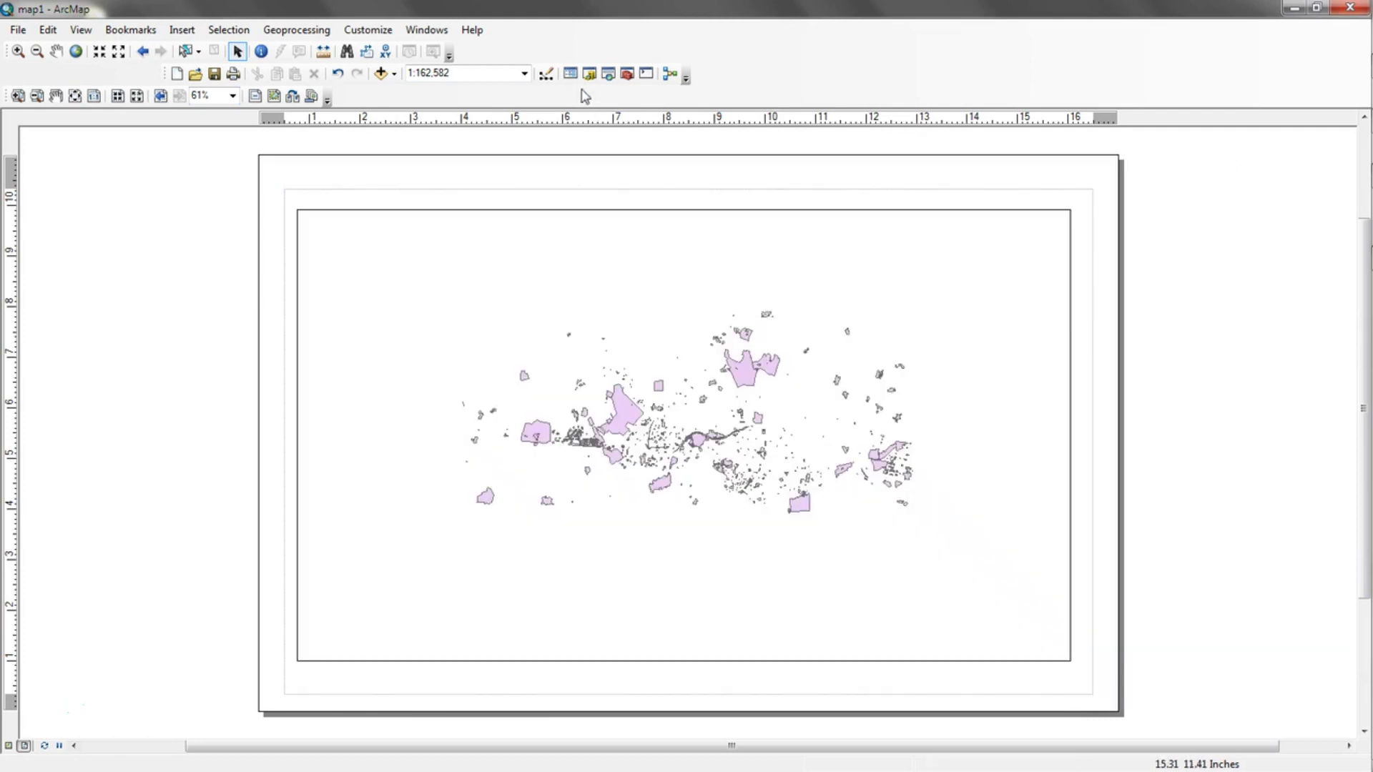
{"action": "left_click", "coordinate": [570, 74]}
{"action": "left_click_drag", "start_coordinate": [438, 154], "coordinate": [855, 395]}
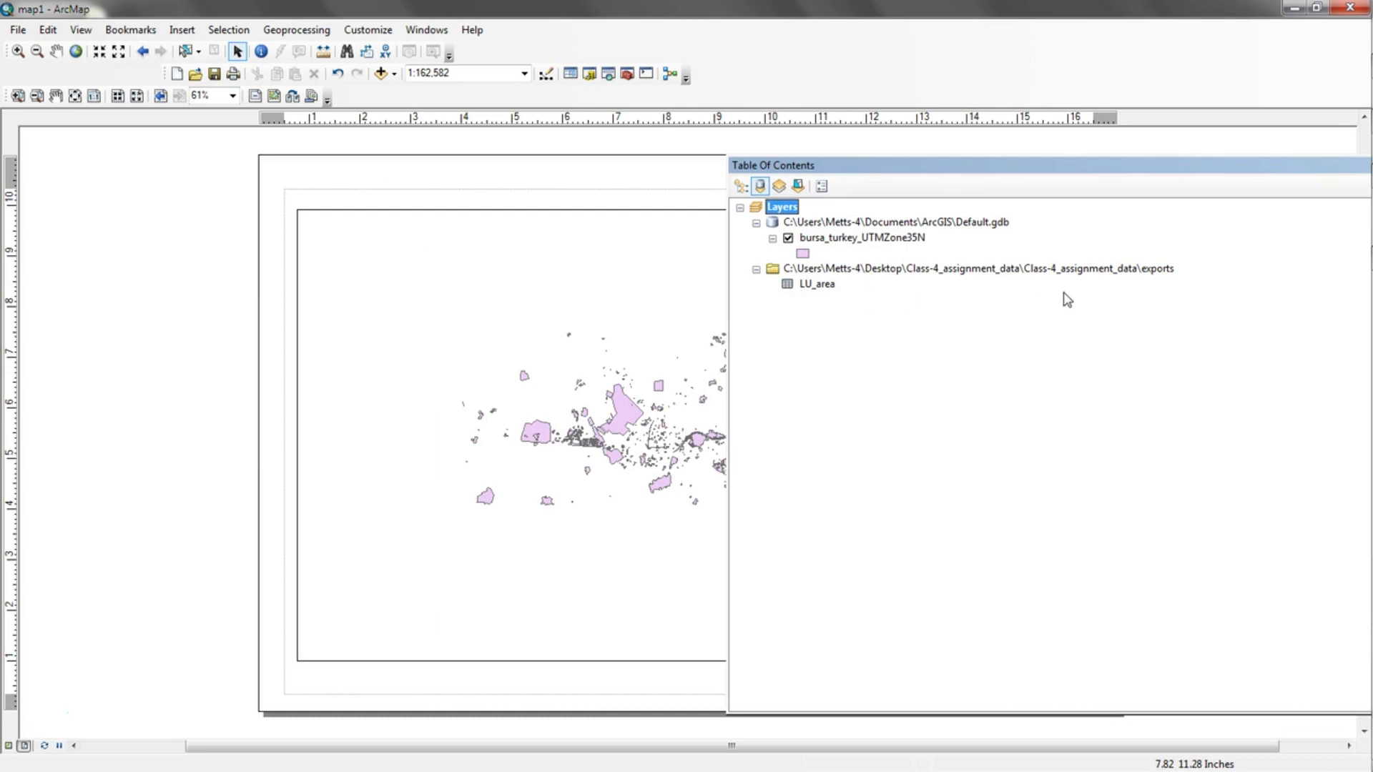
{"action": "right_click", "coordinate": [819, 285]}
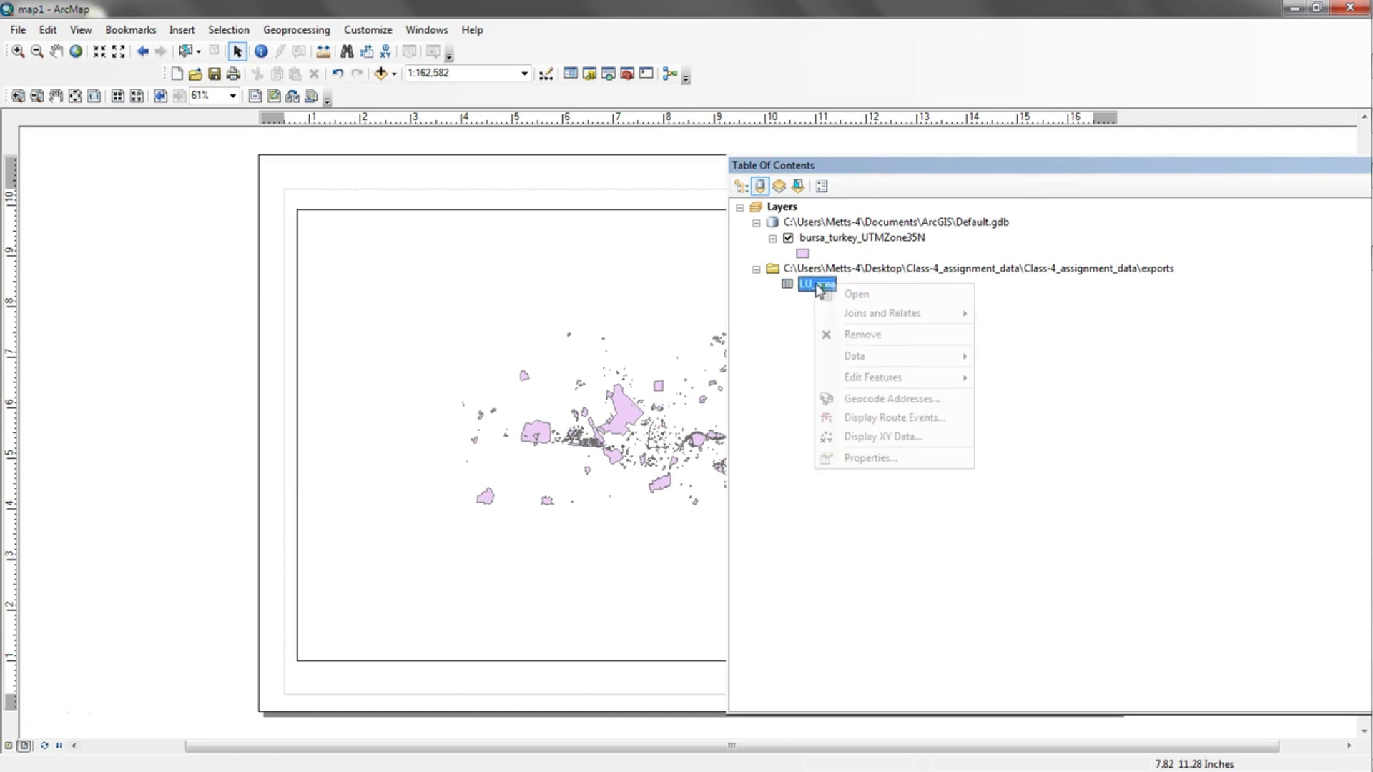
{"action": "left_click", "coordinate": [856, 294]}
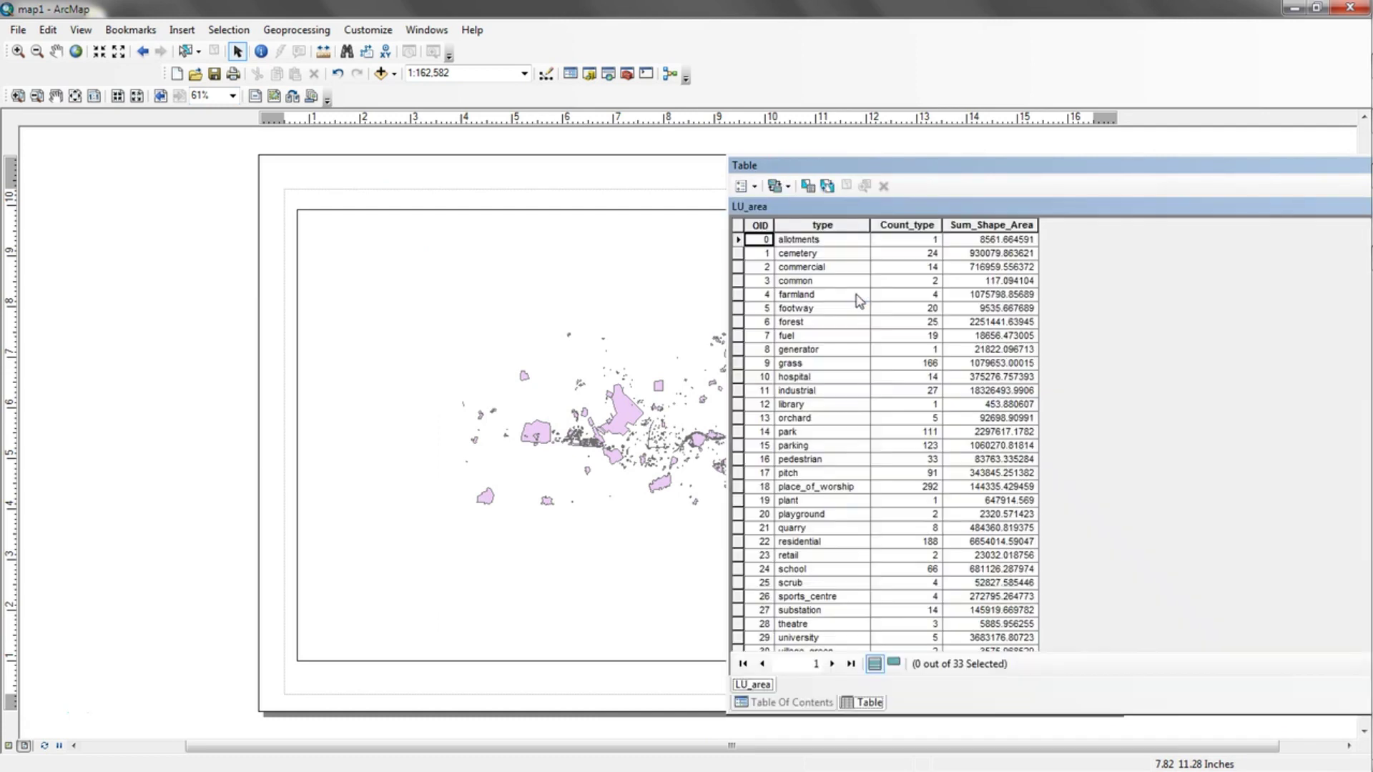
{"action": "left_click_drag", "start_coordinate": [945, 171], "coordinate": [655, 169]}
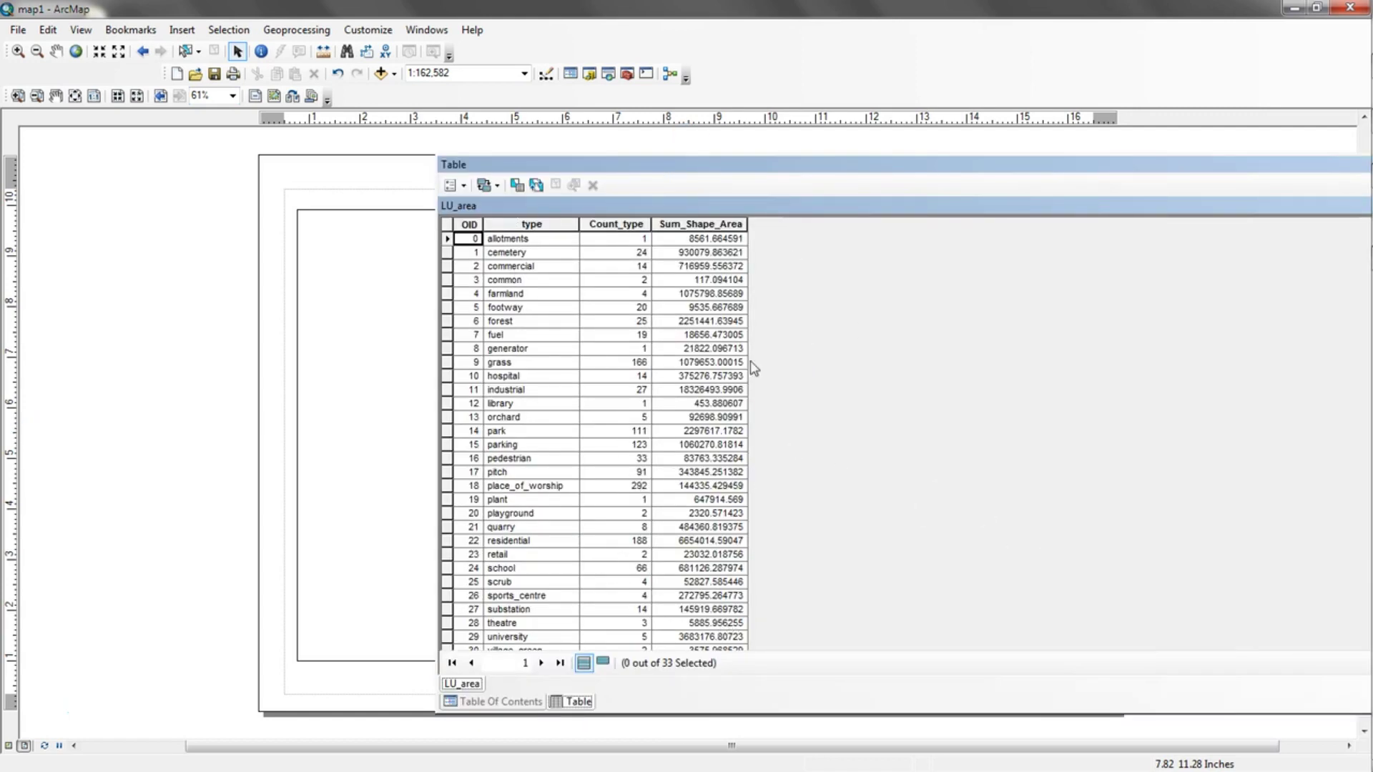
Sort the LU_area table by Sum_Shape_Area in ascending order and go to the largest land-use types
{"action": "left_click", "coordinate": [720, 223]}
{"action": "right_click", "coordinate": [721, 226]}
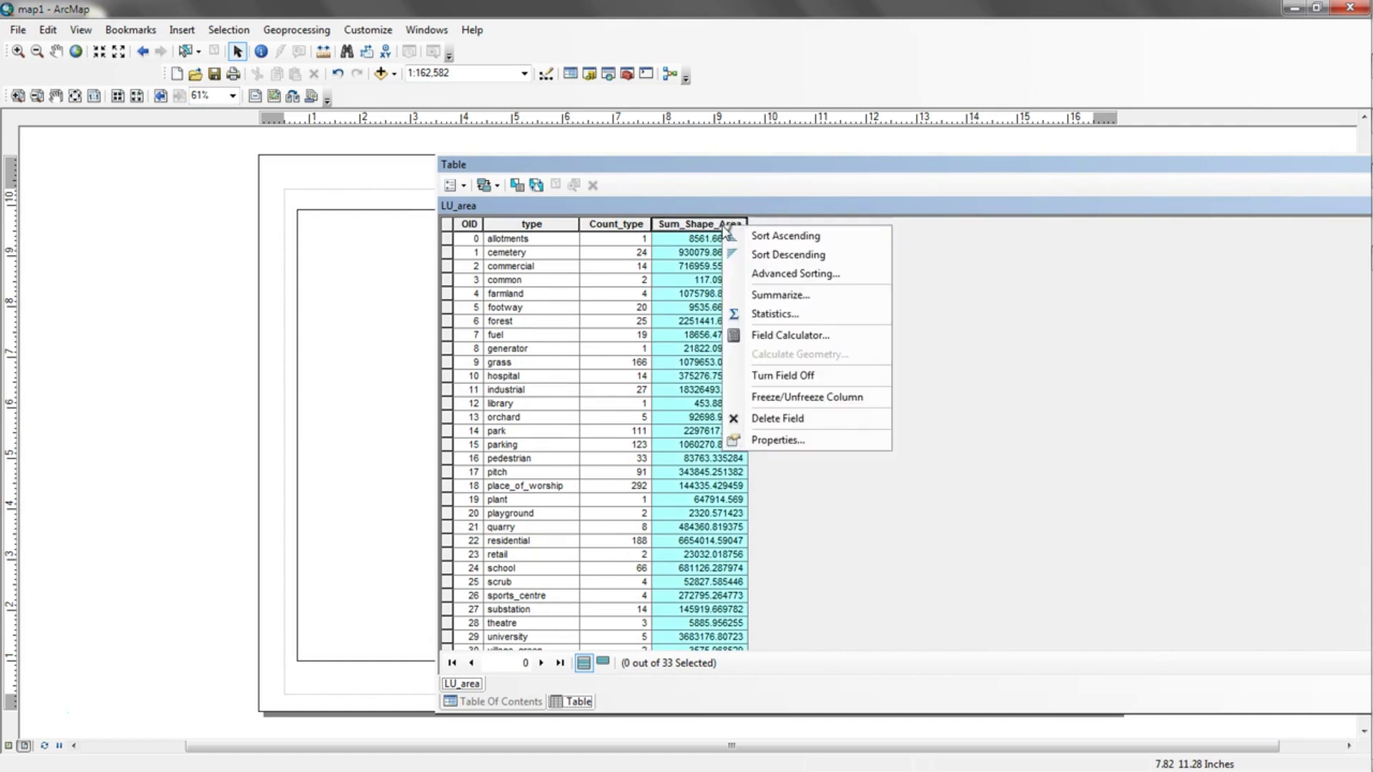
{"action": "left_click", "coordinate": [768, 238]}
{"action": "scroll", "coordinate": [744, 422], "scroll_direction": "down", "scroll_amount": 1}
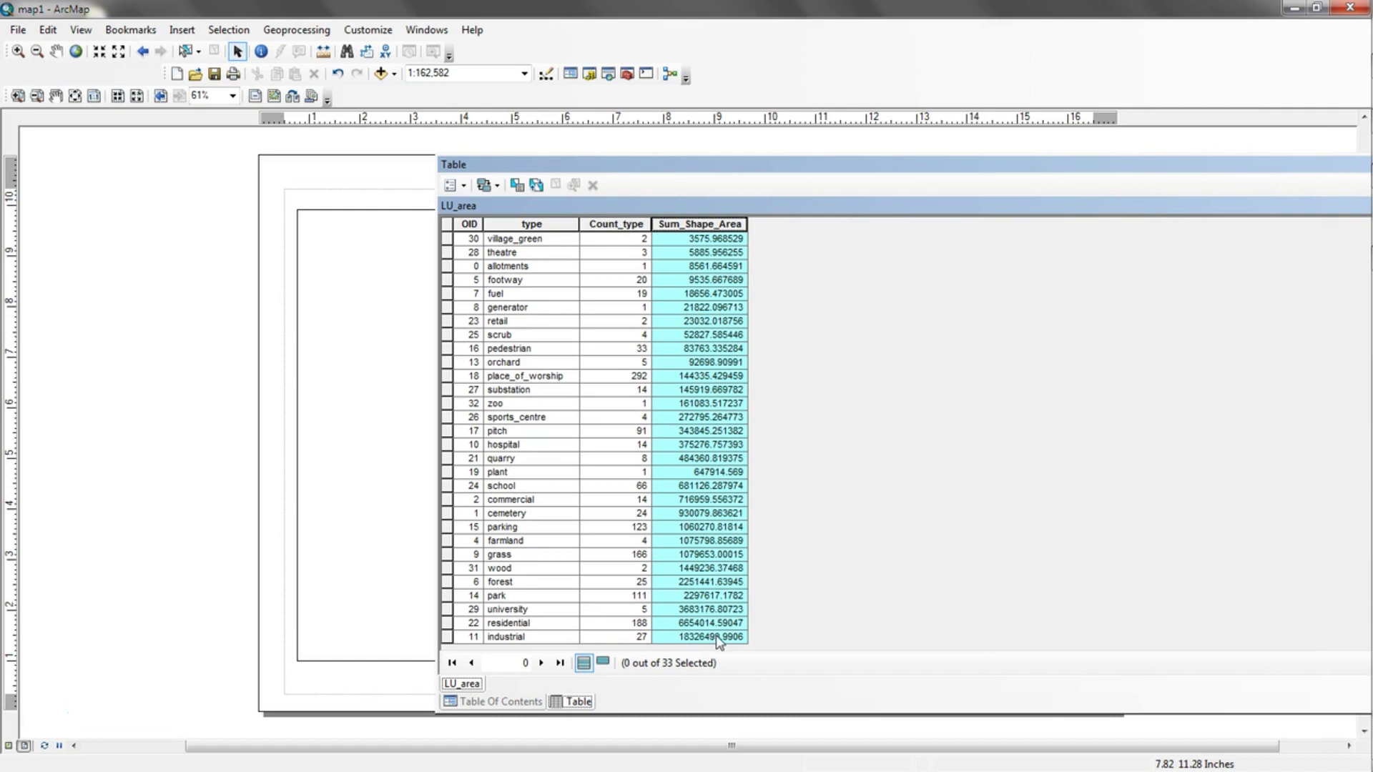
Copy the Sum_Shape_Area value of the industrial row in the LU_area table
{"action": "left_click", "coordinate": [447, 637]}
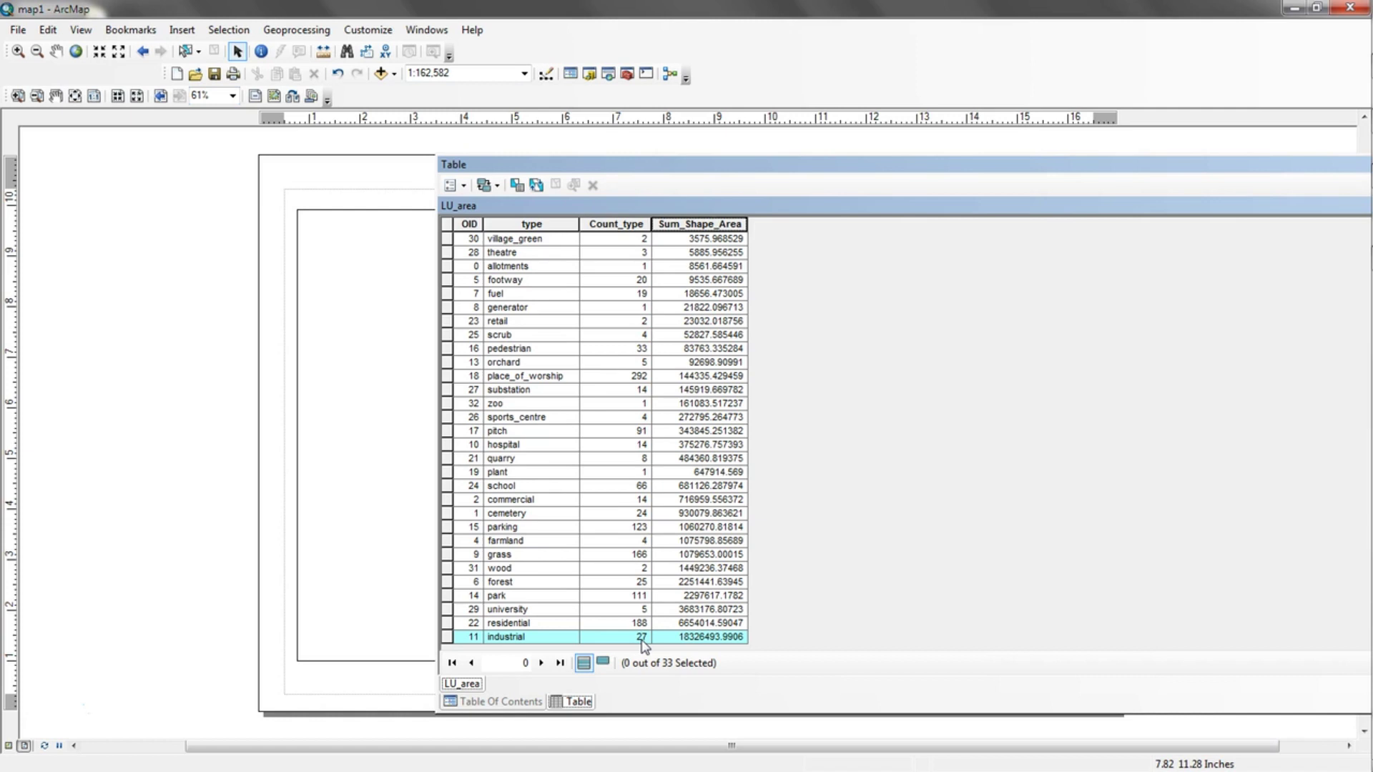
{"action": "right_click", "coordinate": [695, 639]}
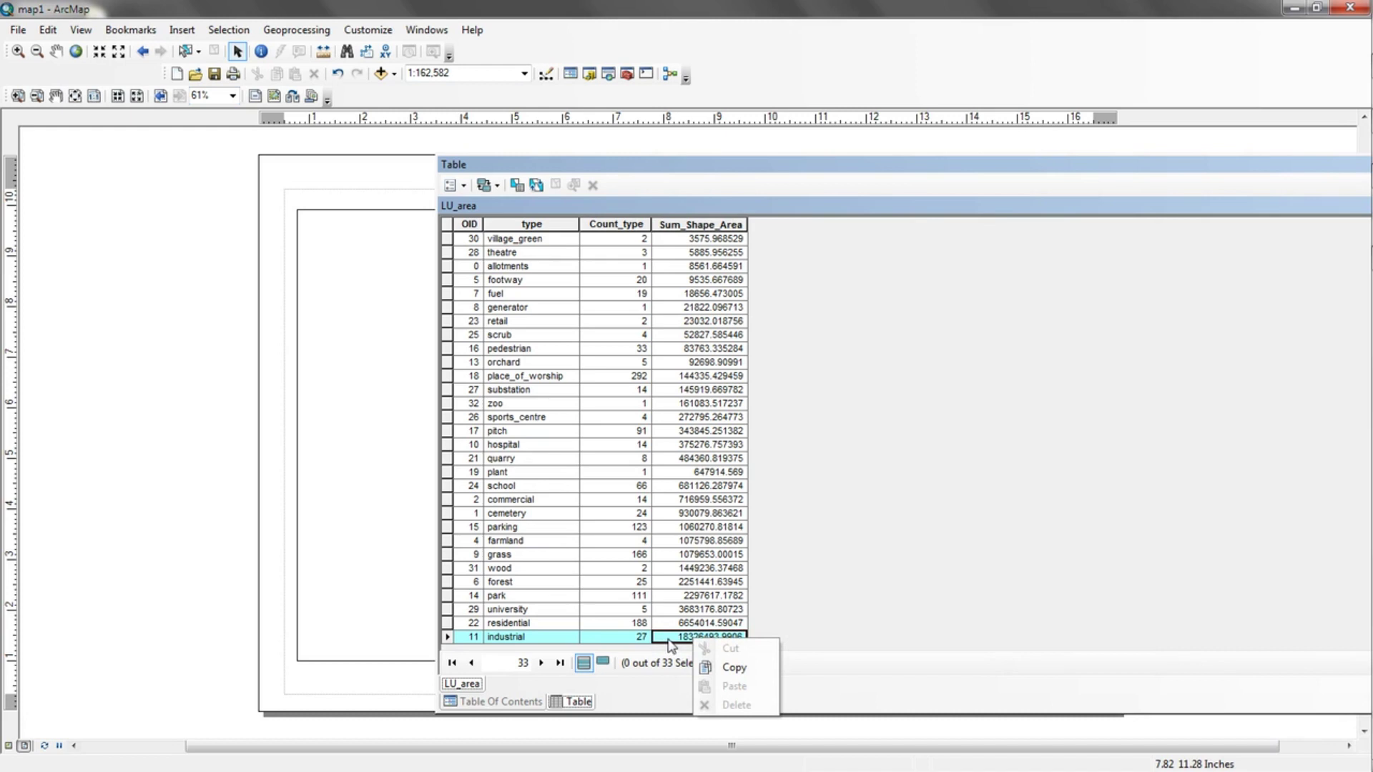
{"action": "left_click", "coordinate": [734, 668]}
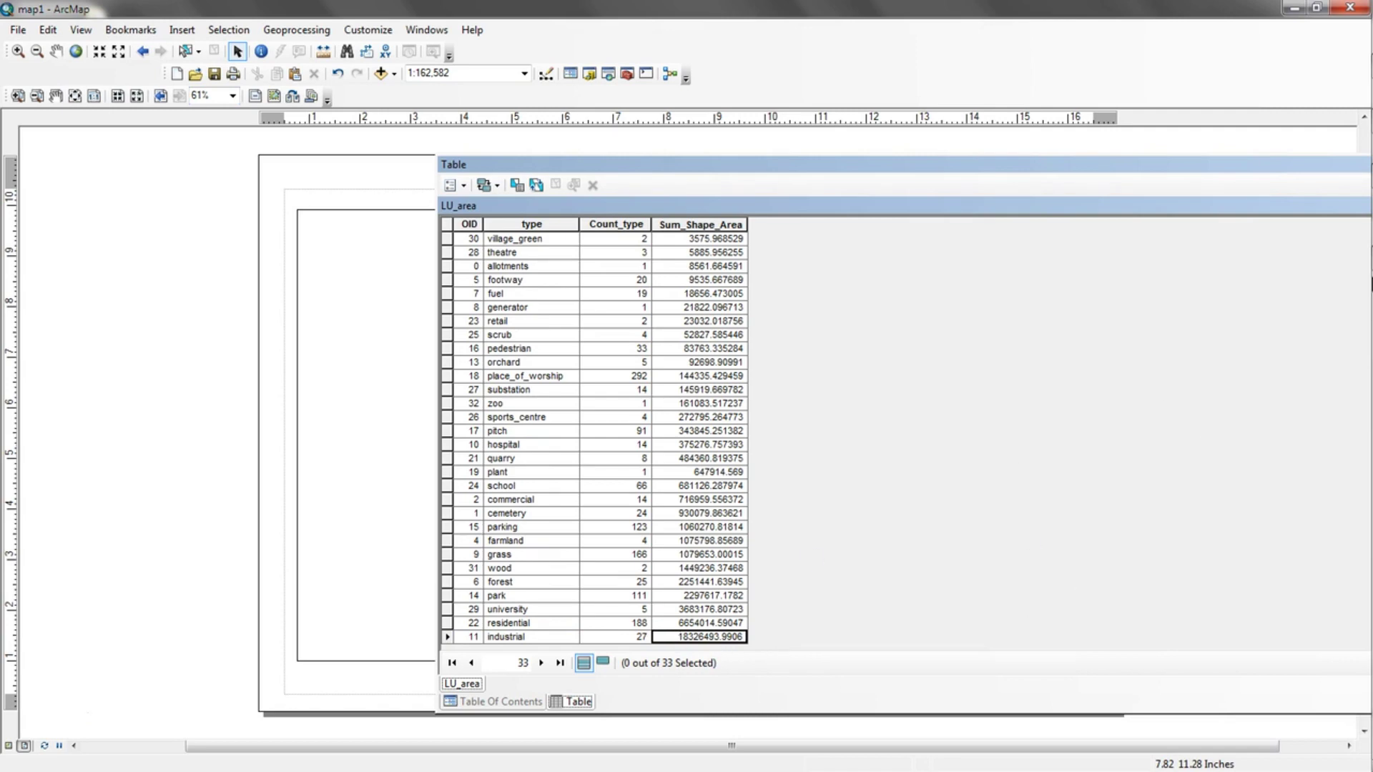
Switch to Chrome and search Google in a new tab for "sq meters to sq miles"
{"action": "mouse_move", "coordinate": [1352, 250]}
{"action": "left_click", "coordinate": [1346, 67]}
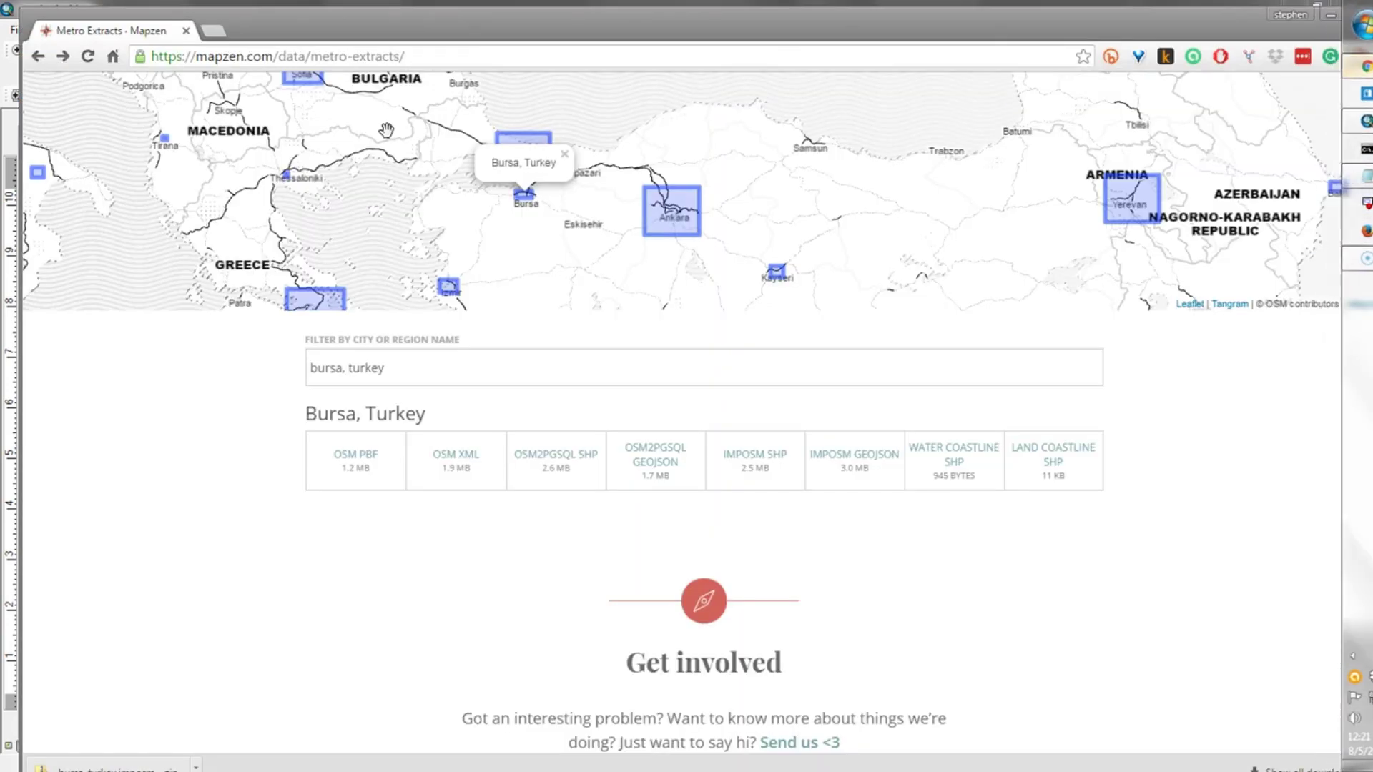
{"action": "key", "text": "ctrl+t"}
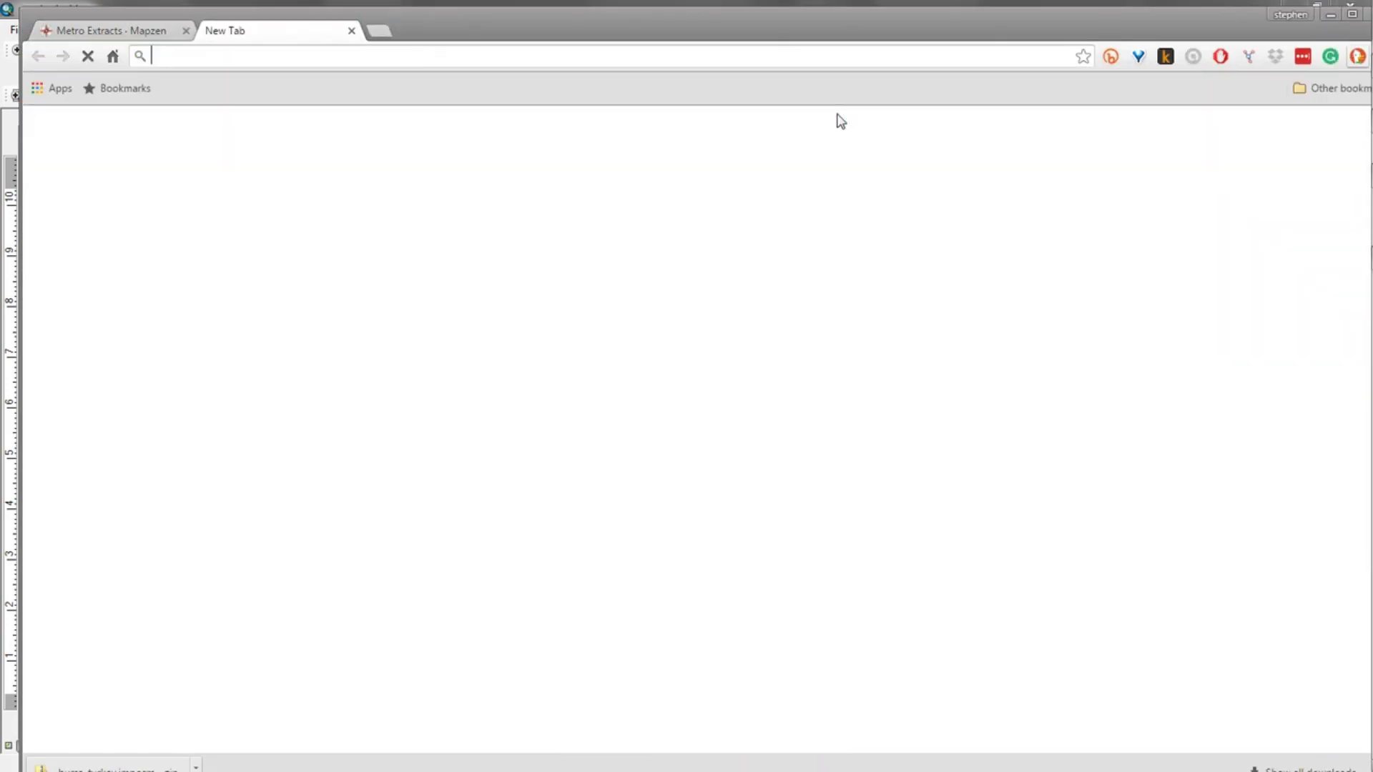
{"action": "type", "text": "sq"}
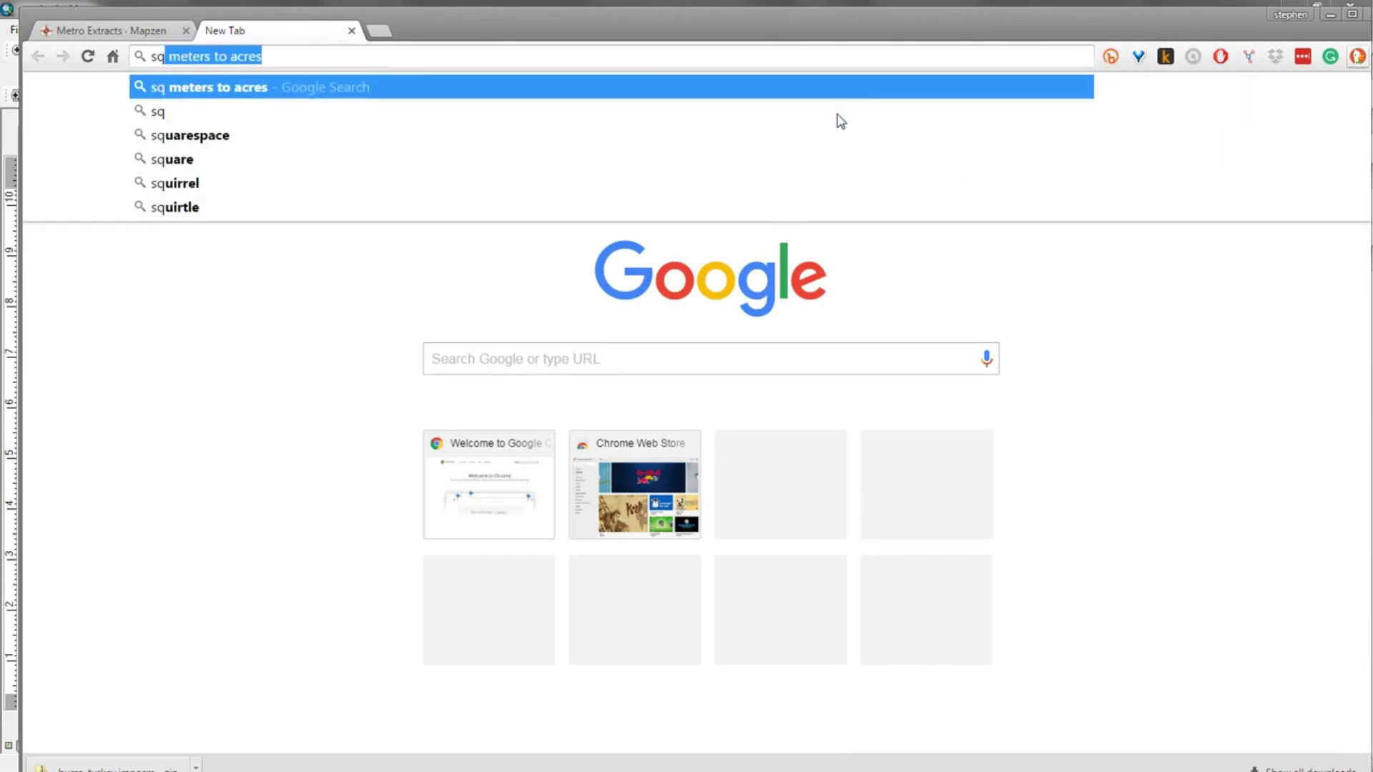
{"action": "type", "text": " meters to ac"}
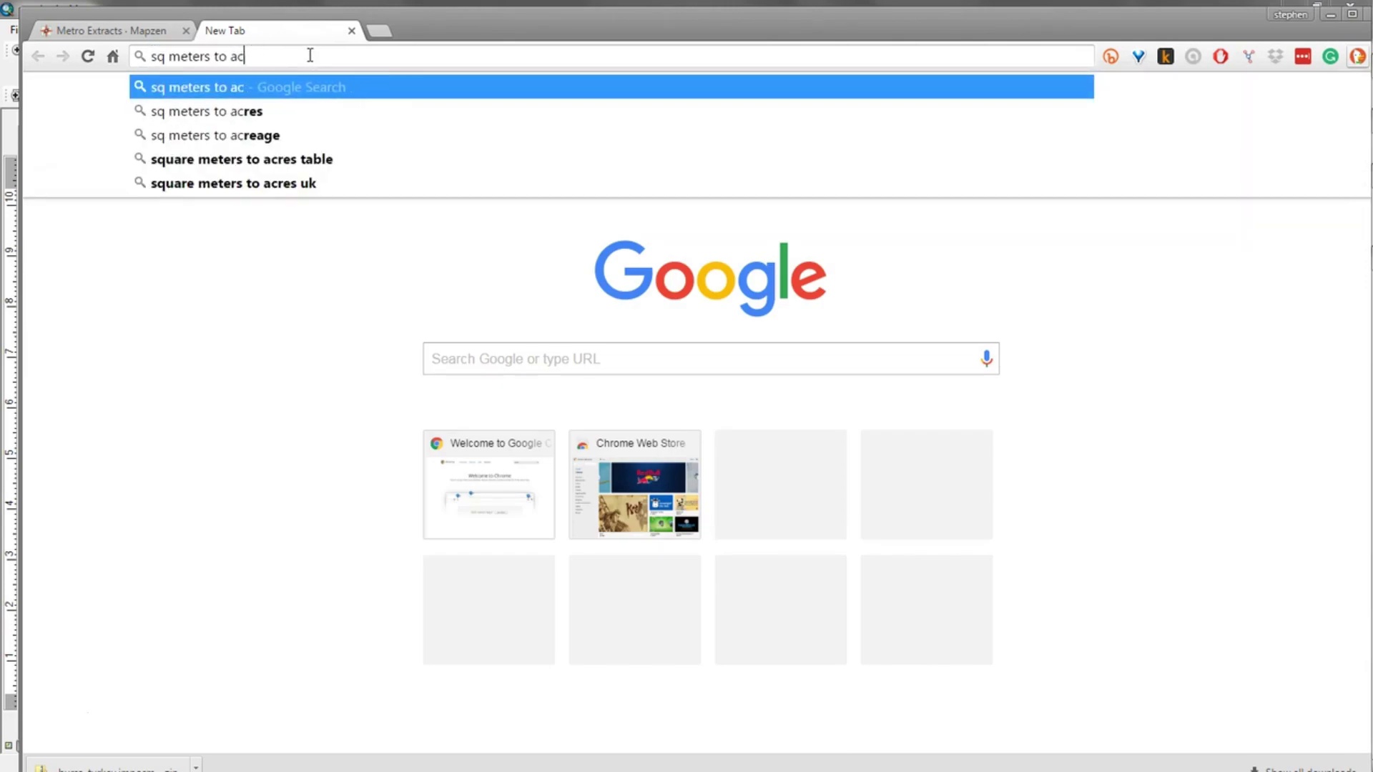
{"action": "key", "text": "BackSpace"}
{"action": "key", "text": "BackSpace"}
{"action": "type", "text": "sq "}
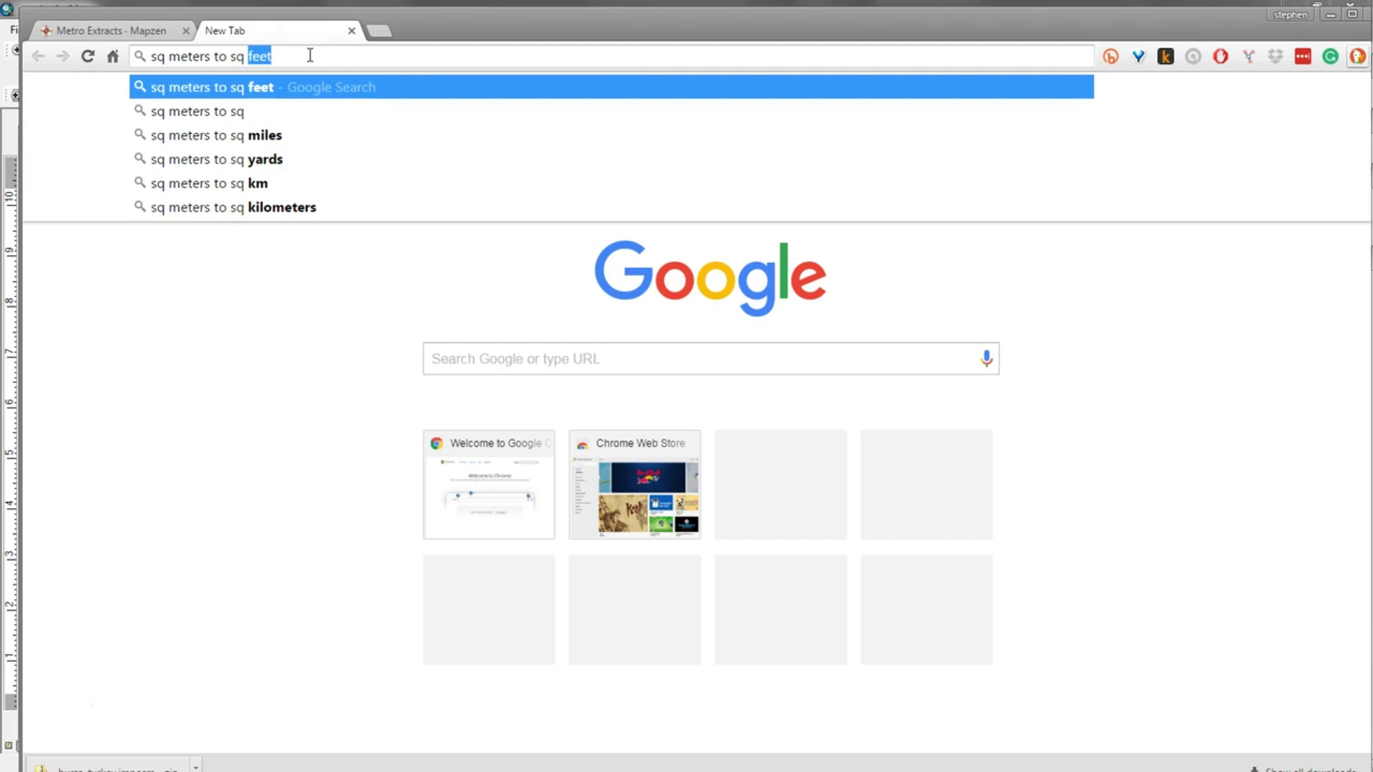
{"action": "type", "text": "miles"}
{"action": "key", "text": "Return"}
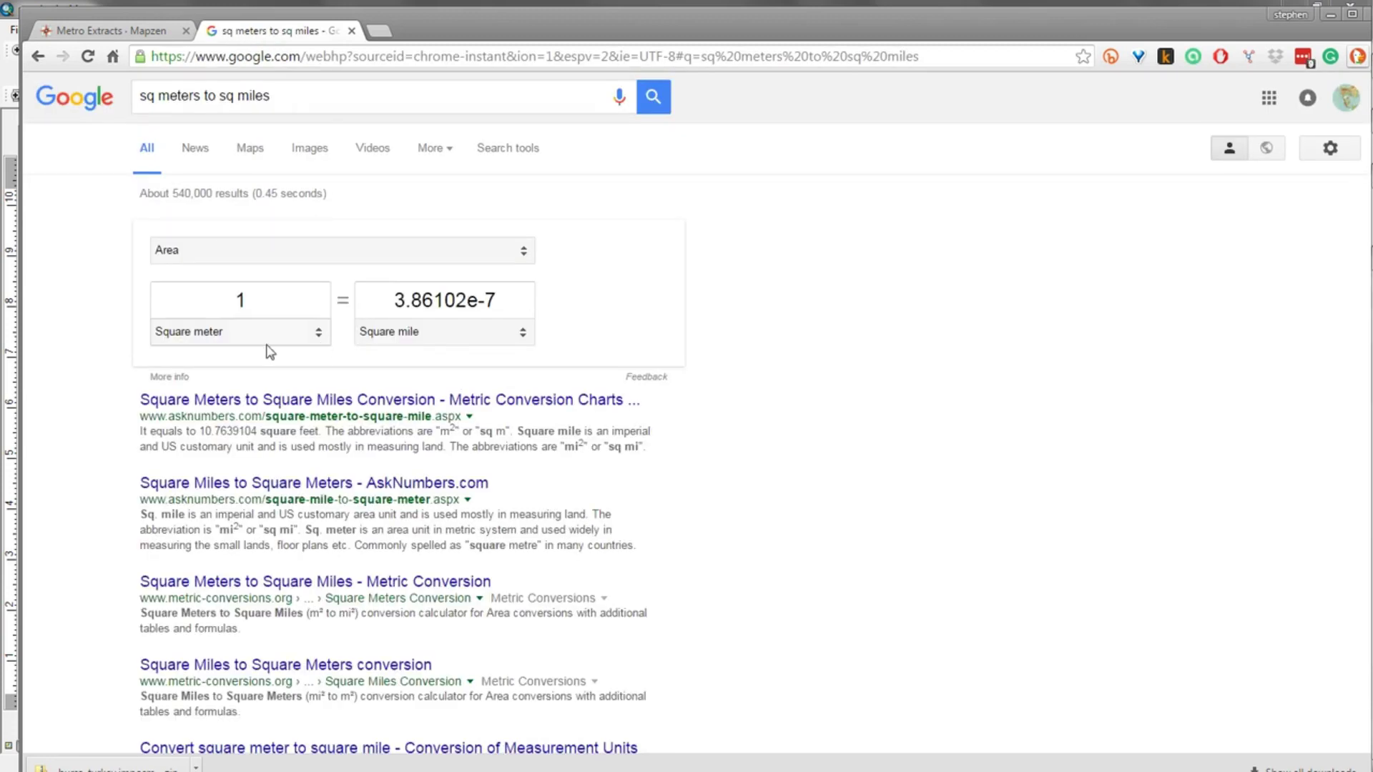
Paste the industrial area, 18326493.9906, as square meters into the converter and select the square-mile result
{"action": "left_click_drag", "start_coordinate": [256, 306], "coordinate": [191, 295]}
{"action": "key", "text": "ctrl+v"}
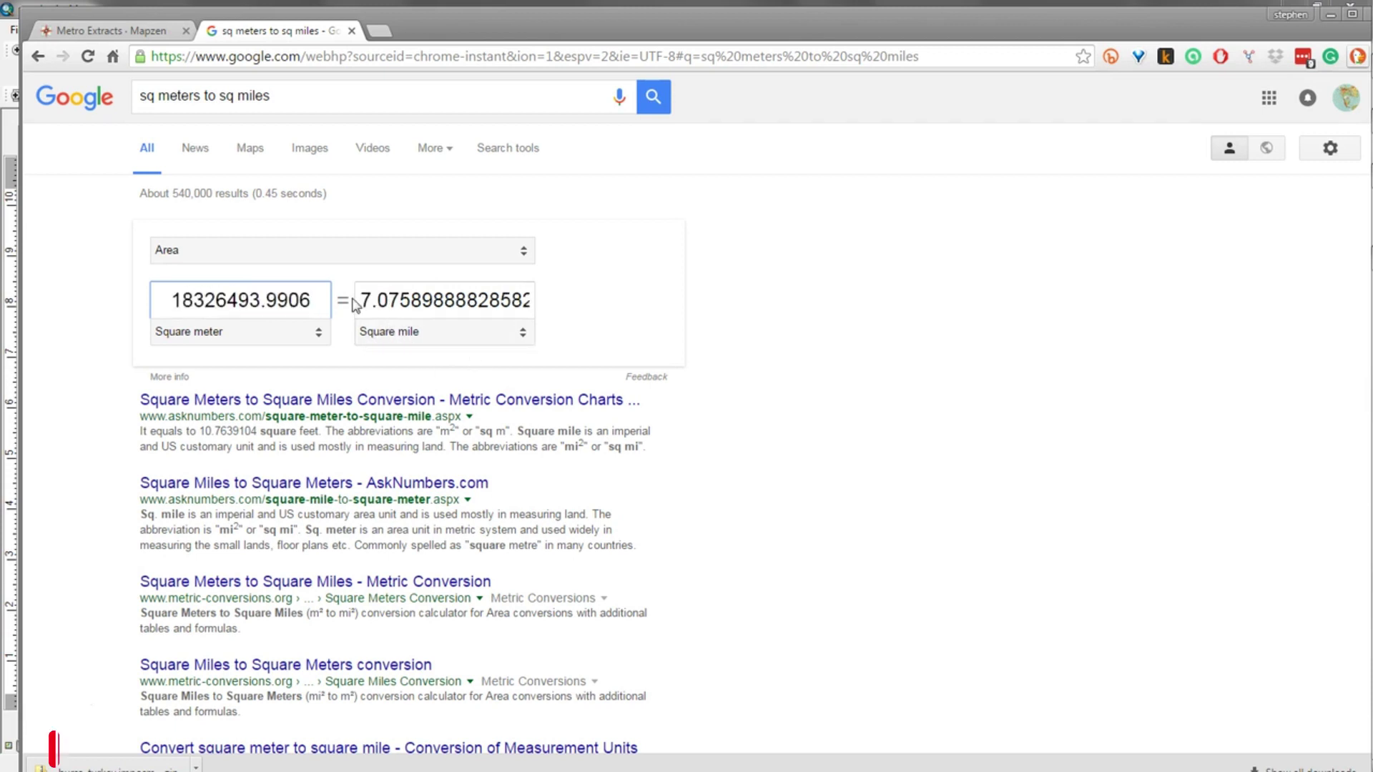
{"action": "left_click_drag", "start_coordinate": [359, 300], "coordinate": [563, 324]}
{"action": "key", "text": "ctrl+c"}
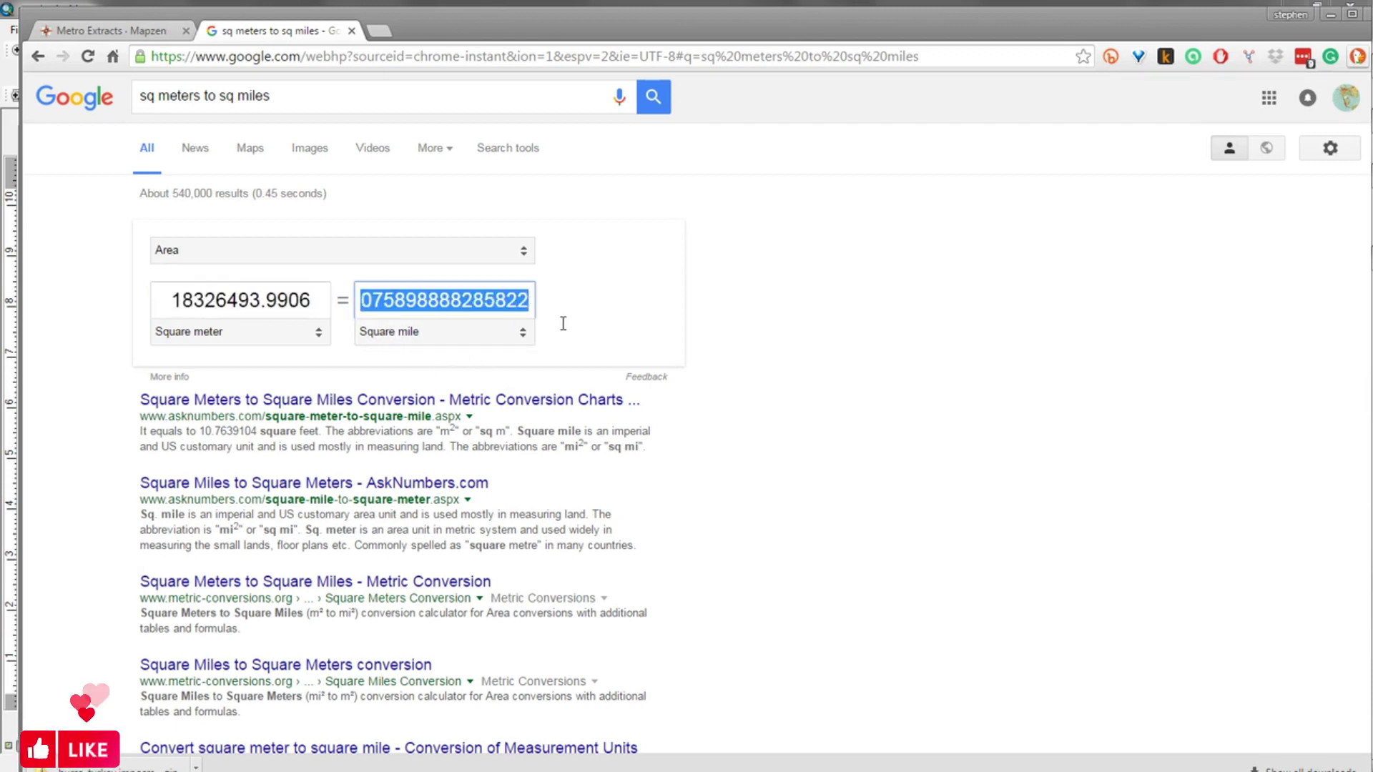
{"action": "left_click", "coordinate": [442, 299]}
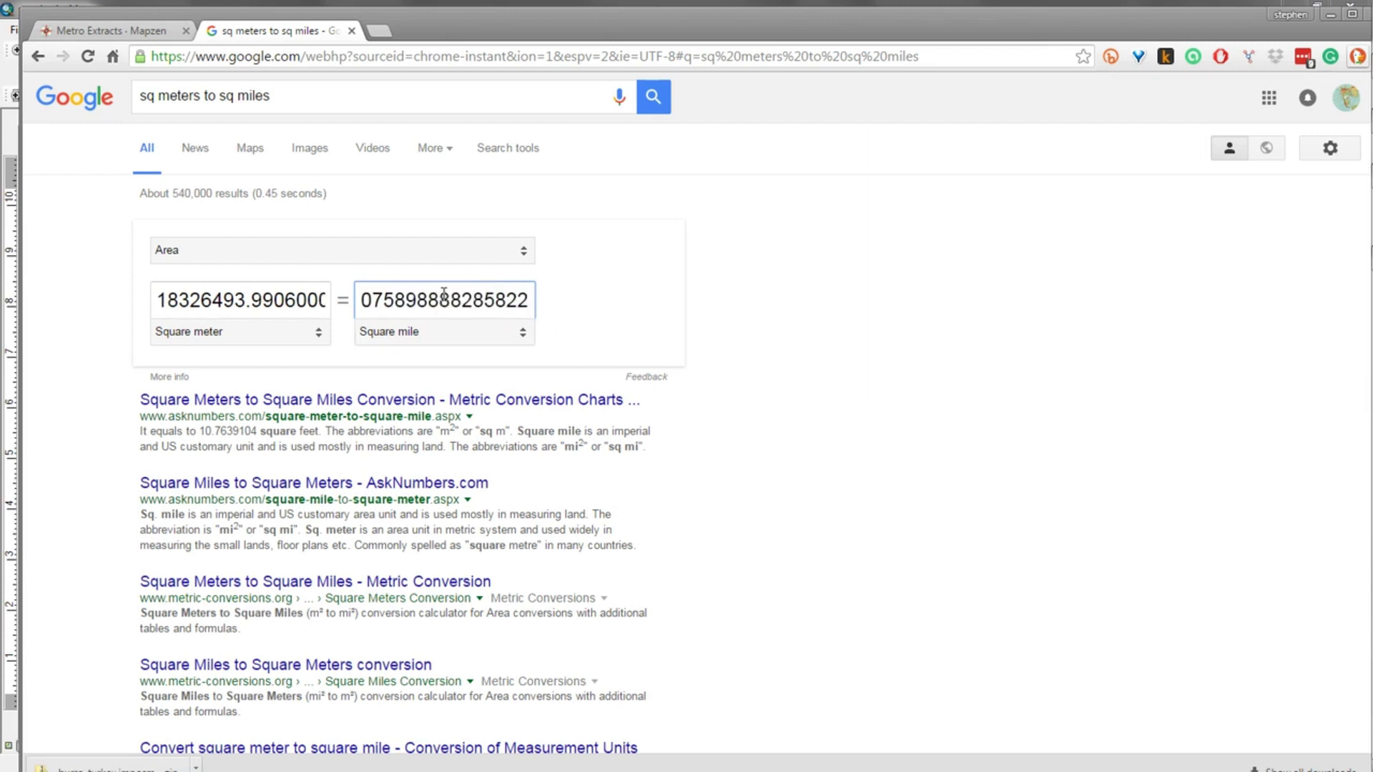
{"action": "double_click", "coordinate": [488, 299]}
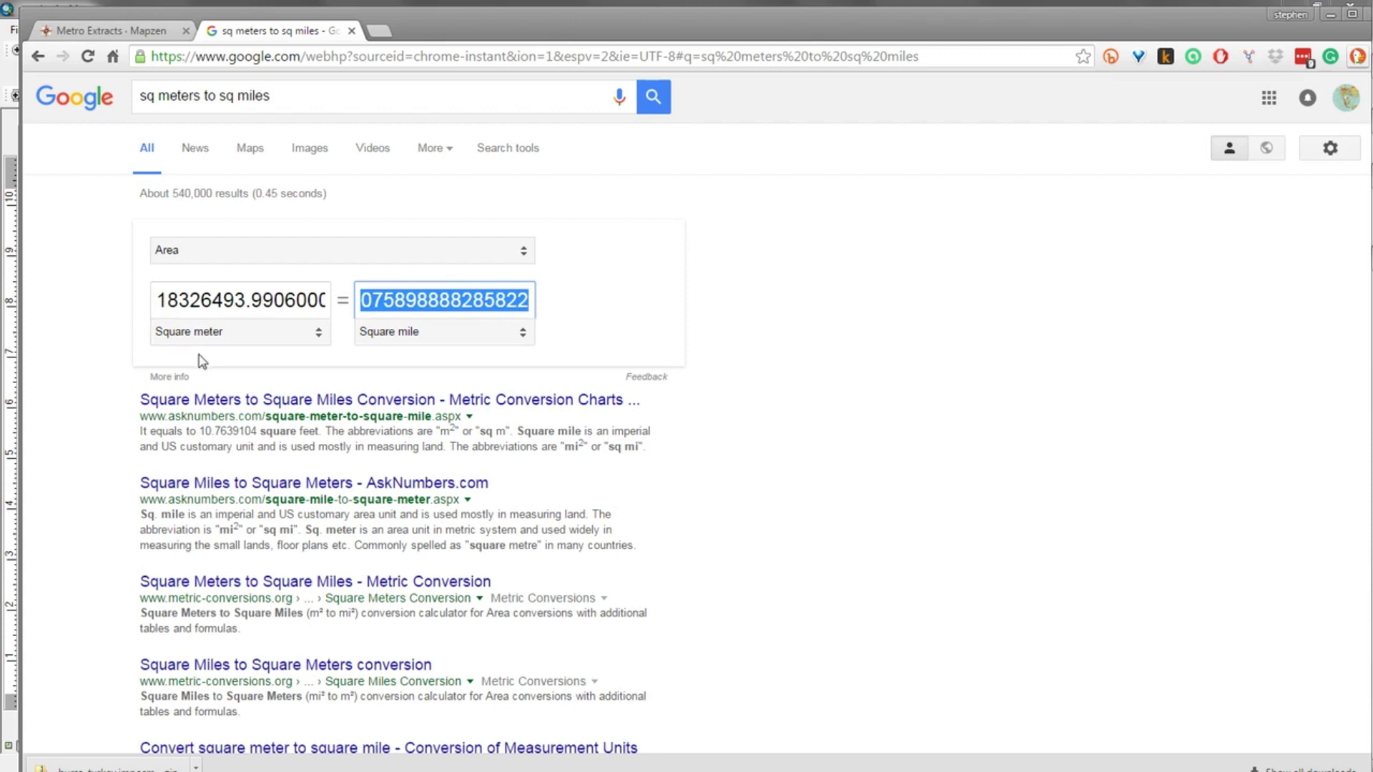
Reload the converter, enter 18326493.9906 square meters again and select the square-mile result from its beginning
{"action": "left_click", "coordinate": [88, 56]}
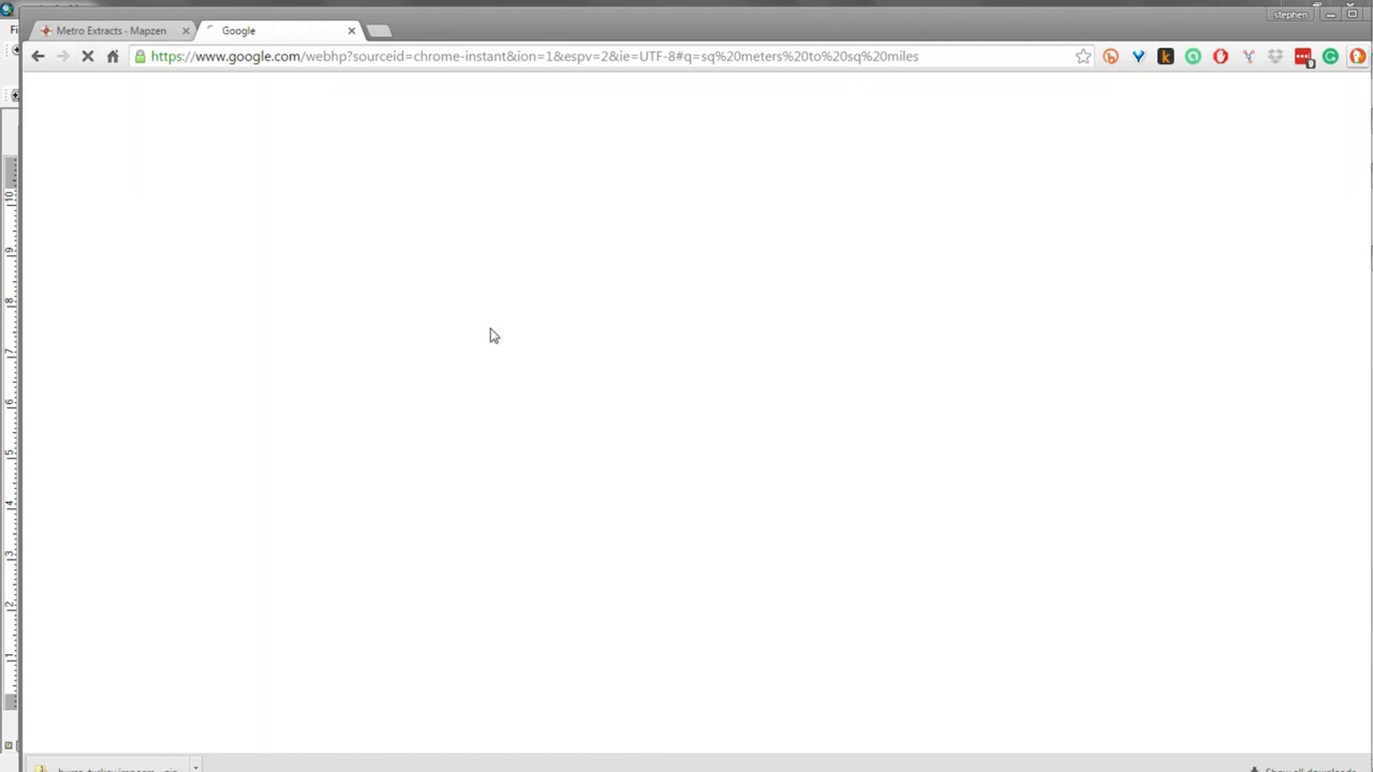
{"action": "left_click", "coordinate": [254, 304]}
{"action": "key", "text": "ctrl+a"}
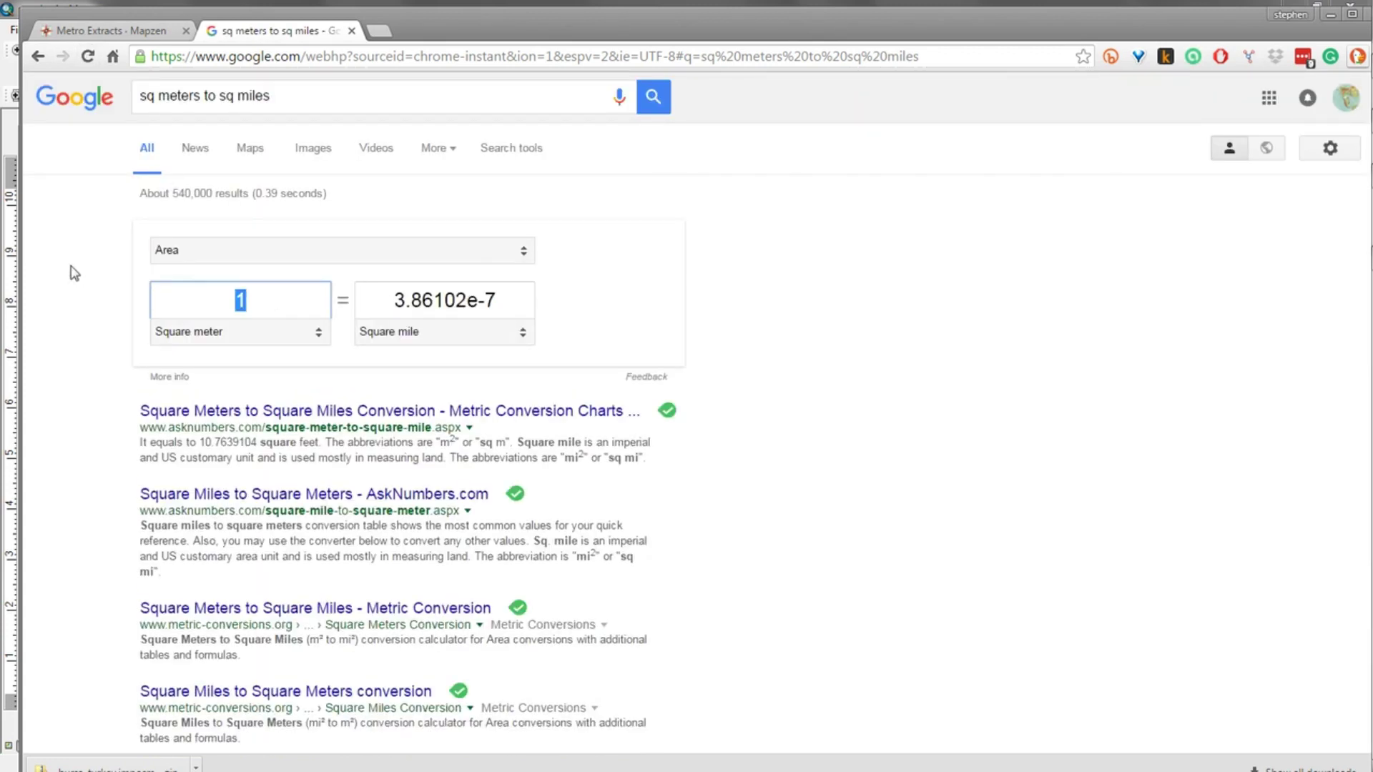
{"action": "key", "text": "ctrl+v"}
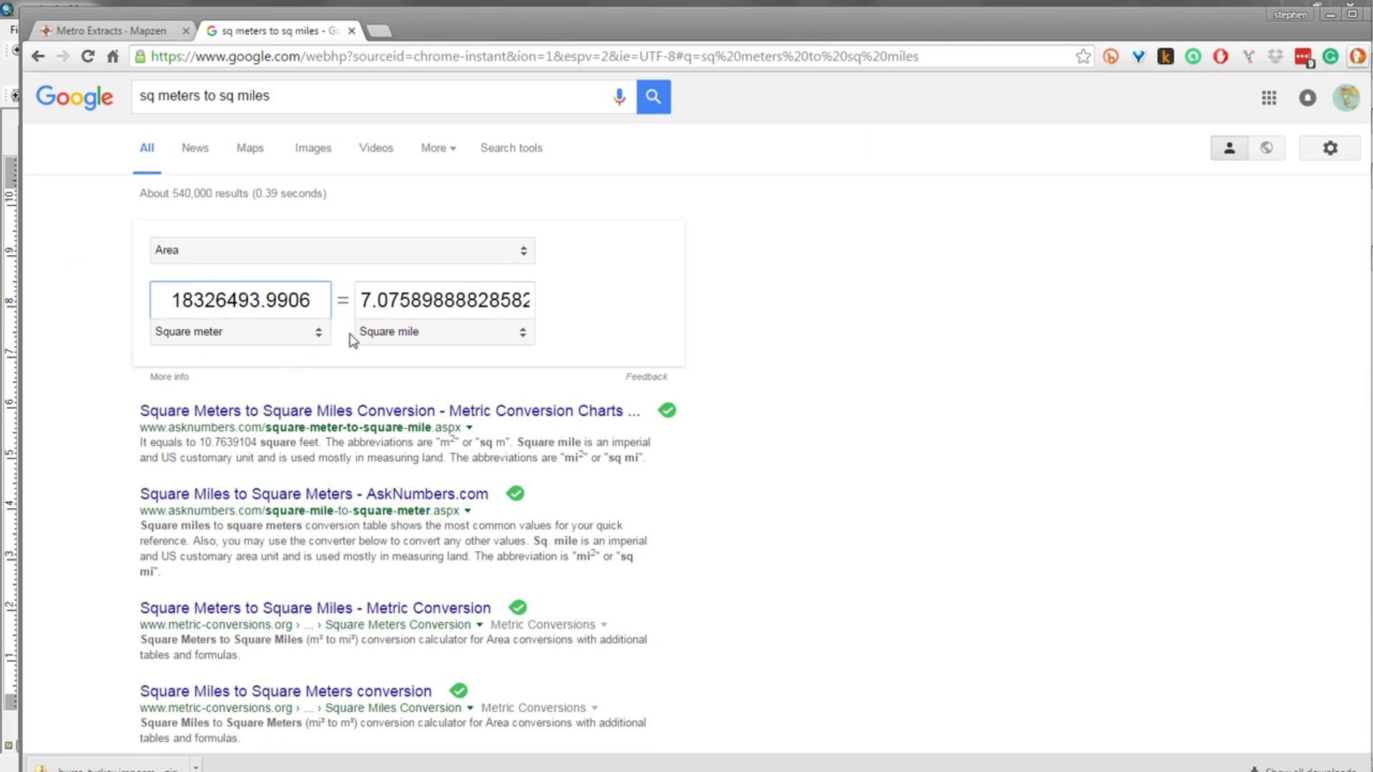
{"action": "left_click_drag", "start_coordinate": [360, 300], "coordinate": [609, 430]}
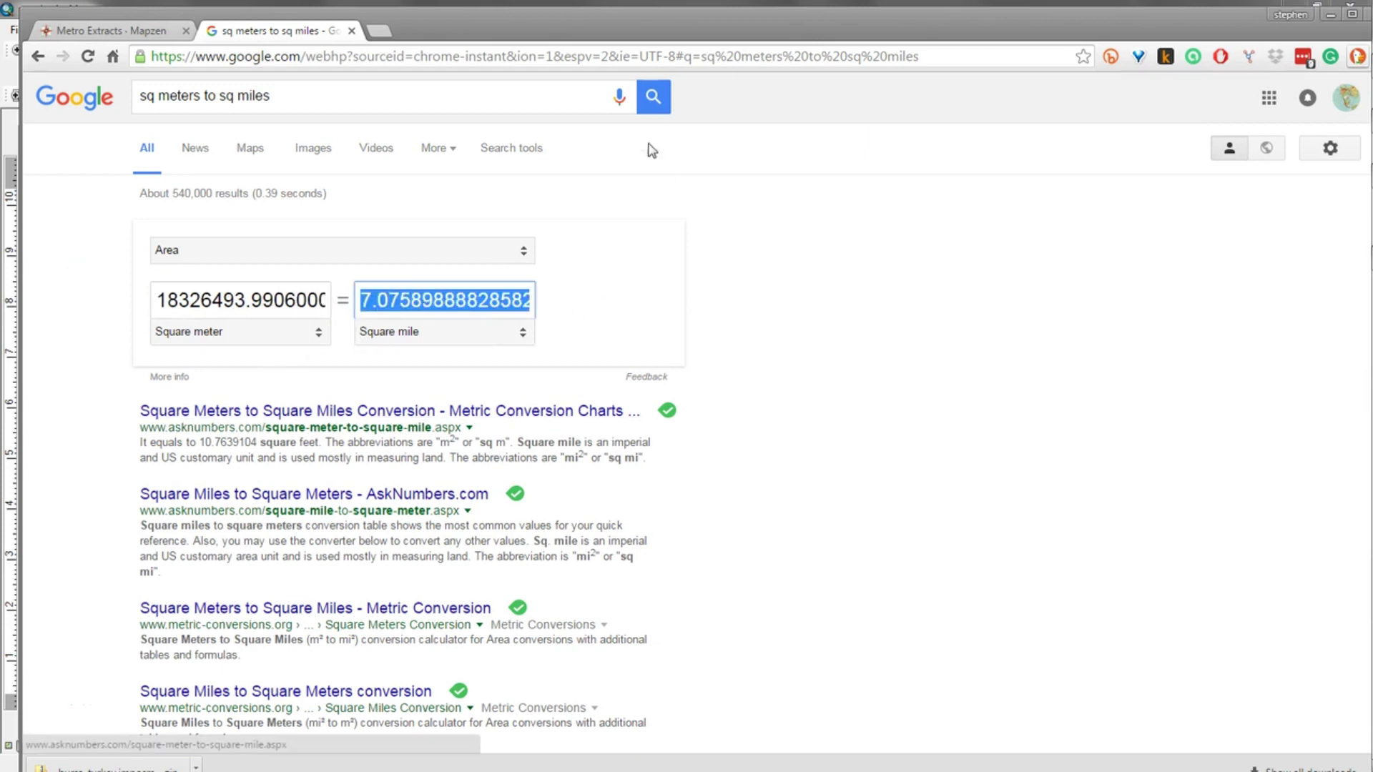
Return to ArcMap and move the LU_area table window down to uncover the map layout
{"action": "double_click", "coordinate": [570, 27]}
{"action": "left_click_drag", "start_coordinate": [809, 165], "coordinate": [963, 667]}
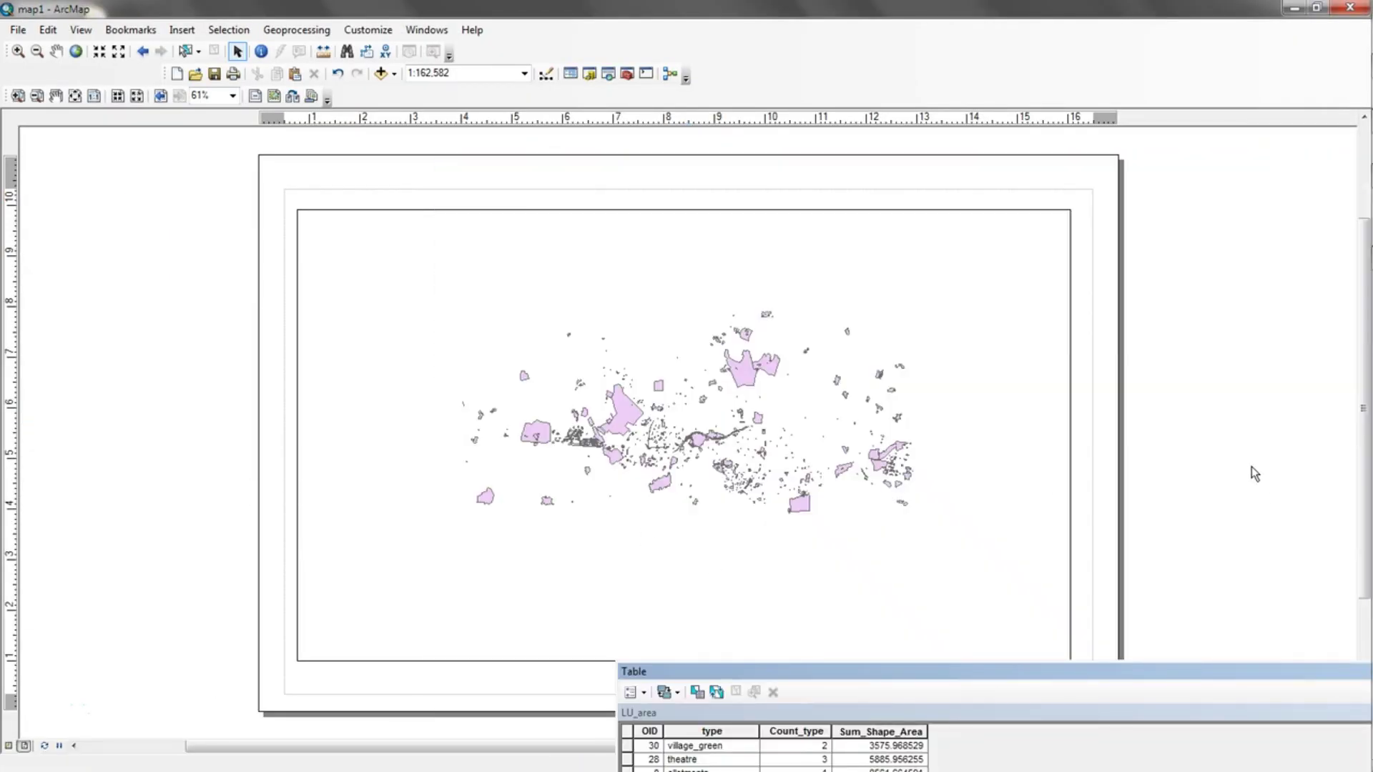
Move the LU_area table window further down to clear more of the layout page
{"action": "left_click", "coordinate": [994, 499]}
{"action": "left_click", "coordinate": [190, 374]}
{"action": "left_click_drag", "start_coordinate": [737, 674], "coordinate": [833, 707]}
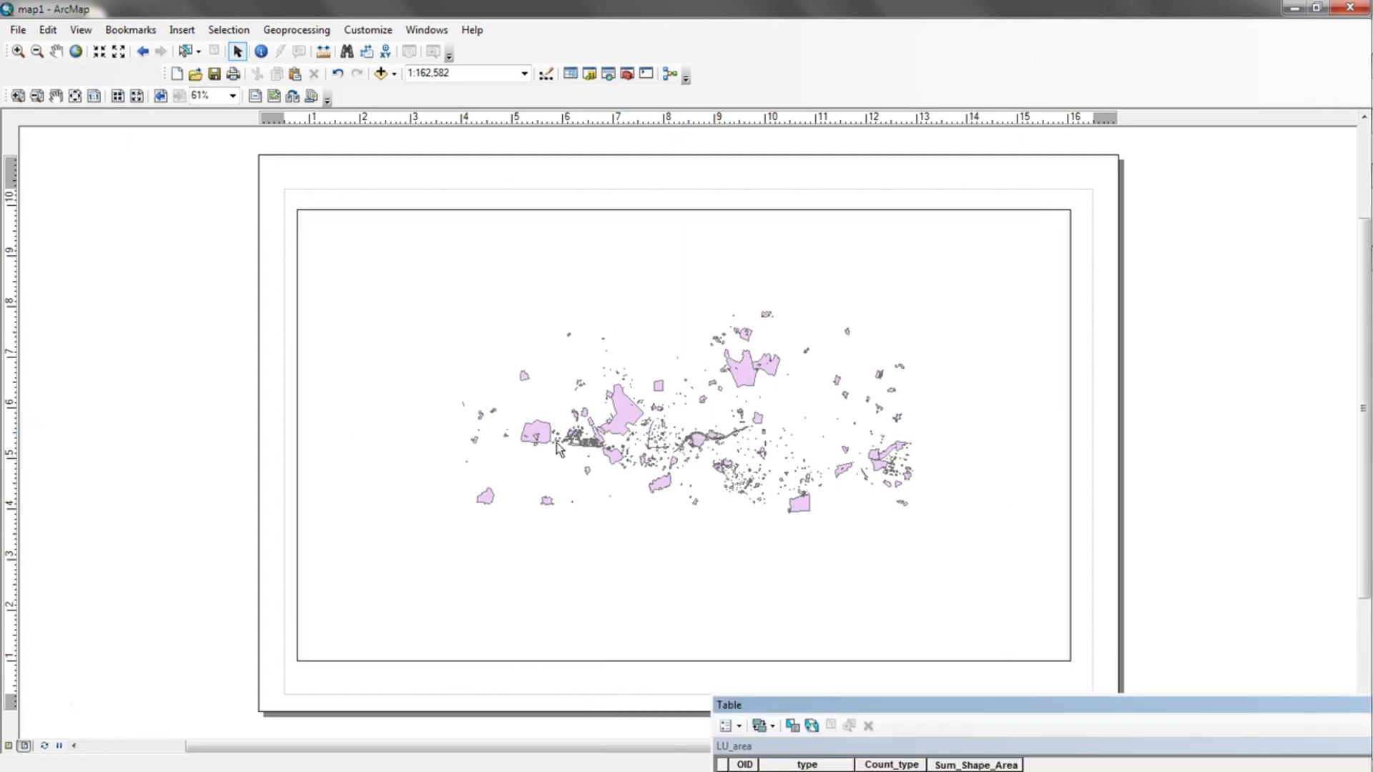
Insert a text element in the layout, place it in the upper-left area of the map frame and open its properties
{"action": "left_click", "coordinate": [182, 29]}
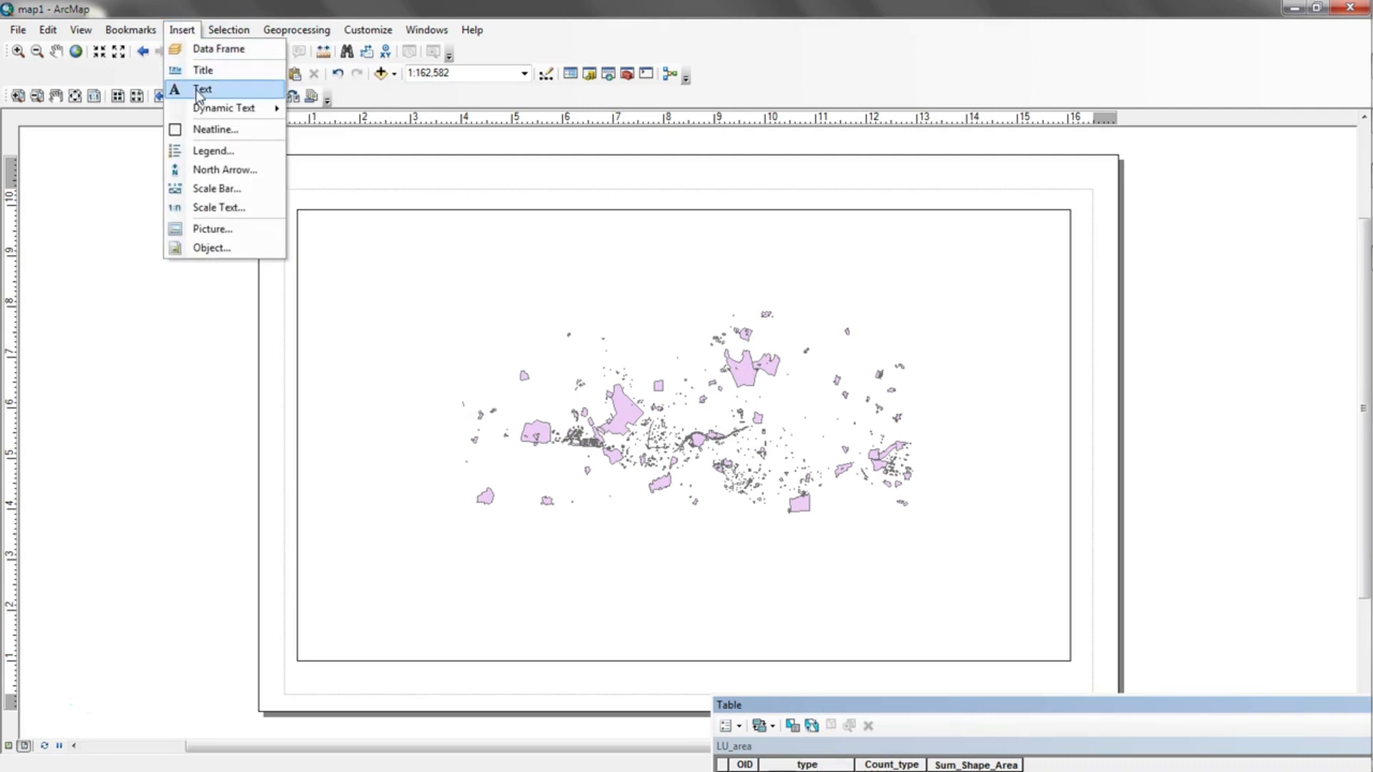
{"action": "left_click", "coordinate": [201, 91]}
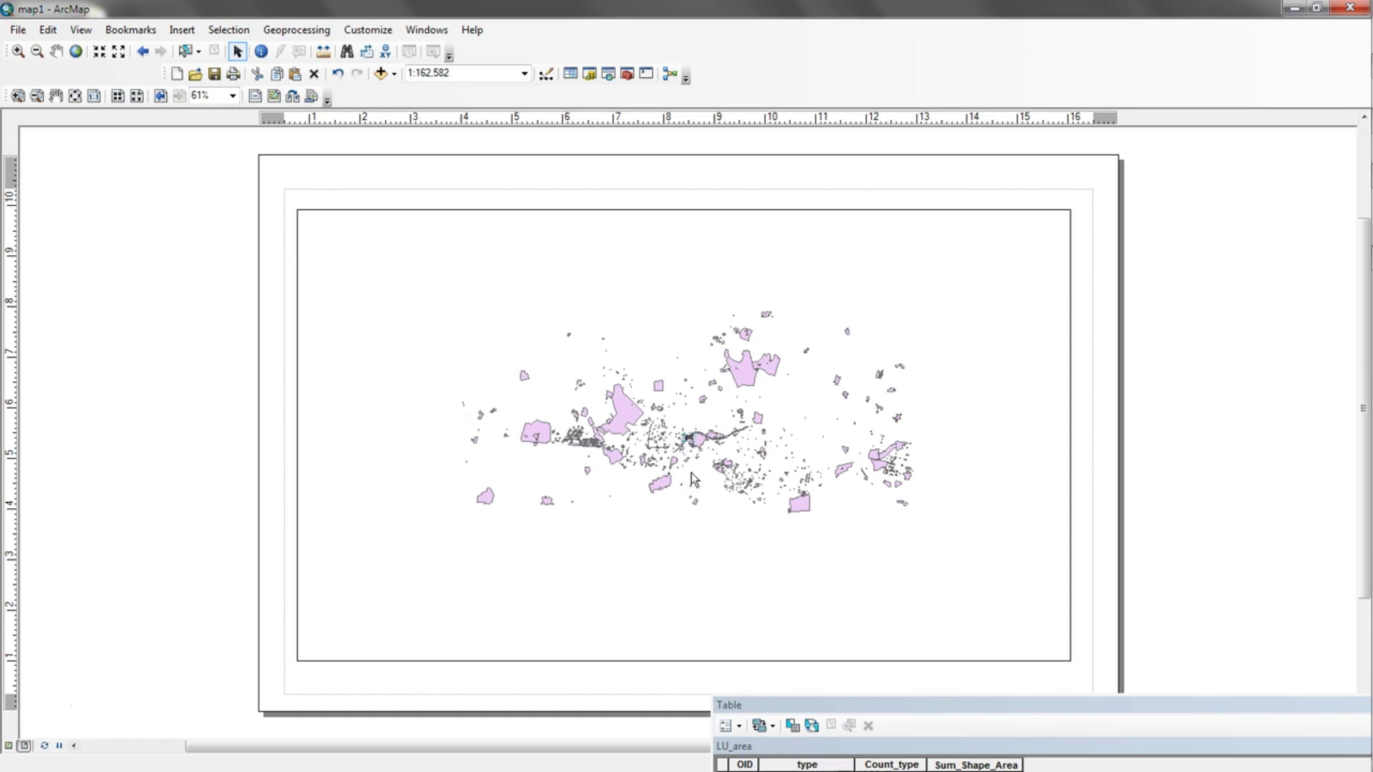
{"action": "left_click", "coordinate": [688, 437]}
{"action": "left_click", "coordinate": [686, 438]}
{"action": "left_click_drag", "start_coordinate": [685, 438], "coordinate": [454, 271]}
{"action": "double_click", "coordinate": [457, 272]}
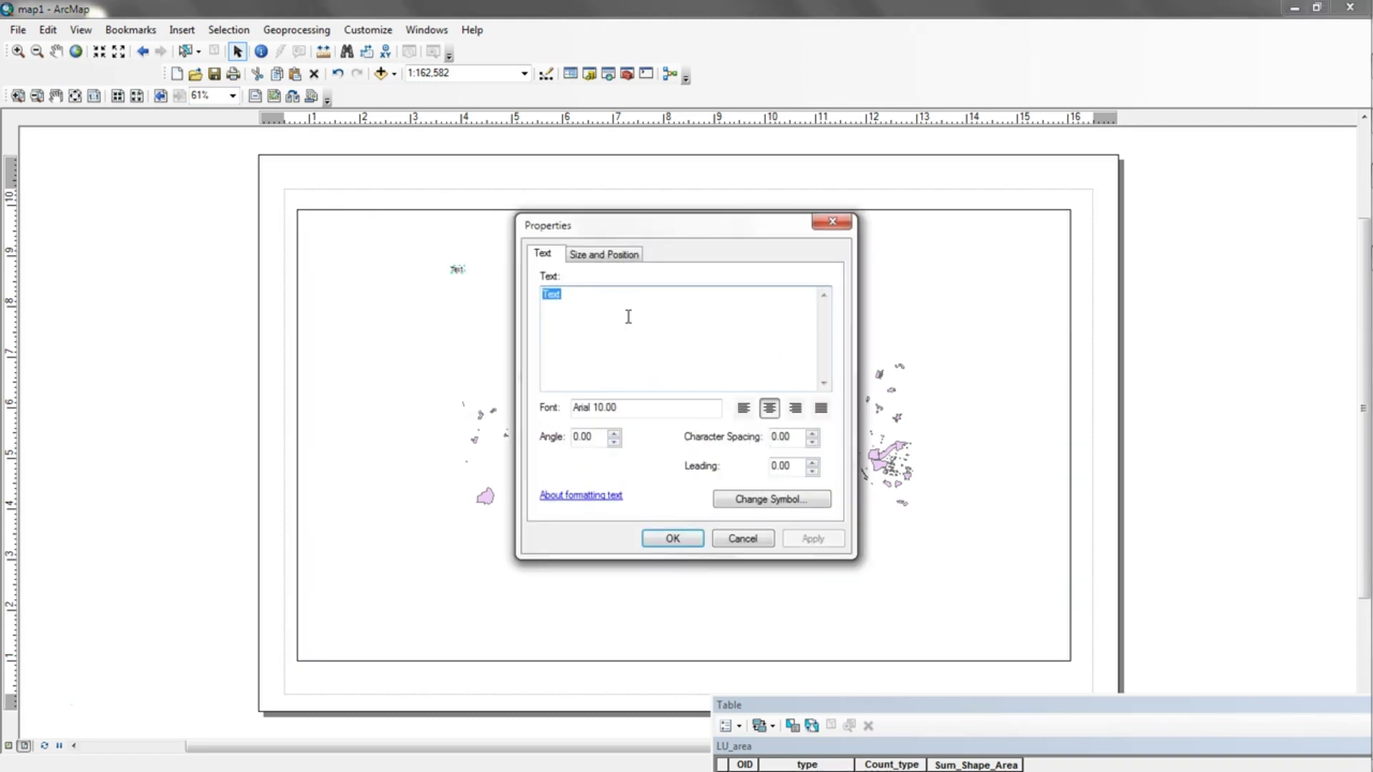
{"action": "left_click", "coordinate": [671, 408]}
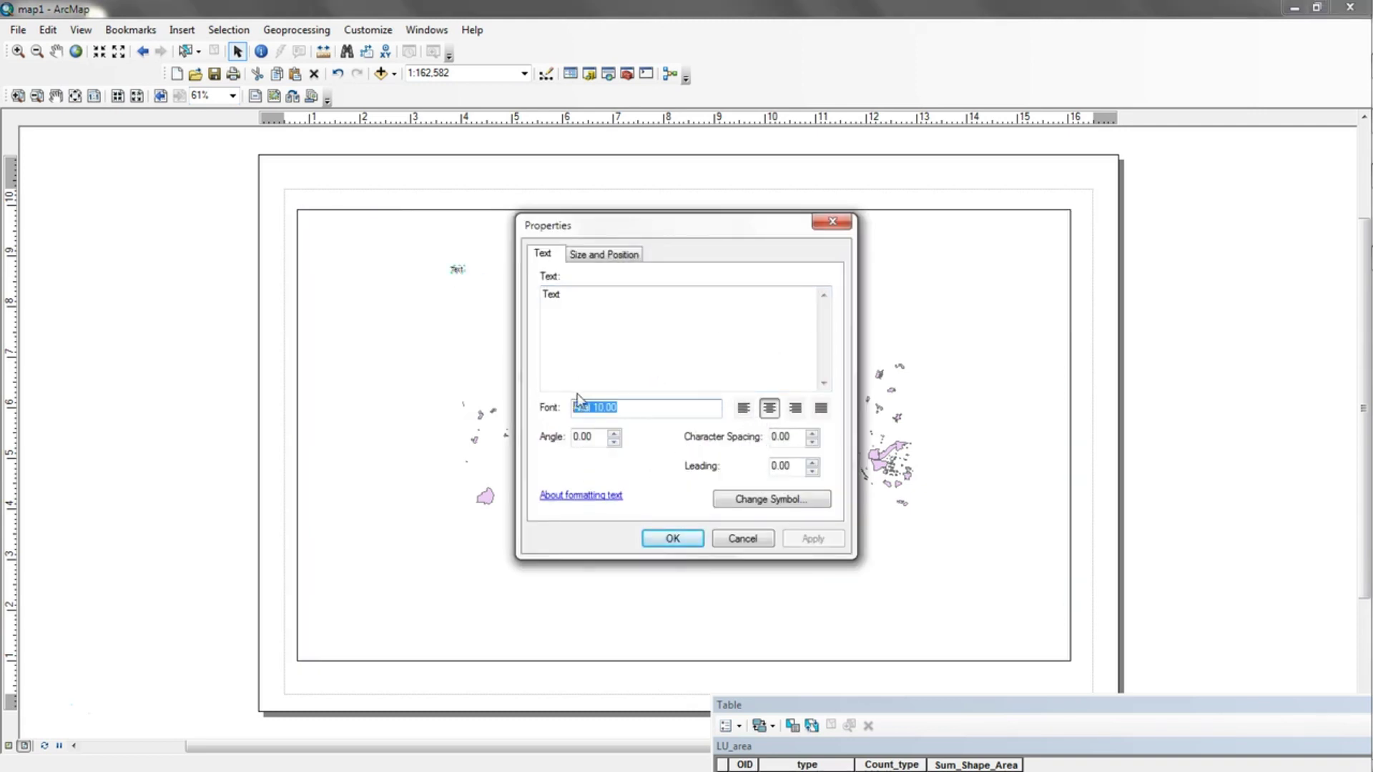
{"action": "left_click", "coordinate": [629, 409]}
{"action": "left_click_drag", "start_coordinate": [637, 416], "coordinate": [477, 383]}
{"action": "left_click", "coordinate": [653, 404]}
Replace the placeholder text with "The Largest Land Use for Bursa, Turkey is Industrial at 7 square miles" and apply it
{"action": "left_click_drag", "start_coordinate": [635, 308], "coordinate": [531, 298]}
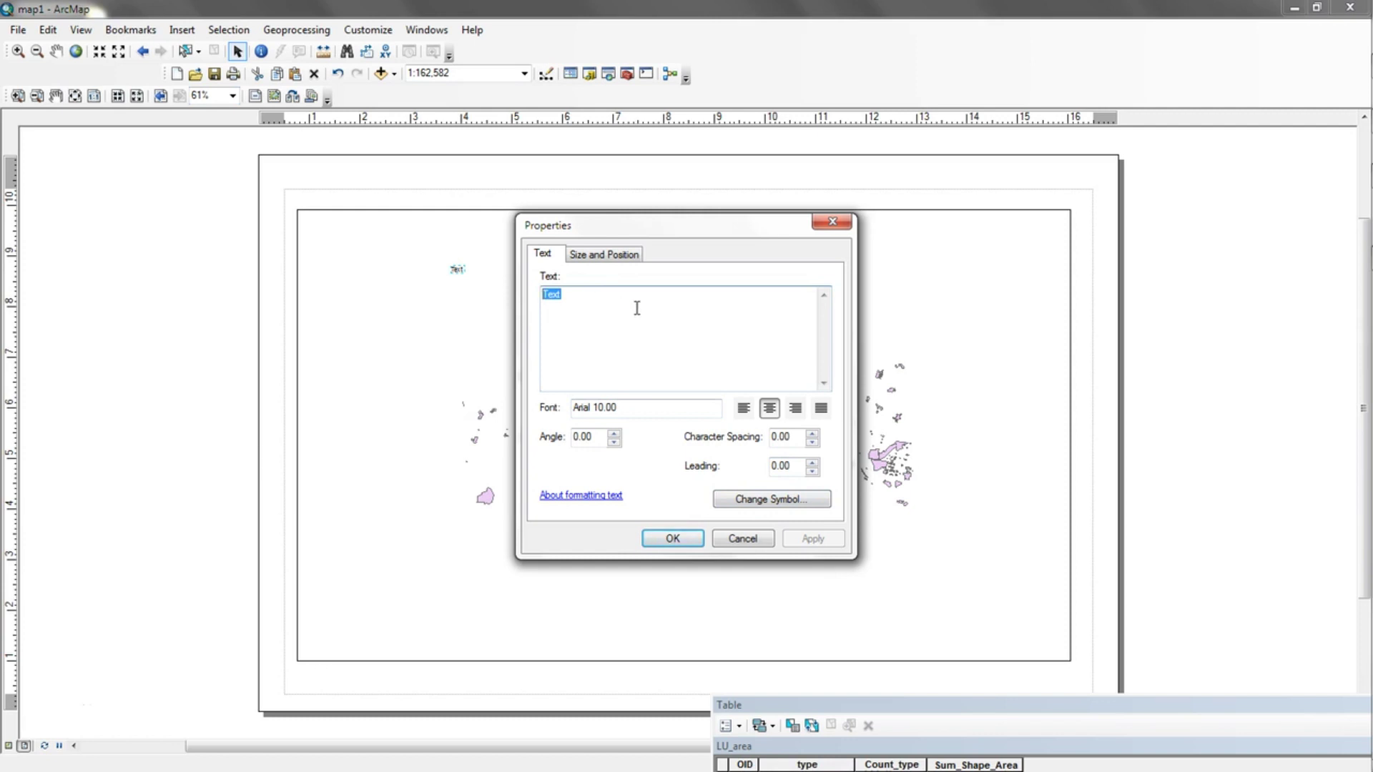
{"action": "type", "text": "The"}
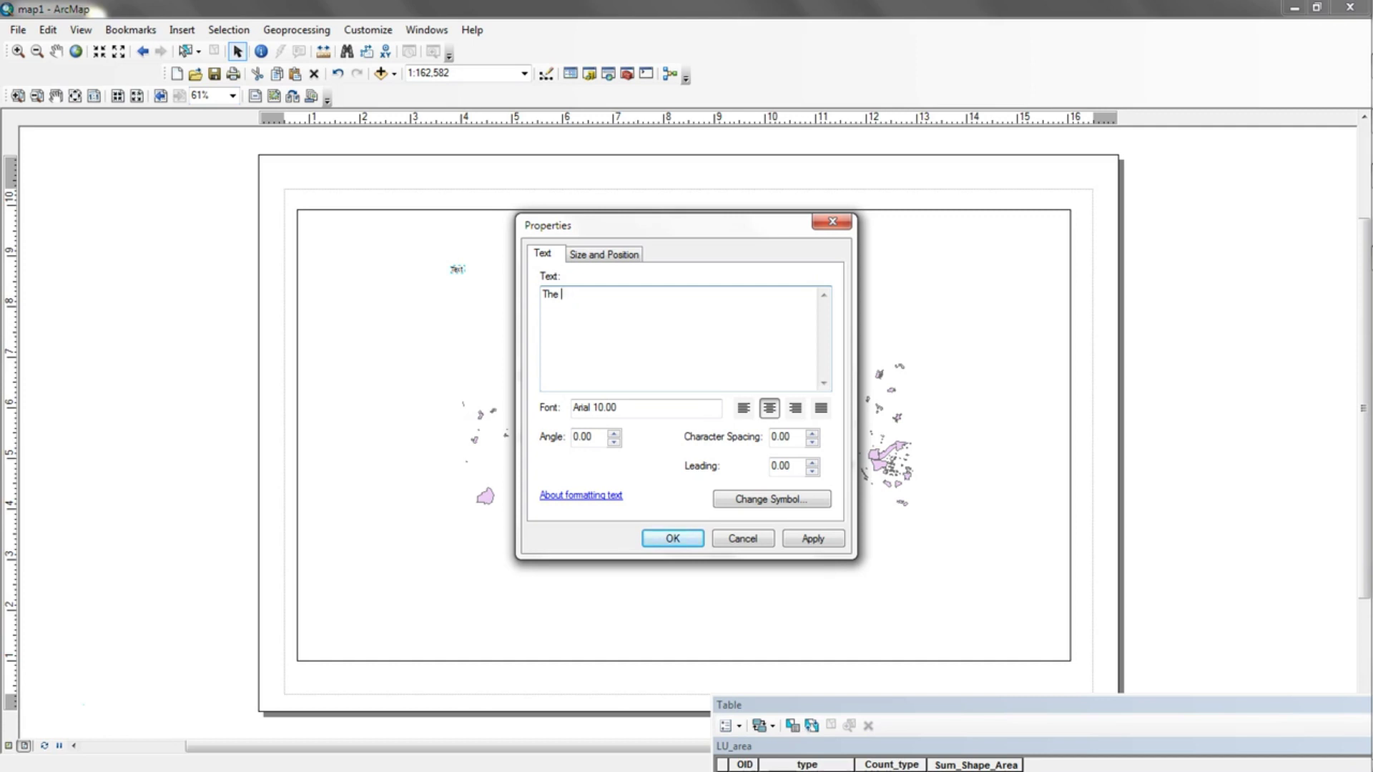
{"action": "type", "text": "Largest Land "}
{"action": "type", "text": "Tr"}
{"action": "type", "text": "rkey is"}
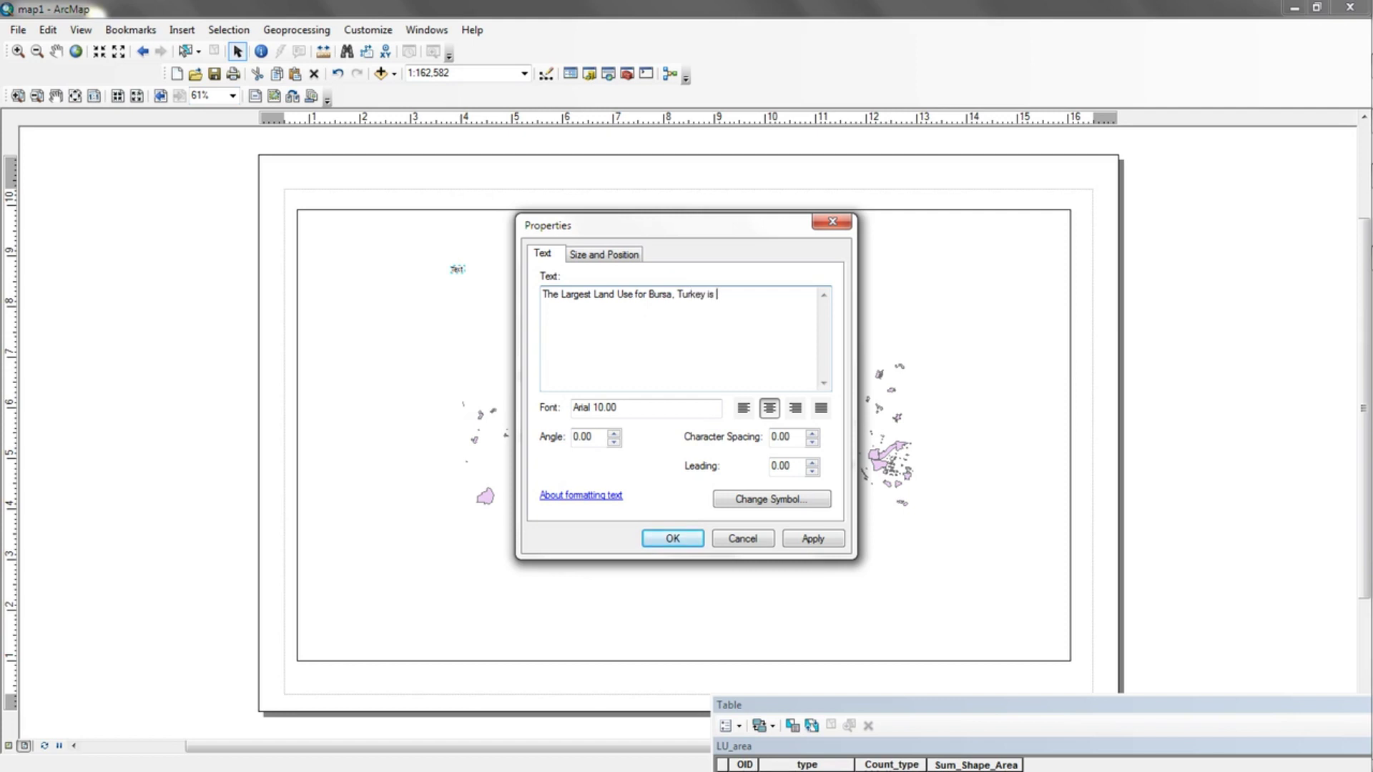
{"action": "type", "text": " Industrial at"}
{"action": "key", "text": "ctrl+v"}
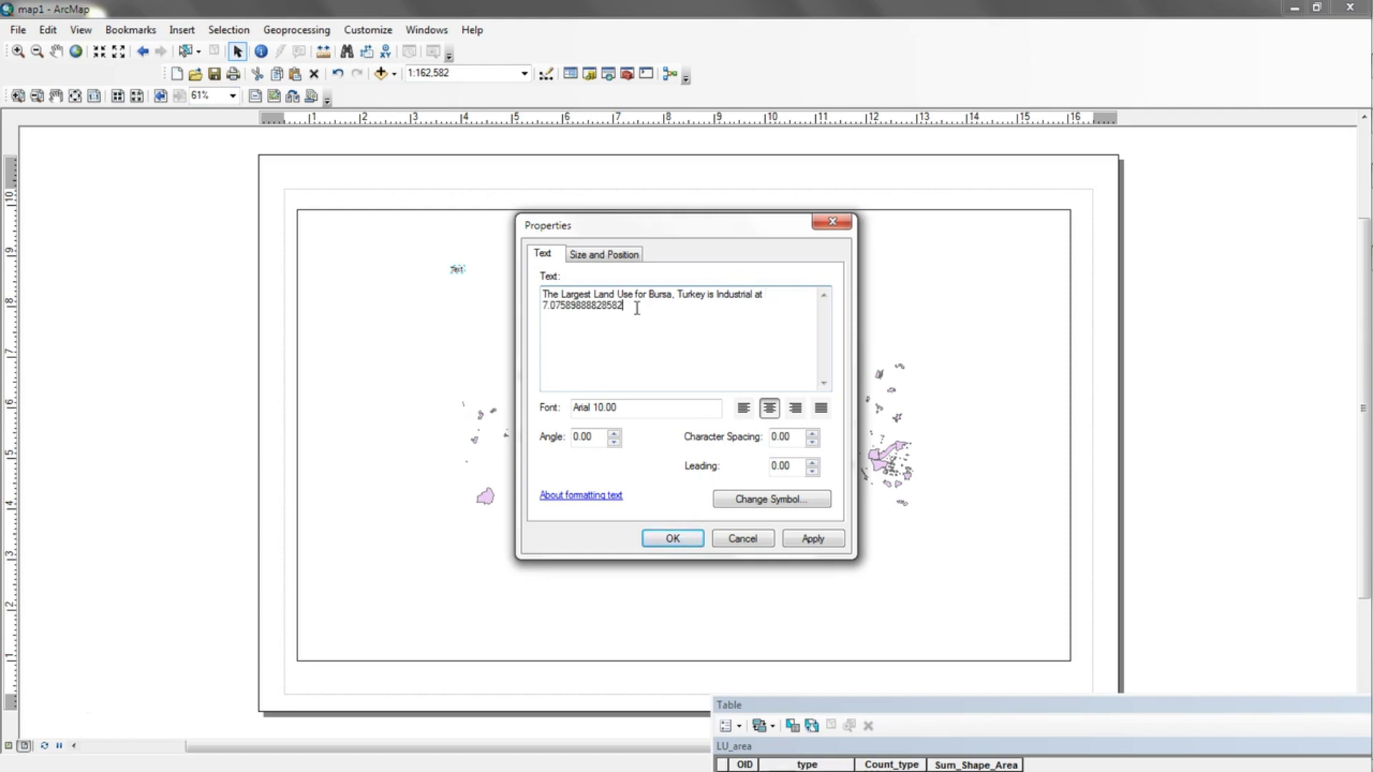
{"action": "key", "text": "BackSpace"}
{"action": "key", "text": "BackSpace"}
{"action": "key", "text": "BackSpace"}
{"action": "key", "text": "BackSpace"}
{"action": "type", "text": "squa"}
{"action": "left_click", "coordinate": [812, 538]}
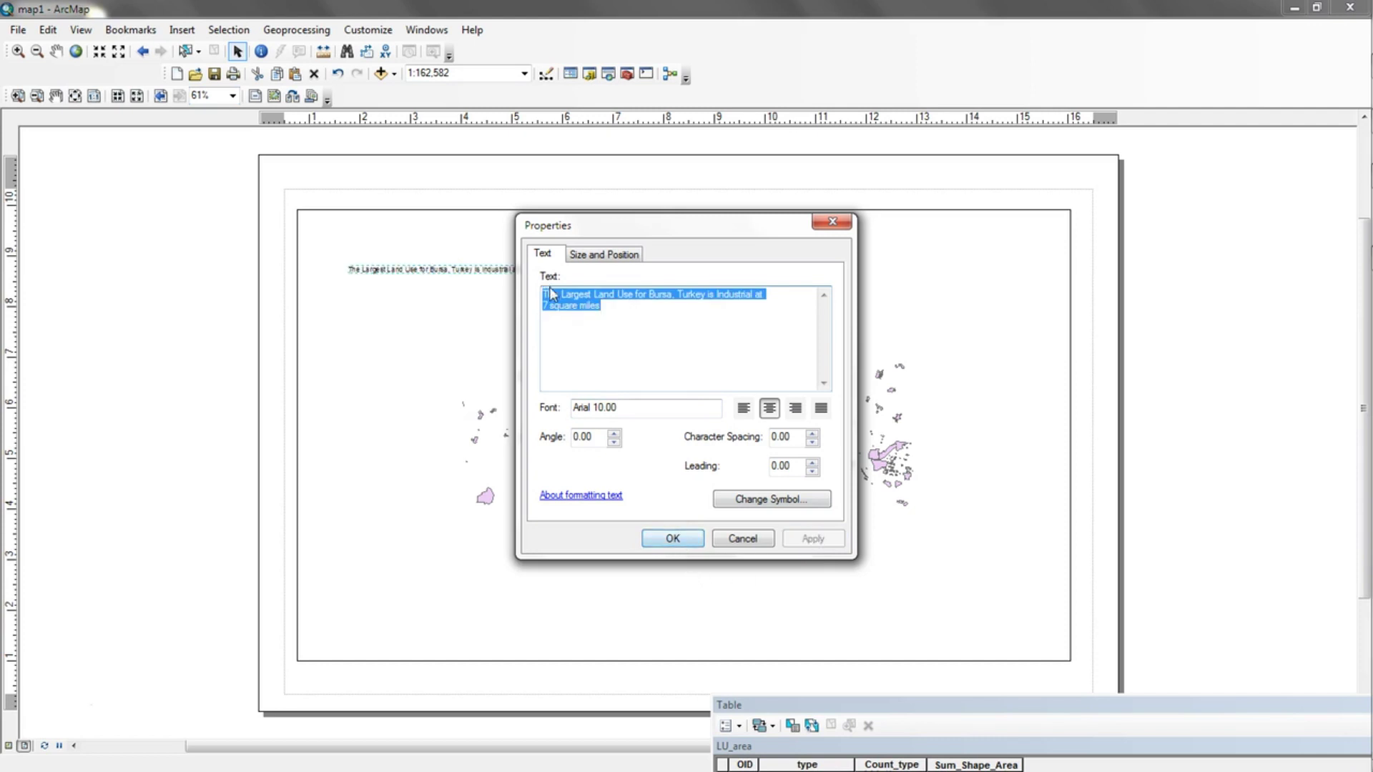
Make the land use text bold at size 20 and move it to the lower-left part of the map frame
{"action": "left_click", "coordinate": [768, 501]}
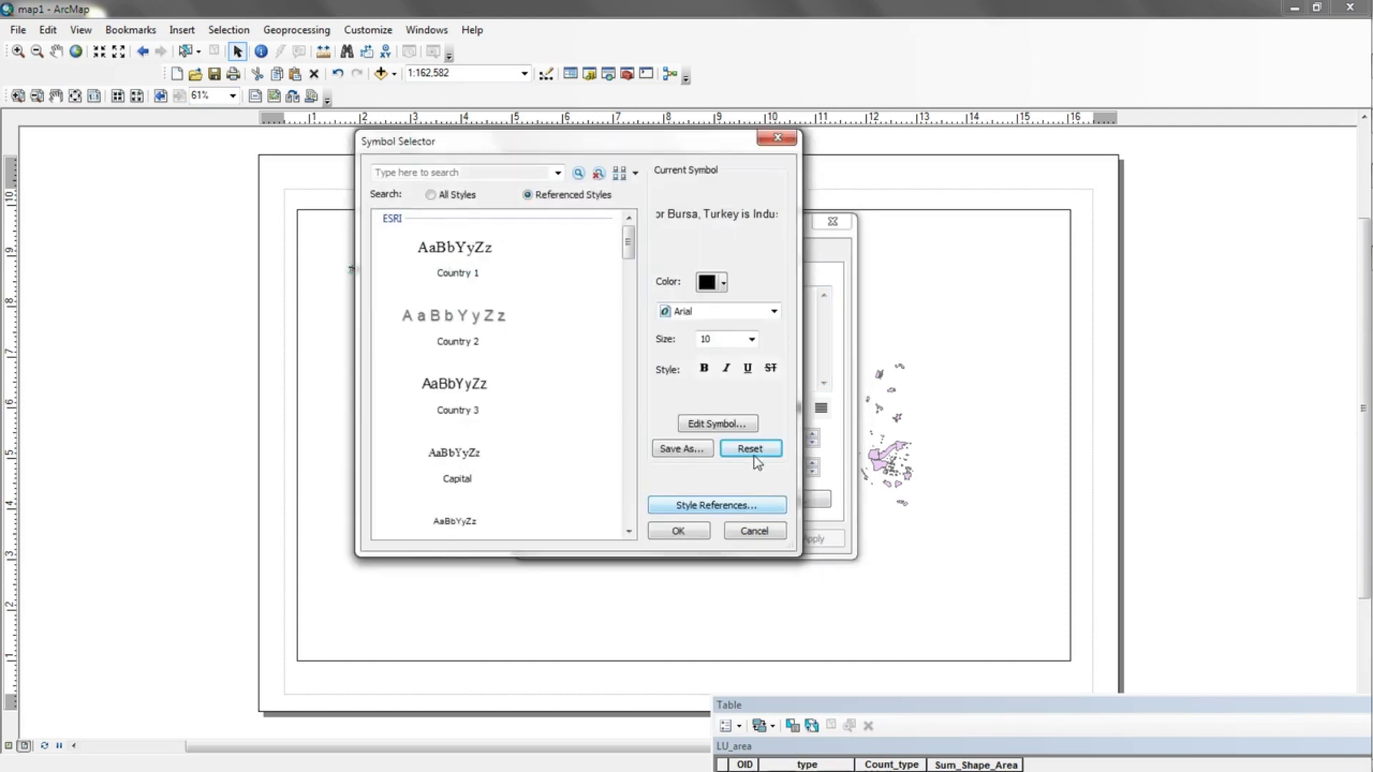
{"action": "left_click", "coordinate": [755, 532]}
{"action": "left_click", "coordinate": [782, 502]}
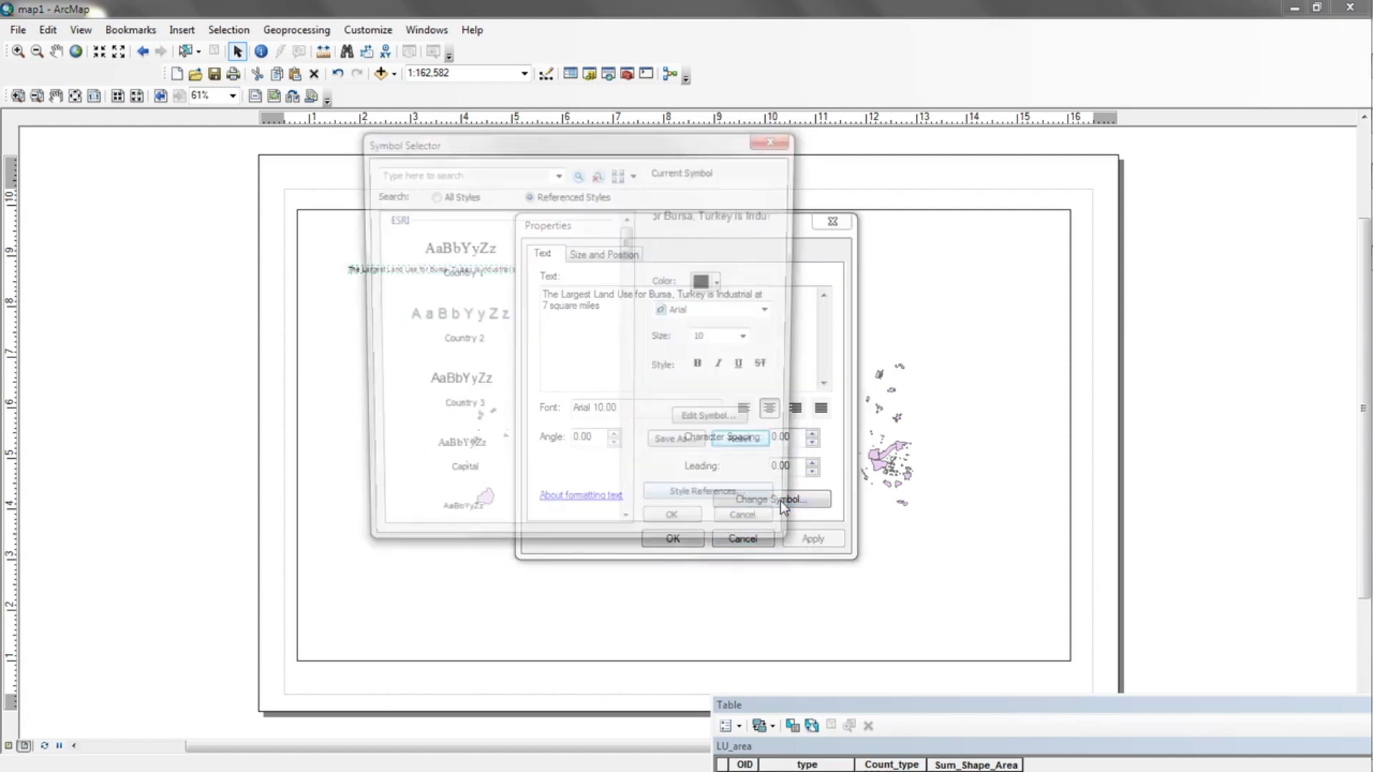
{"action": "left_click", "coordinate": [704, 370]}
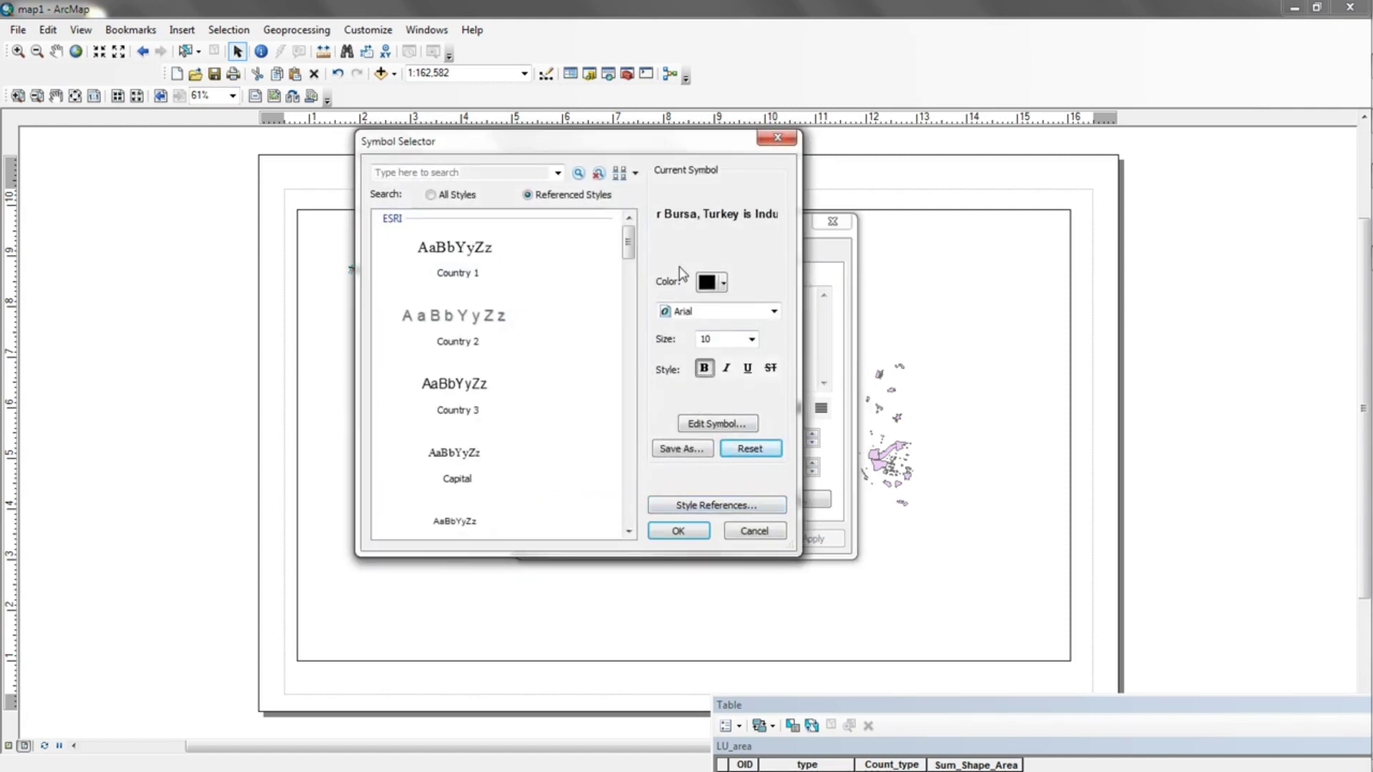
{"action": "left_click", "coordinate": [751, 339]}
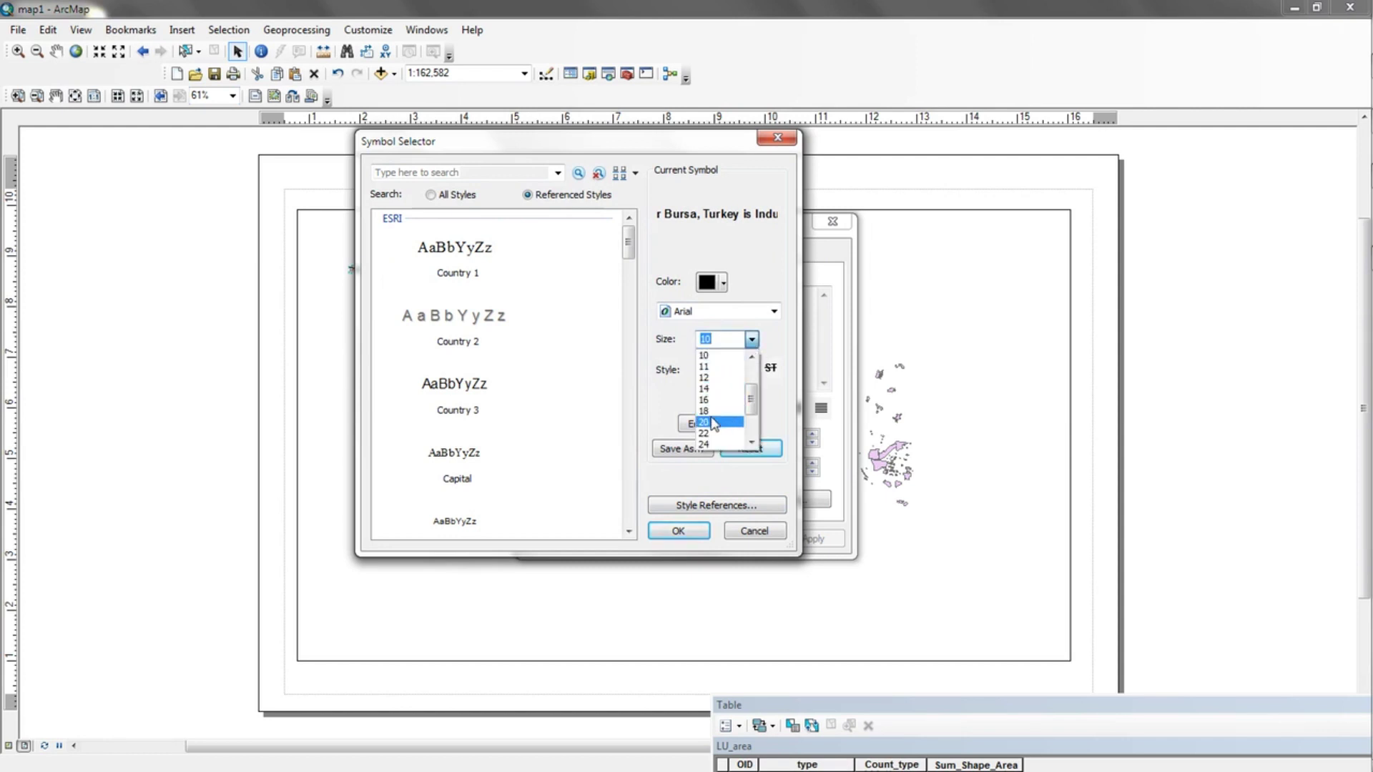
{"action": "left_click", "coordinate": [717, 422]}
{"action": "left_click", "coordinate": [679, 530]}
{"action": "left_click", "coordinate": [814, 540]}
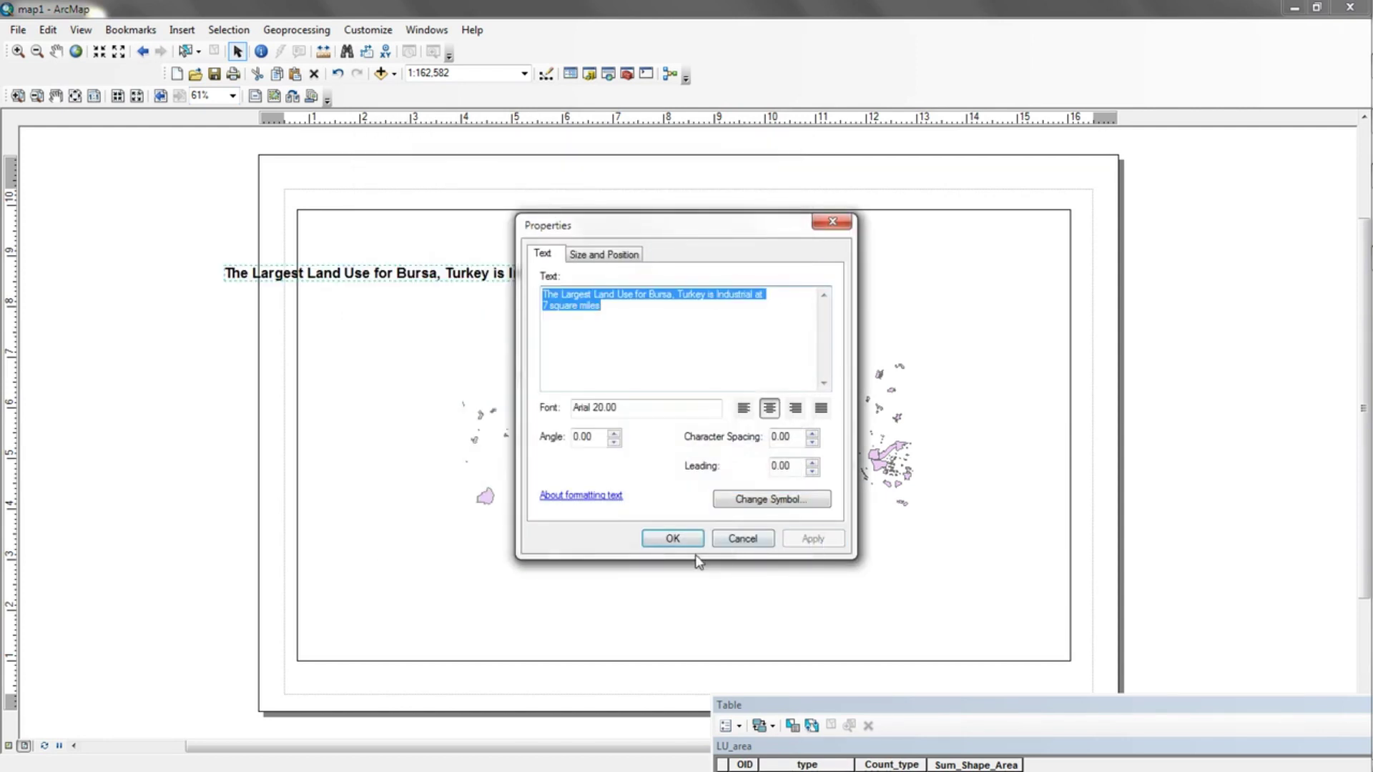
{"action": "left_click", "coordinate": [672, 538]}
{"action": "left_click_drag", "start_coordinate": [321, 274], "coordinate": [427, 618]}
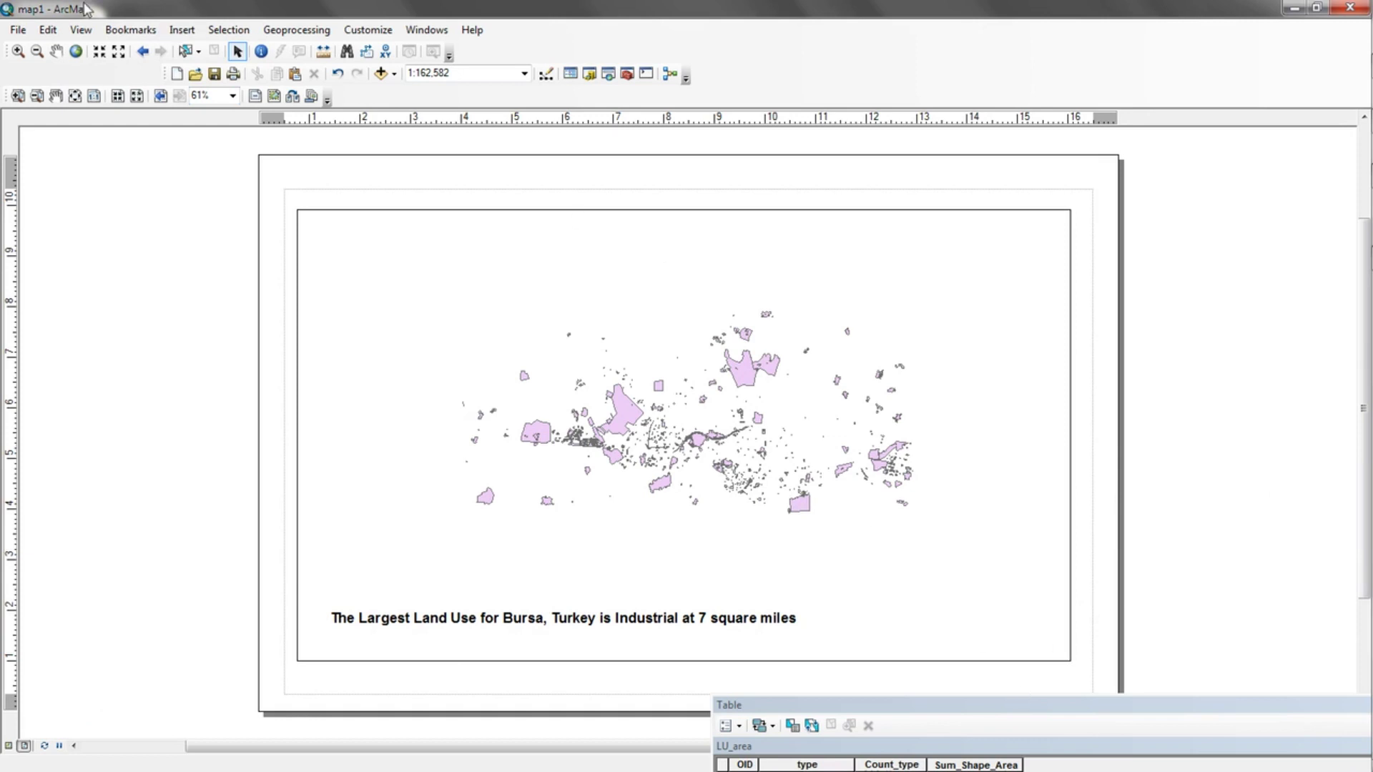
Insert the Coordinate System dynamic text and place it in the upper-left corner of the map frame
{"action": "left_click", "coordinate": [183, 30]}
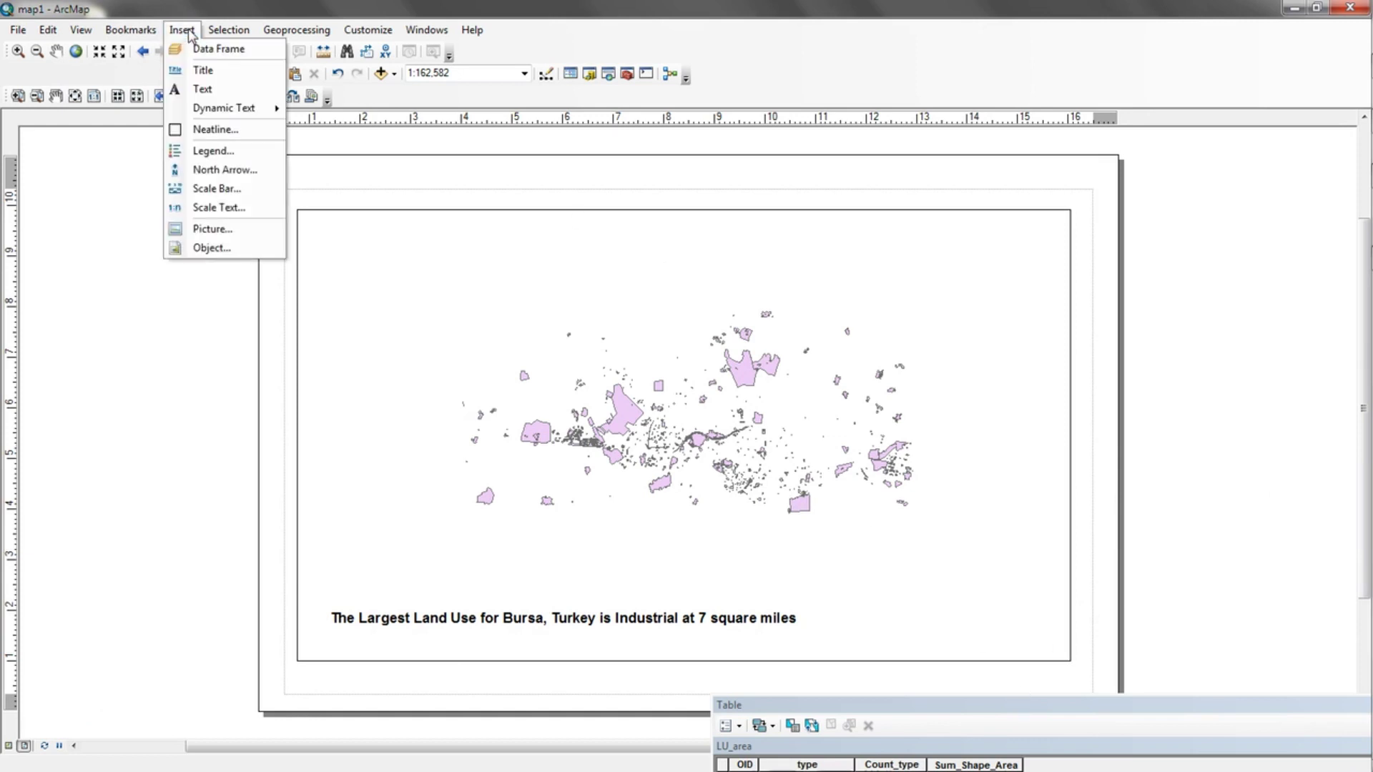
{"action": "left_click", "coordinate": [229, 30]}
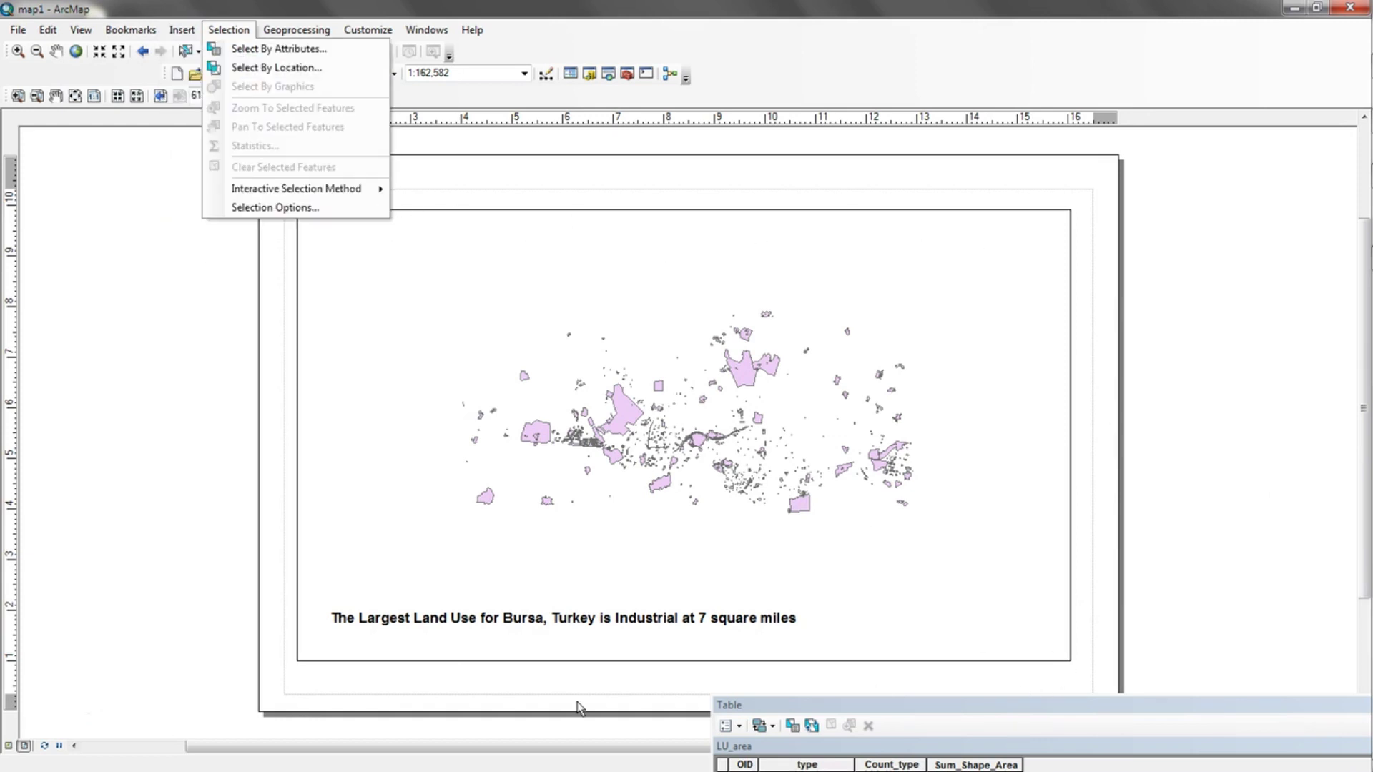
{"action": "mouse_move", "coordinate": [186, 33]}
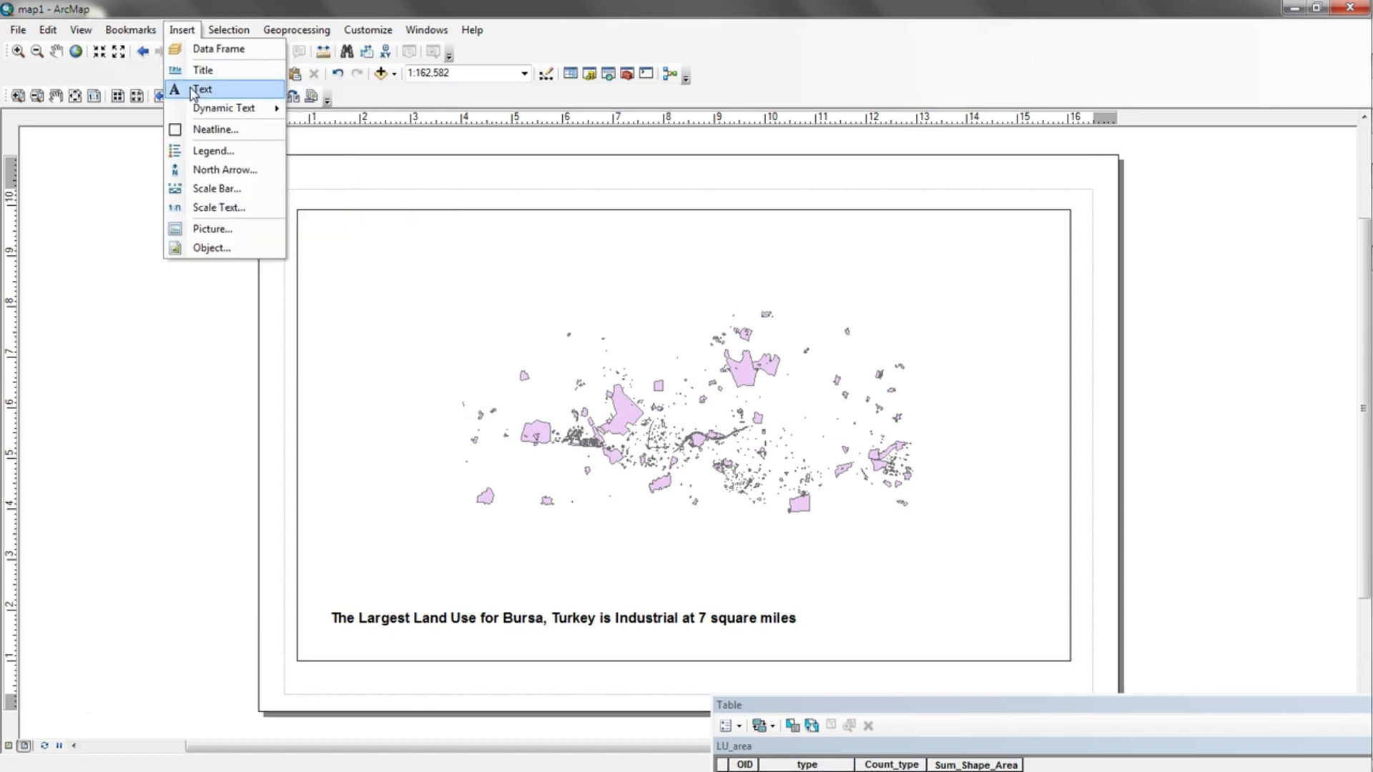
{"action": "mouse_move", "coordinate": [197, 112]}
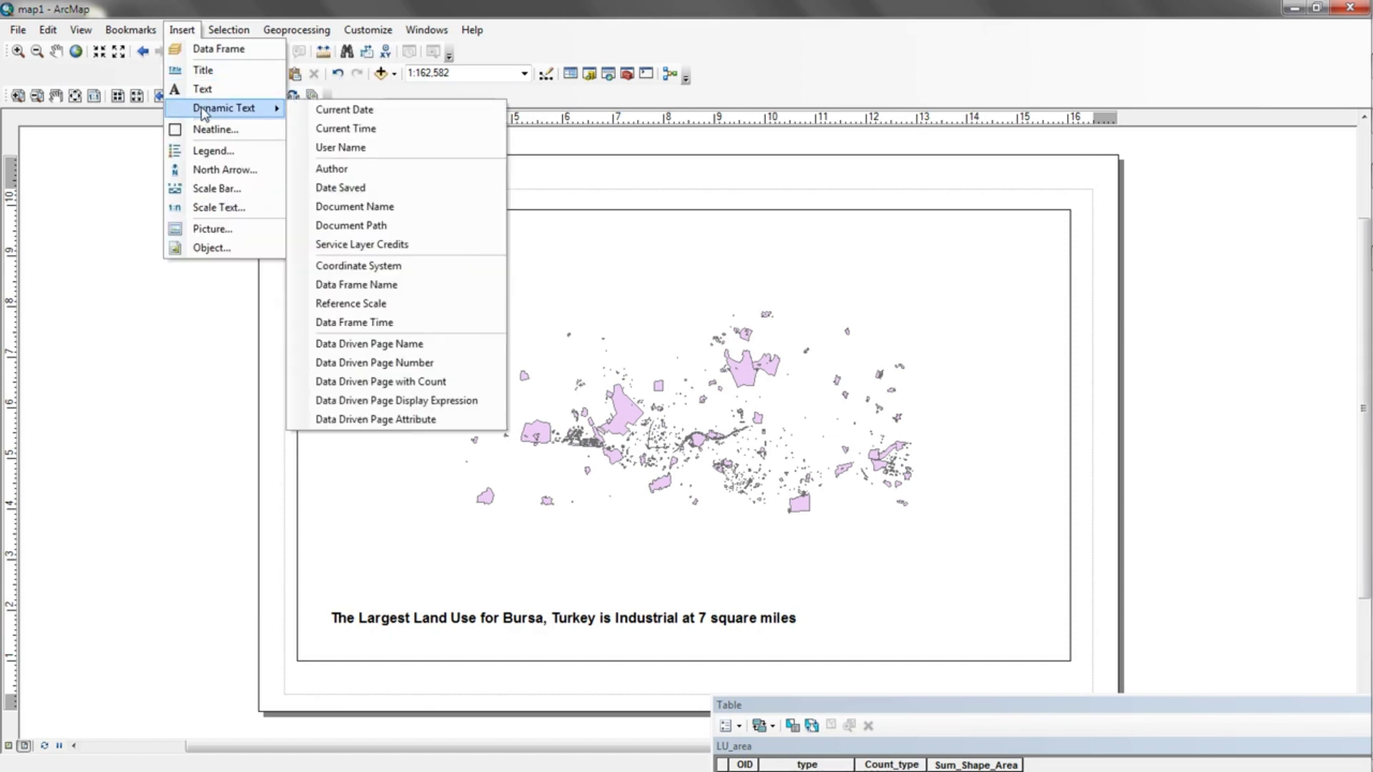
{"action": "left_click", "coordinate": [1010, 298]}
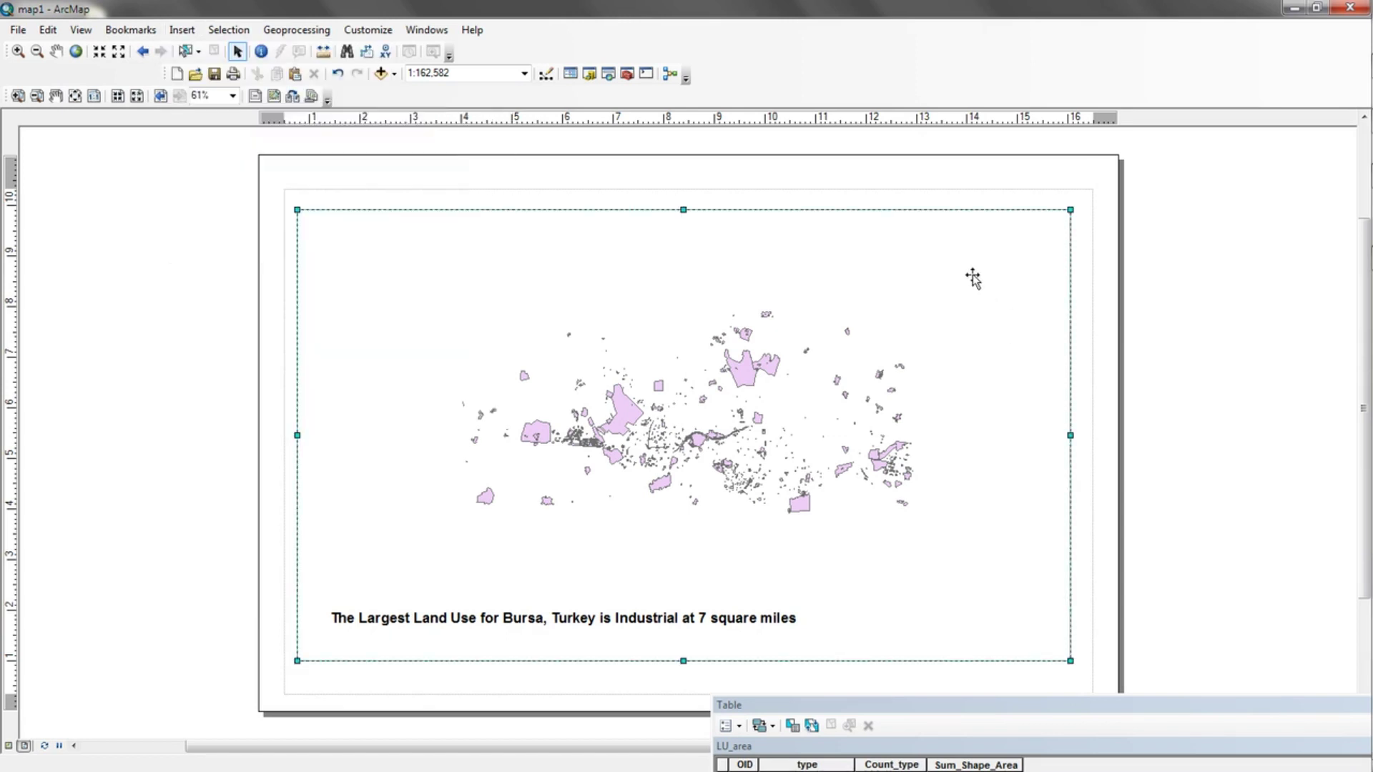
{"action": "left_click", "coordinate": [182, 29]}
{"action": "mouse_move", "coordinate": [226, 108]}
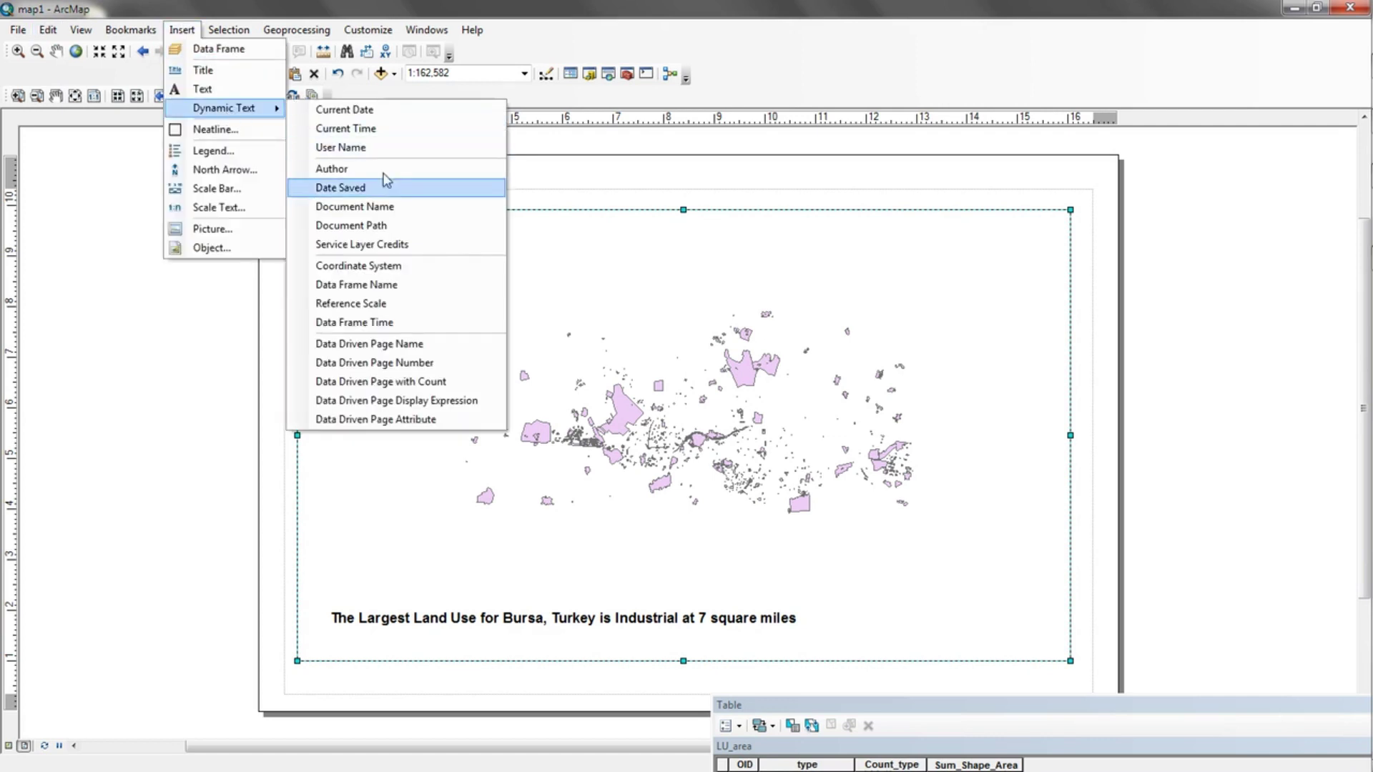
{"action": "left_click", "coordinate": [412, 269]}
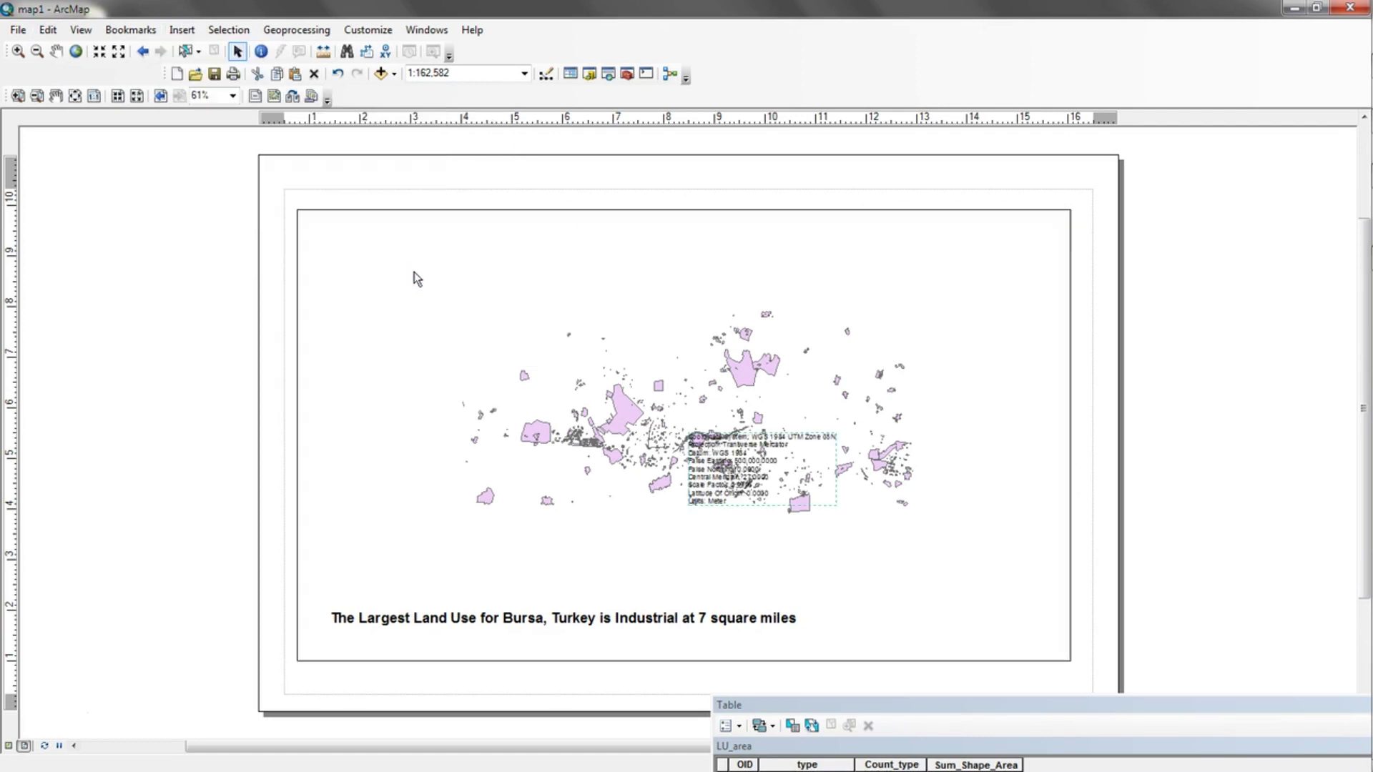
{"action": "left_click_drag", "start_coordinate": [744, 487], "coordinate": [381, 297]}
{"action": "left_click", "coordinate": [175, 309]}
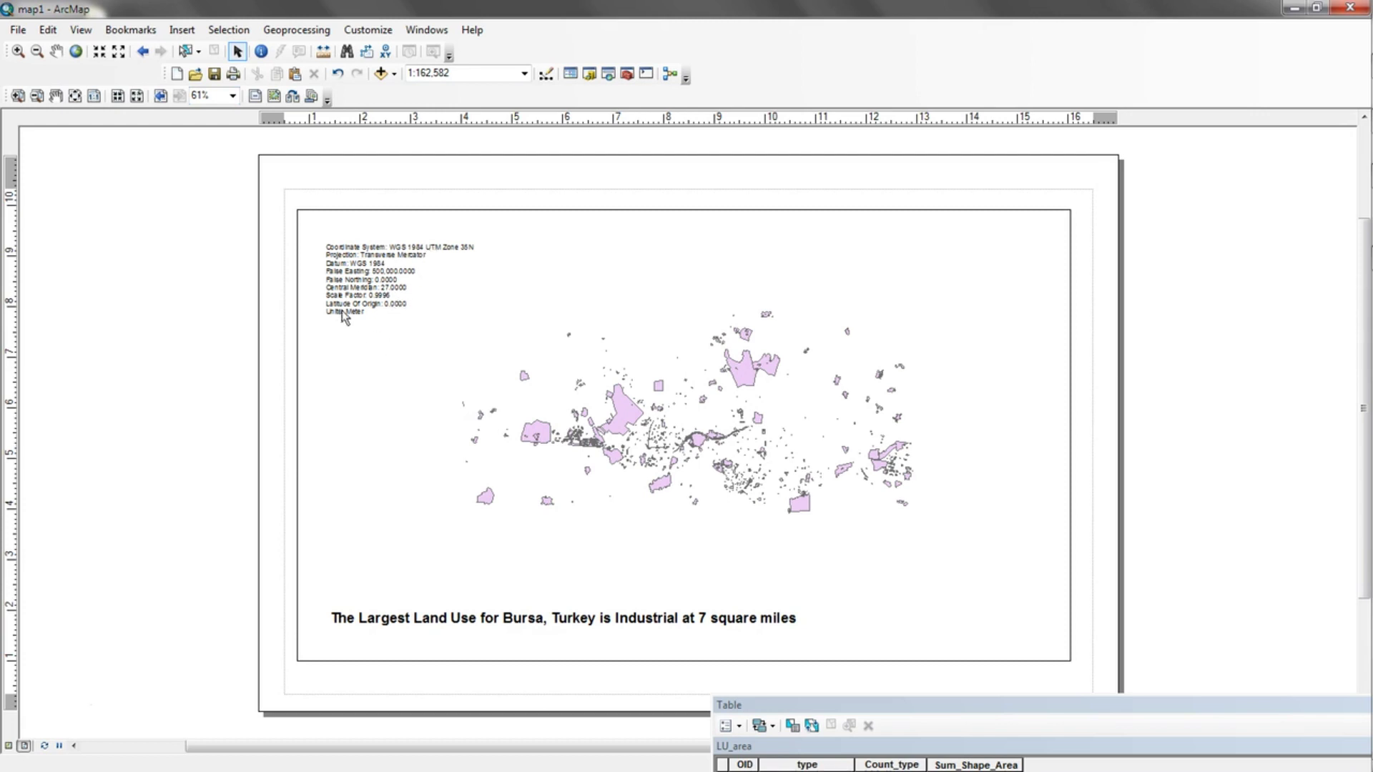
{"action": "left_click", "coordinate": [345, 270]}
{"action": "left_click_drag", "start_coordinate": [345, 270], "coordinate": [332, 249]}
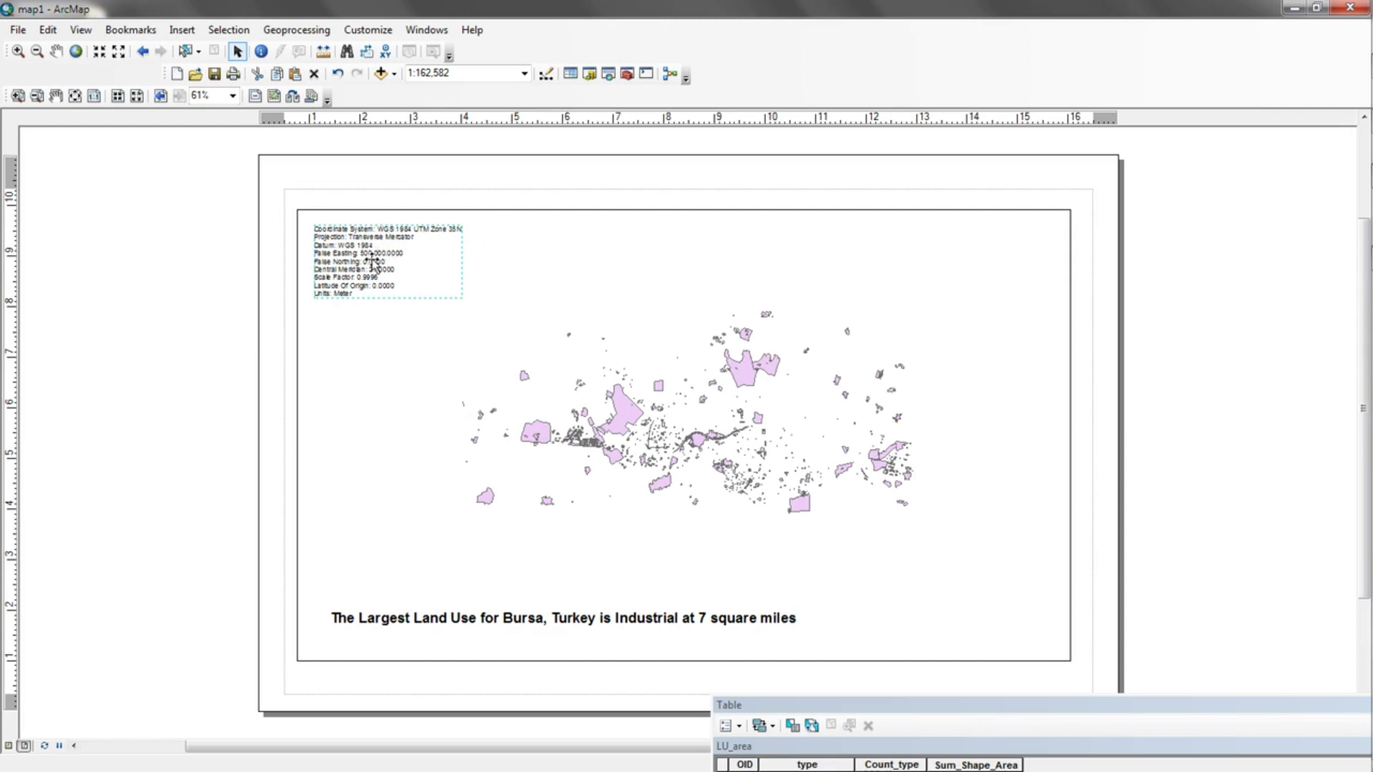
Bring the LU_area table window back into view and close it
{"action": "left_click", "coordinate": [381, 622]}
{"action": "left_click_drag", "start_coordinate": [1015, 710], "coordinate": [680, 576]}
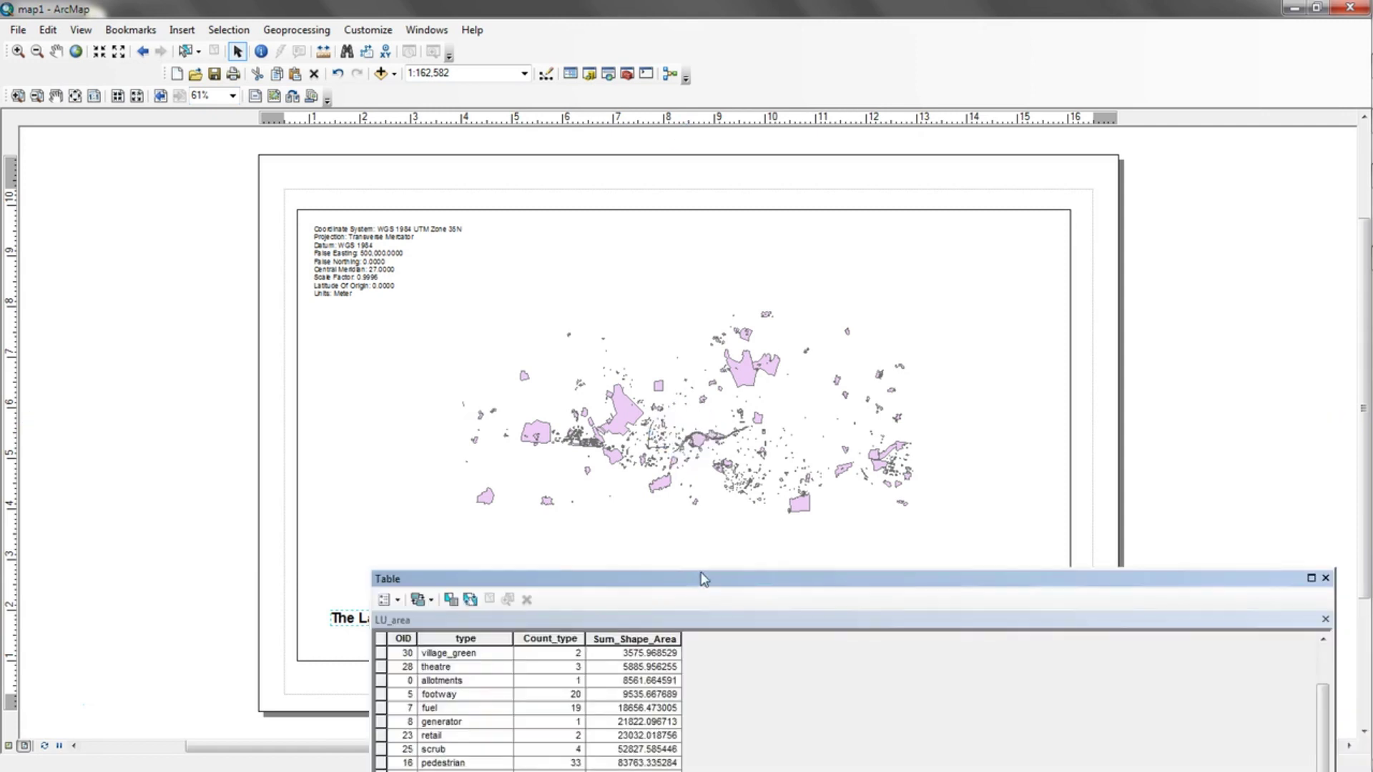
{"action": "left_click", "coordinate": [1325, 578]}
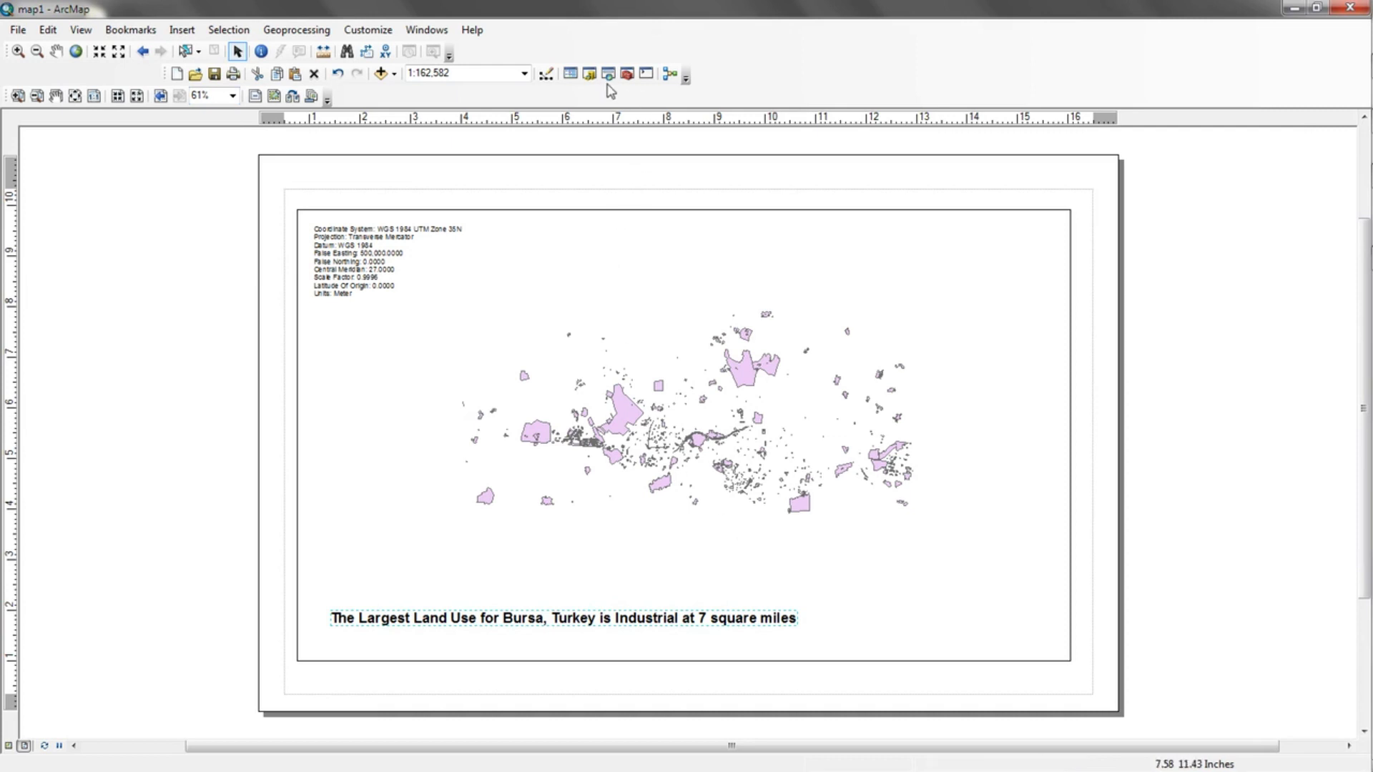
Open the attribute table of the bursa_turkey_UTMZone35N layer from the table of contents, check its type field, and close the table
{"action": "left_click", "coordinate": [572, 74]}
{"action": "left_click_drag", "start_coordinate": [723, 580], "coordinate": [884, 279]}
{"action": "left_click", "coordinate": [675, 352]}
{"action": "right_click", "coordinate": [677, 353]}
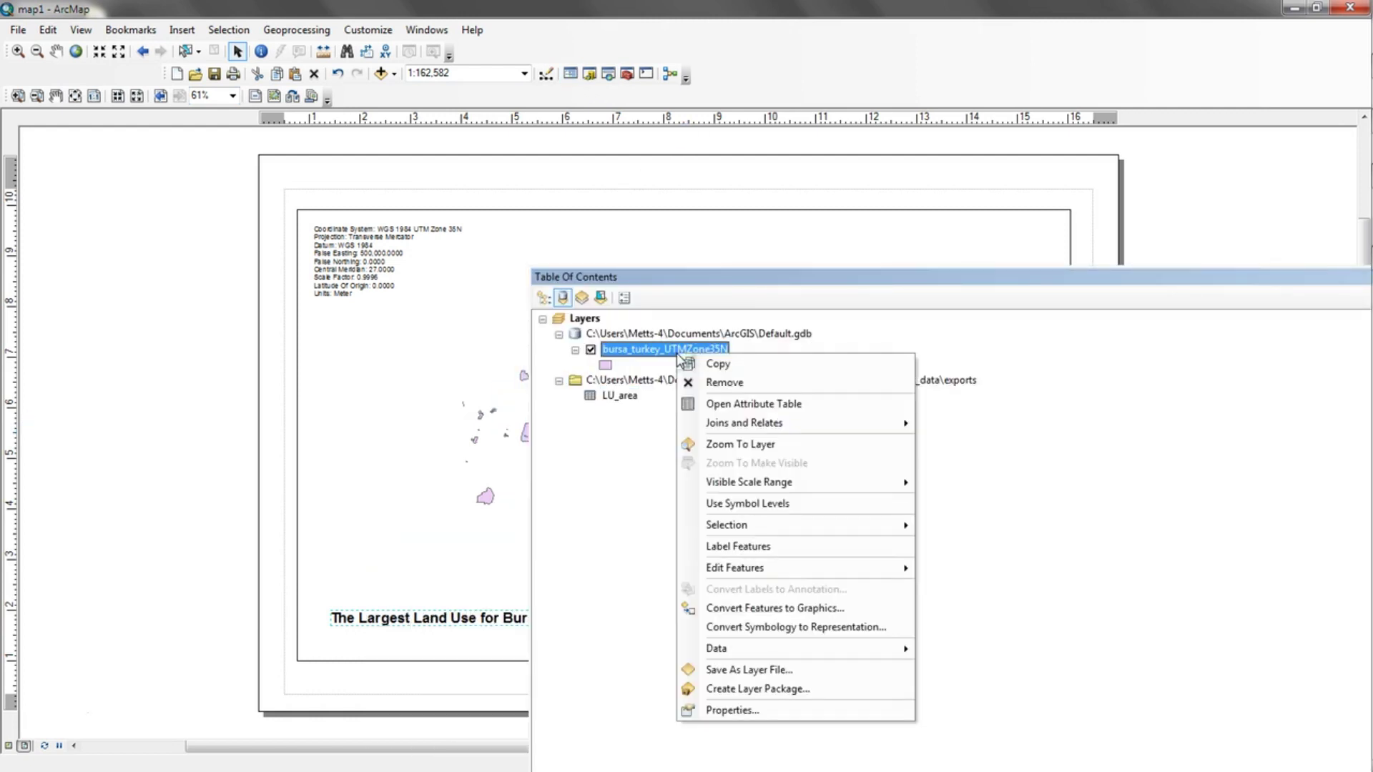
{"action": "left_click", "coordinate": [721, 405]}
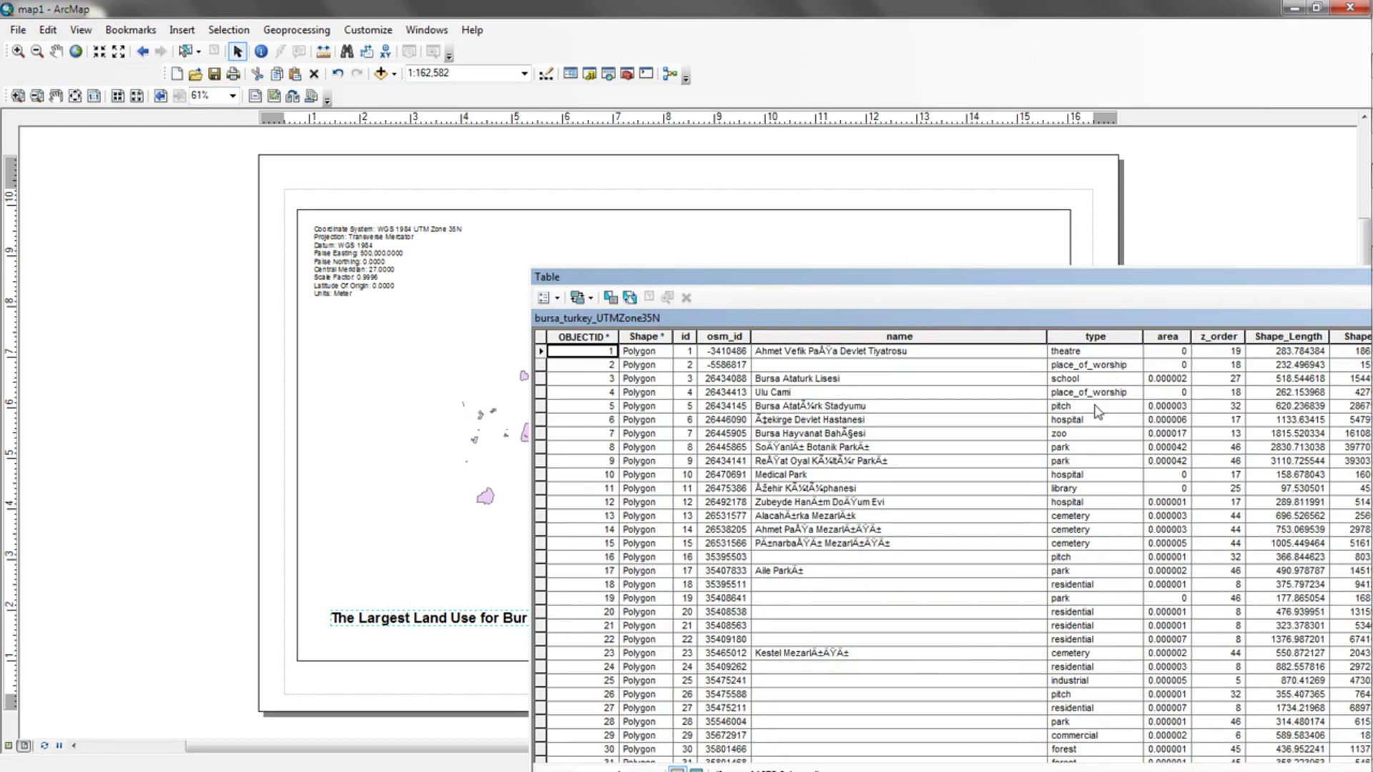
{"action": "left_click_drag", "start_coordinate": [1116, 280], "coordinate": [1051, 294]}
{"action": "left_click", "coordinate": [1224, 292]}
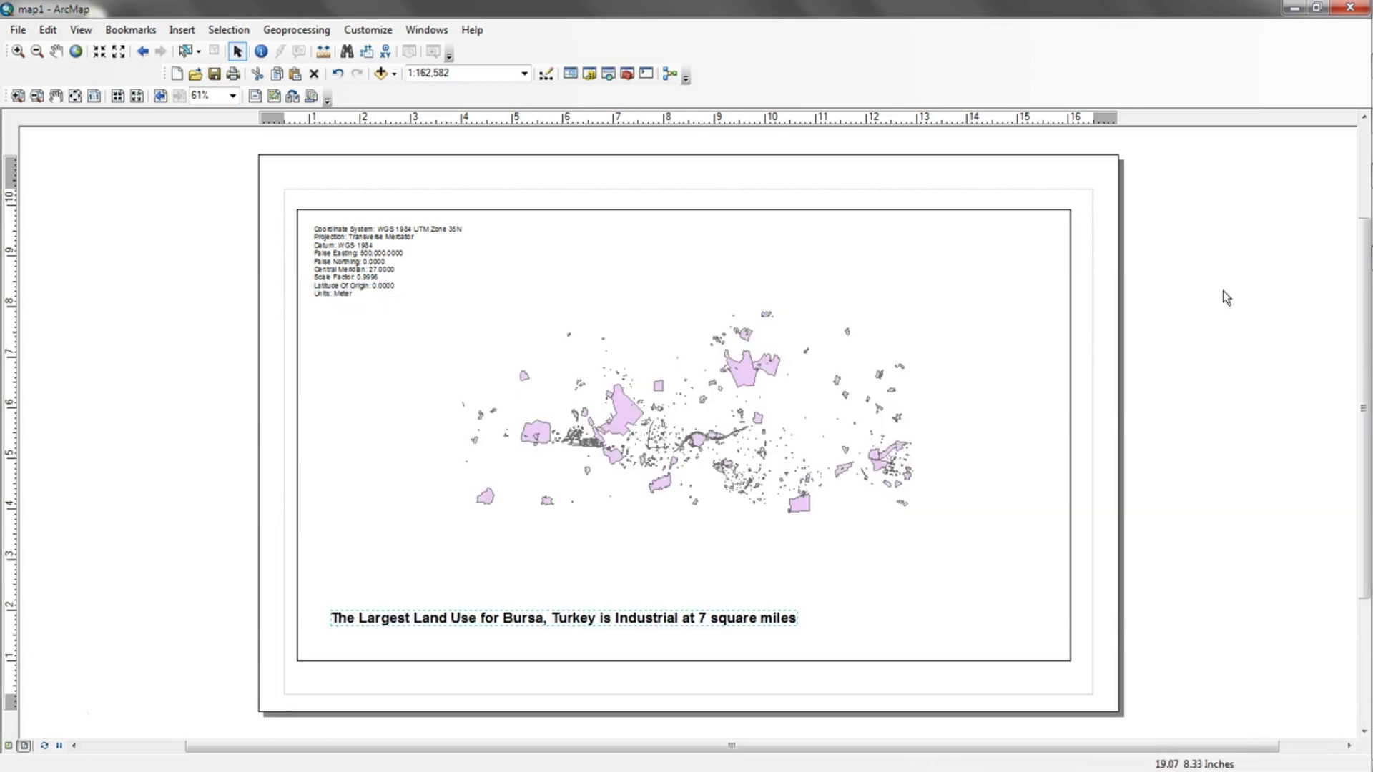
Select the features of bursa_turkey_UTMZone35N by attributes with the query type = 'industrial'
{"action": "left_click", "coordinate": [228, 31]}
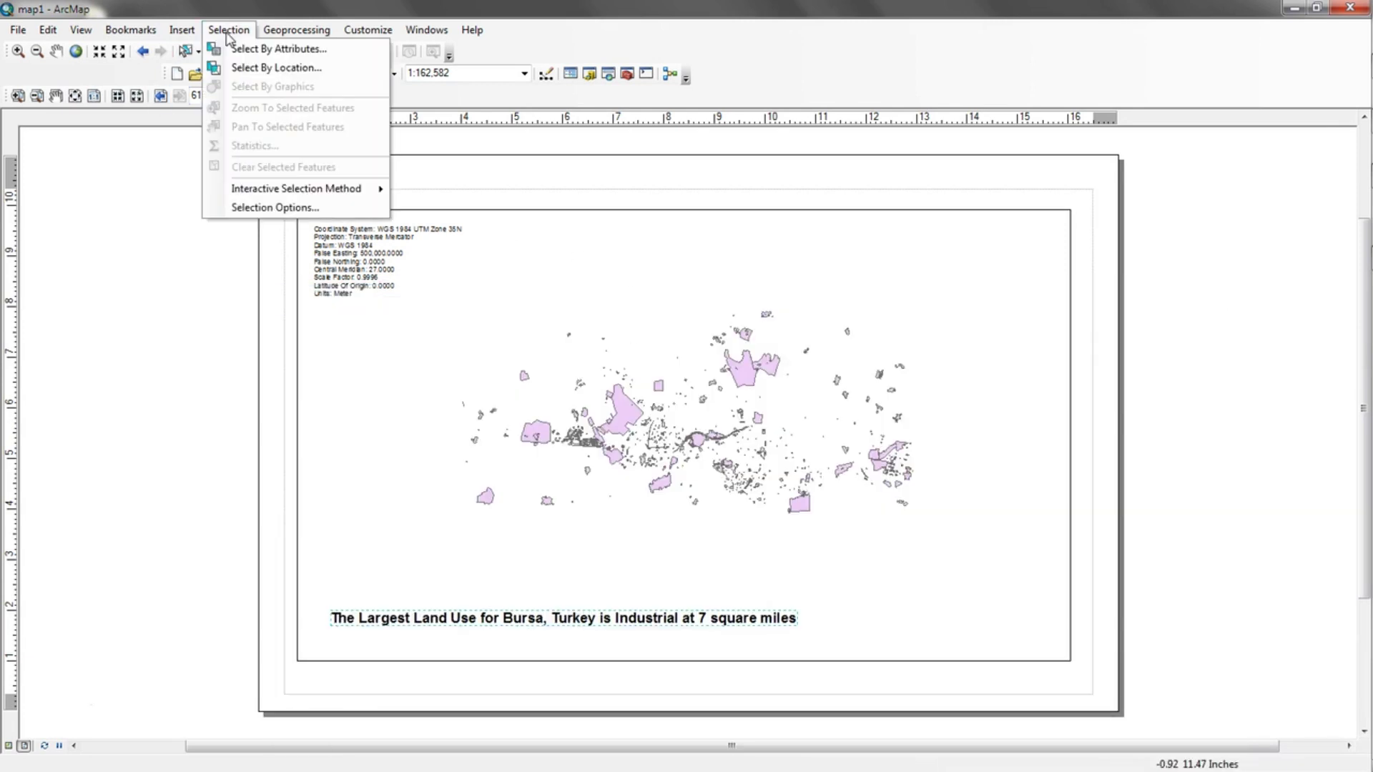
{"action": "left_click", "coordinate": [252, 49]}
{"action": "left_click_drag", "start_coordinate": [97, 23], "coordinate": [187, 120]}
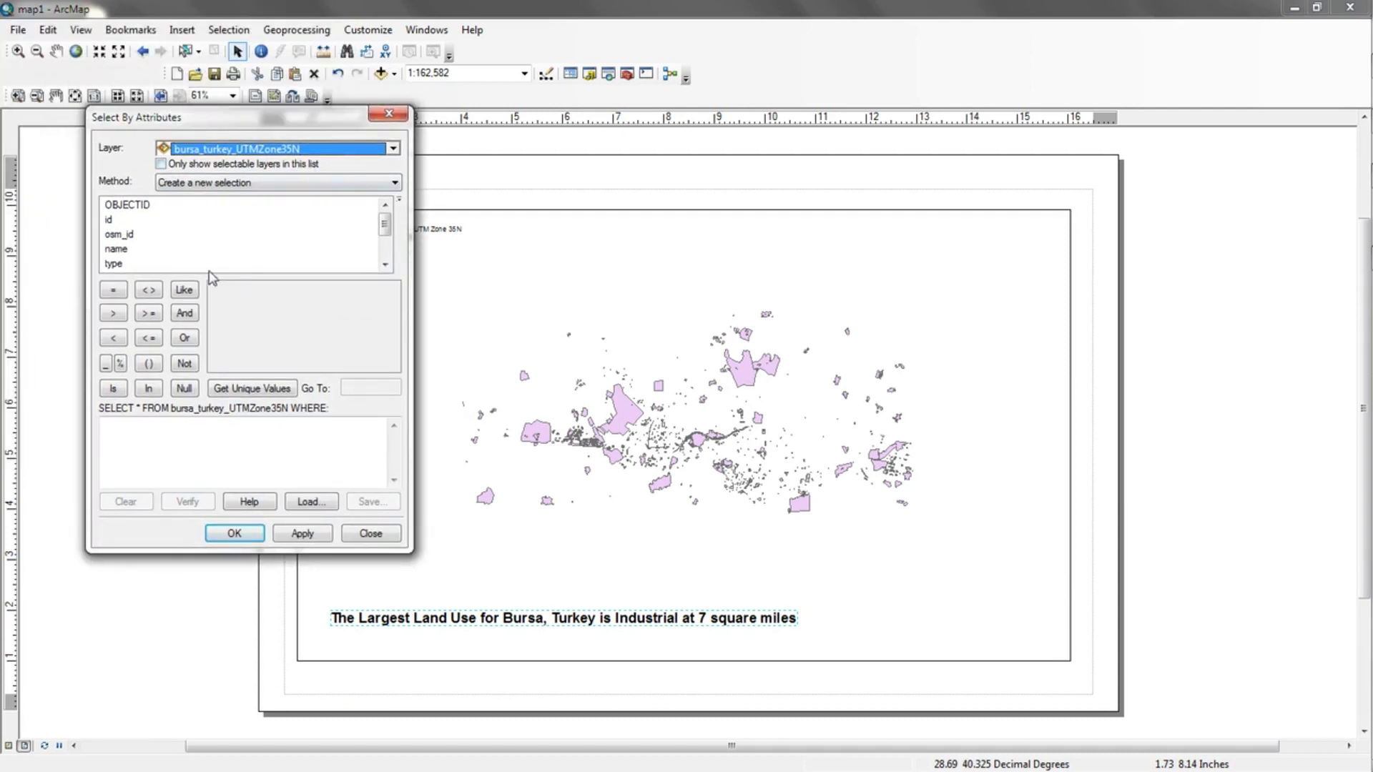
{"action": "double_click", "coordinate": [115, 264]}
{"action": "left_click", "coordinate": [113, 291]}
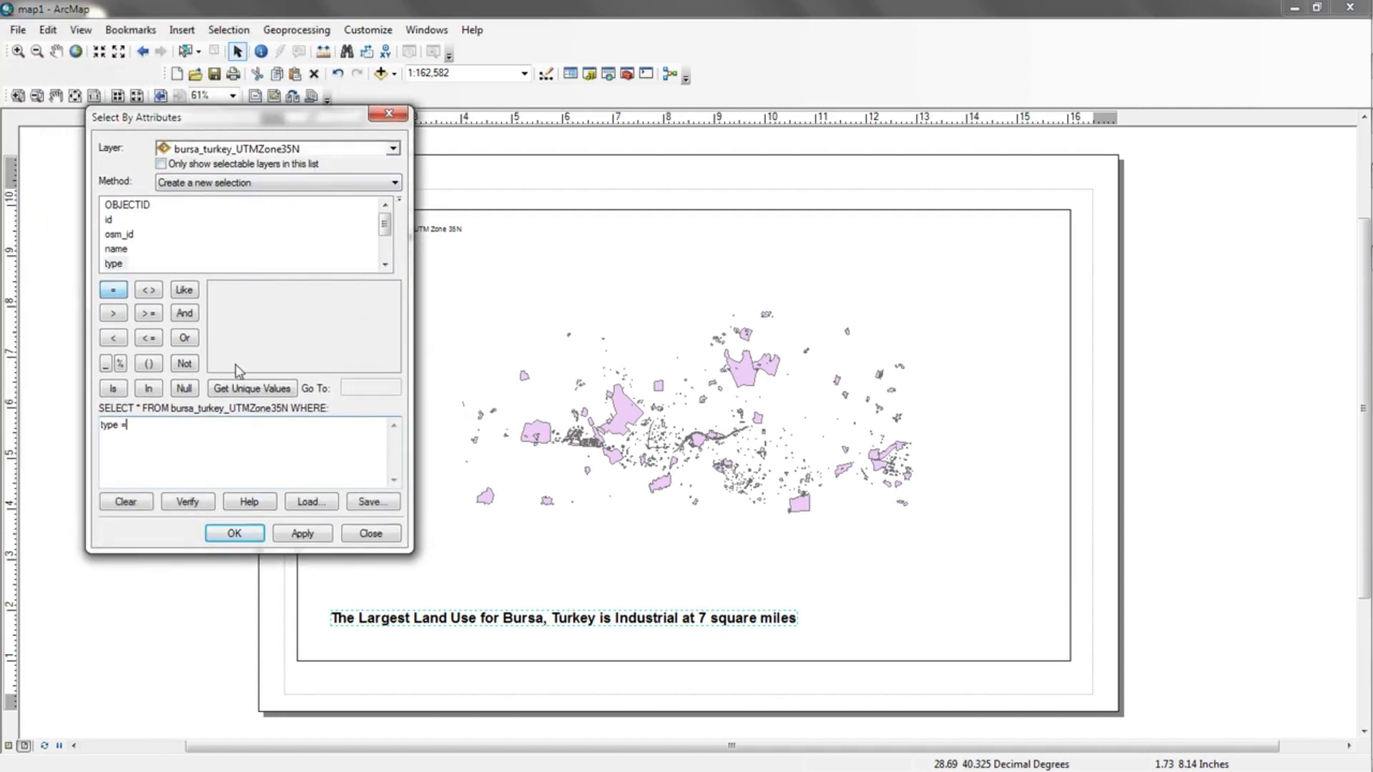
{"action": "left_click", "coordinate": [251, 388]}
{"action": "left_click", "coordinate": [397, 388]}
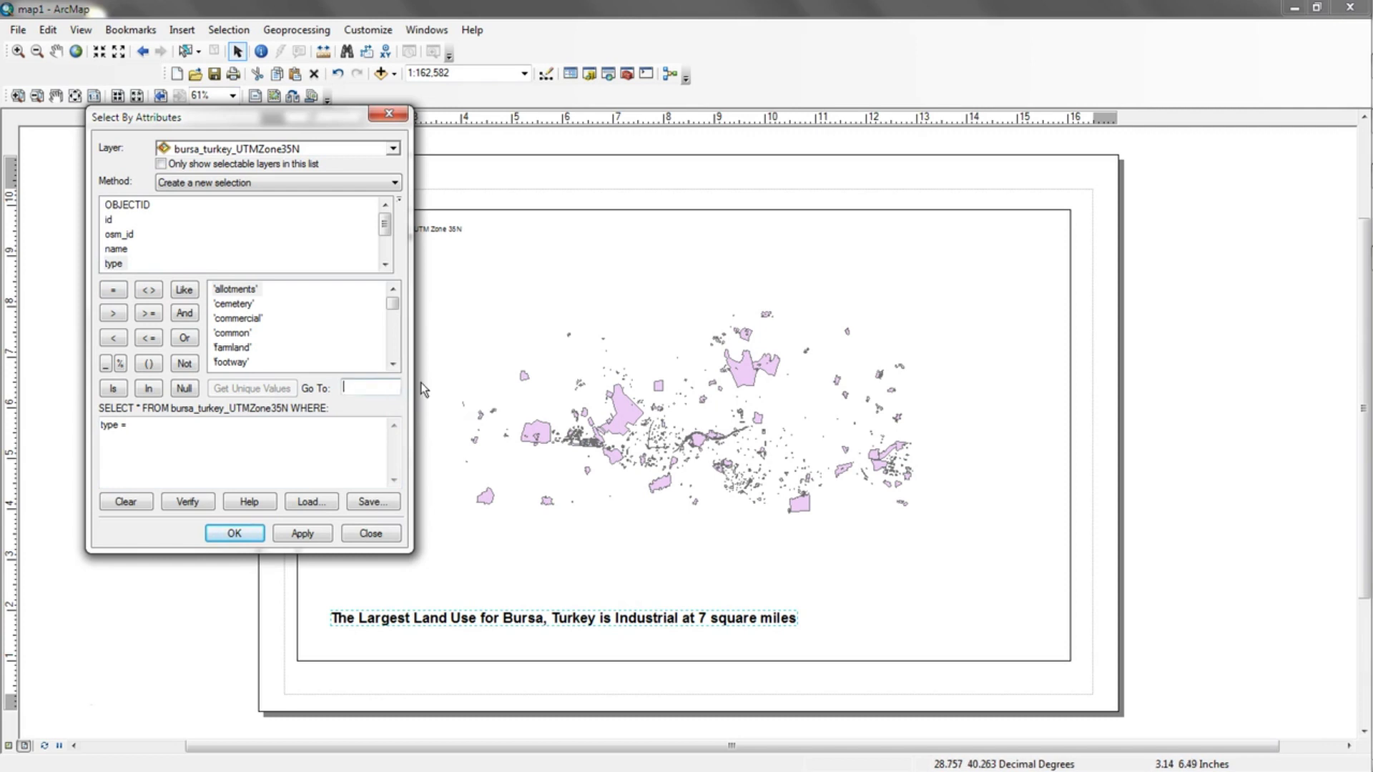
{"action": "type", "text": "in"}
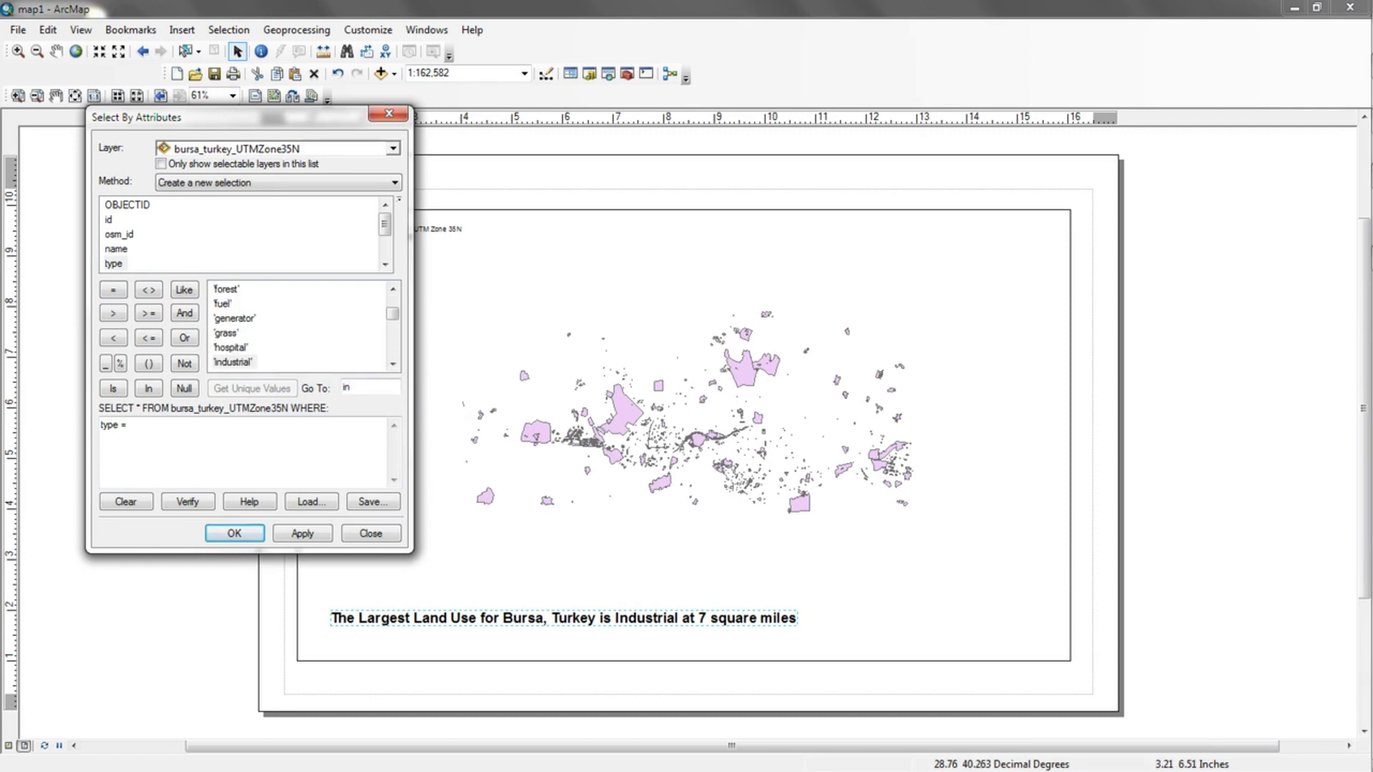
{"action": "double_click", "coordinate": [233, 363]}
{"action": "left_click", "coordinate": [312, 537]}
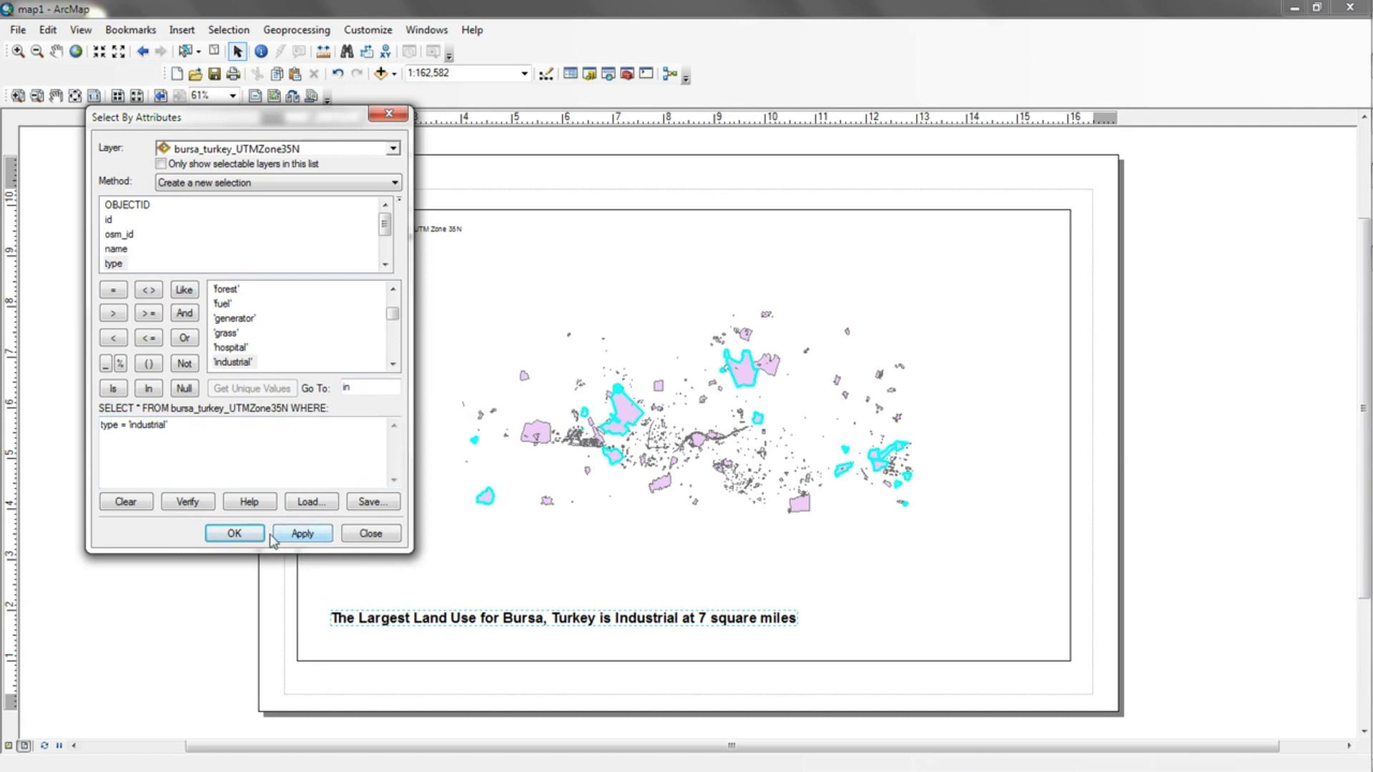
{"action": "left_click", "coordinate": [239, 537]}
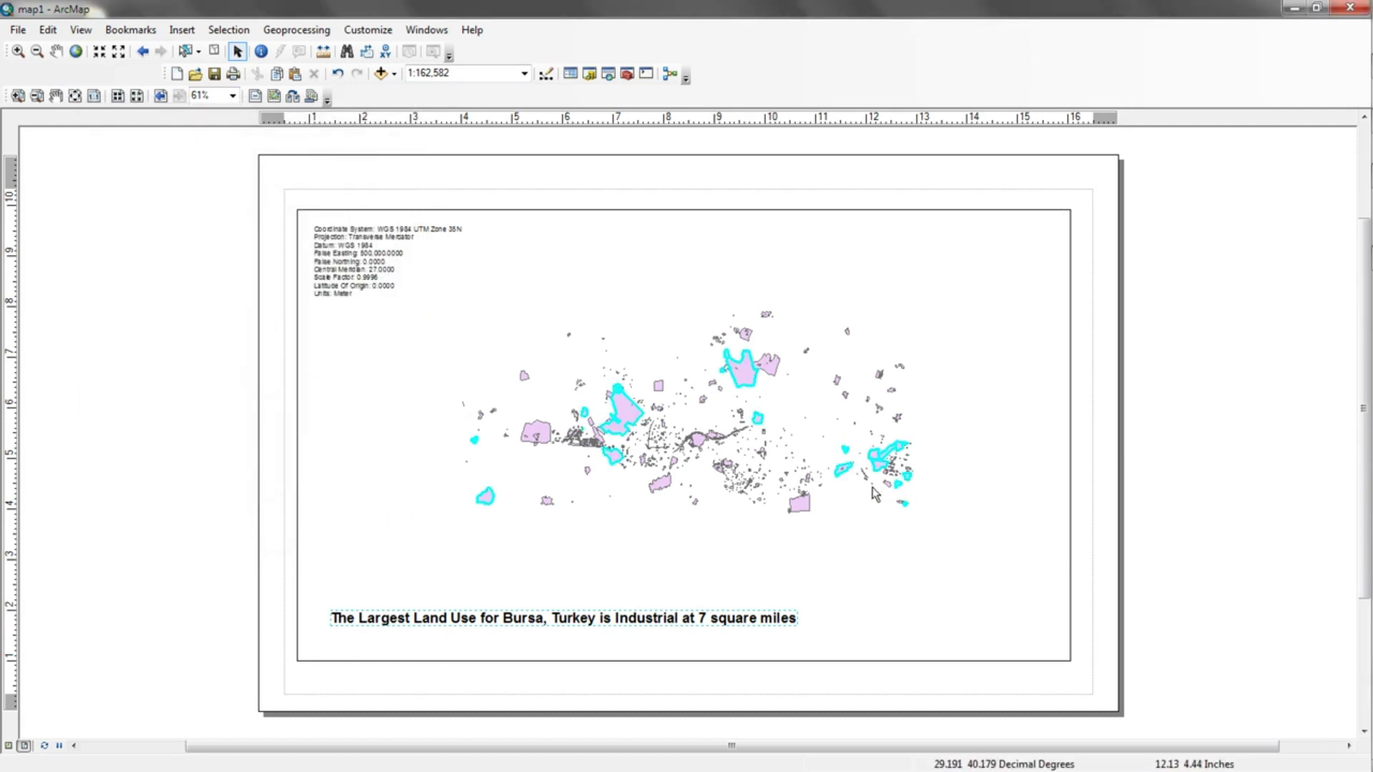
Start a data export of the selected bursa_turkey_UTMZone35N features and browse to the exports folder in Class-4_assignment_data
{"action": "left_click", "coordinate": [570, 74]}
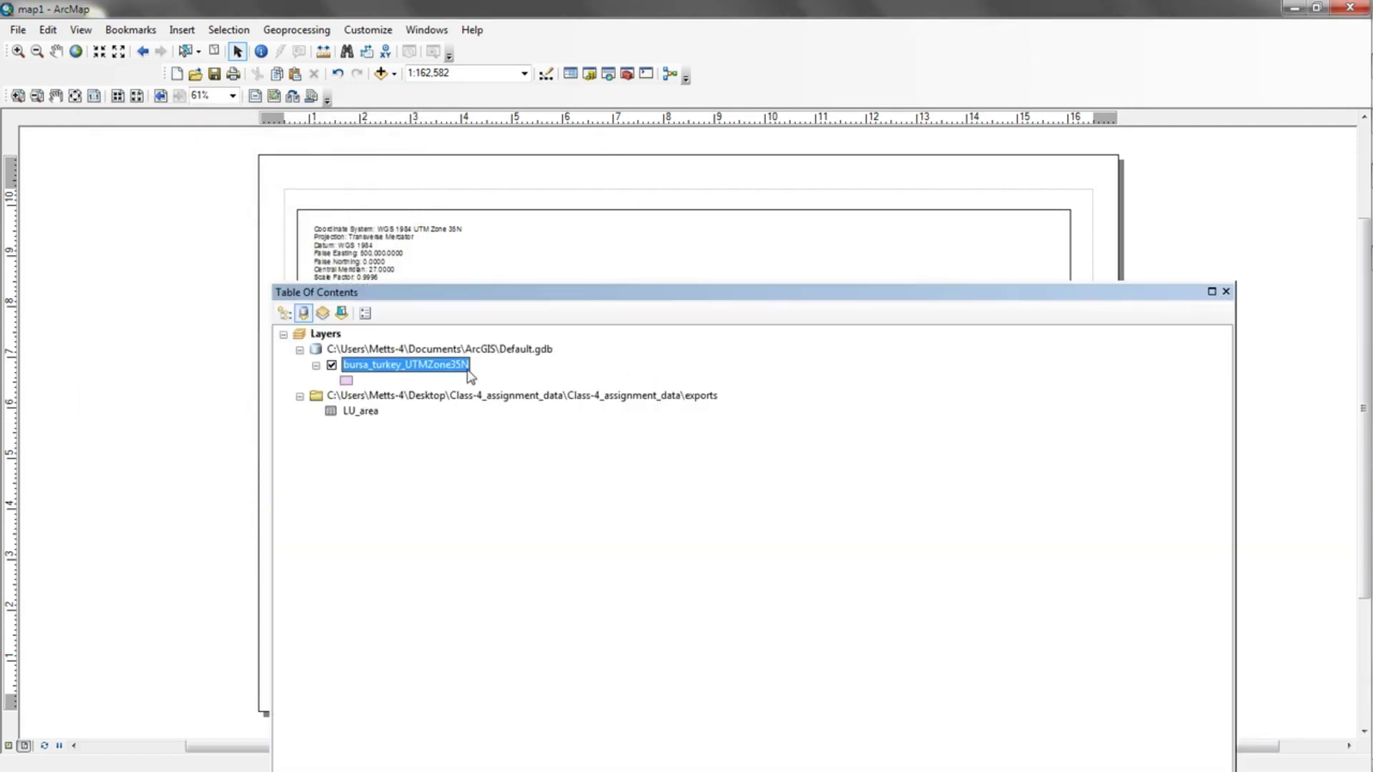
{"action": "right_click", "coordinate": [436, 368]}
{"action": "mouse_move", "coordinate": [551, 664]}
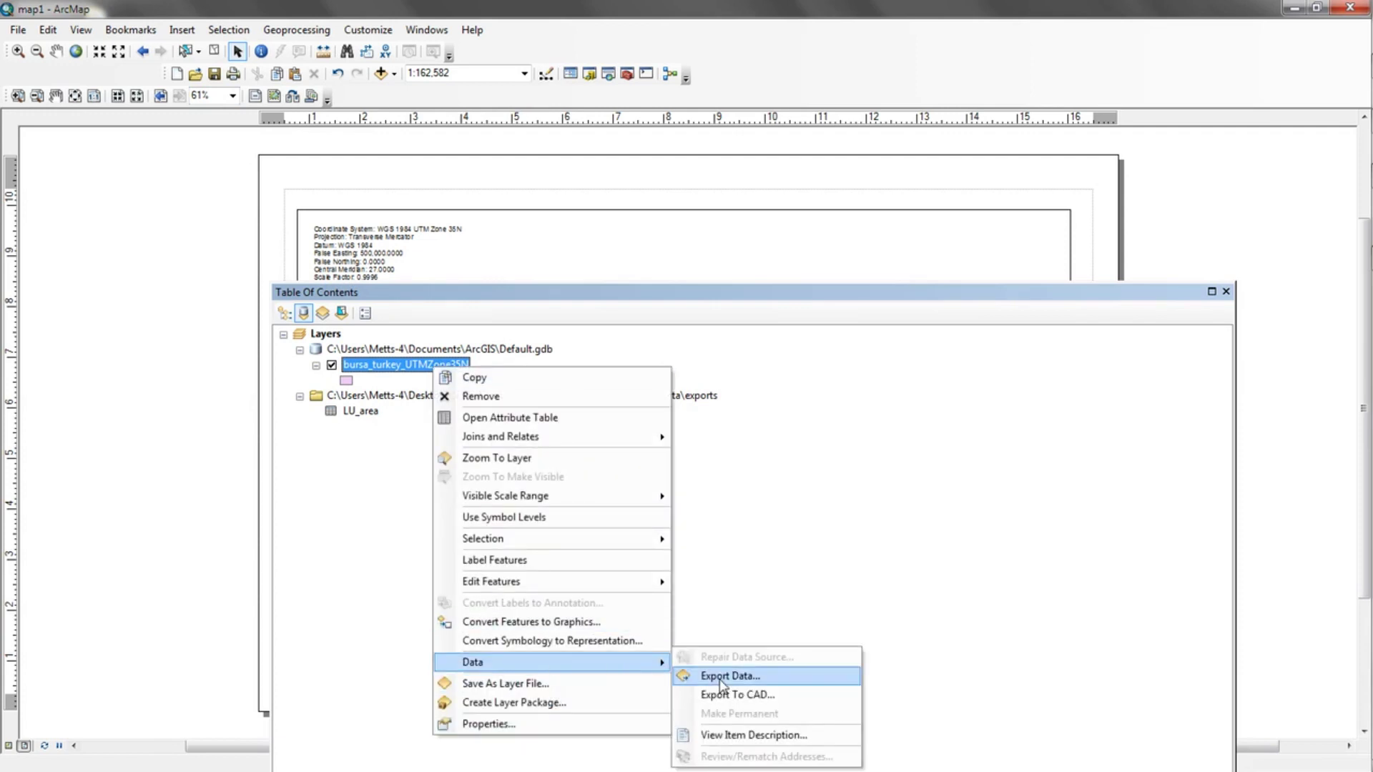
{"action": "left_click", "coordinate": [718, 679]}
{"action": "left_click", "coordinate": [830, 422]}
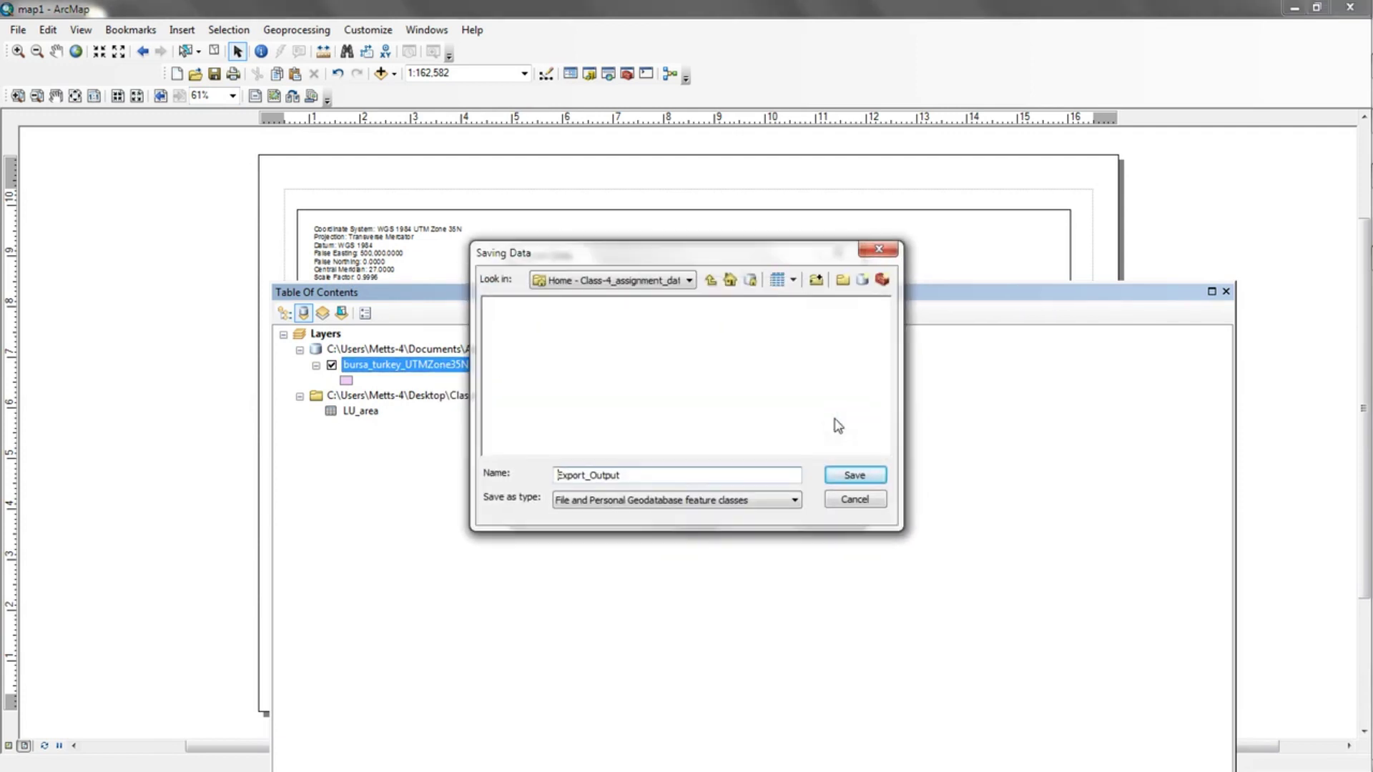
{"action": "left_click", "coordinate": [689, 280]}
{"action": "left_click", "coordinate": [567, 323]}
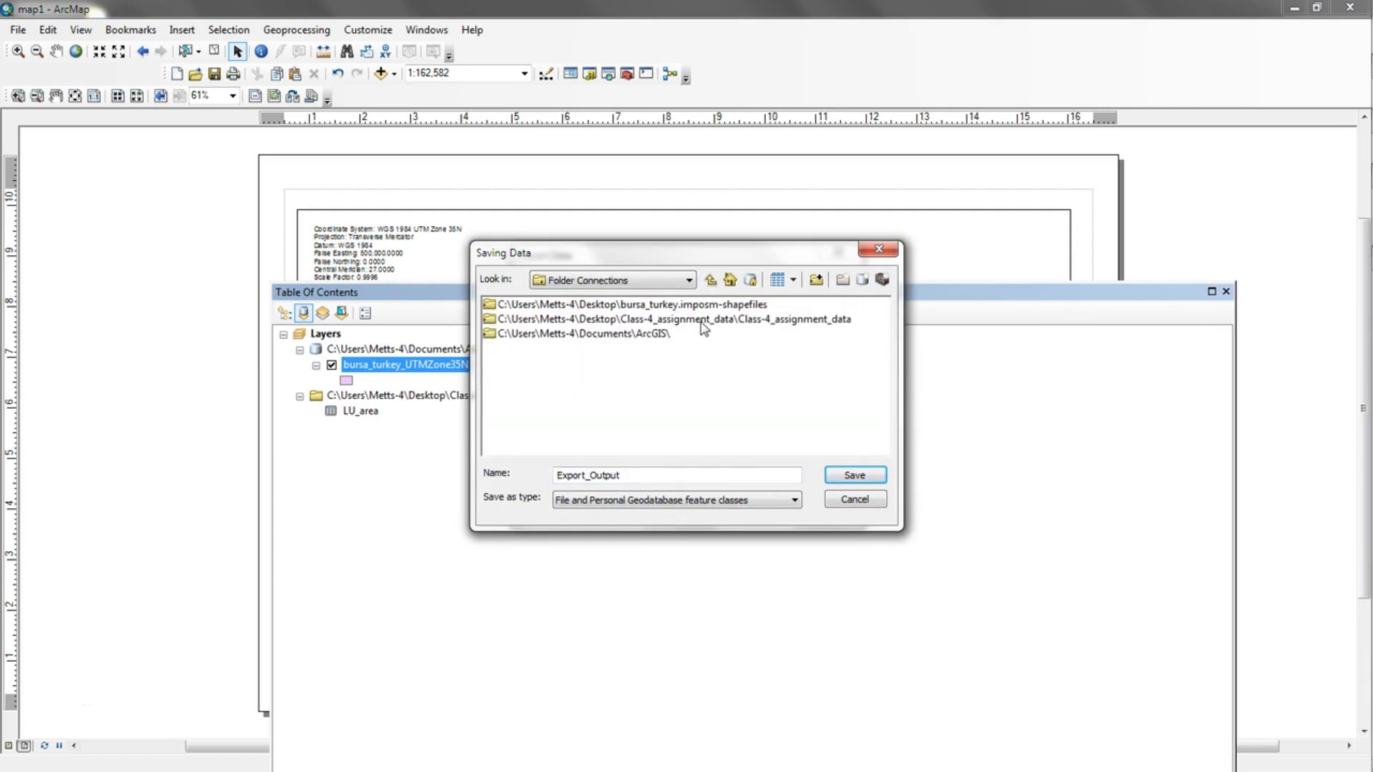
{"action": "double_click", "coordinate": [722, 324]}
{"action": "double_click", "coordinate": [531, 304]}
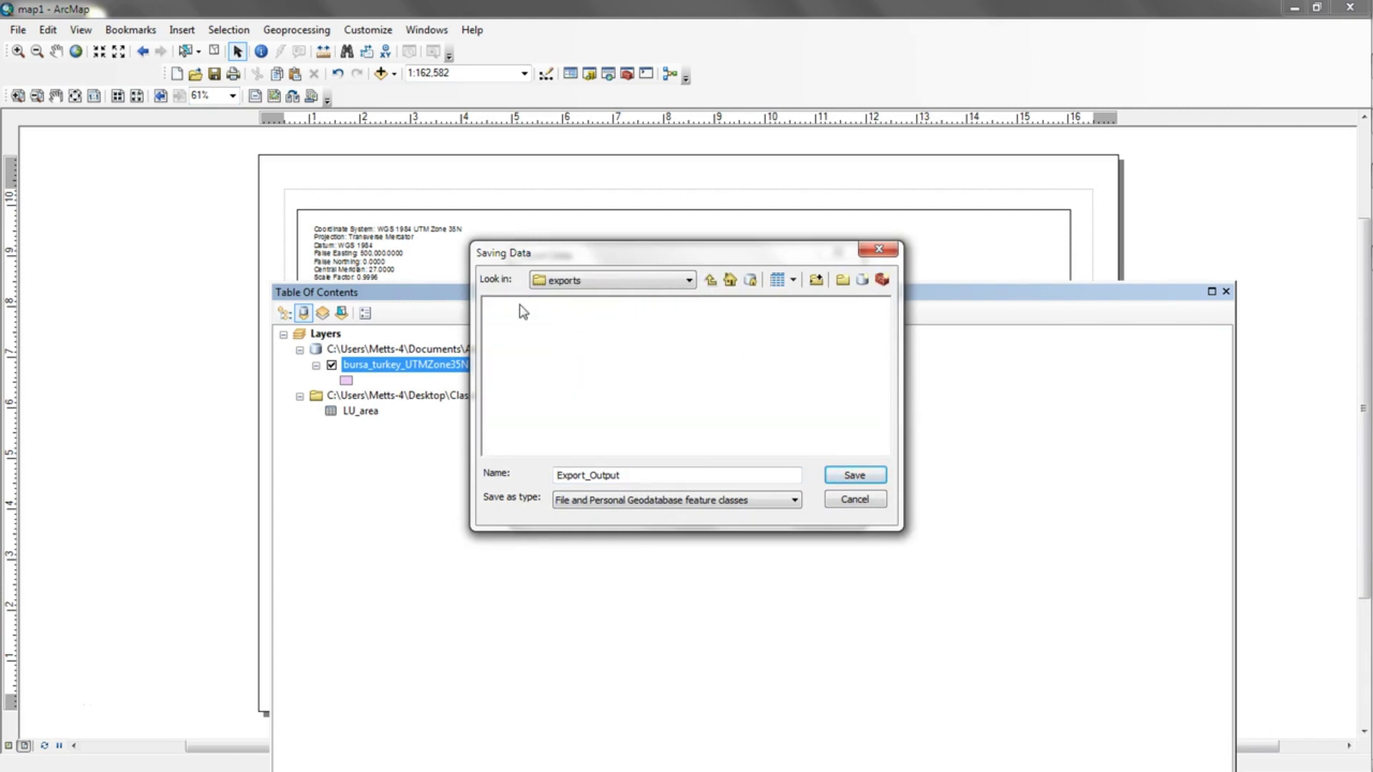
Export the selected features as a shapefile named bursa_industrial.shp and add it to the map as a layer
{"action": "left_click", "coordinate": [645, 501]}
{"action": "left_click", "coordinate": [613, 528]}
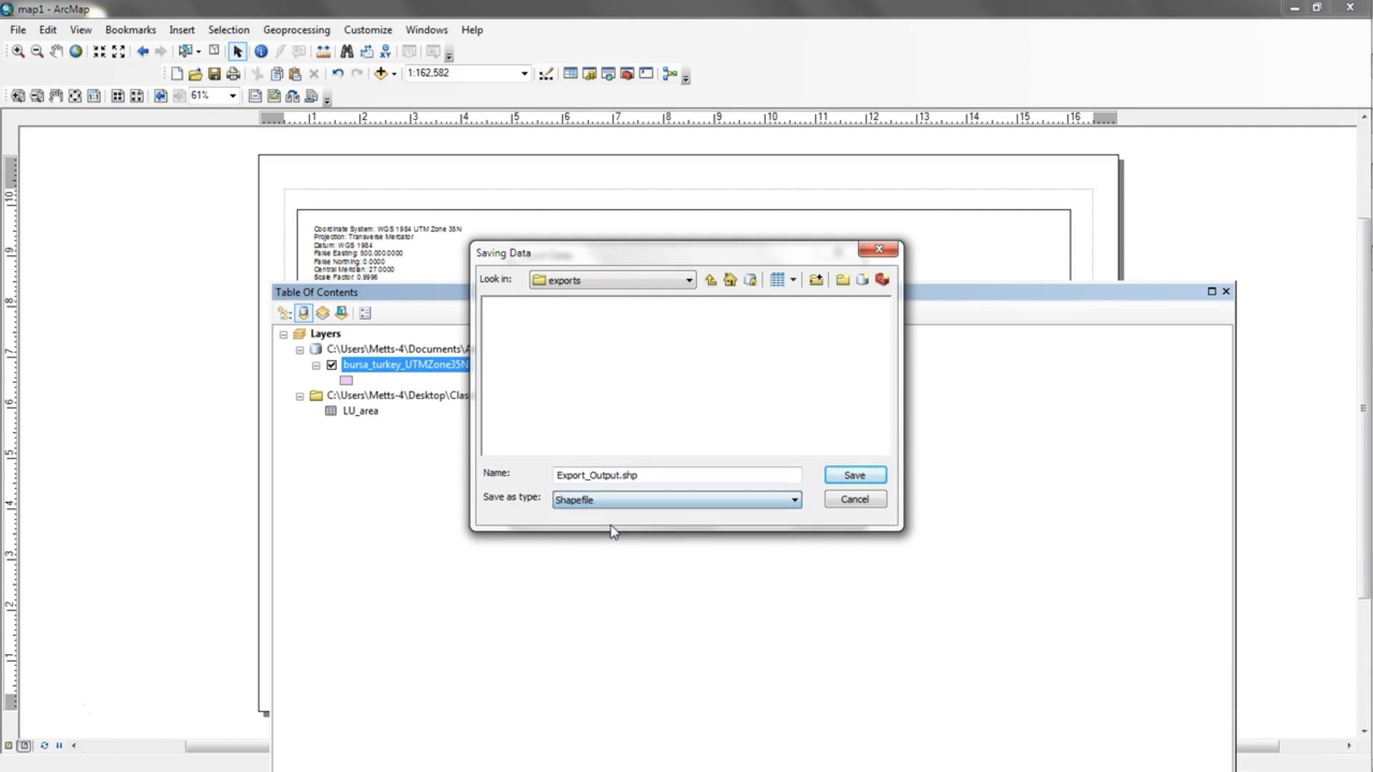
{"action": "double_click", "coordinate": [619, 475]}
{"action": "key", "text": "BackSpace"}
{"action": "type", "text": "bursa_industrial"}
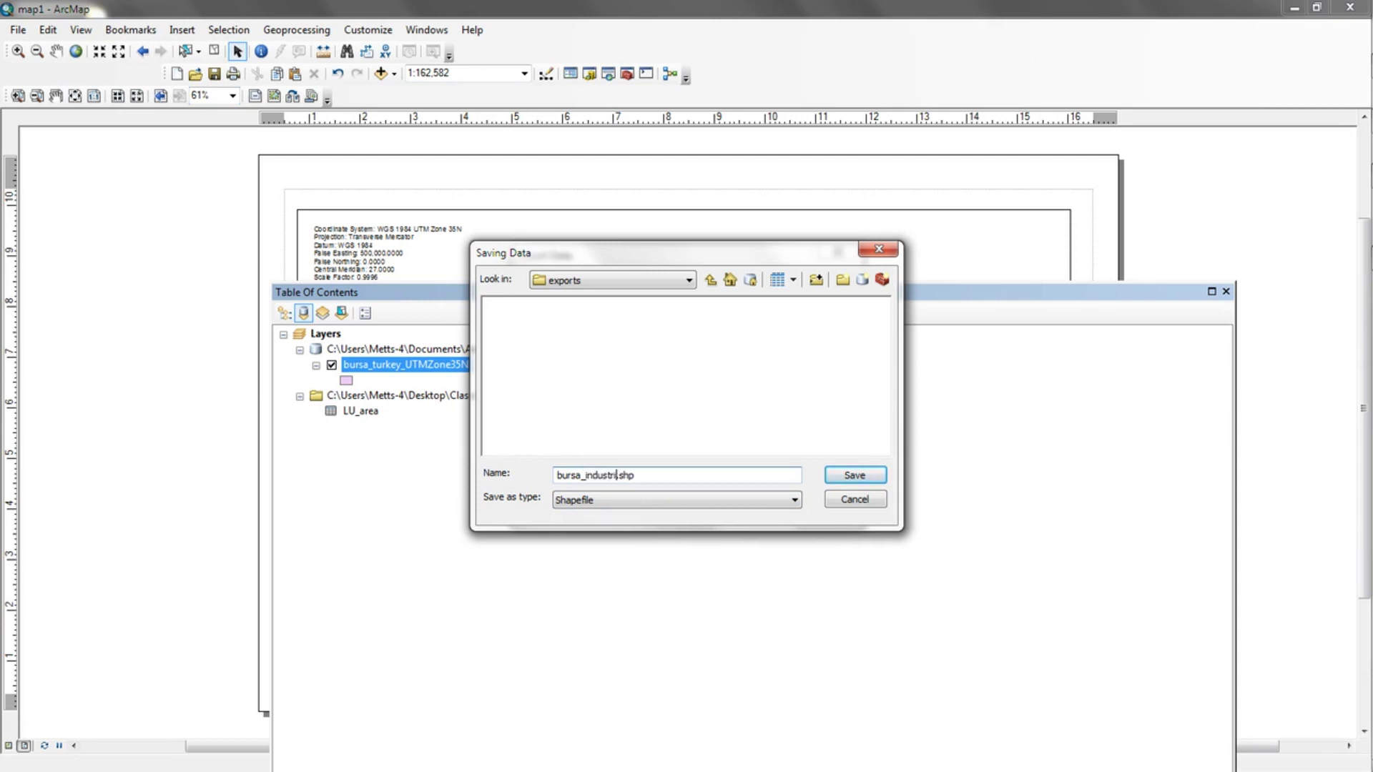
{"action": "left_click", "coordinate": [846, 477]}
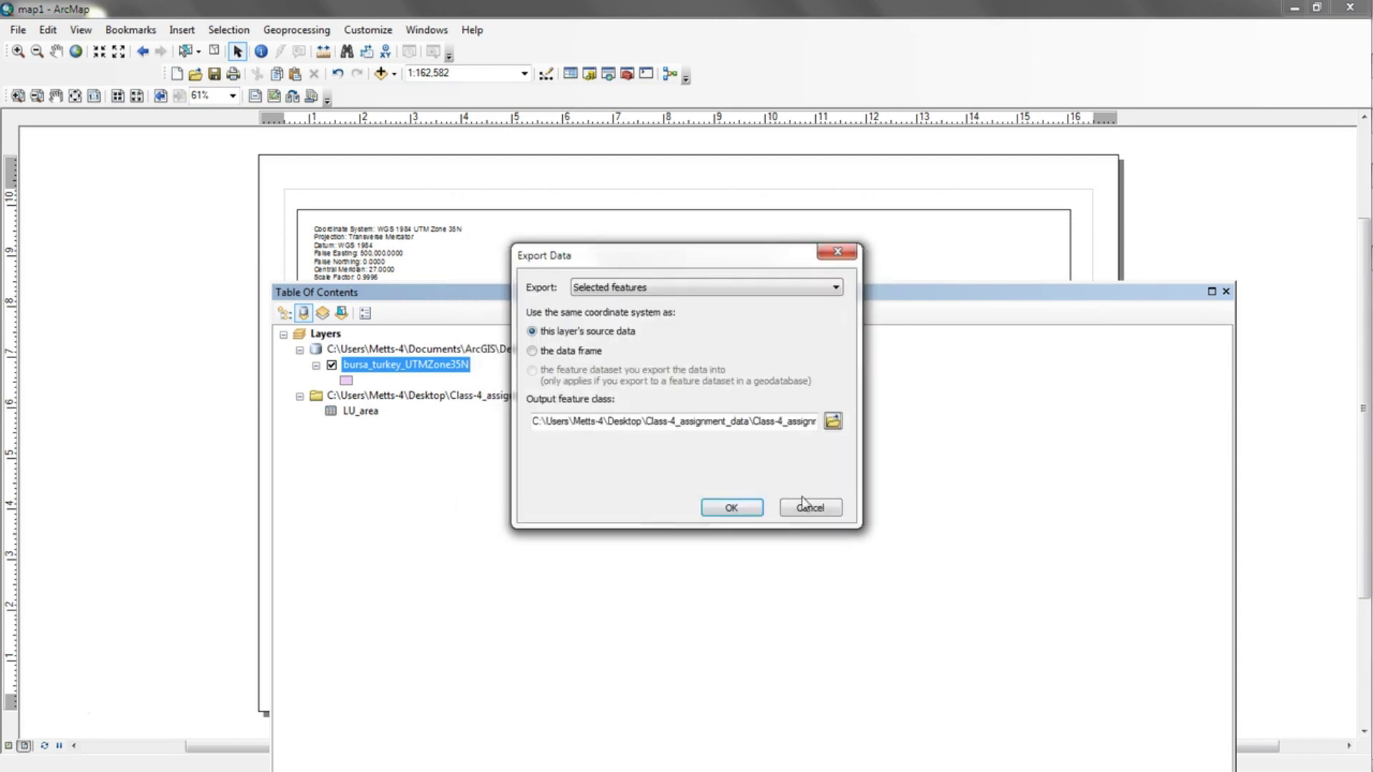
{"action": "left_click", "coordinate": [738, 509]}
{"action": "left_click", "coordinate": [738, 466]}
{"action": "left_click", "coordinate": [815, 455]}
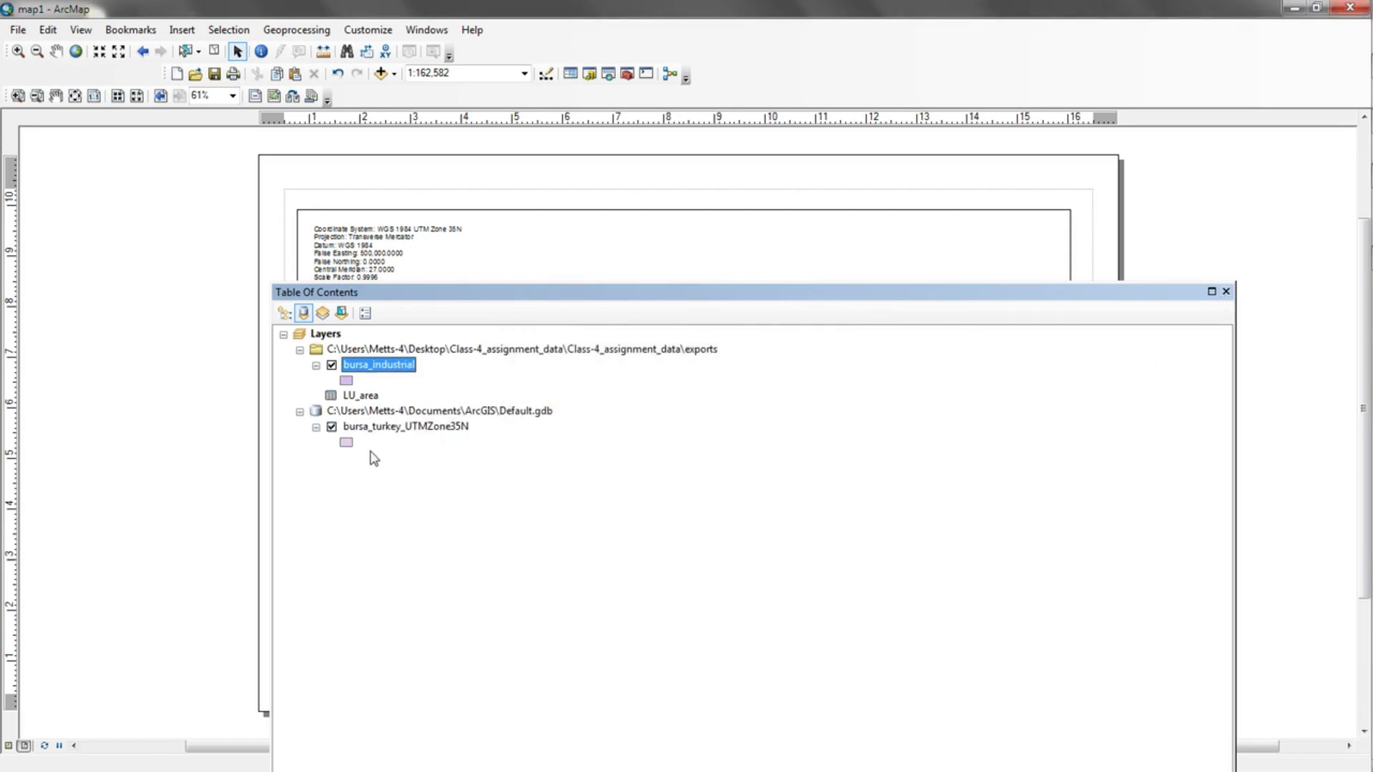
Give the bursa_turkey_UTMZone35N layer the Tan symbol with no outline color
{"action": "left_click", "coordinate": [349, 444]}
{"action": "left_click", "coordinate": [352, 446]}
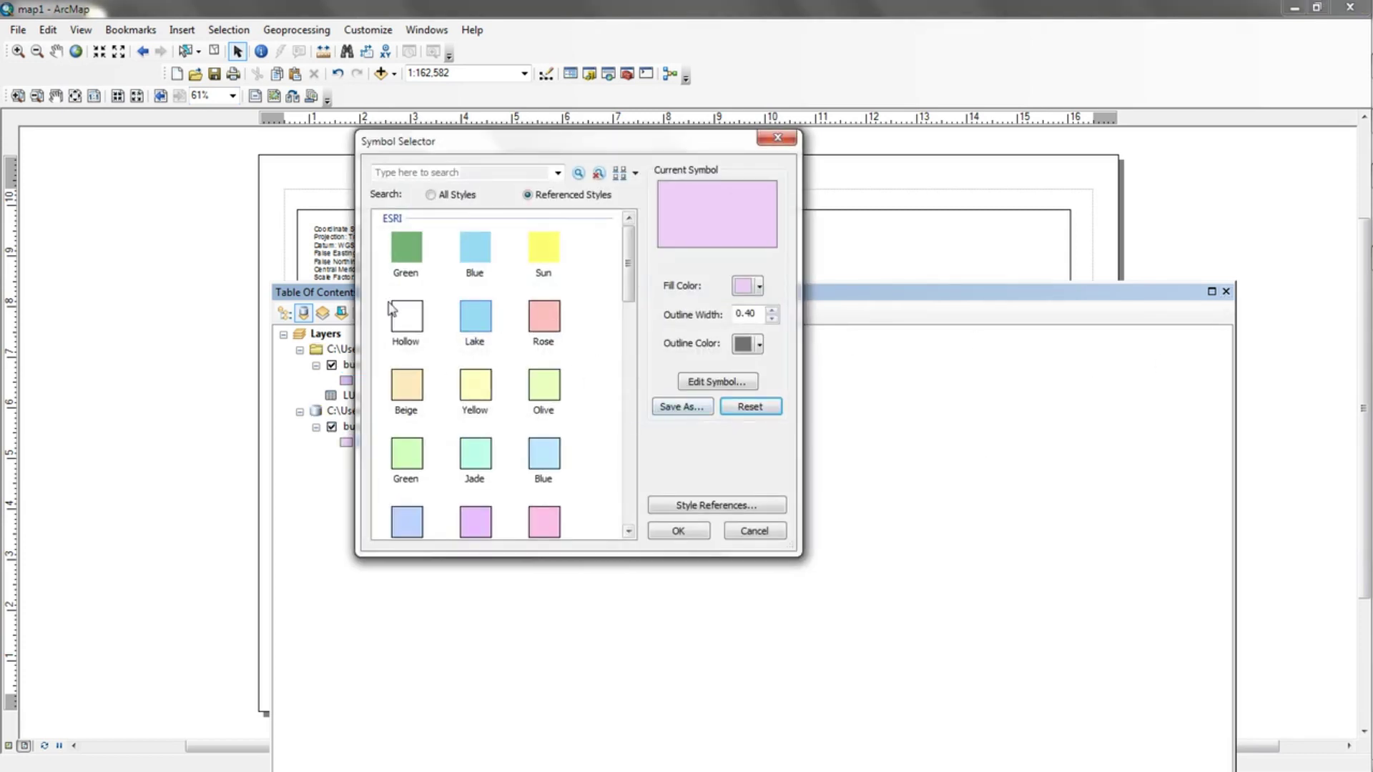
{"action": "left_click_drag", "start_coordinate": [629, 258], "coordinate": [630, 317]}
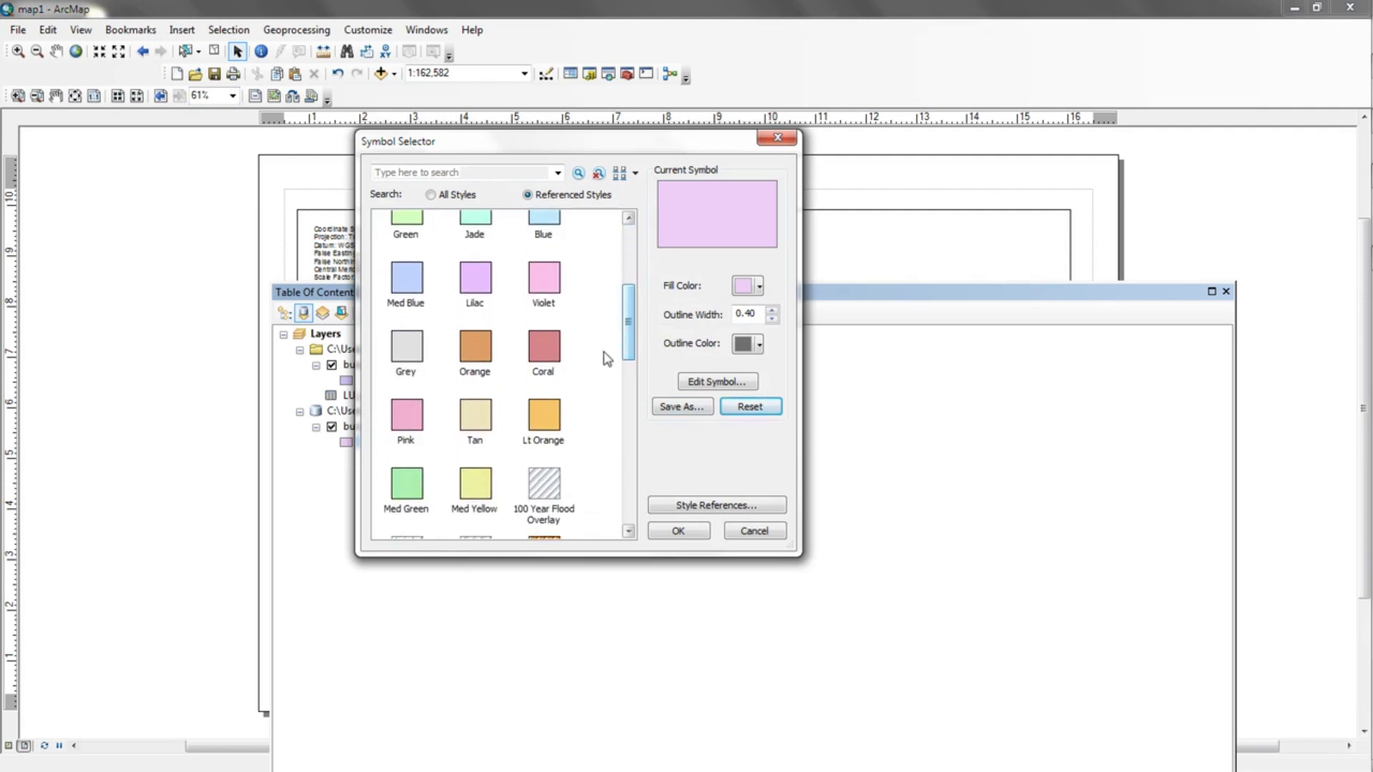
{"action": "left_click", "coordinate": [476, 417]}
{"action": "left_click", "coordinate": [760, 344]}
{"action": "left_click", "coordinate": [852, 373]}
{"action": "left_click", "coordinate": [678, 530]}
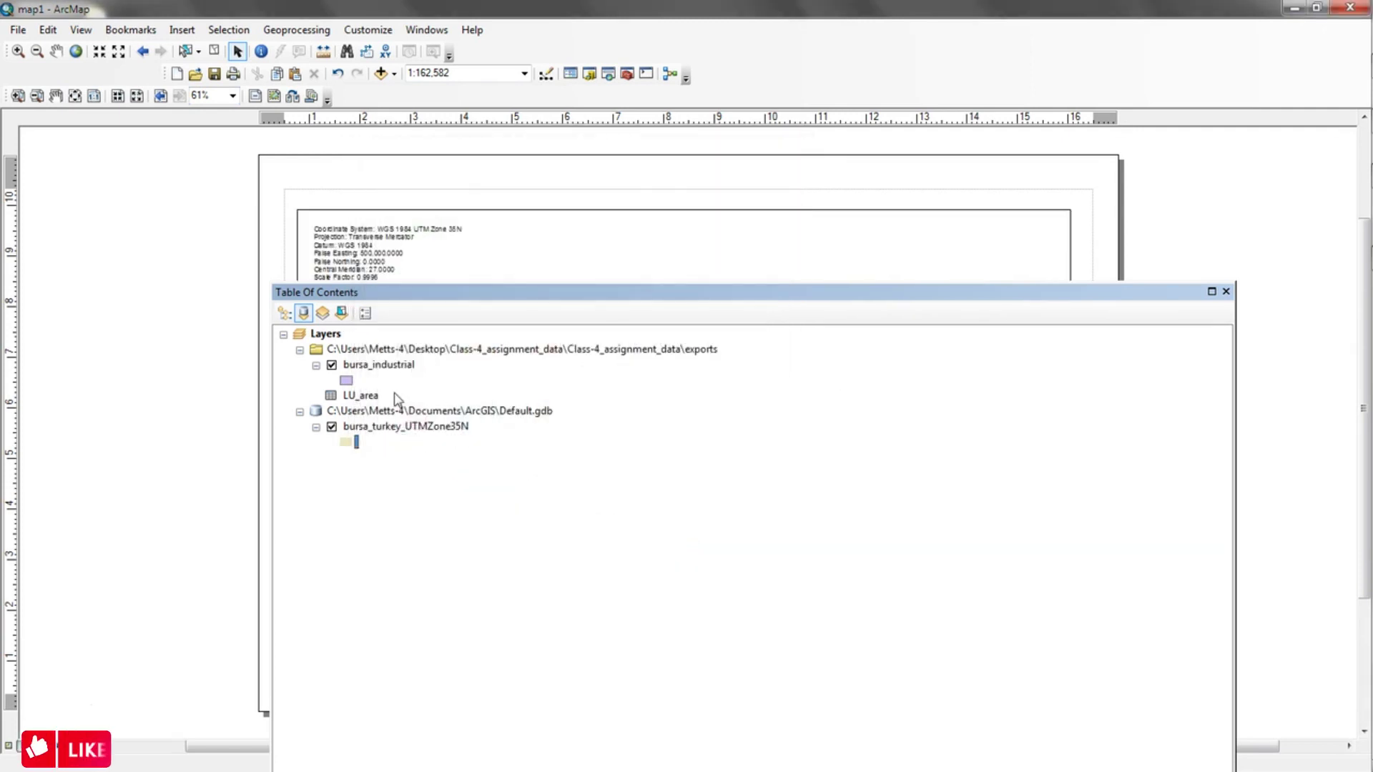
Shift the table of contents aside to uncover the map and set the bursa_turkey_UTMZone35N fill color to dark brown
{"action": "left_click_drag", "start_coordinate": [466, 297], "coordinate": [1011, 319]}
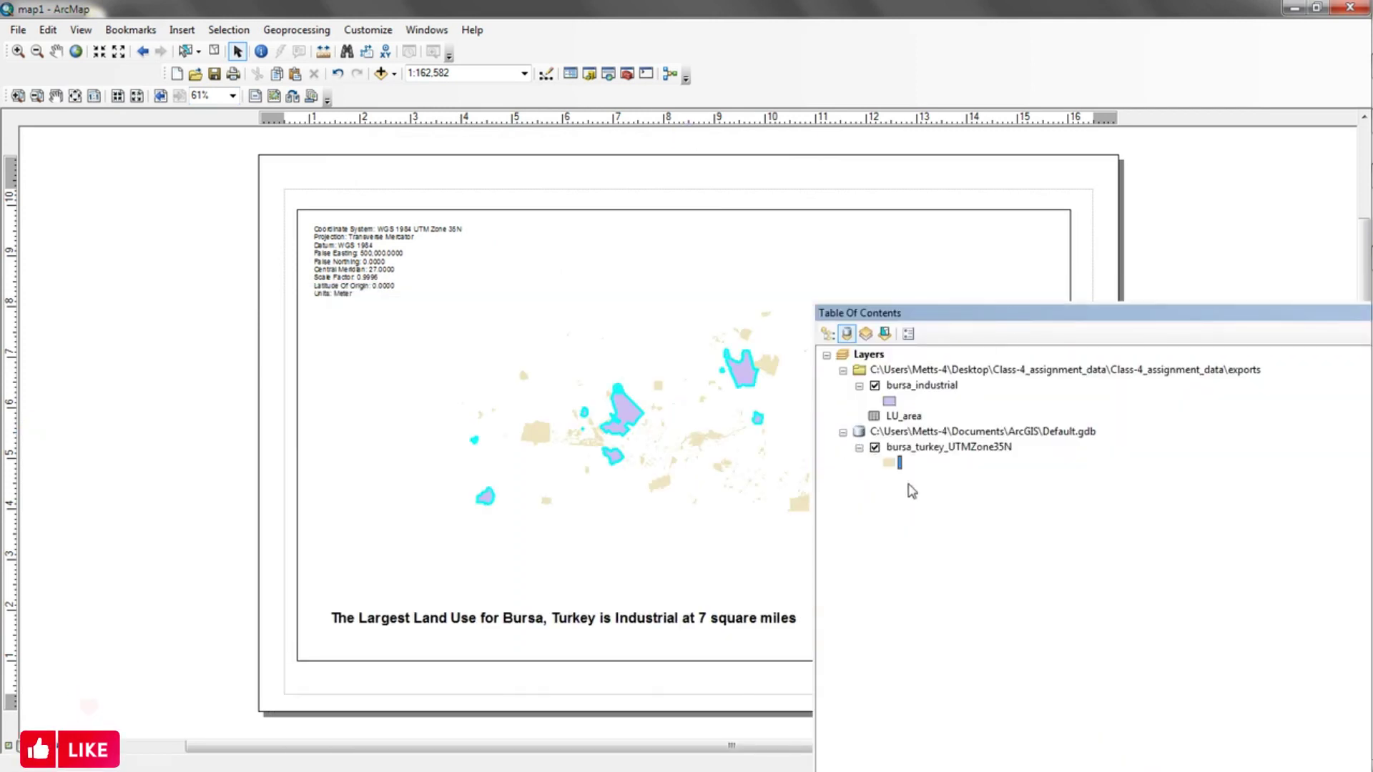
{"action": "left_click", "coordinate": [889, 463]}
{"action": "left_click", "coordinate": [758, 286]}
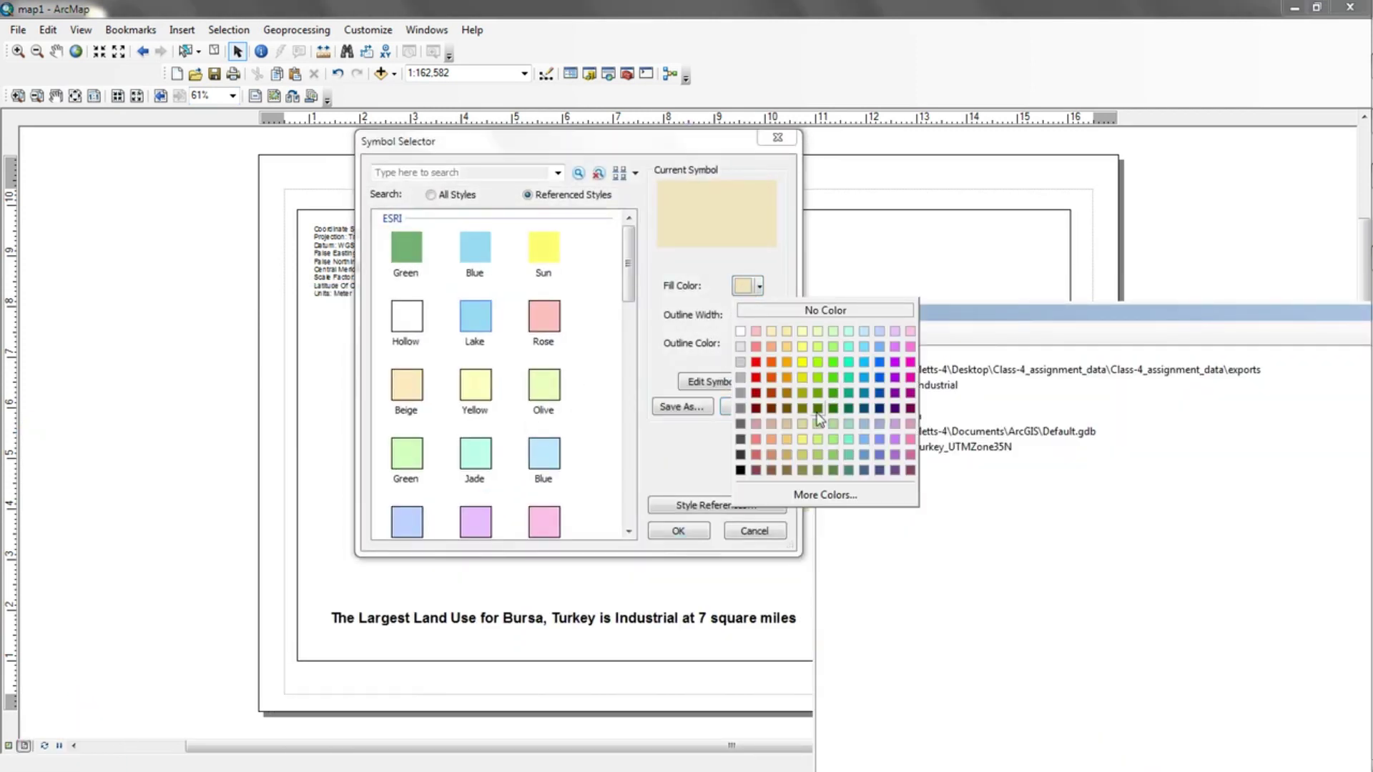
{"action": "left_click", "coordinate": [789, 472]}
{"action": "left_click", "coordinate": [678, 530]}
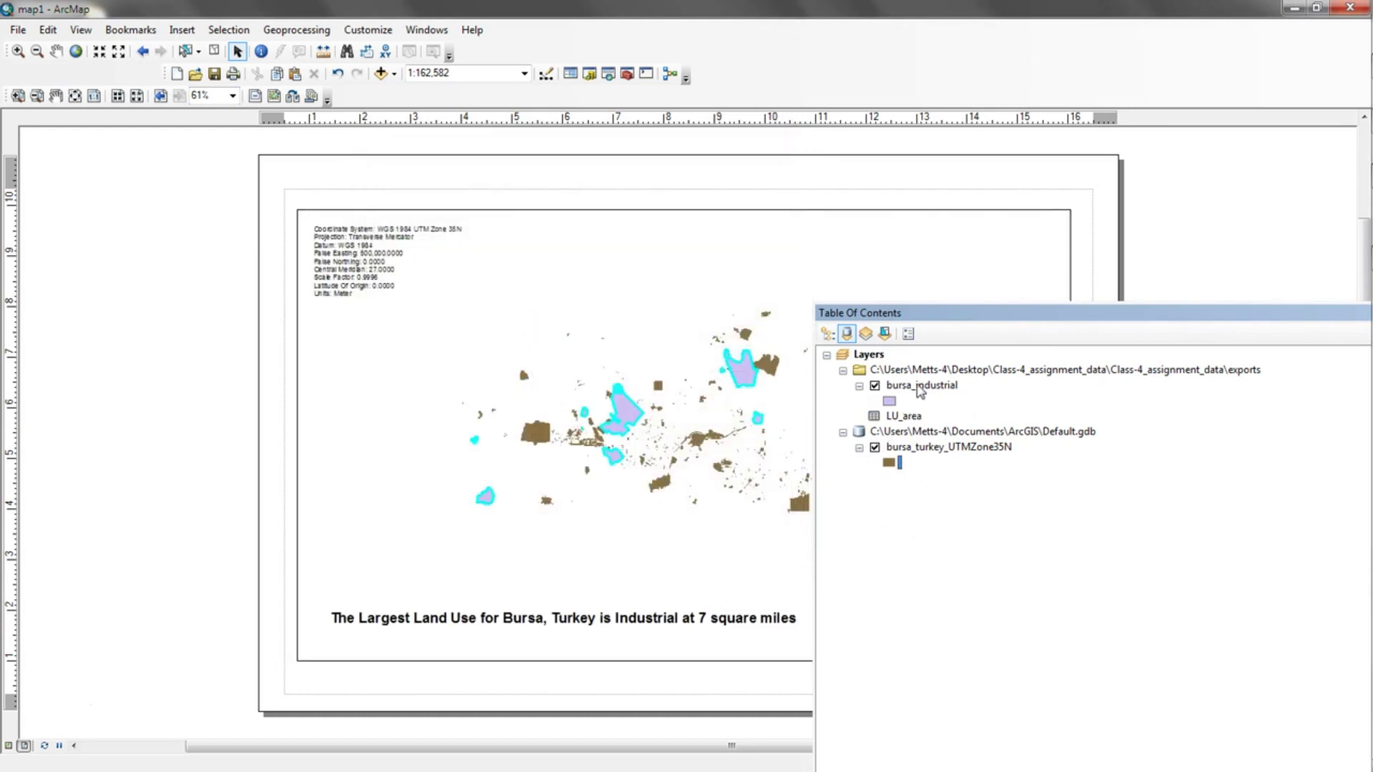
Clear the selected features and give the bursa_industrial layer a black fill with no outline, keeping the map uncovered
{"action": "left_click", "coordinate": [225, 32]}
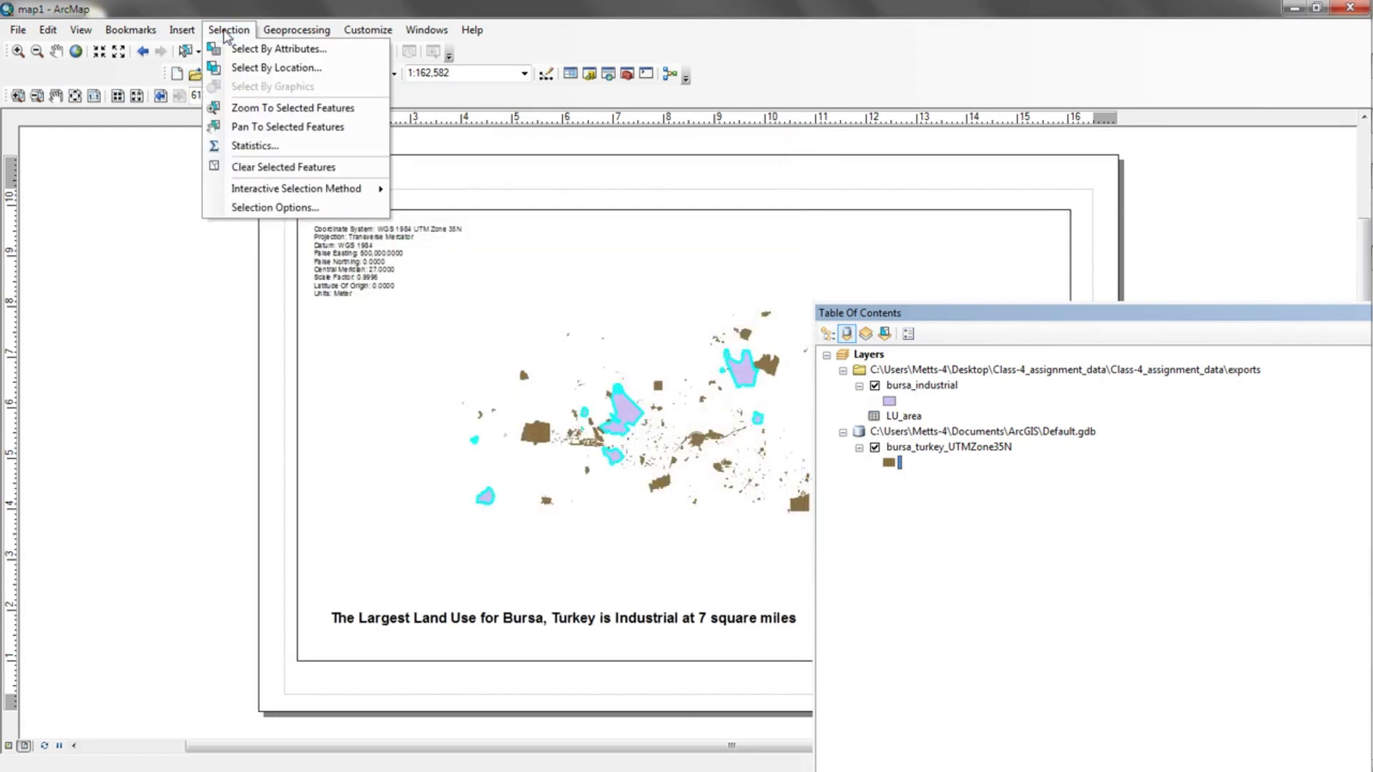
{"action": "left_click", "coordinate": [272, 167]}
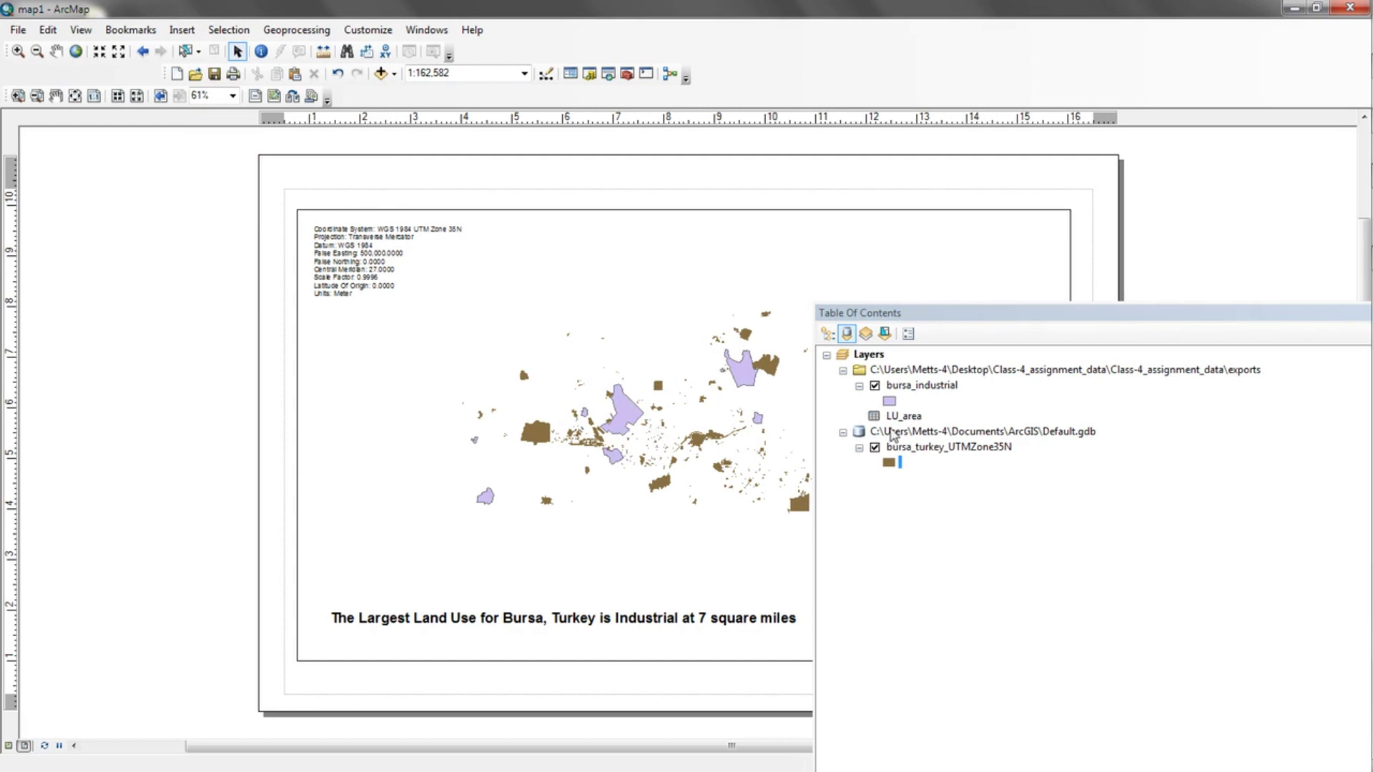
{"action": "left_click", "coordinate": [890, 402]}
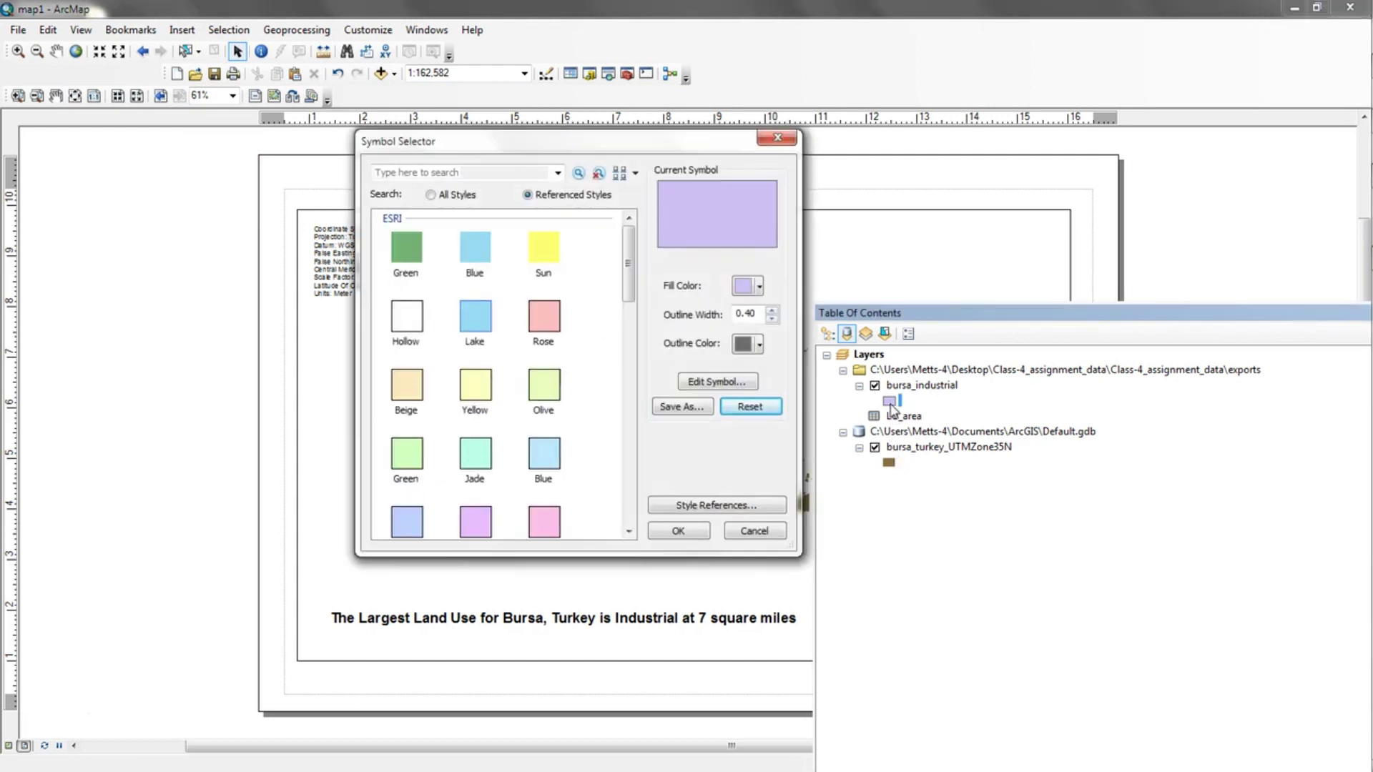
{"action": "left_click", "coordinate": [743, 288]}
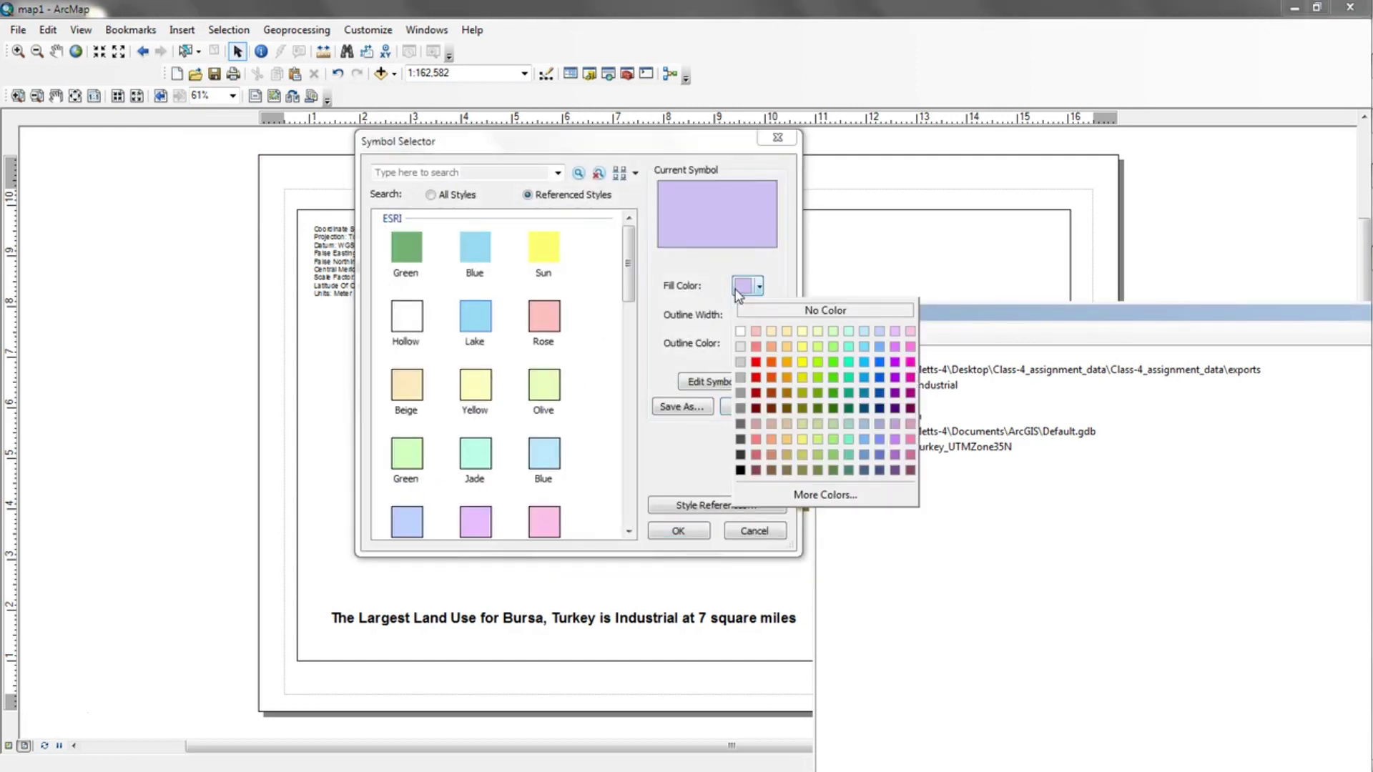
{"action": "left_click", "coordinate": [741, 469]}
{"action": "left_click", "coordinate": [744, 344]}
{"action": "left_click", "coordinate": [782, 371]}
{"action": "left_click", "coordinate": [678, 531]}
{"action": "left_click_drag", "start_coordinate": [994, 315], "coordinate": [1294, 319]}
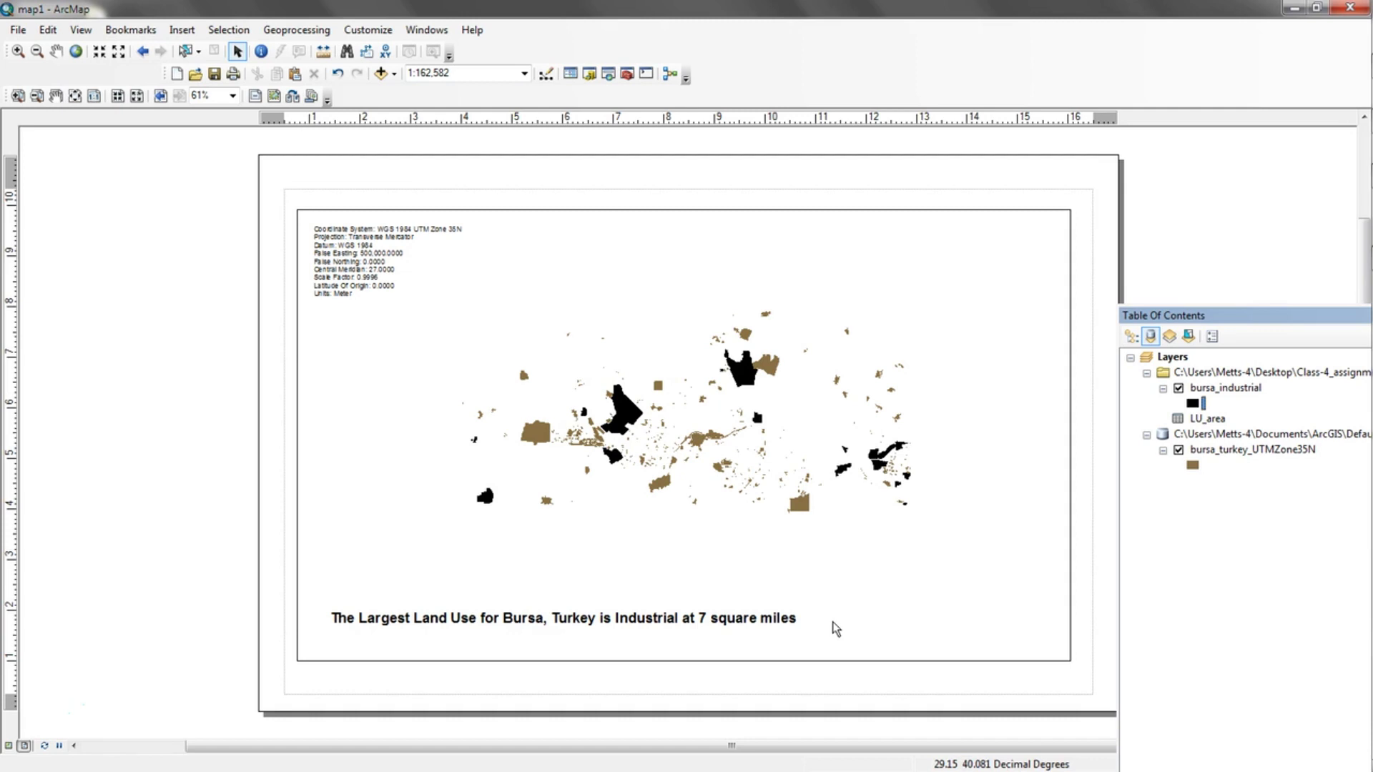
Open the Export Map settings, review the PDF file options, and close them without exporting
{"action": "left_click", "coordinate": [18, 30]}
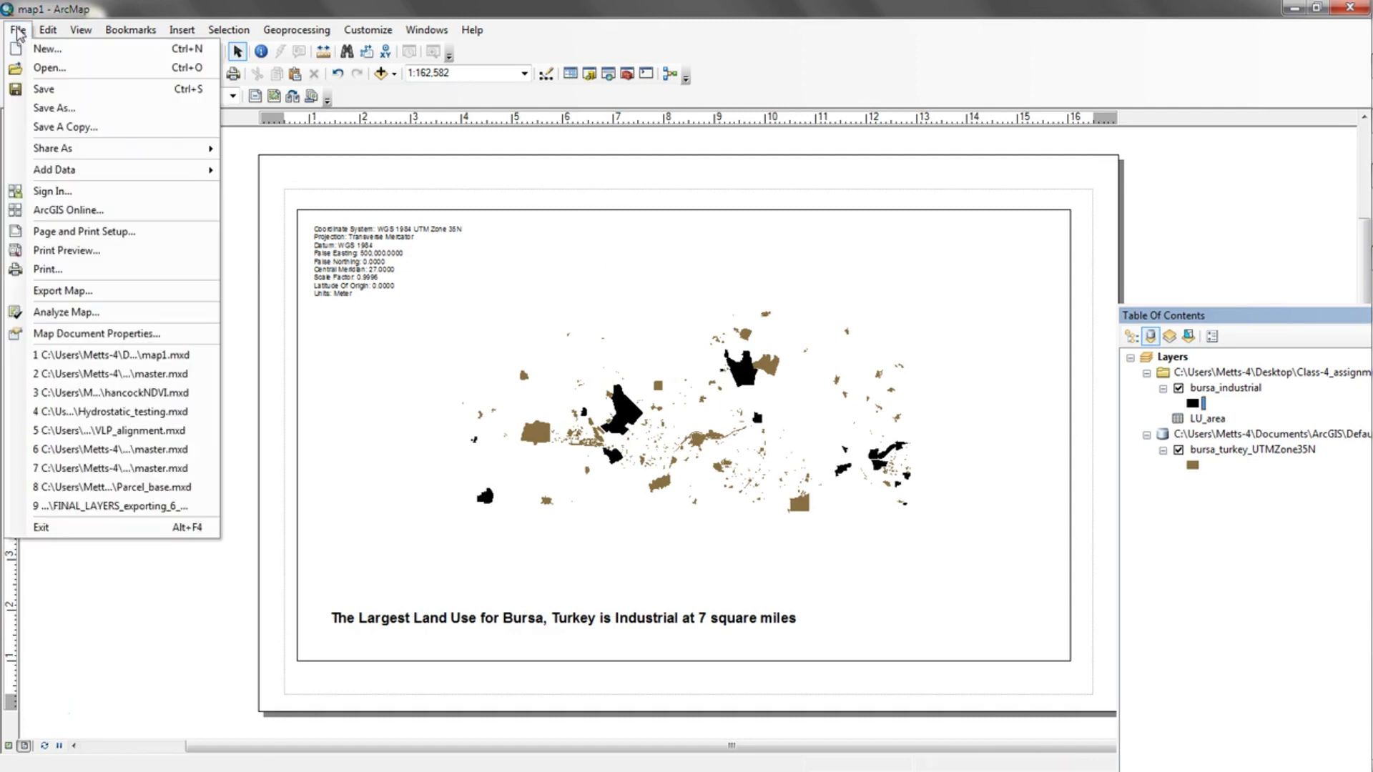
{"action": "left_click", "coordinate": [90, 291]}
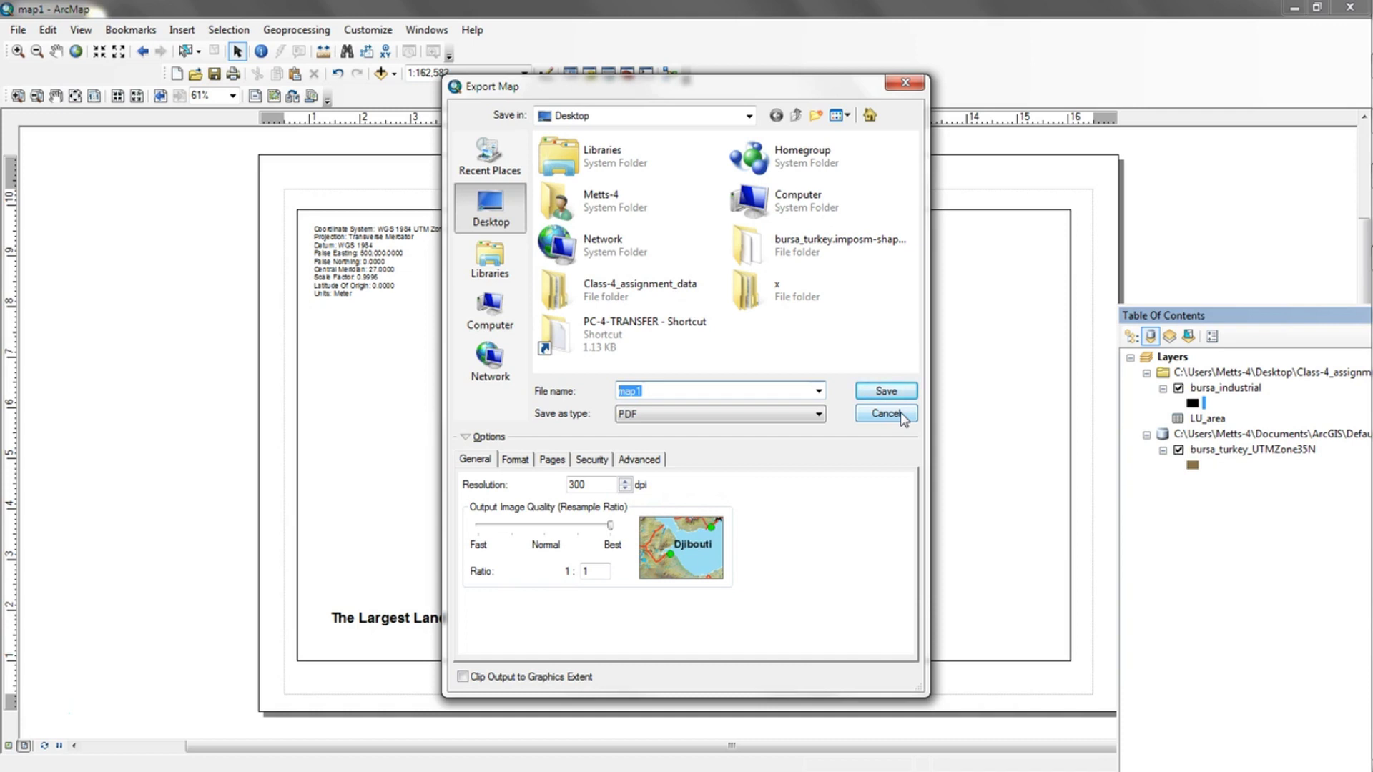
{"action": "left_click", "coordinate": [901, 416]}
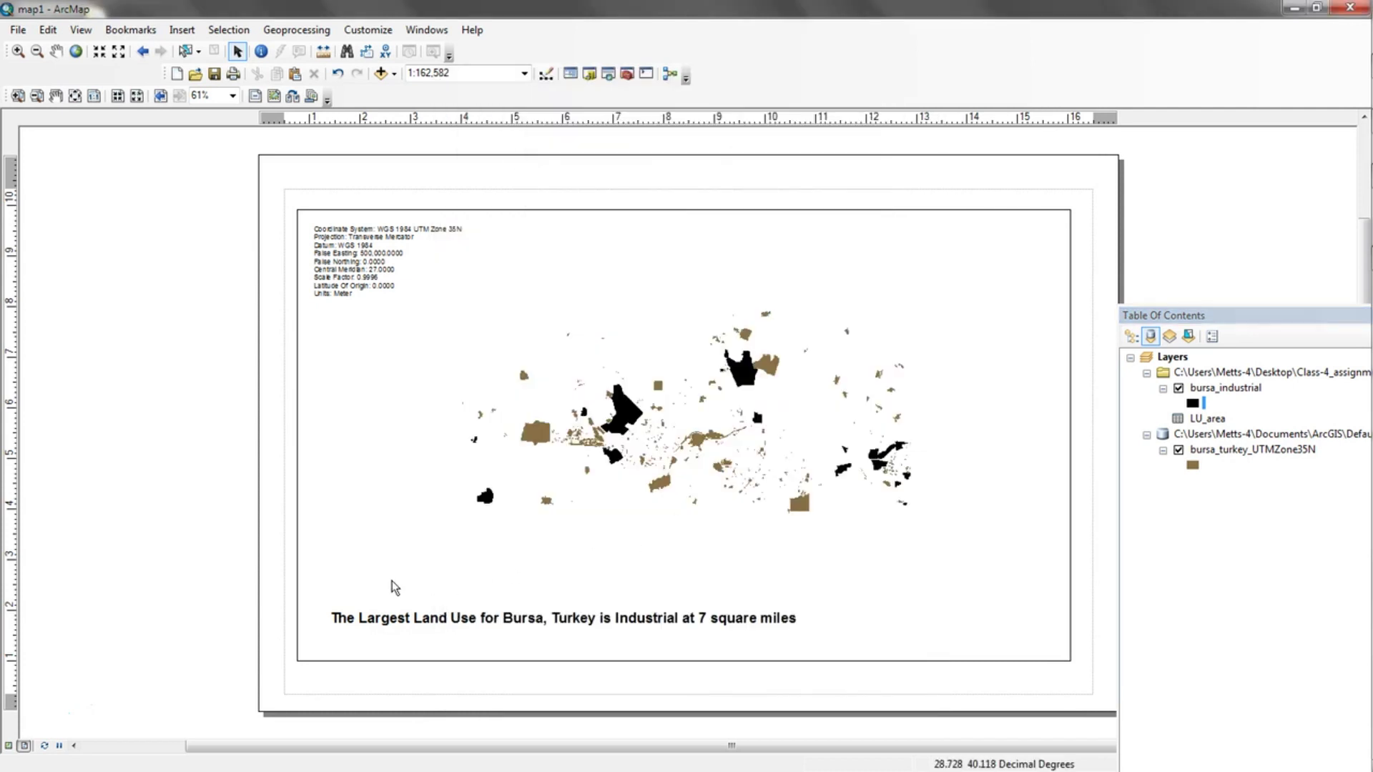